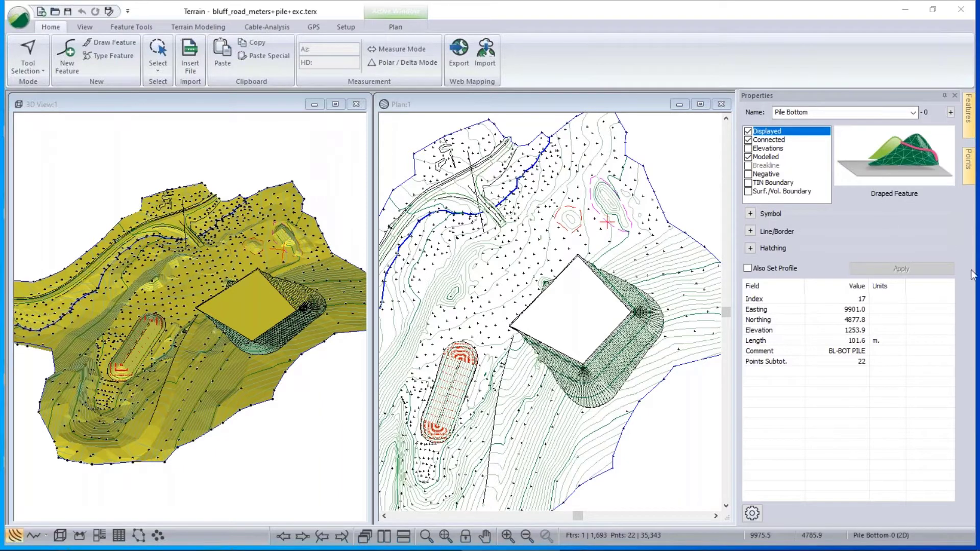
Load bluff_road_meters.terx from the Quarry examples folder.
left_click(19, 18)
left_click(36, 77)
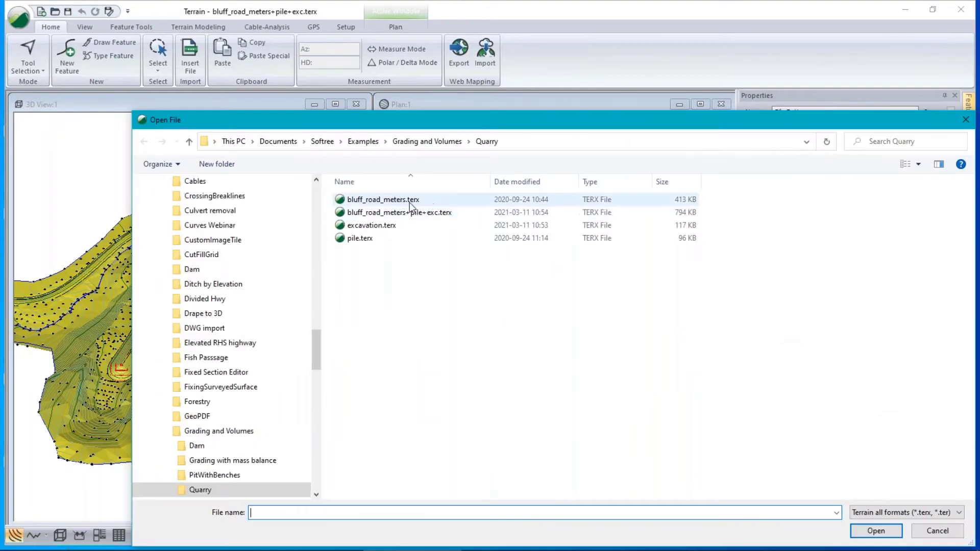
left_click(413, 201)
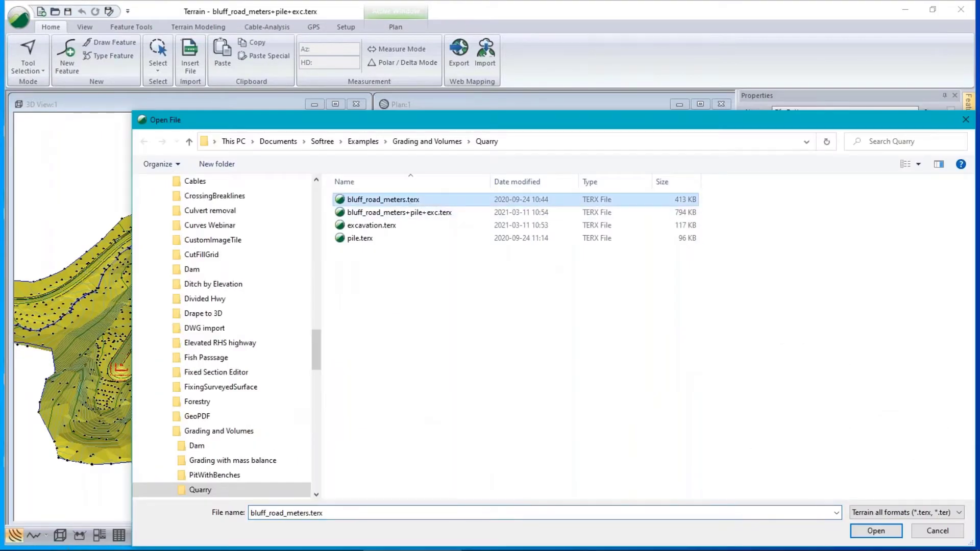
left_click(875, 531)
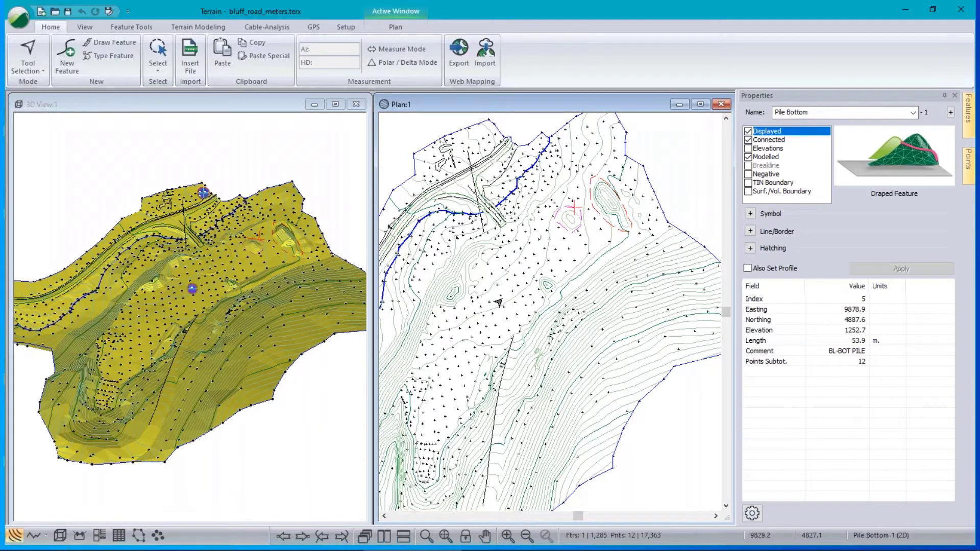
left_click(501, 295)
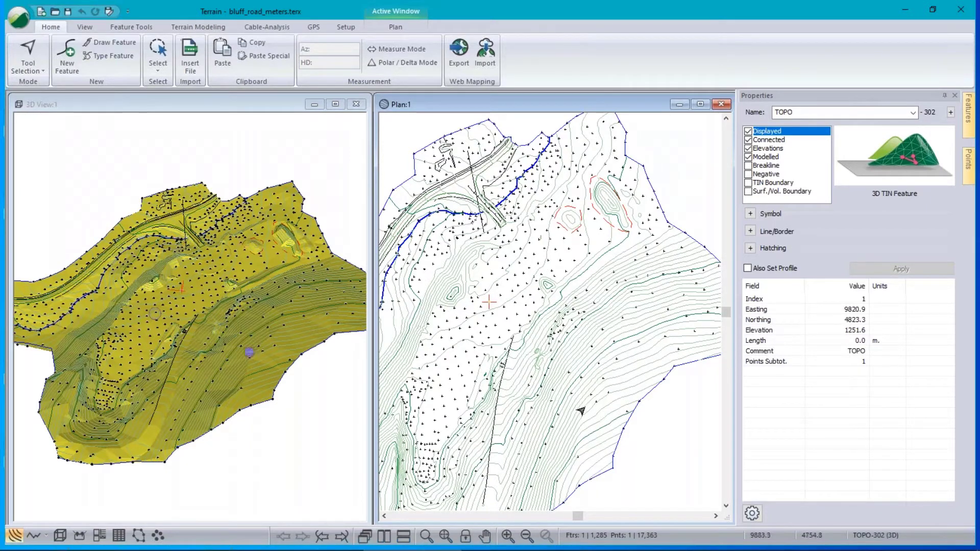
mouse_move(583, 410)
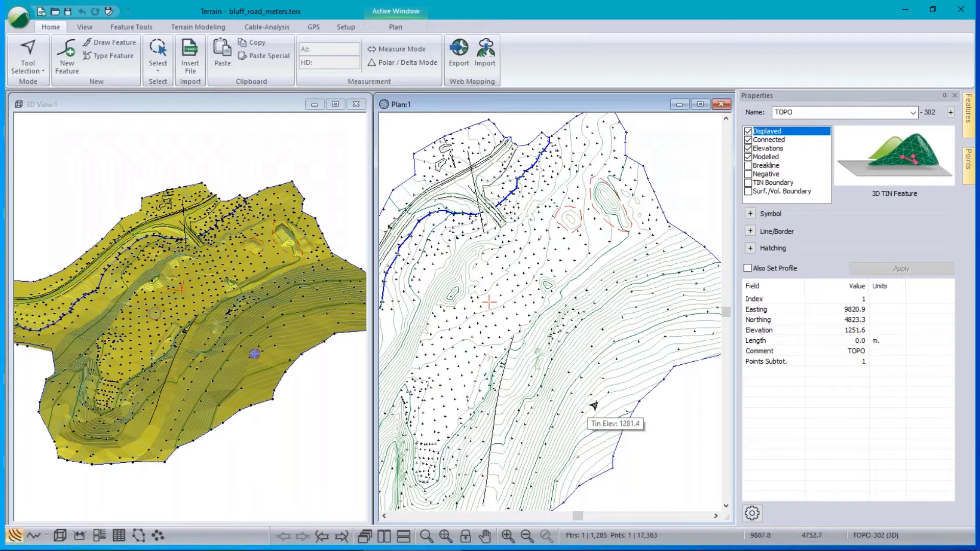
middle_click_drag(529, 371, 566, 319)
left_click(534, 335)
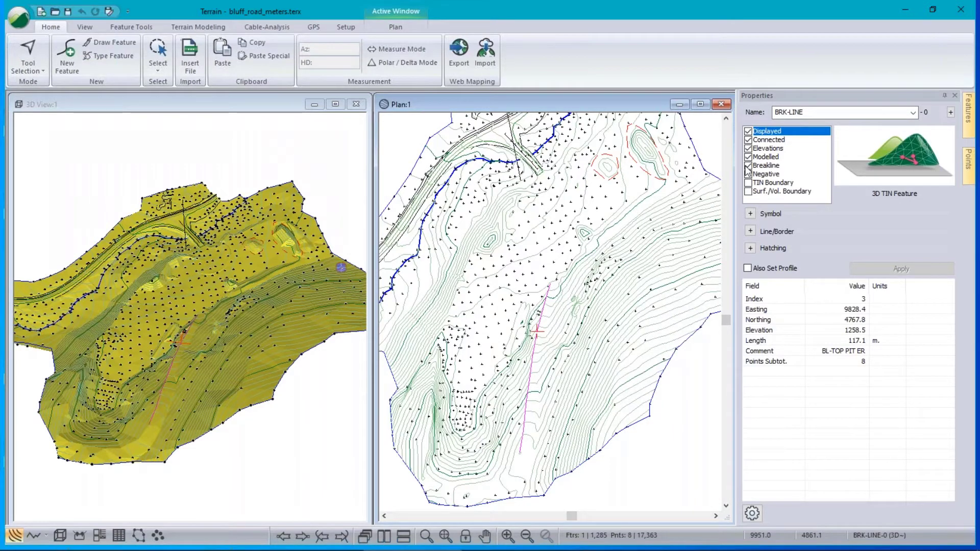
scroll(442, 260, "up", 1)
middle_click_drag(461, 258, 567, 287)
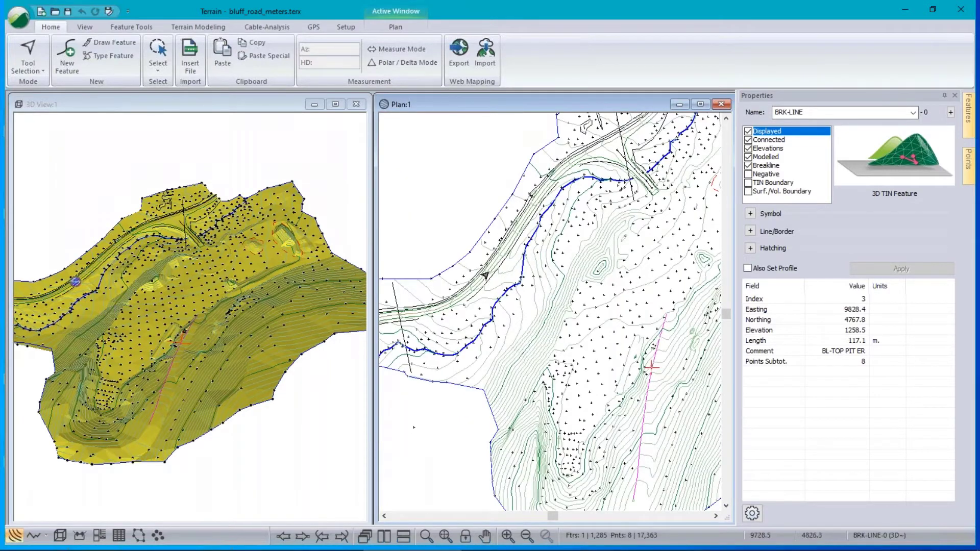
scroll(482, 278, "up", 2)
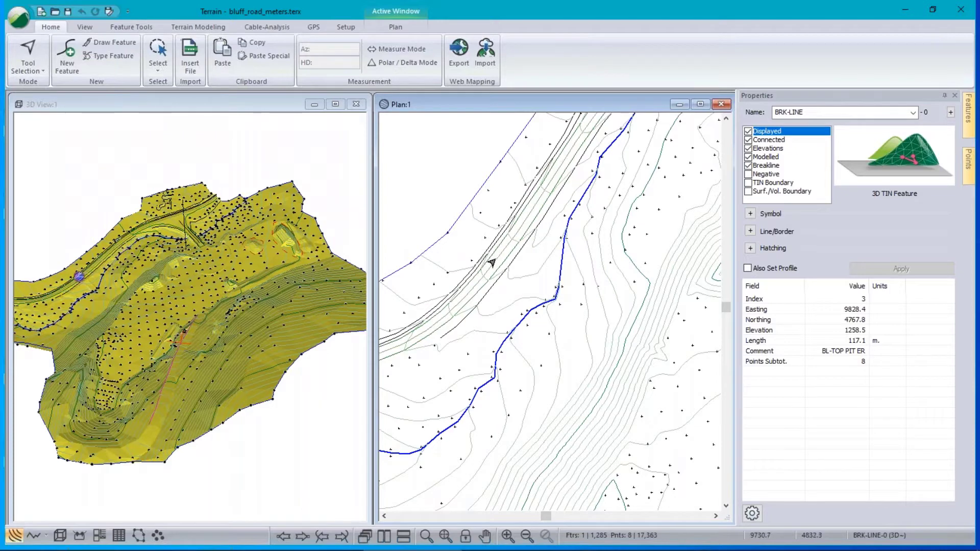
left_click(509, 265)
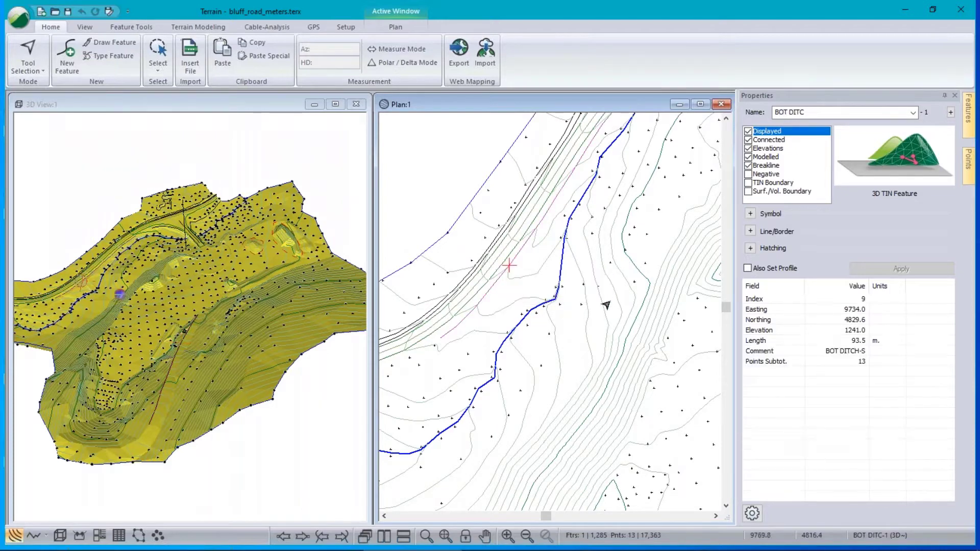
left_click(504, 262)
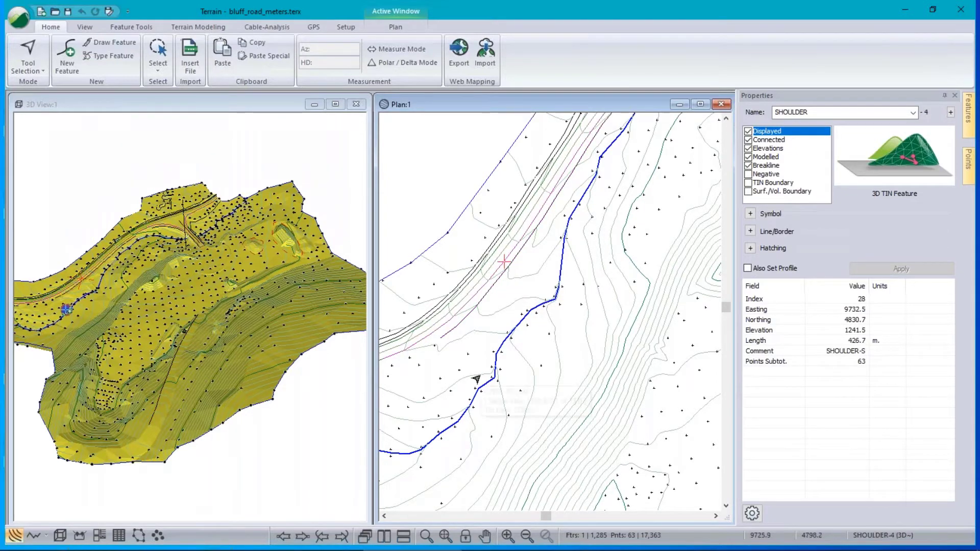
left_click(559, 287)
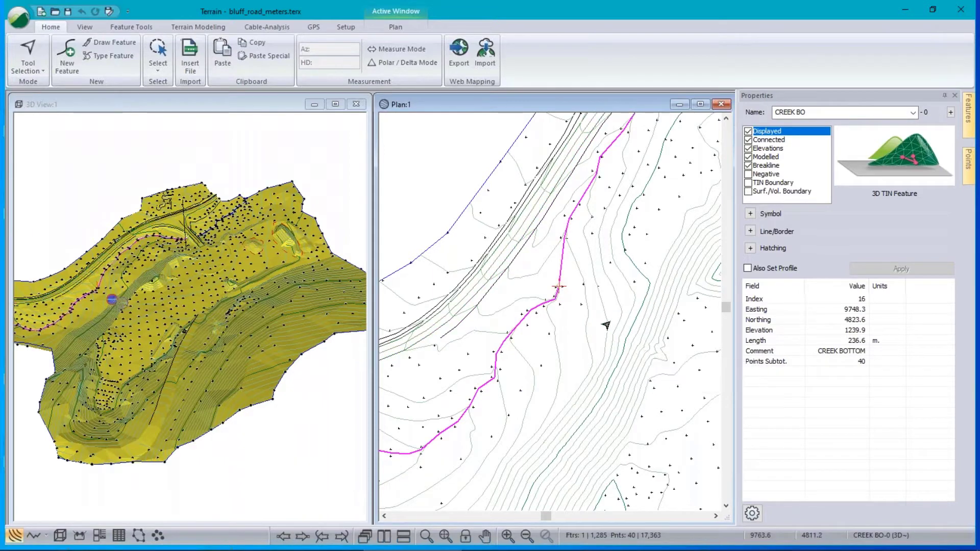
scroll(603, 324, "down", 5)
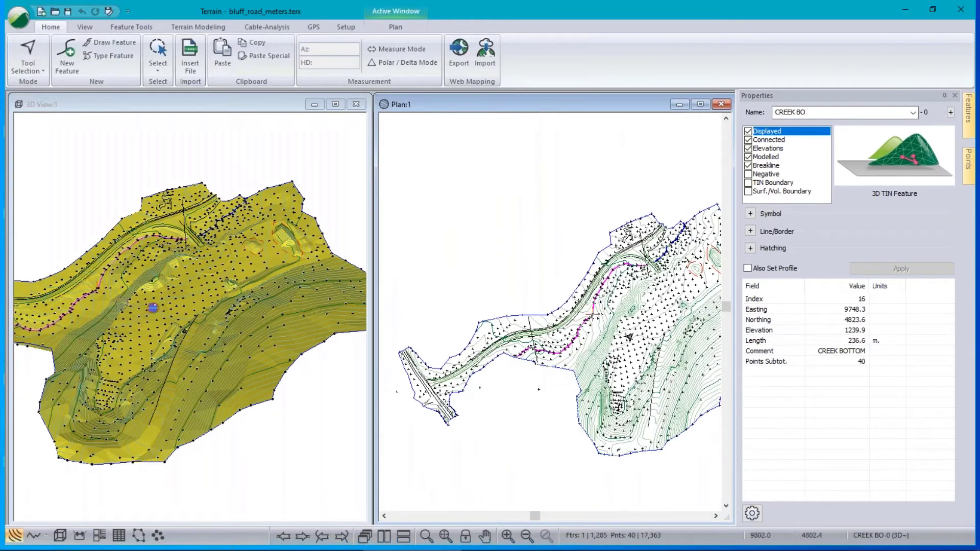
scroll(661, 329, "up", 1)
middle_click_drag(660, 329, 624, 321)
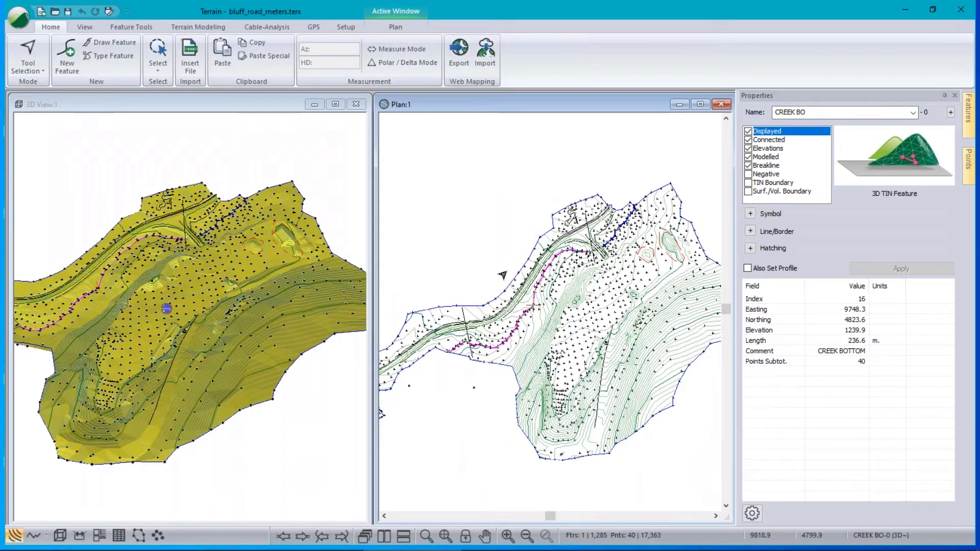
Select all features by the Breakline property and switch their Breakline setting off.
right_click(514, 255)
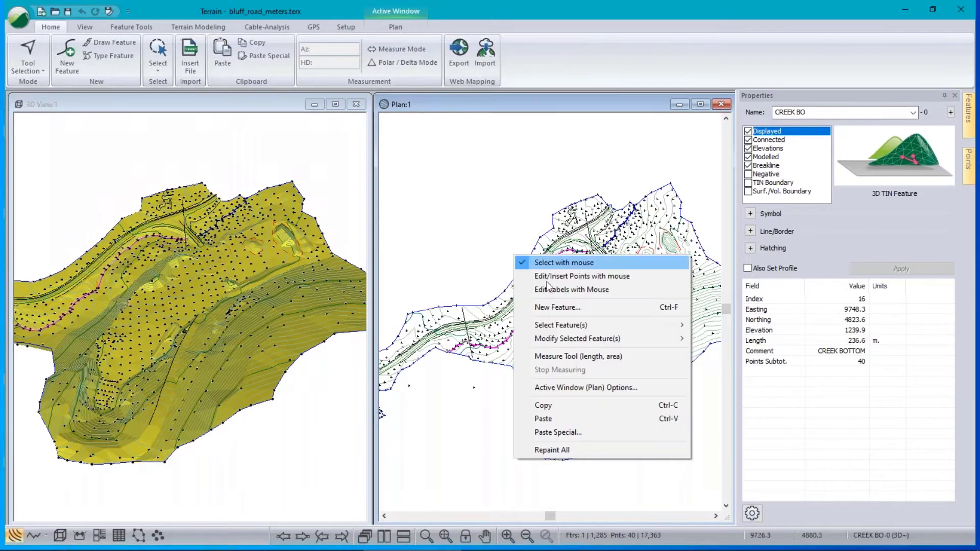
mouse_move(564, 329)
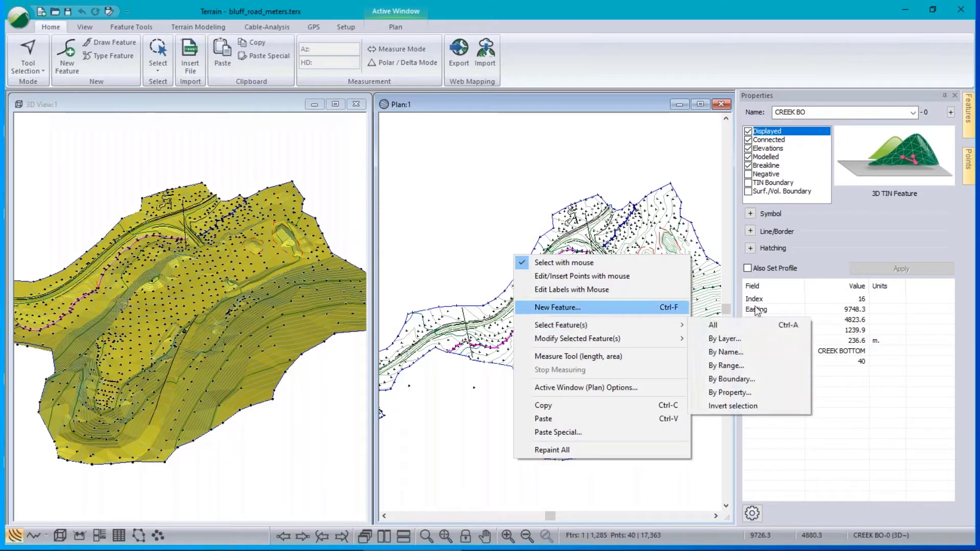
left_click(730, 392)
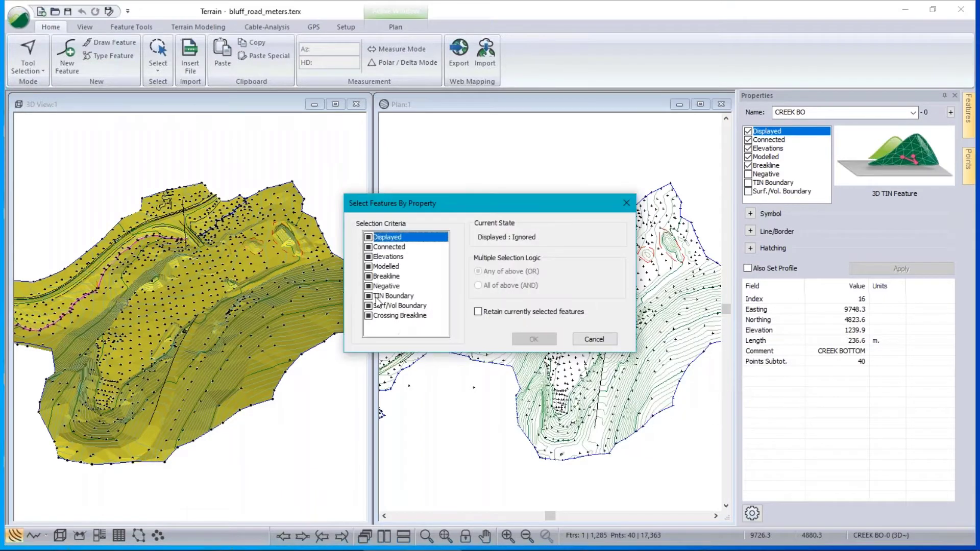
left_click(369, 276)
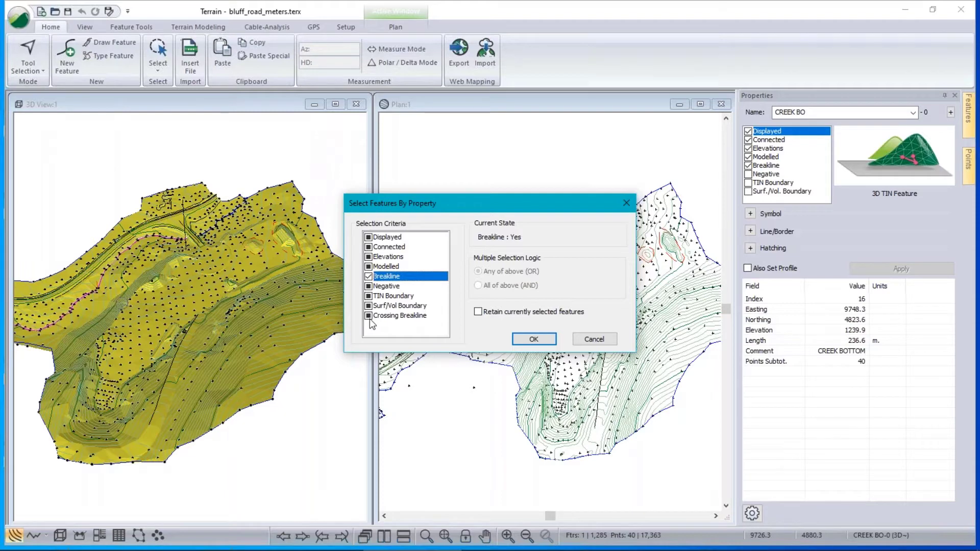
left_click(544, 339)
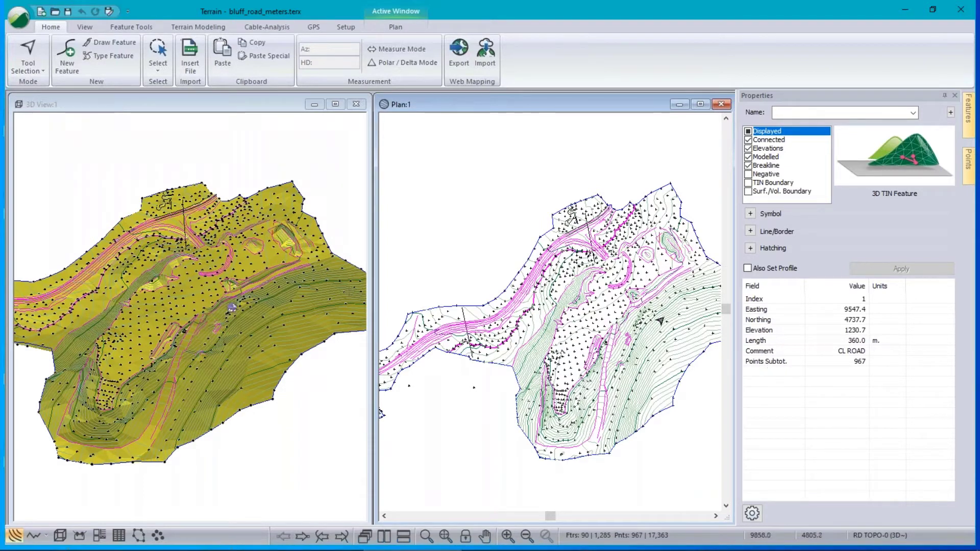
left_click(749, 166)
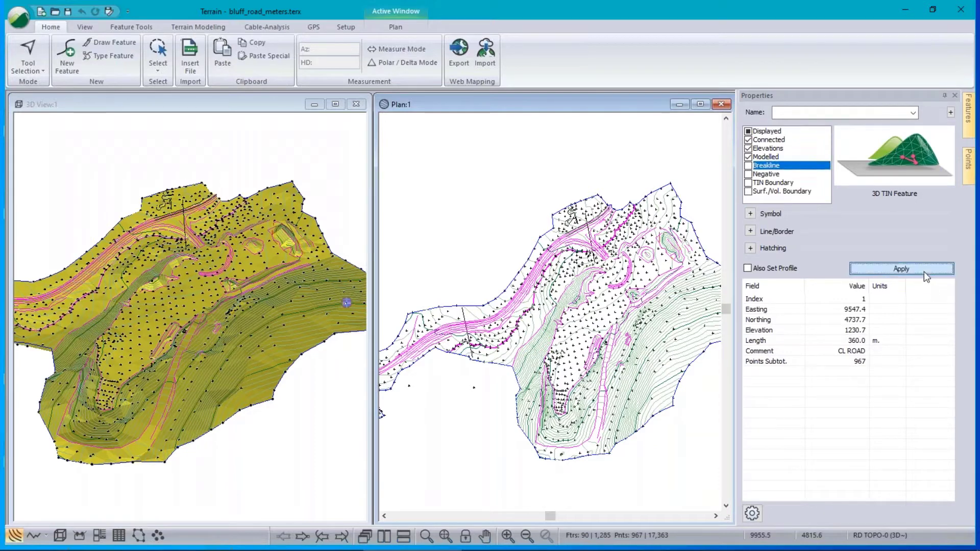
left_click(924, 272)
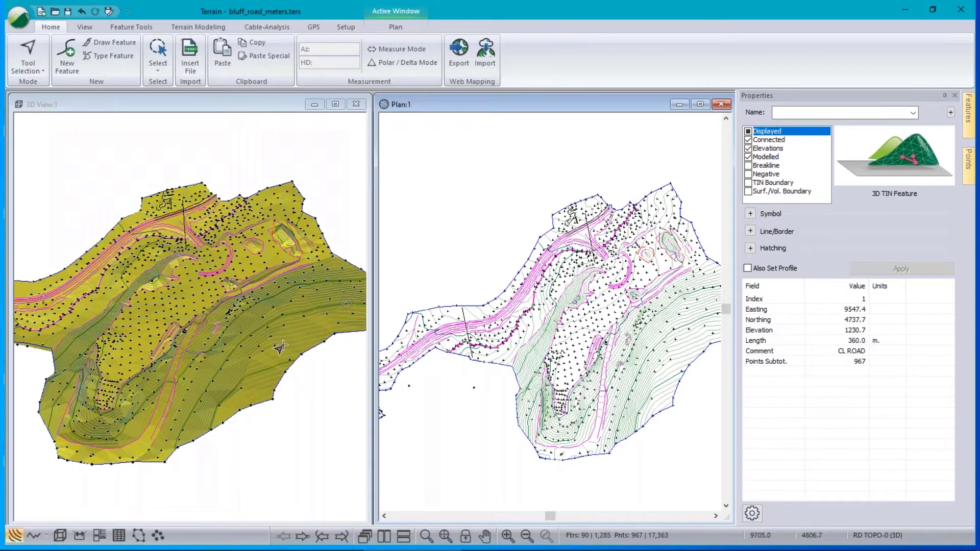
left_click_drag(197, 318, 248, 291)
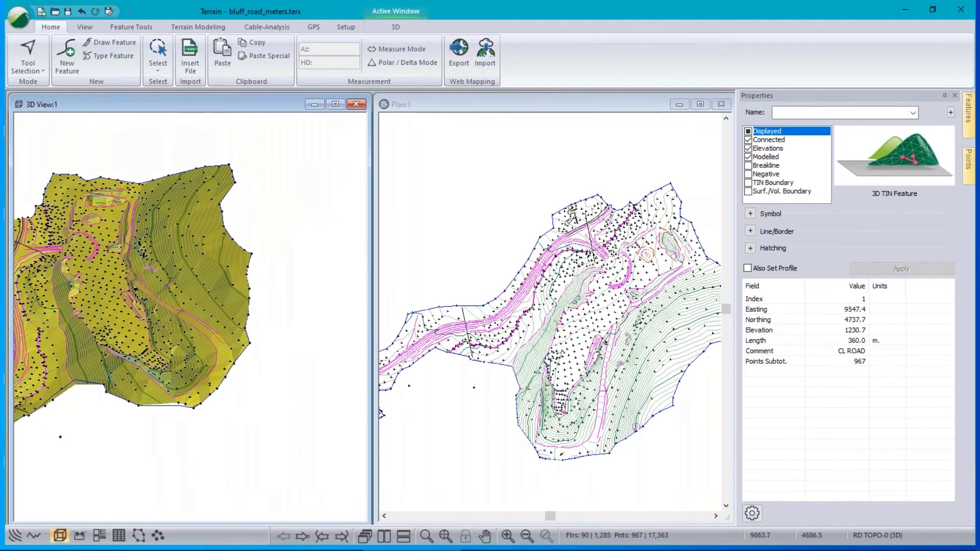
mouse_move(641, 197)
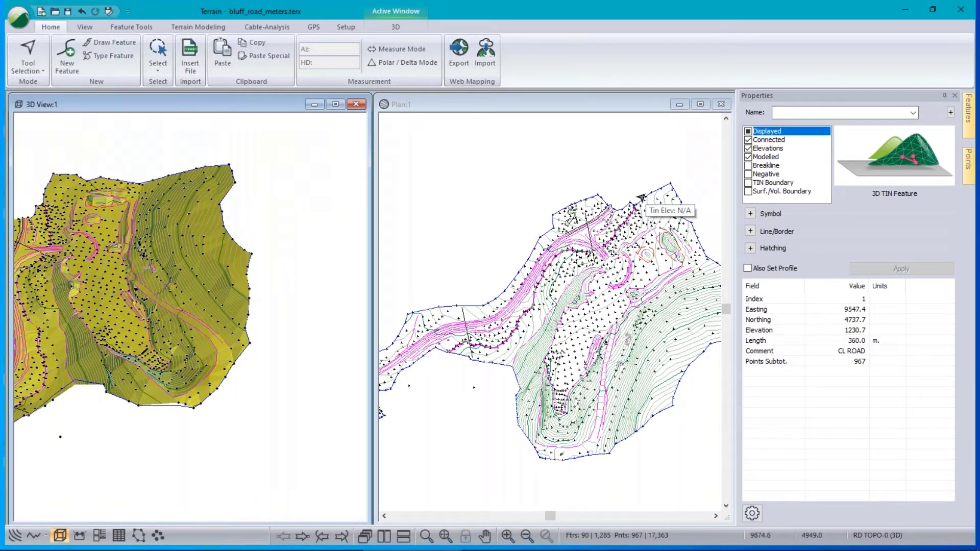
Regenerate the TIN with both major and minor contours switched off.
left_click(198, 27)
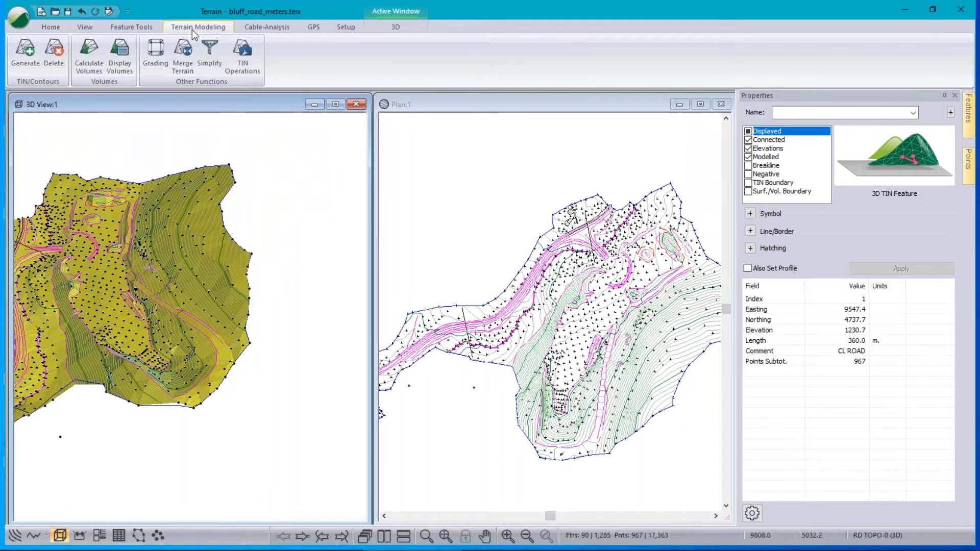
left_click(25, 51)
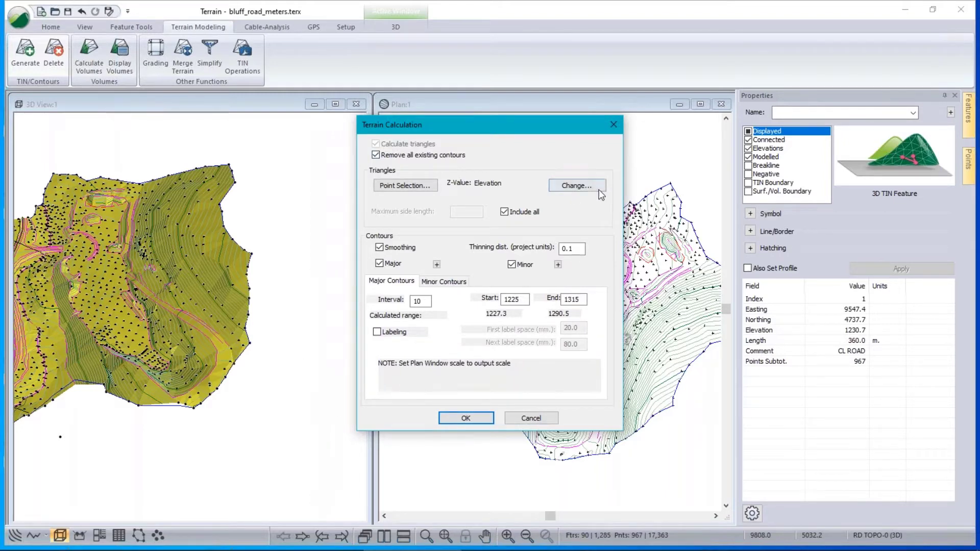
left_click(379, 264)
left_click(512, 265)
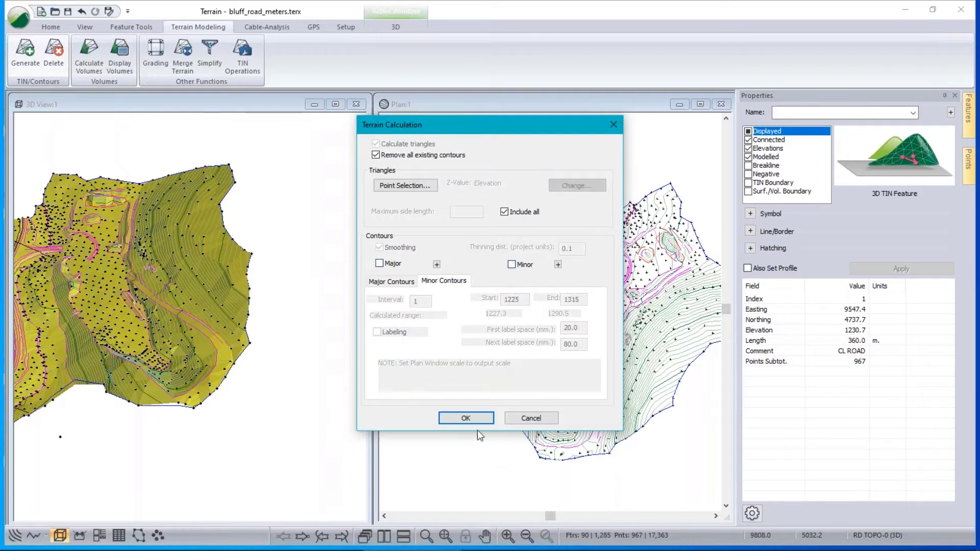
left_click(466, 418)
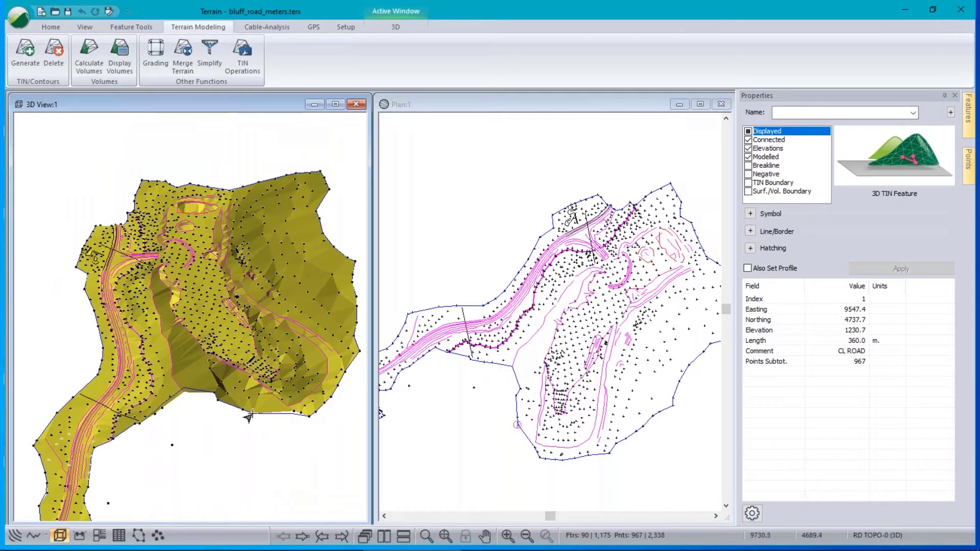
middle_click_drag(255, 397, 188, 313)
scroll(215, 272, "up", 5)
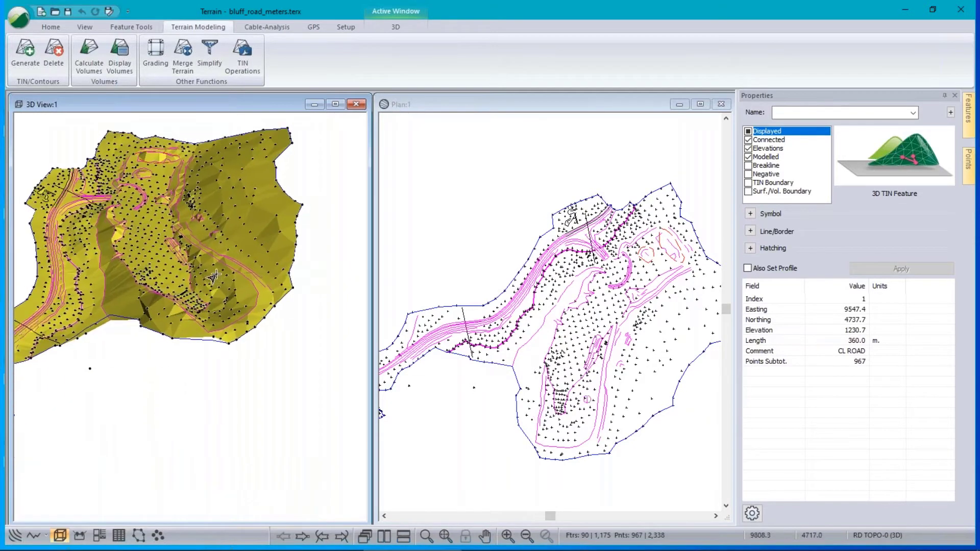
scroll(215, 272, "up", 2)
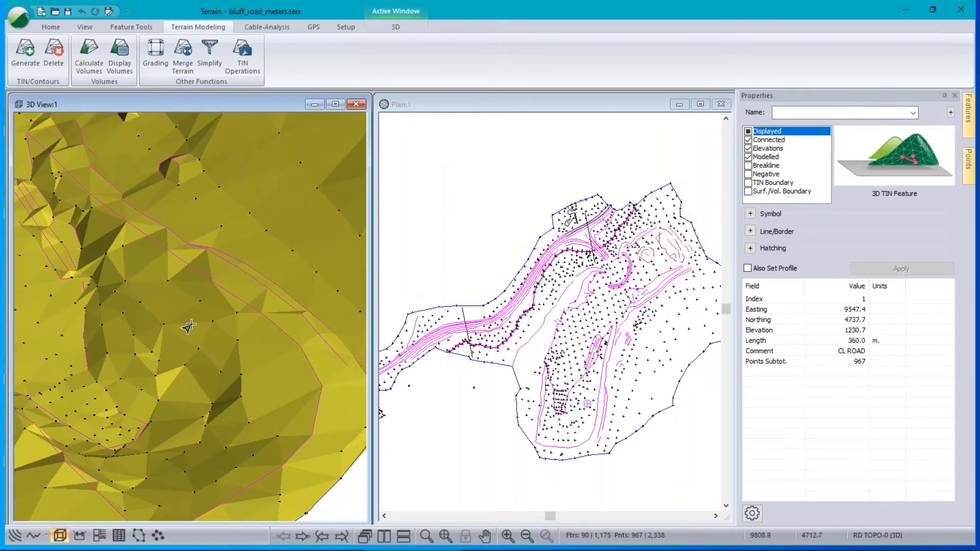
middle_click_drag(182, 313, 179, 298)
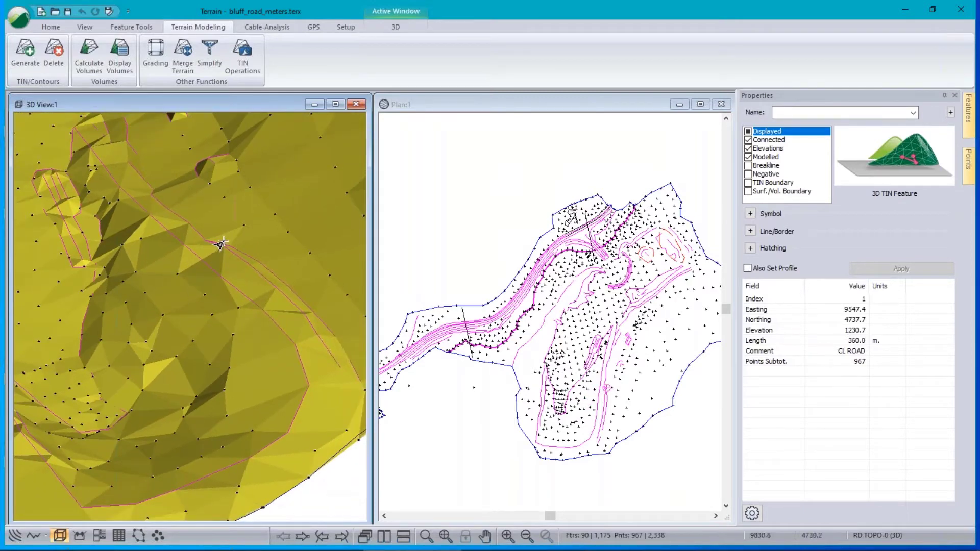
middle_click_drag(247, 324, 170, 282)
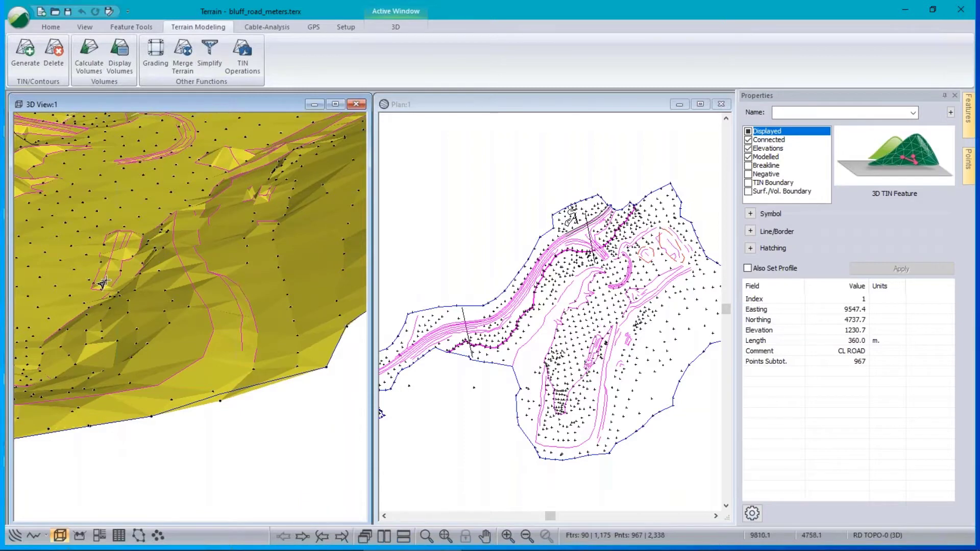
scroll(99, 278, "up", 5)
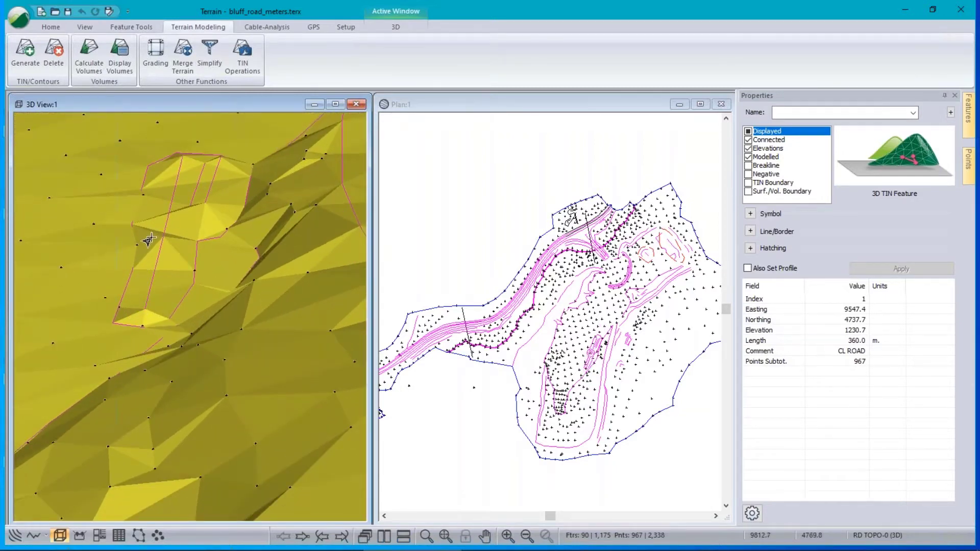
mouse_move(149, 239)
middle_click_drag(189, 310, 222, 303)
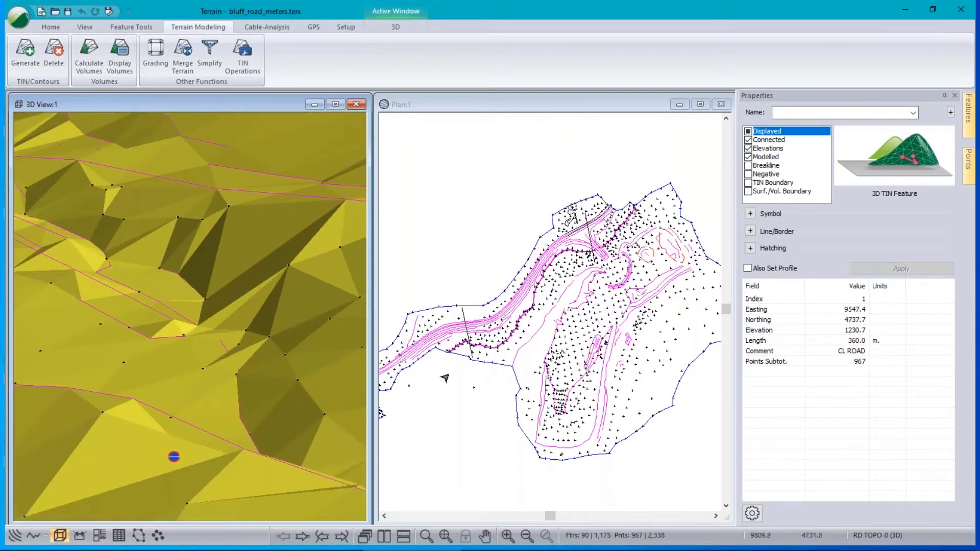
scroll(146, 306, "down", 6)
middle_click_drag(108, 288, 249, 299)
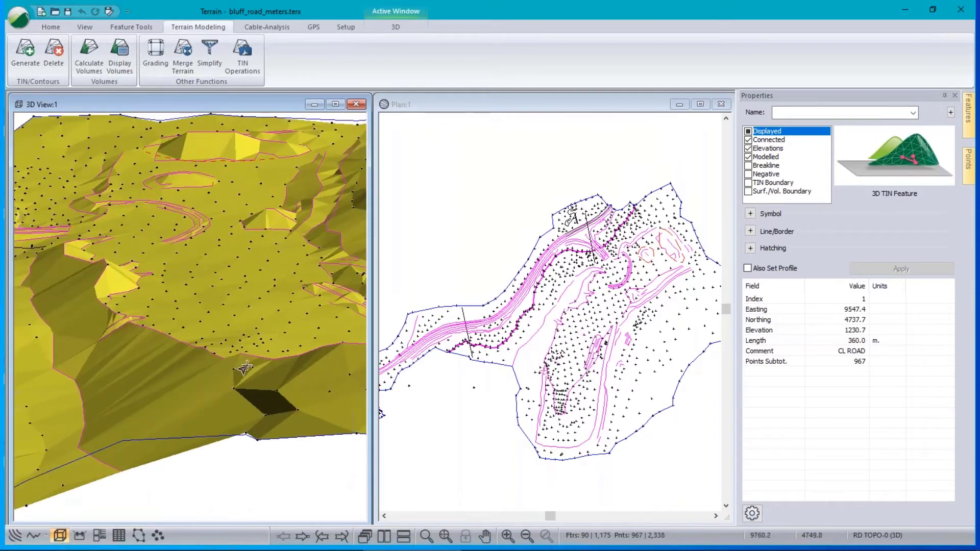
scroll(84, 324, "up", 1)
scroll(203, 407, "up", 5)
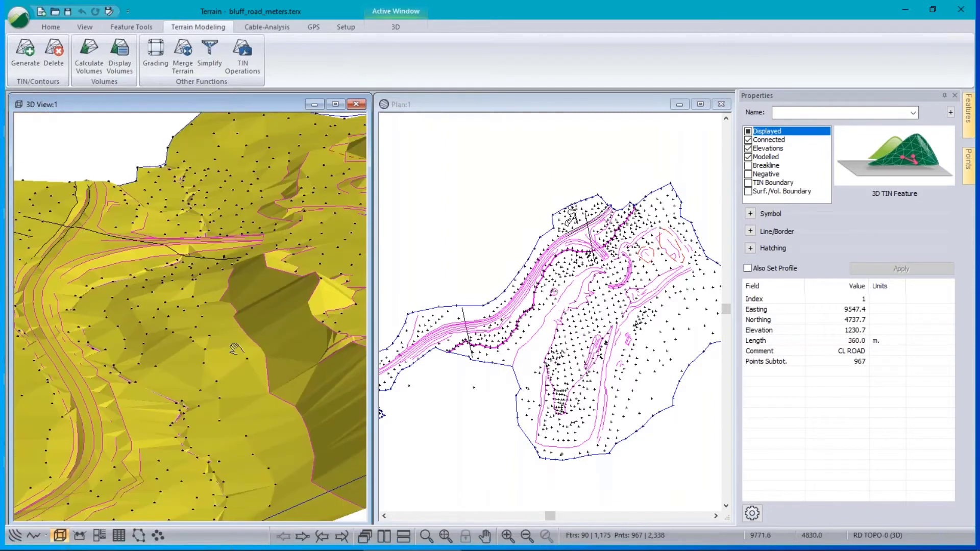
middle_click_drag(183, 426, 186, 296, "shift")
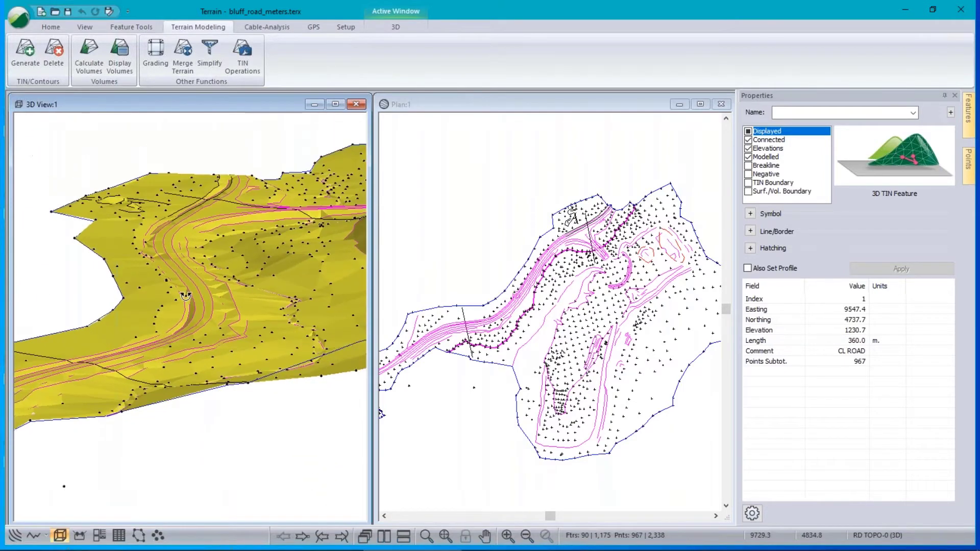
mouse_move(179, 302)
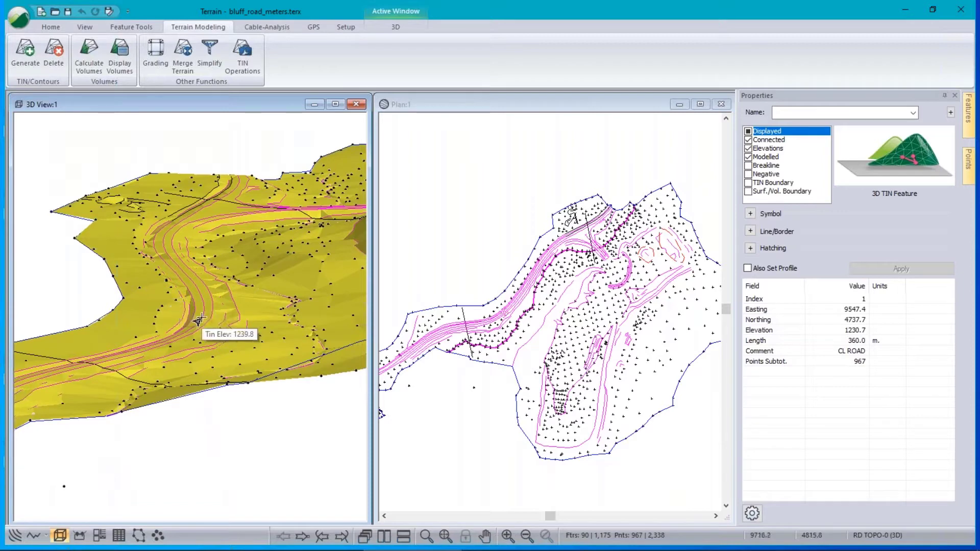
scroll(209, 303, "up", 3)
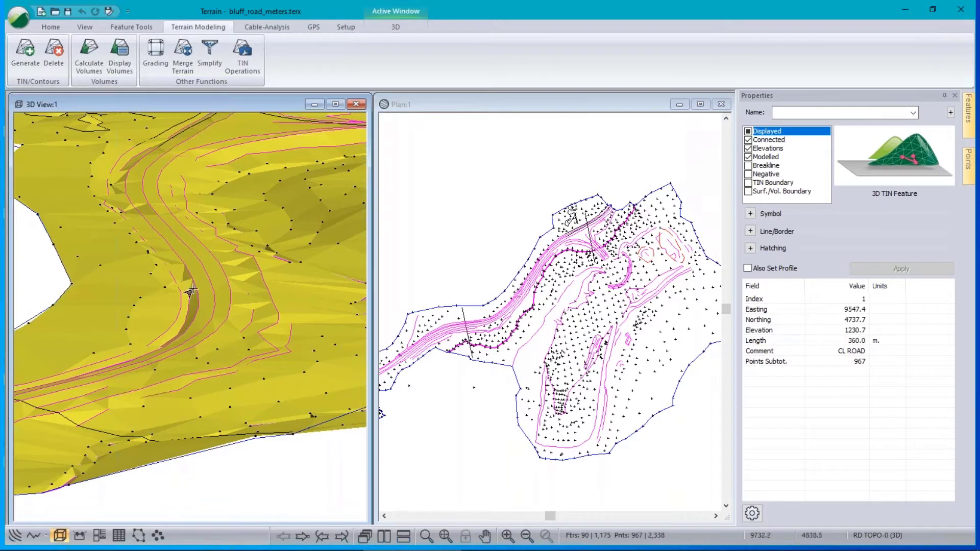
scroll(143, 215, "up", 3)
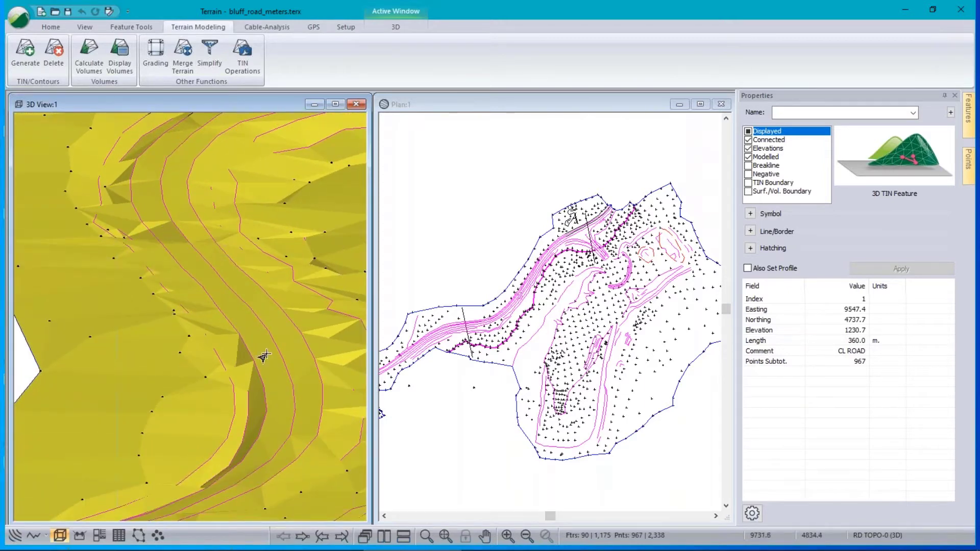
scroll(259, 357, "down", 5)
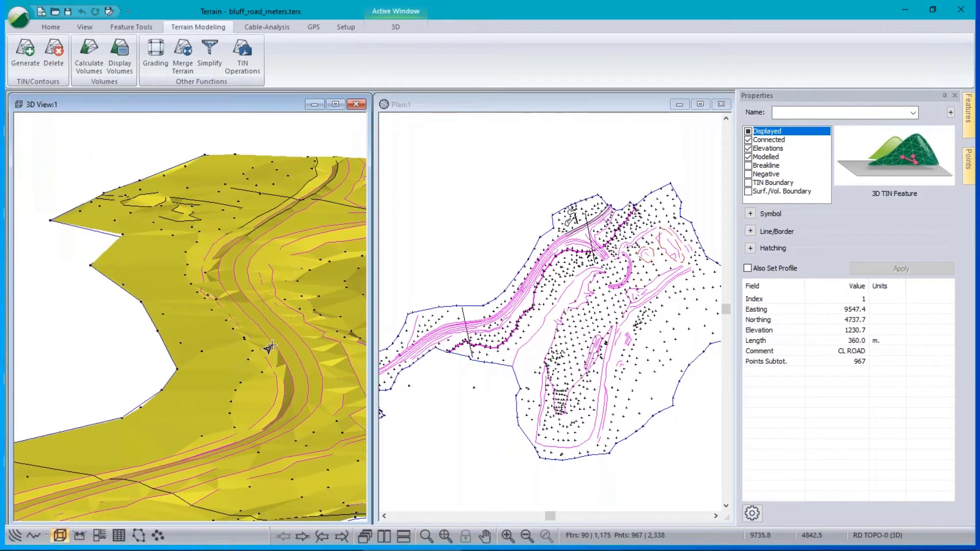
mouse_move(272, 346)
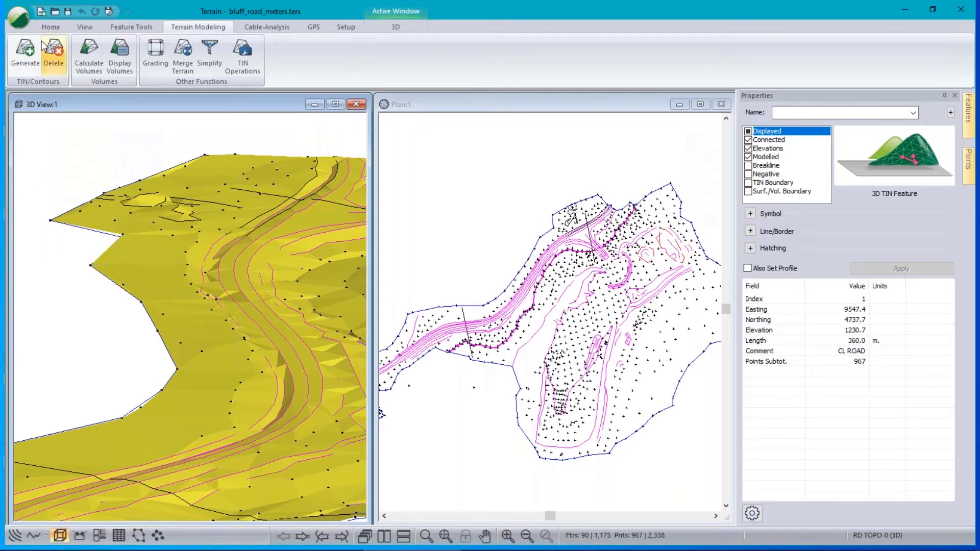
Reload the terrain, discarding unsaved changes.
left_click(13, 26)
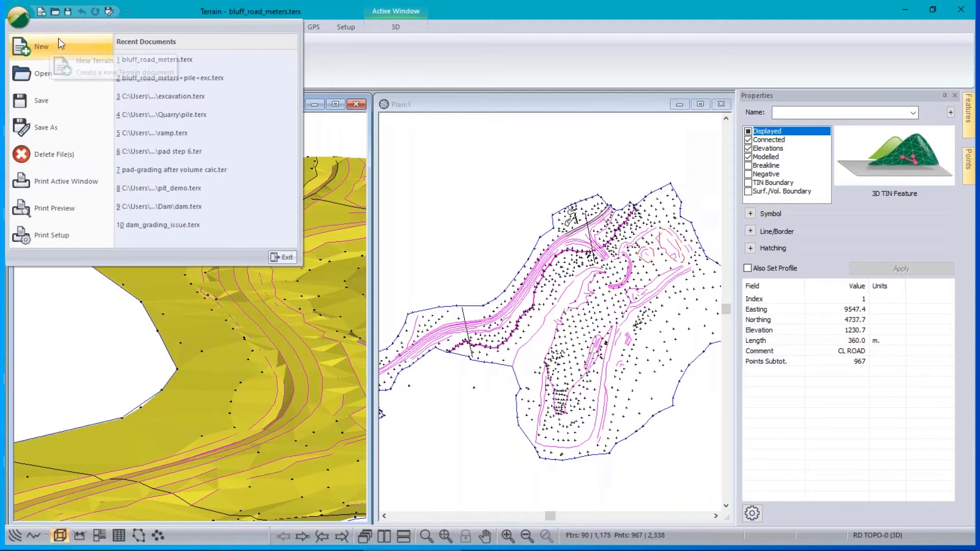
left_click(181, 59)
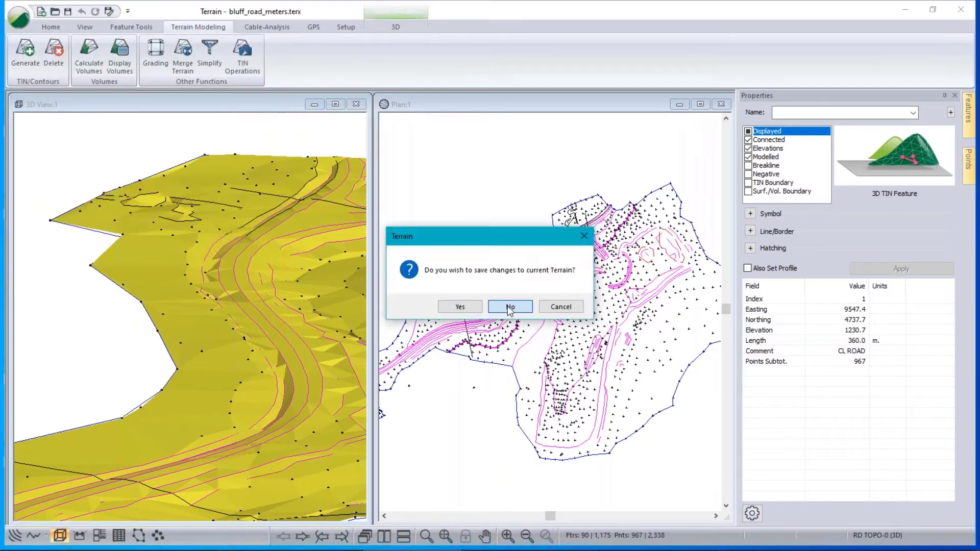
left_click(512, 308)
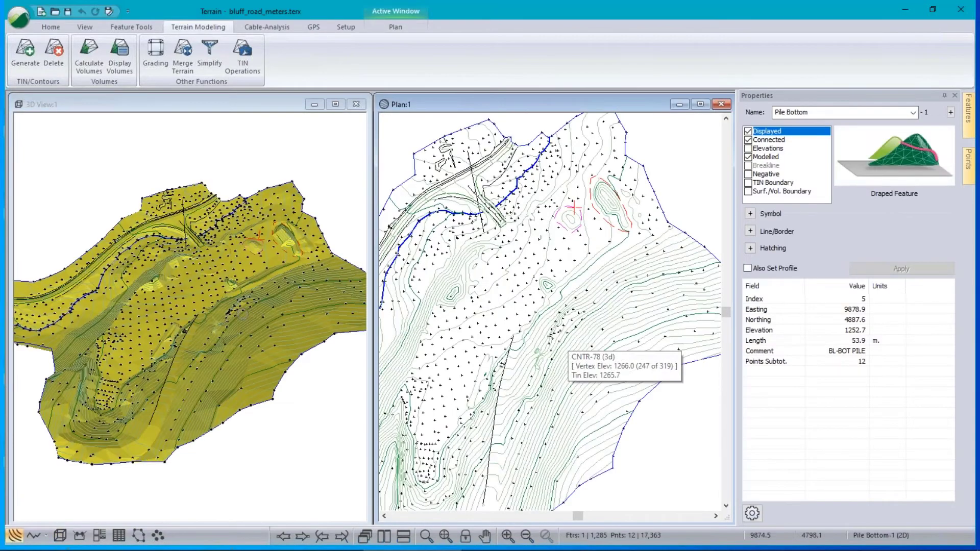
Delete all existing contours from the terrain model.
left_click(54, 51)
left_click(436, 279)
left_click(492, 301)
middle_click_drag(541, 347, 588, 312)
left_click(25, 51)
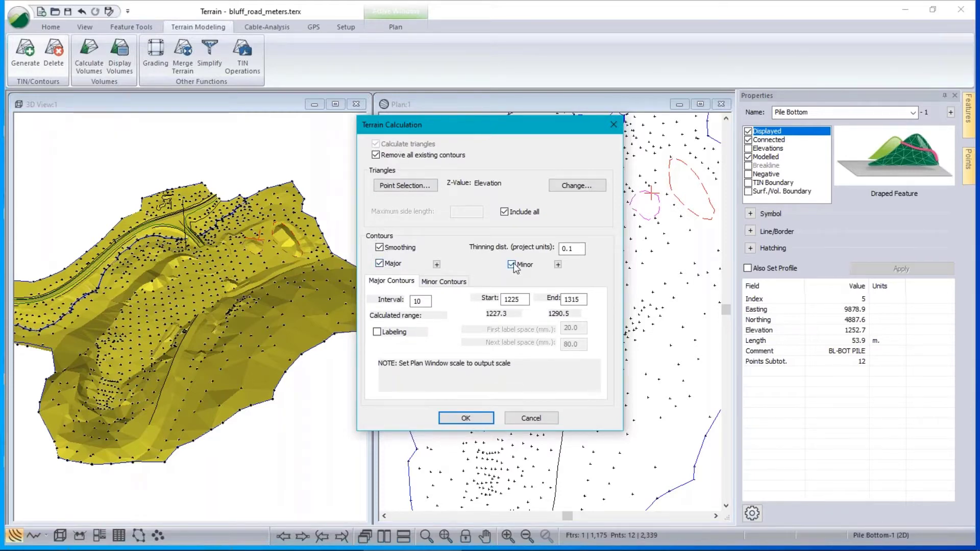
left_click(444, 281)
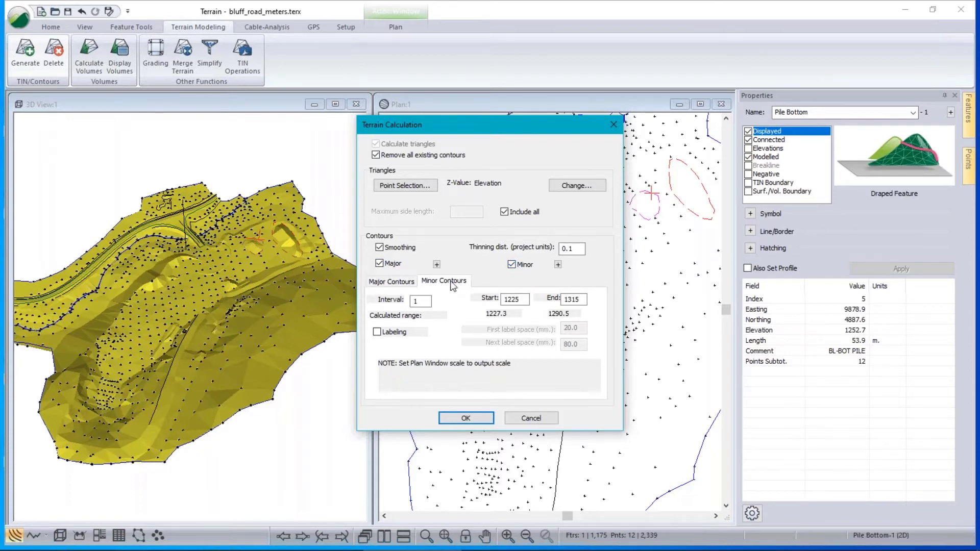
left_click(394, 281)
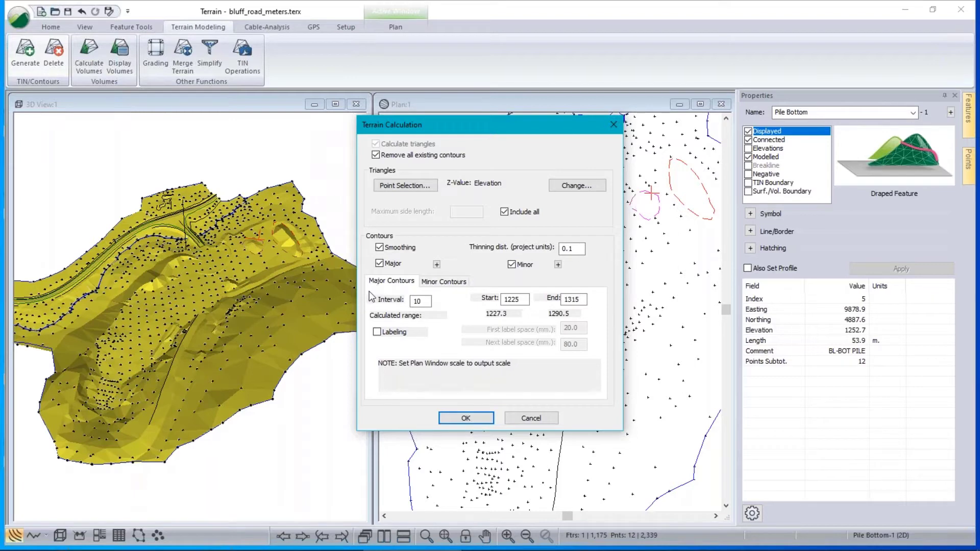
left_click(378, 332)
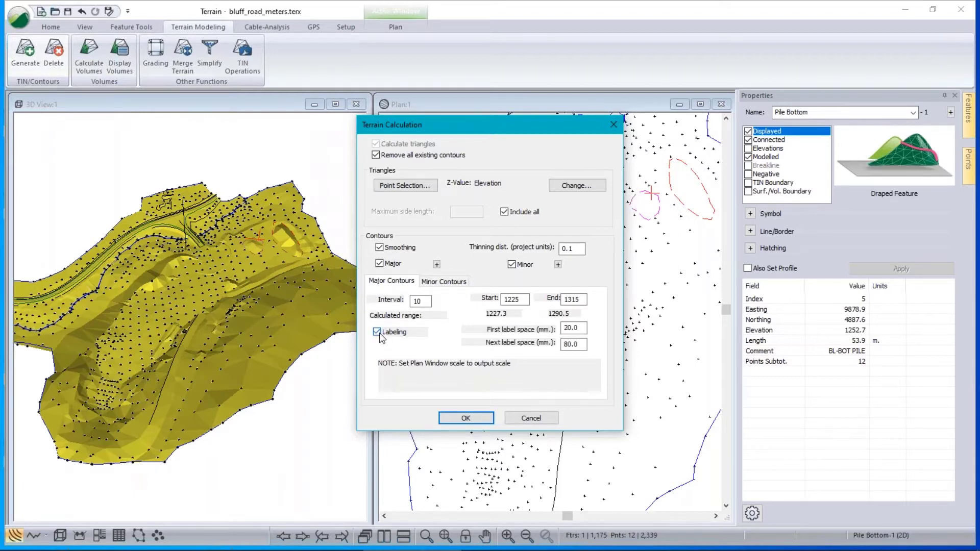
left_click_drag(468, 124, 238, 110)
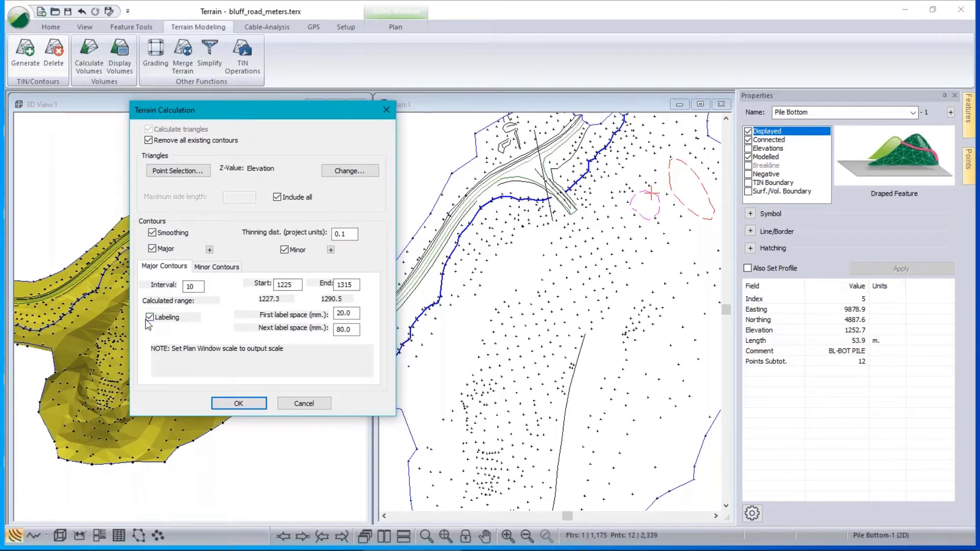
left_click(307, 407)
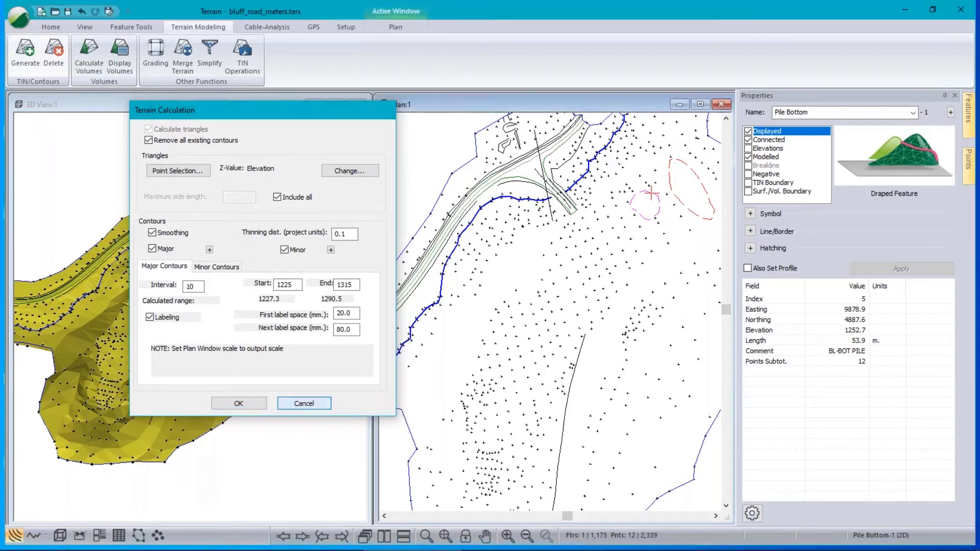
scroll(545, 326, "up", 3)
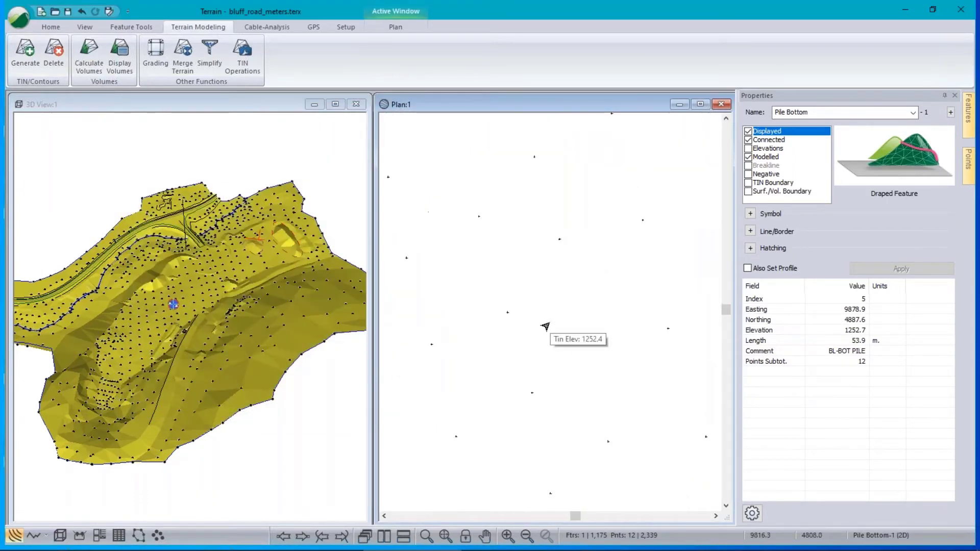
Regenerate contours with labelling on (10 major, 1 minor interval) and zoom in to check them.
left_click(25, 51)
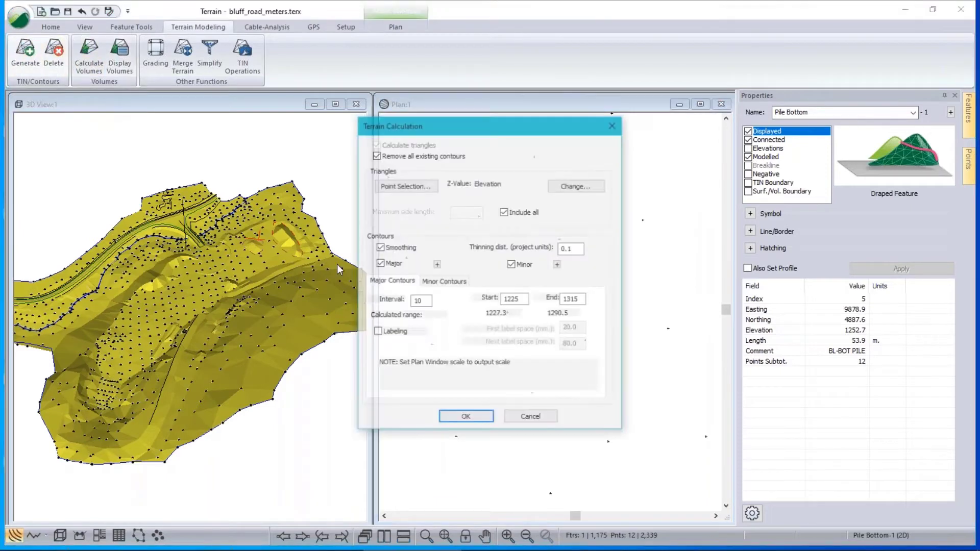
left_click(377, 332)
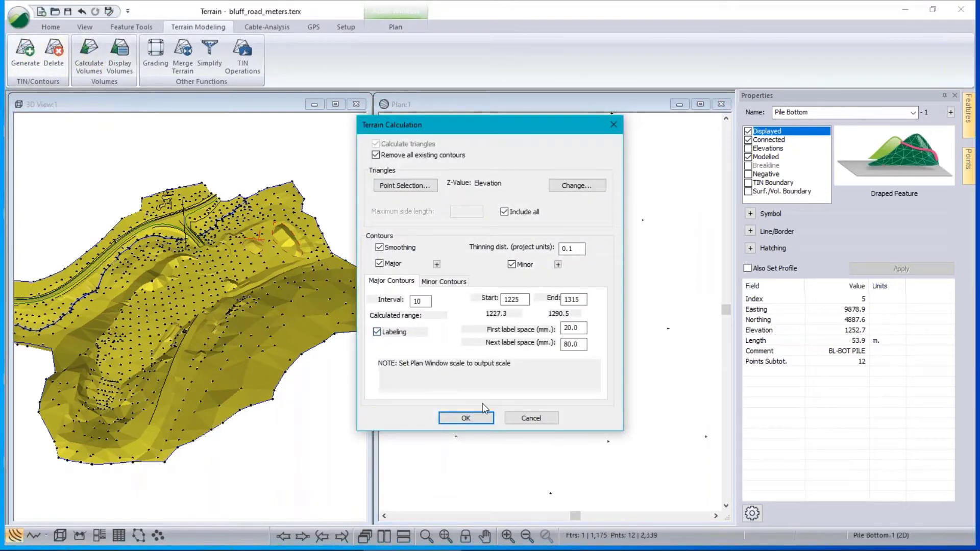
left_click(467, 422)
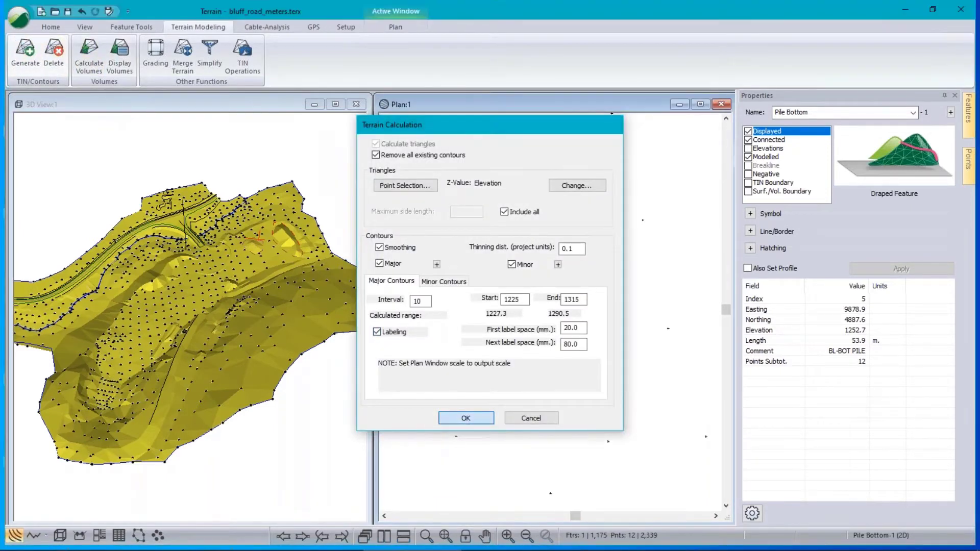
scroll(454, 359, "up", 1)
middle_click_drag(453, 359, 660, 403)
scroll(638, 385, "down", 2)
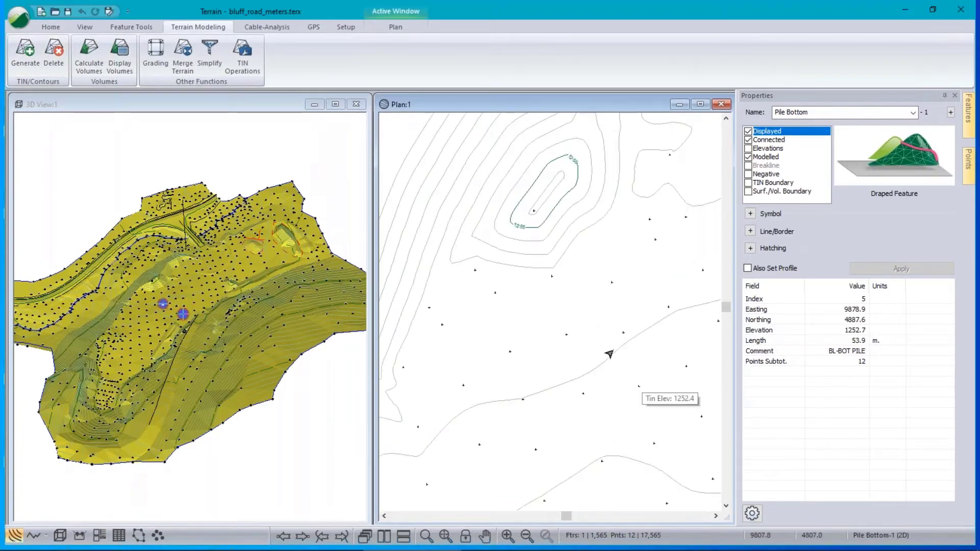
scroll(541, 355, "down", 3)
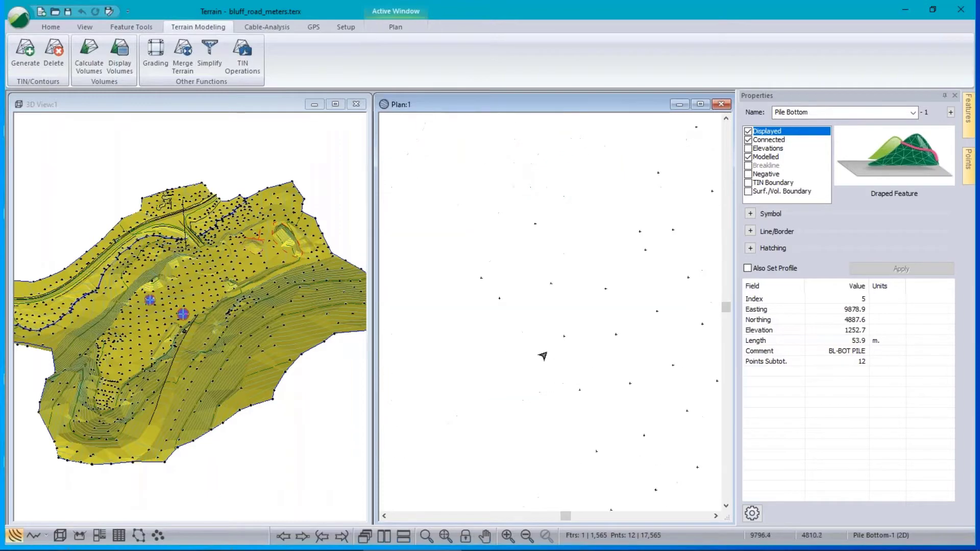
scroll(543, 356, "down", 4)
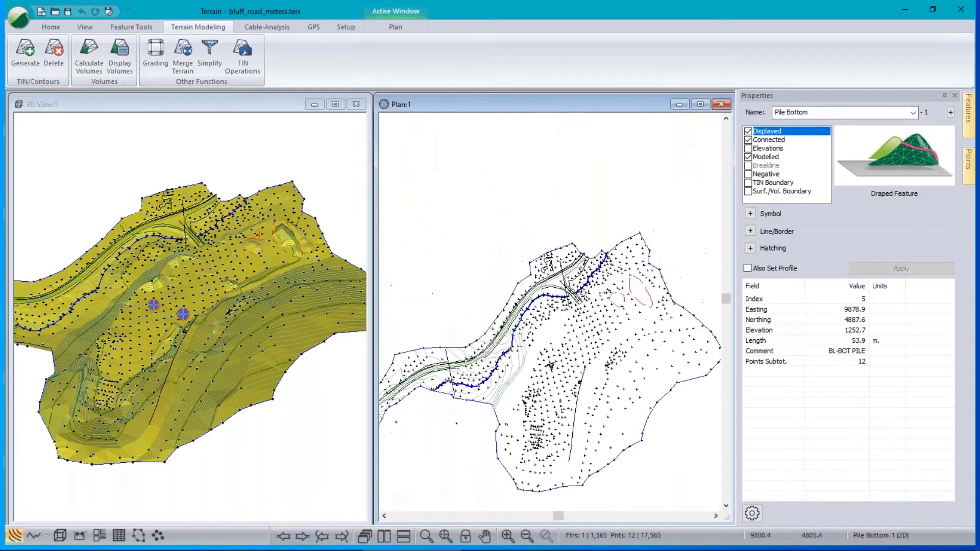
scroll(605, 383, "up", 5)
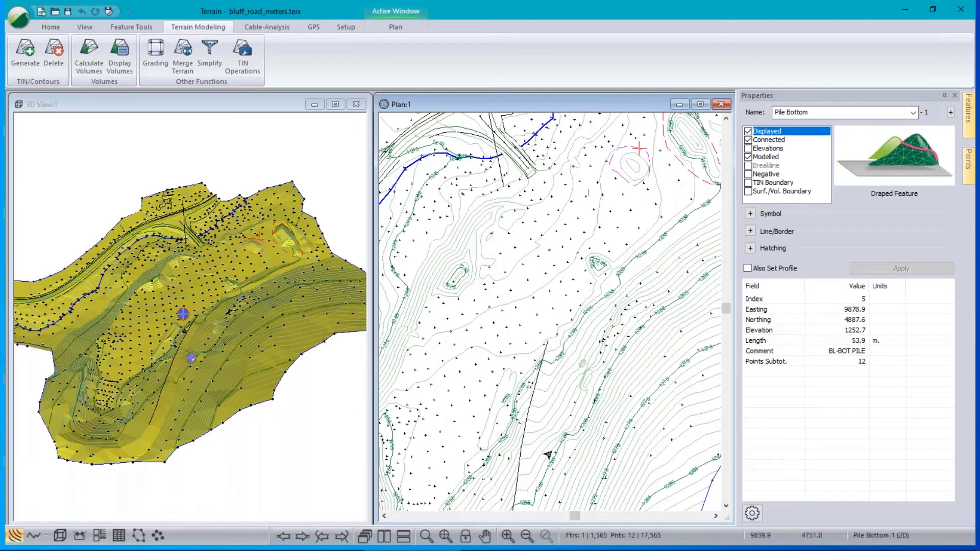
Regenerate unlabelled contours with majors from 1200 to 1315 at interval 10.
left_click(23, 60)
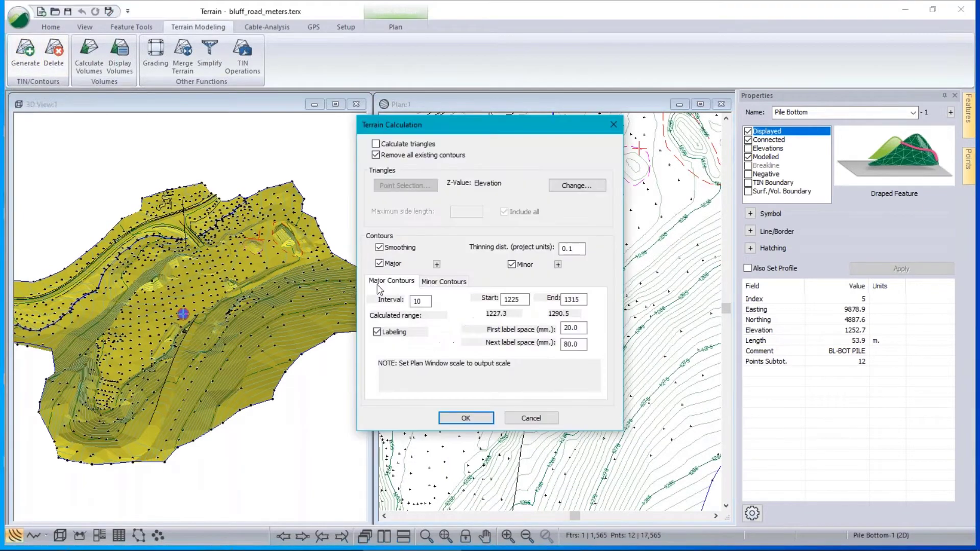
left_click(377, 332)
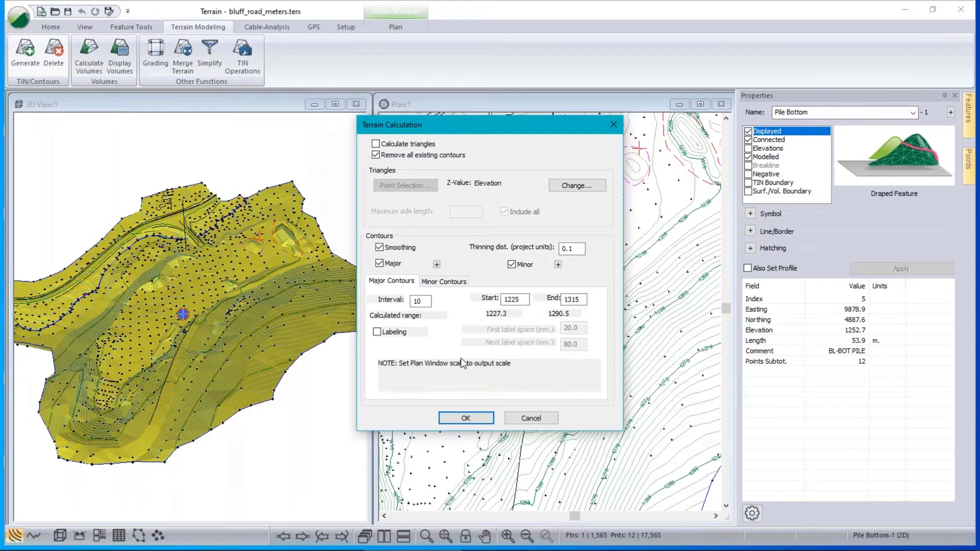
left_click_drag(523, 300, 457, 305)
type("120")
left_click(458, 281)
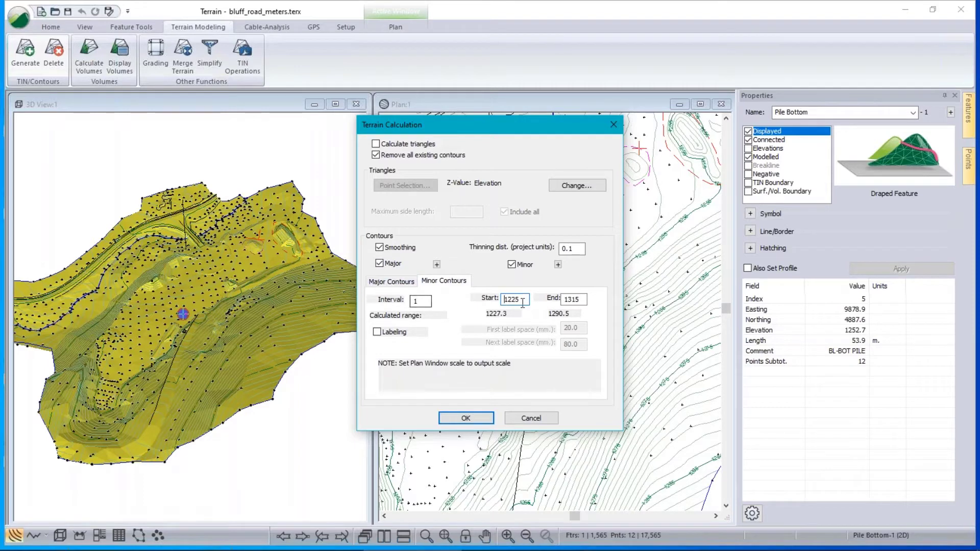
left_click(392, 281)
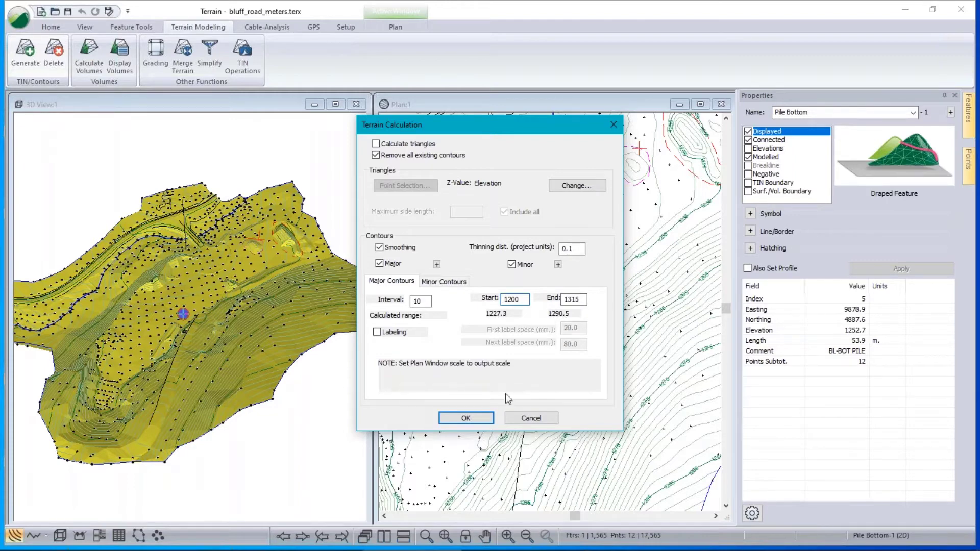
left_click(466, 419)
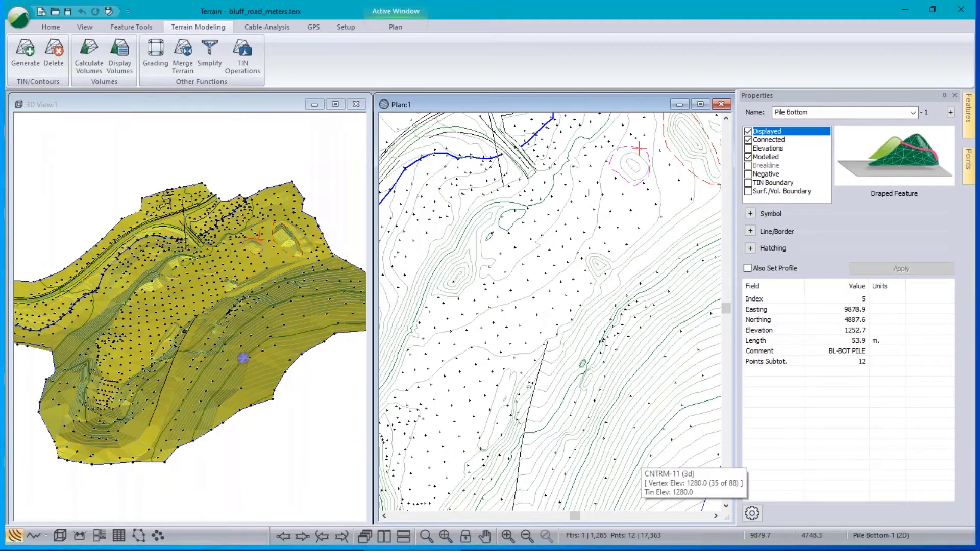
middle_click_drag(591, 383, 601, 309)
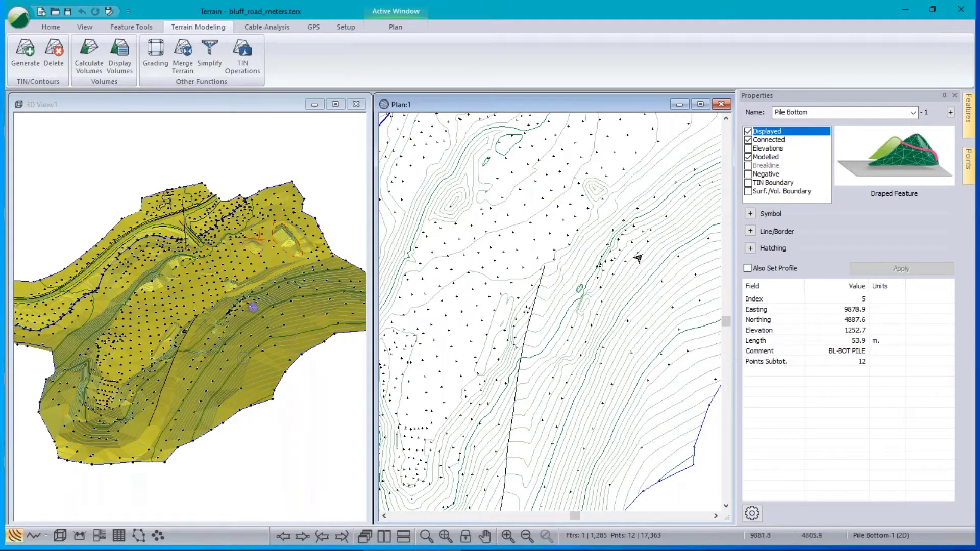
left_click(54, 51)
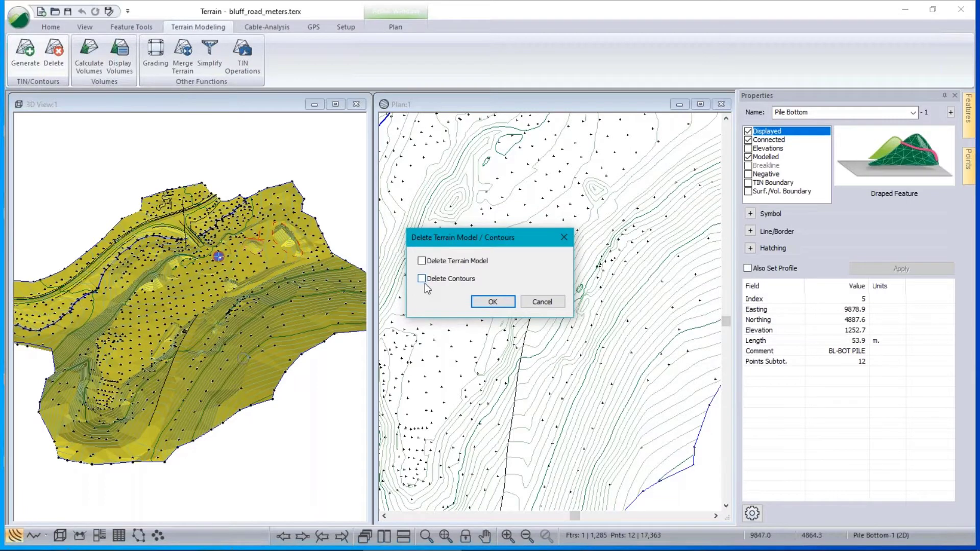
left_click(543, 303)
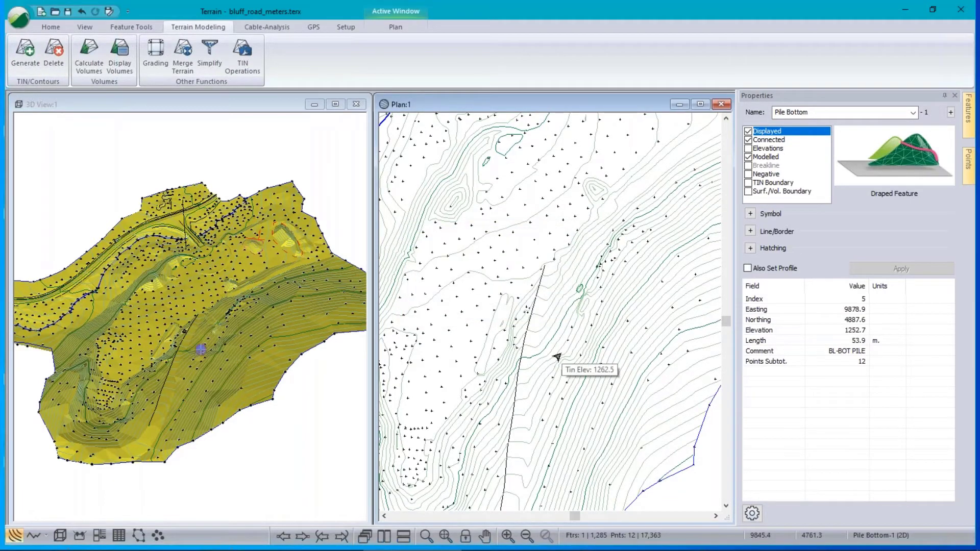
Enable Triangle outlines on the Surface tab of the Plan window options.
right_click(516, 248)
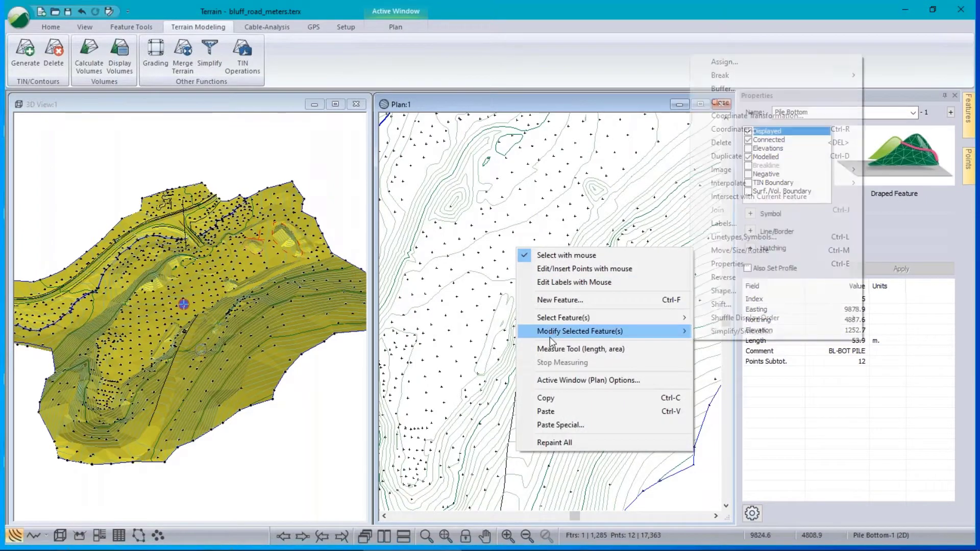
left_click(547, 380)
left_click(385, 194)
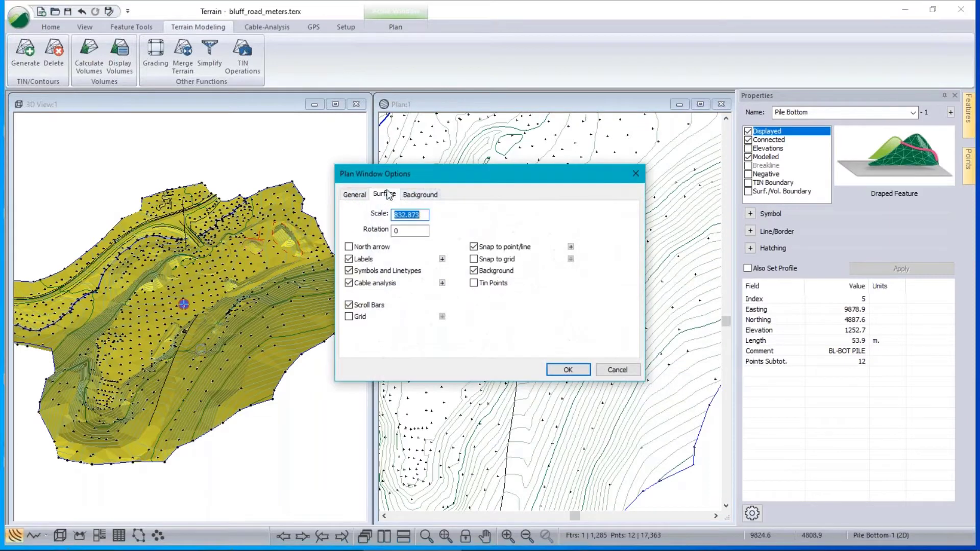
left_click(568, 370)
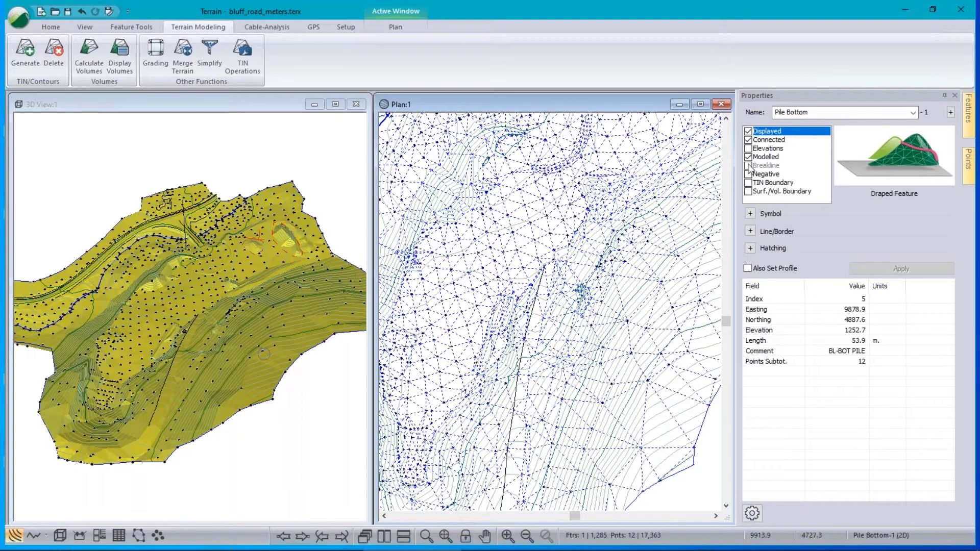
View the properties of breakline BRK-LINE-0, then contour CNTR-66 (396.1 m, 346 points).
left_click(526, 321)
left_click(562, 321)
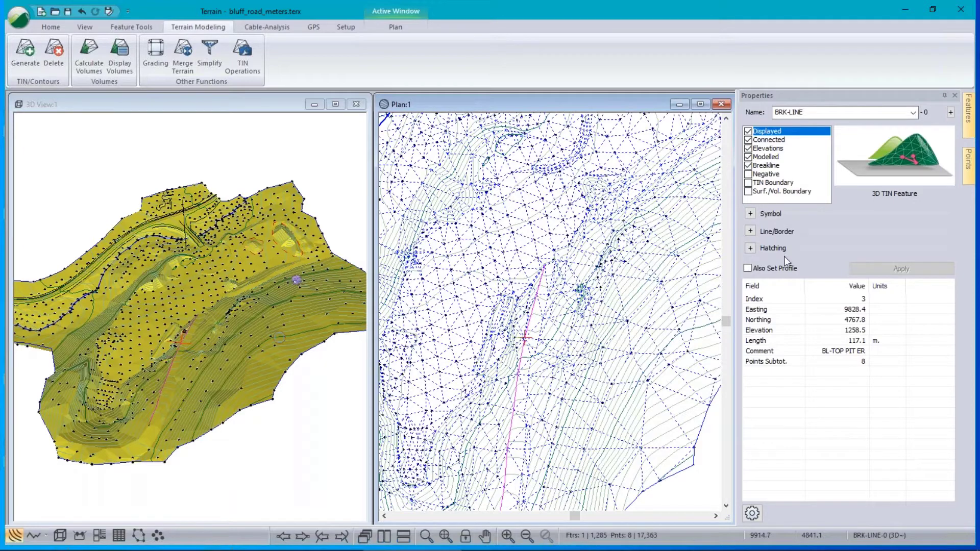
middle_click_drag(489, 284, 526, 250)
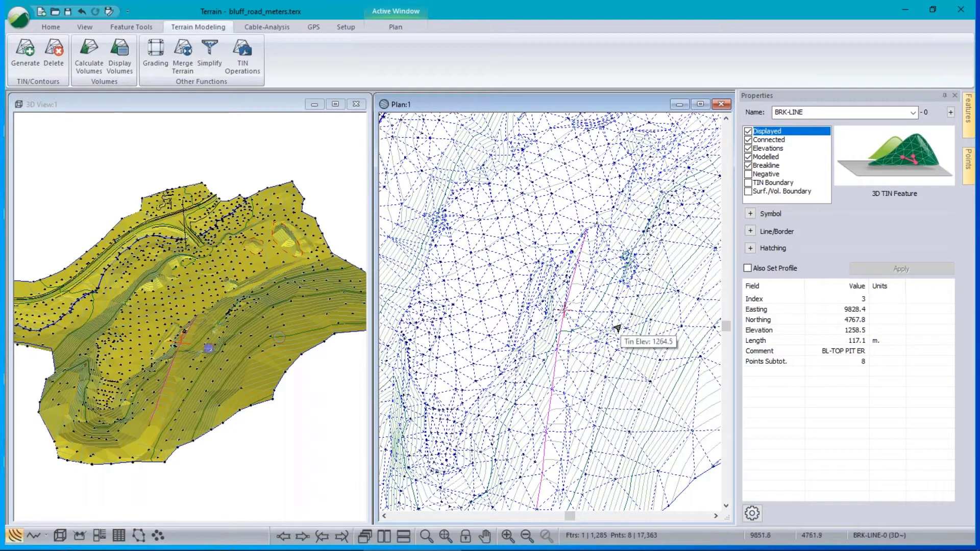
left_click(588, 305)
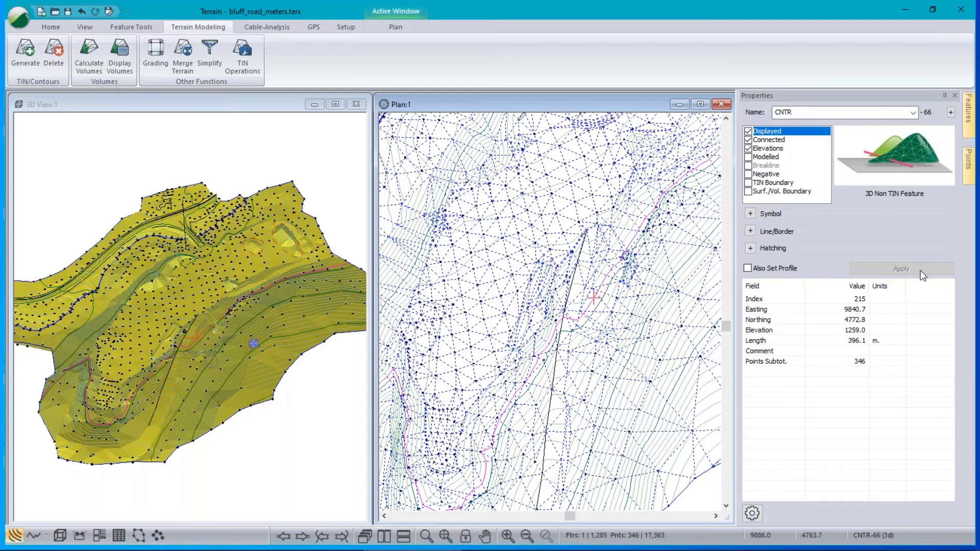
mouse_move(696, 320)
mouse_move(603, 305)
Close bluff_road_meters.terx without saving and create a new blank terrain, untitled3.
left_click(17, 20)
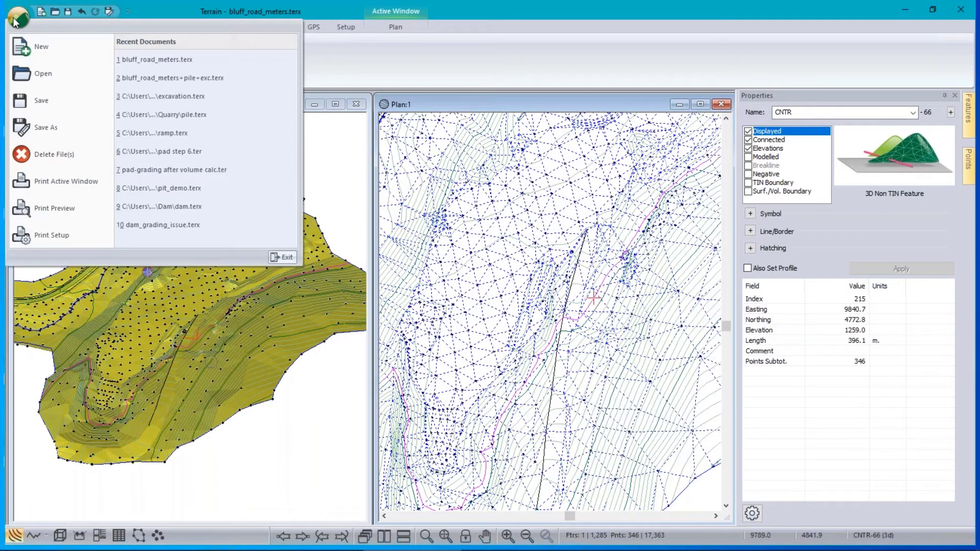
left_click(170, 14)
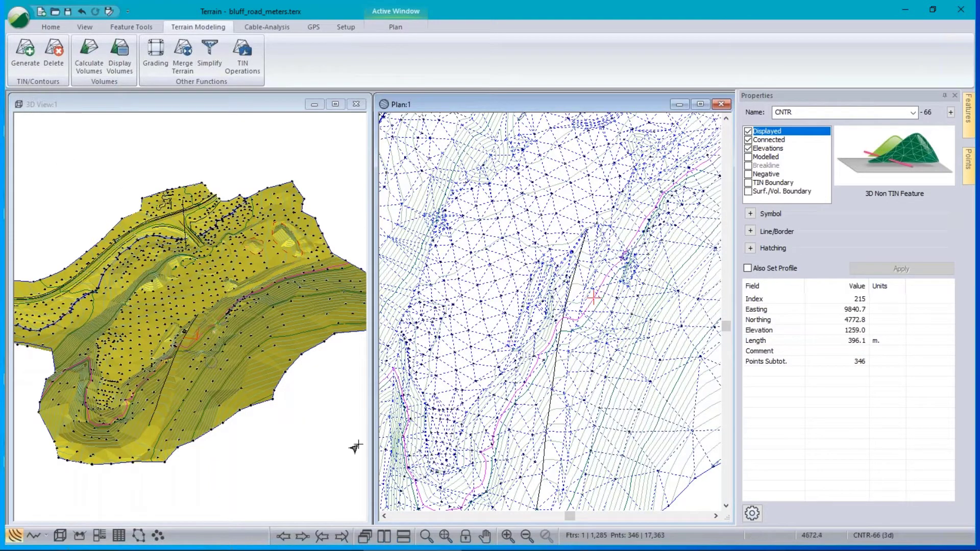
mouse_move(625, 282)
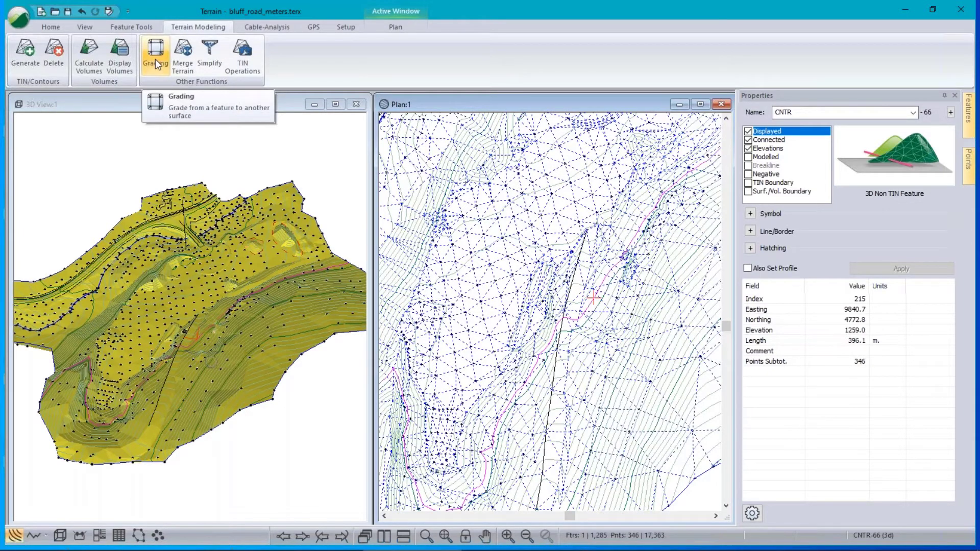
left_click(17, 22)
left_click(34, 47)
left_click(520, 312)
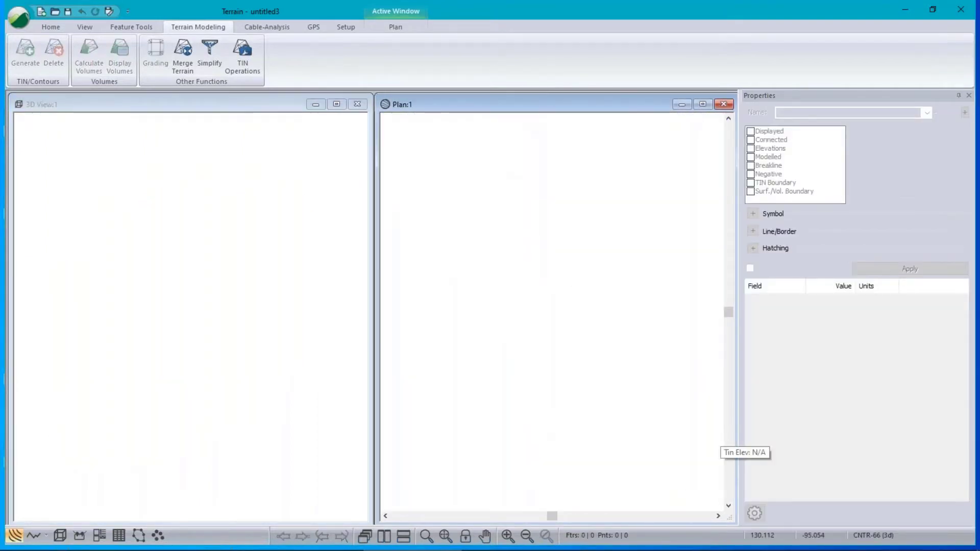
Add Quarry 2.terx from Grading and Volumes\Dam as the plan background and zoom to extents.
right_click(513, 254)
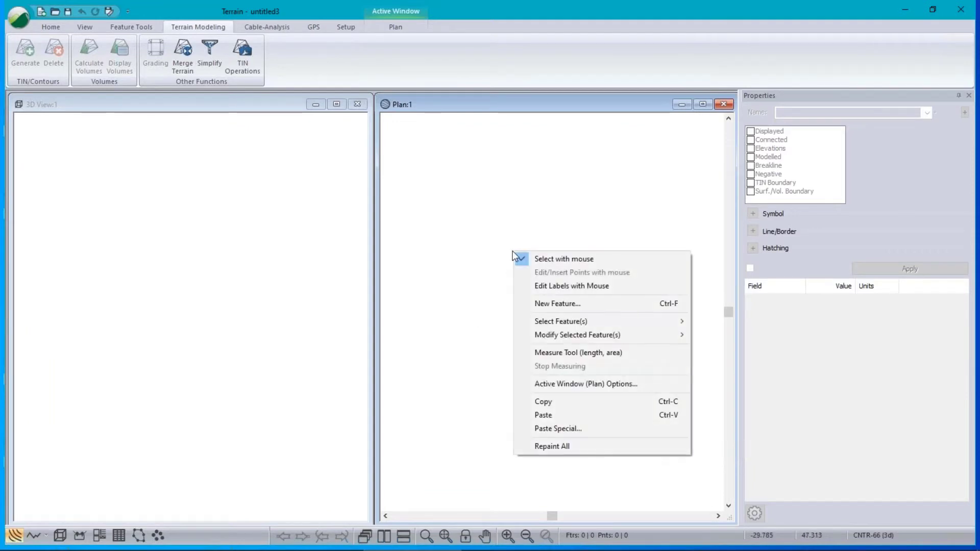
left_click(559, 383)
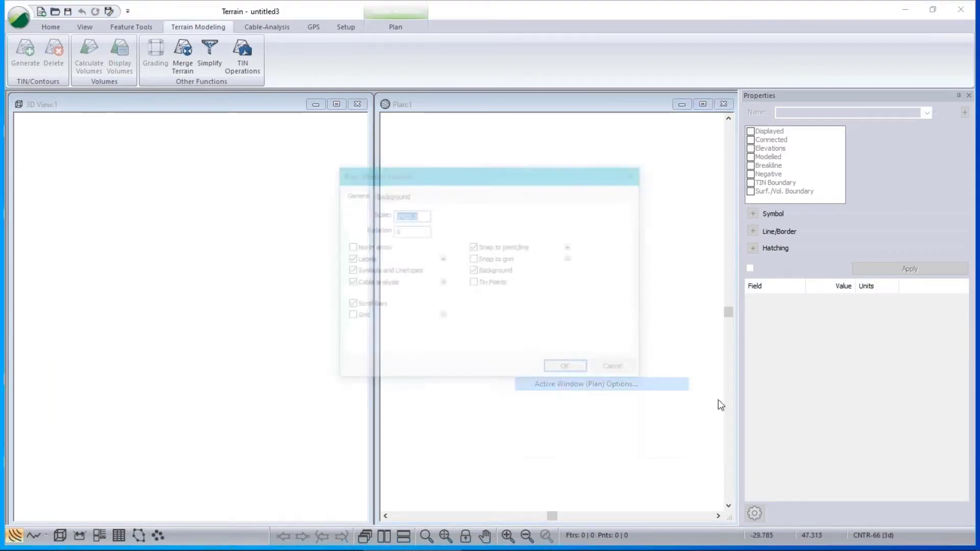
left_click(390, 195)
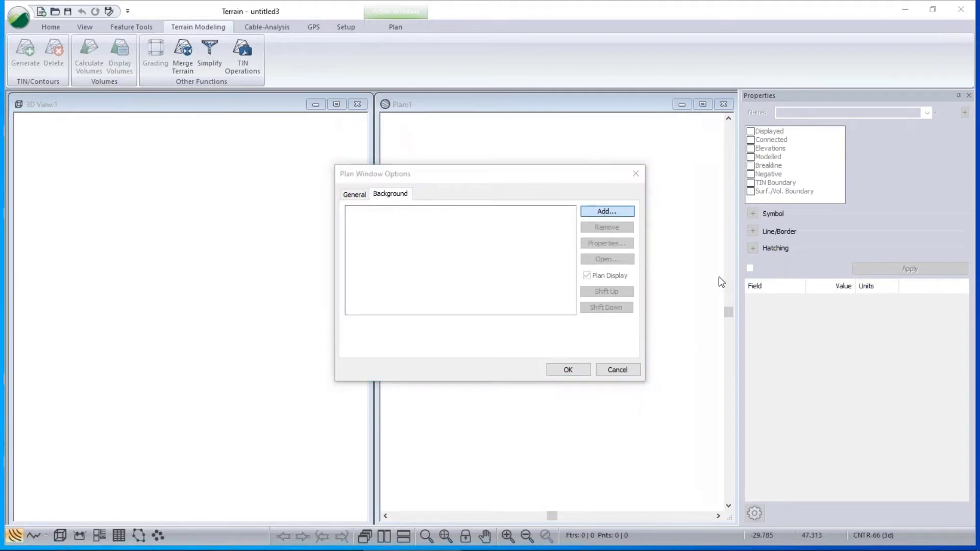
left_click(438, 139)
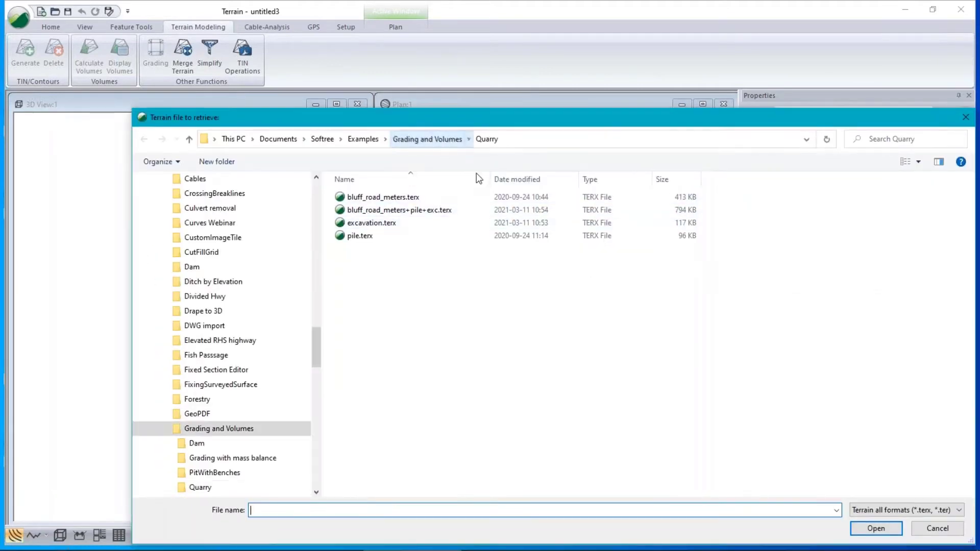
double_click(357, 197)
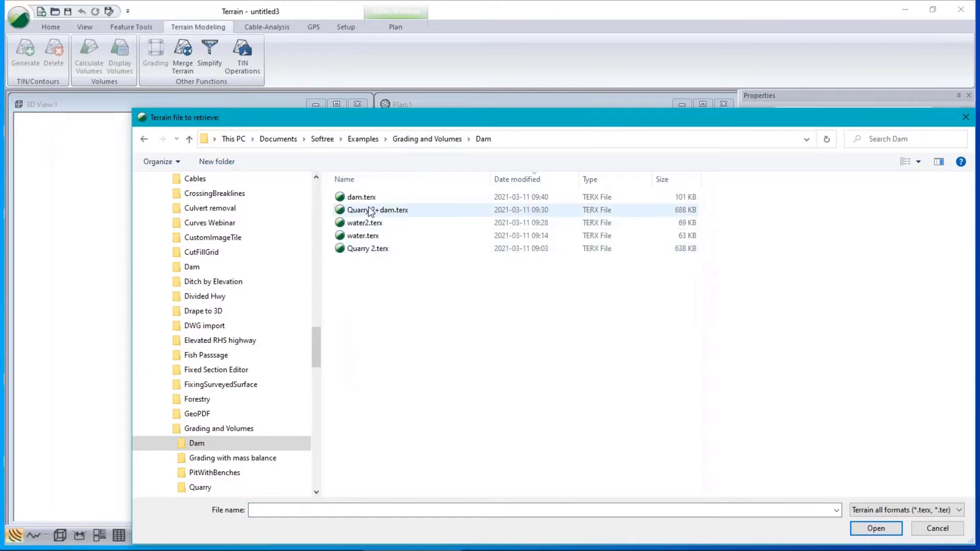
left_click(359, 249)
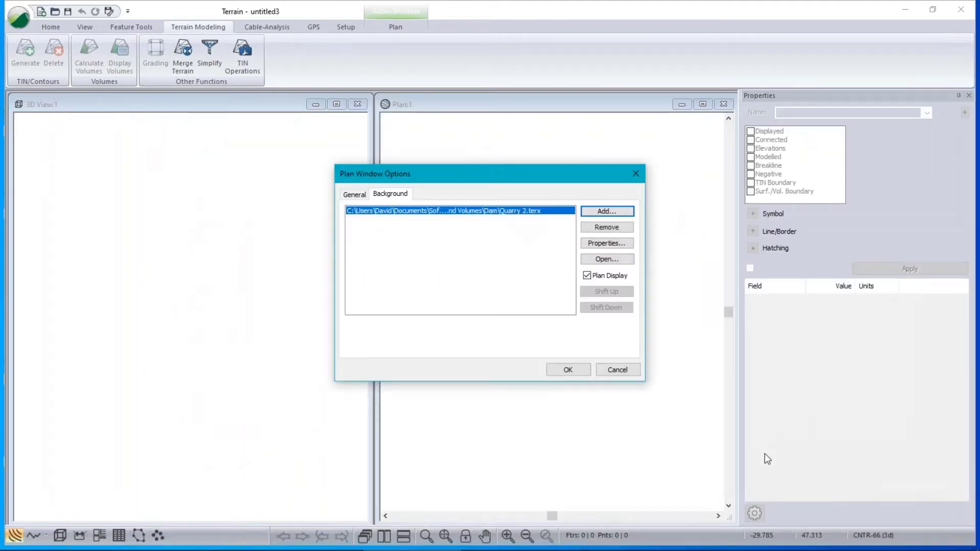
left_click(568, 370)
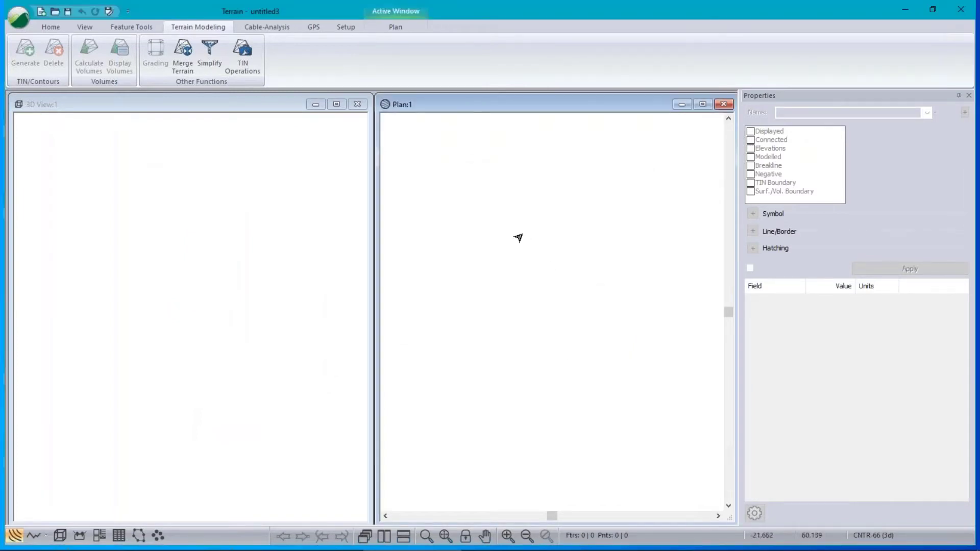
left_click(449, 538)
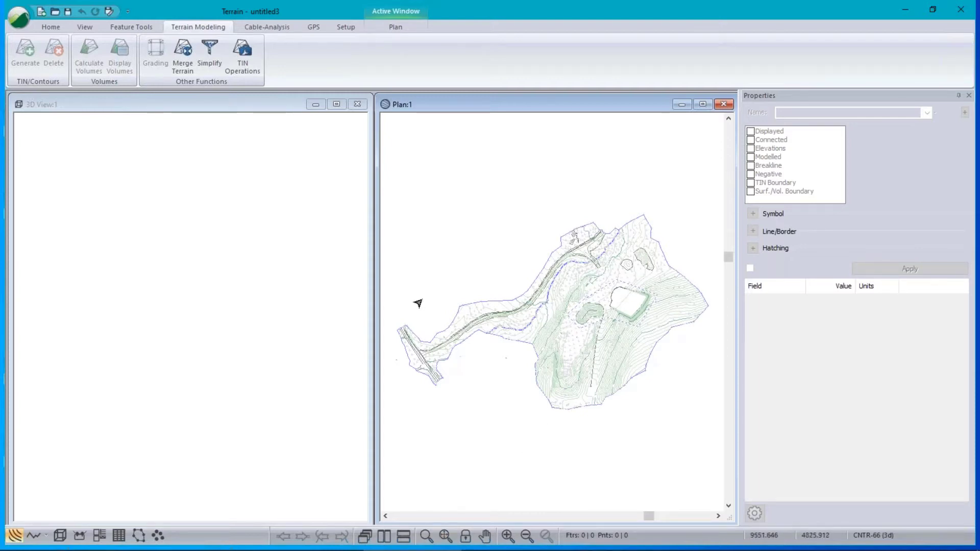
Zoom and pan the Plan view onto the Quarry 2.terx background contours around elevation 1238–1240.
mouse_move(498, 332)
scroll(498, 332, "up", 5)
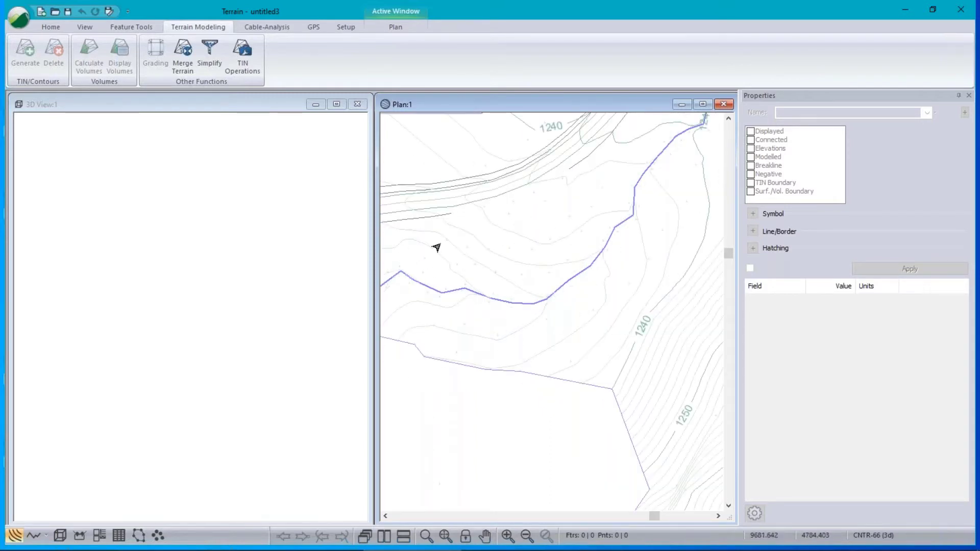
scroll(519, 287, "up", 1)
middle_click_drag(519, 288, 590, 311)
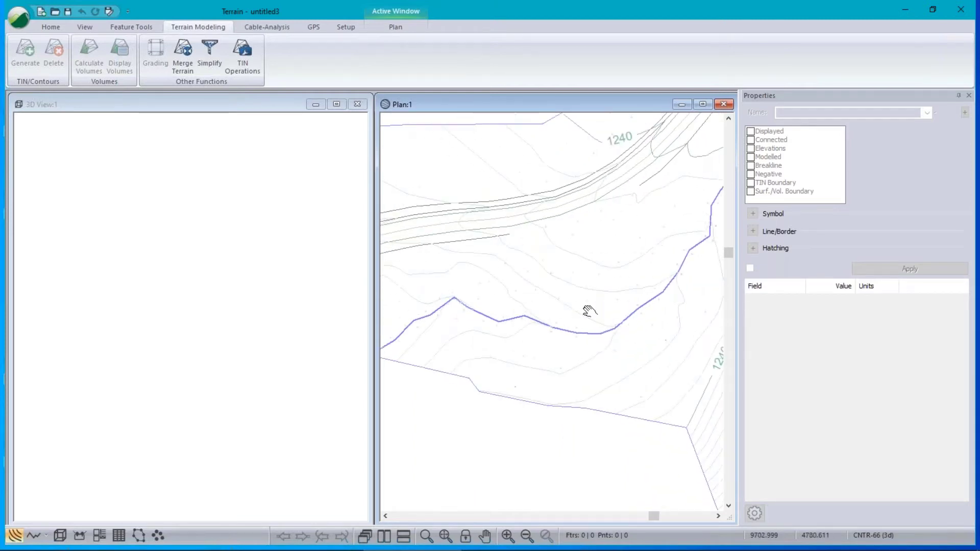
scroll(587, 313, "down", 1)
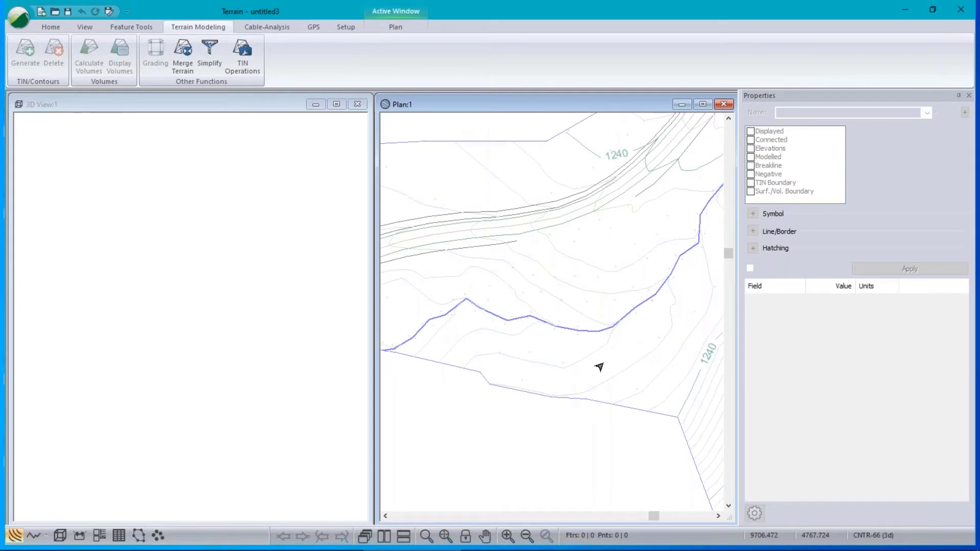
mouse_move(600, 367)
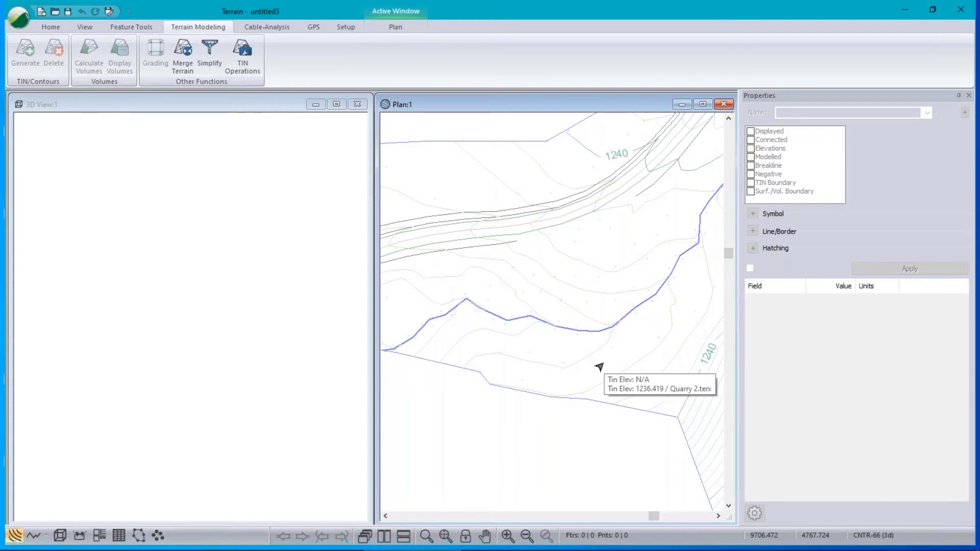
mouse_move(637, 307)
middle_mouse_down()
mouse_move(551, 273)
mouse_move(562, 280)
middle_mouse_up()
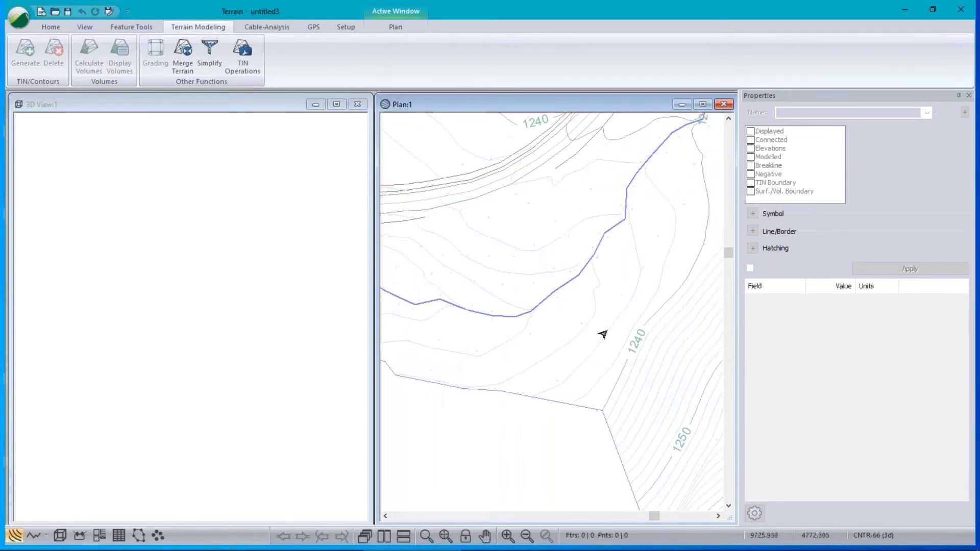
mouse_move(603, 335)
middle_click_drag(478, 311, 495, 309)
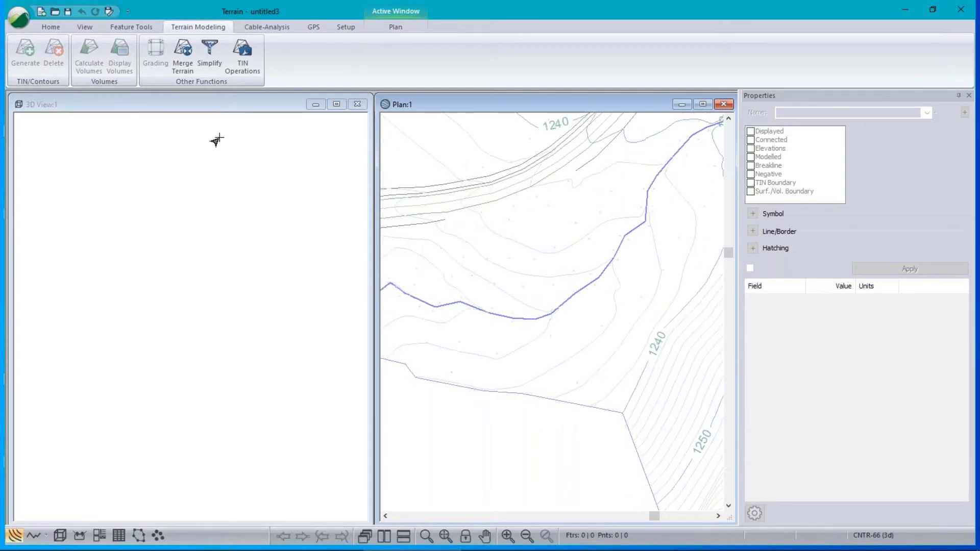
Create a mouse-placed feature named dam top with a default elevation of 123.
left_click(48, 30)
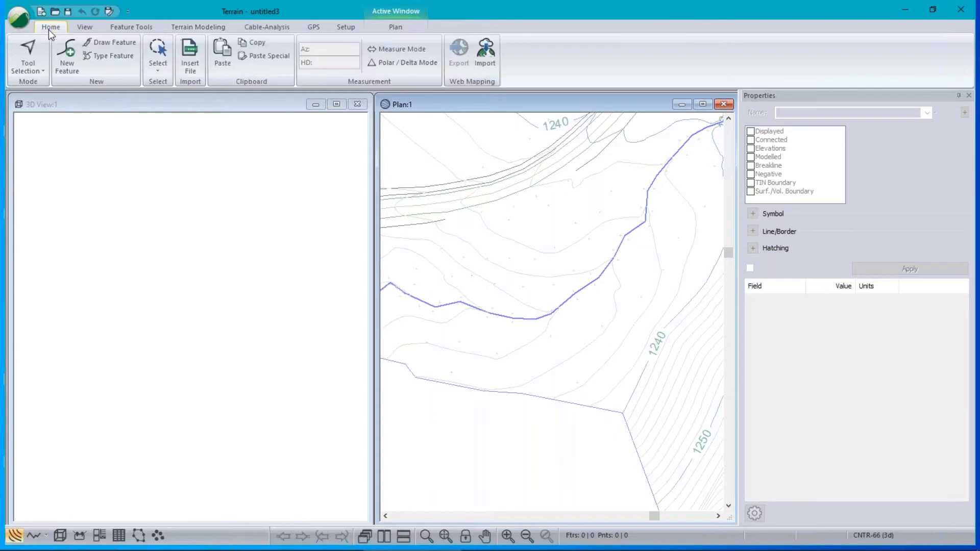
left_click(69, 63)
type("dam top")
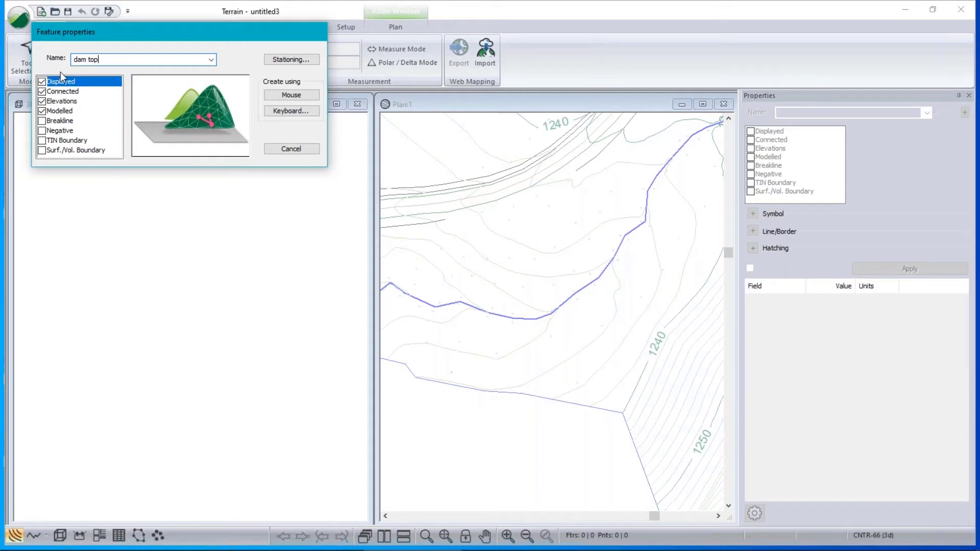
left_click(289, 95)
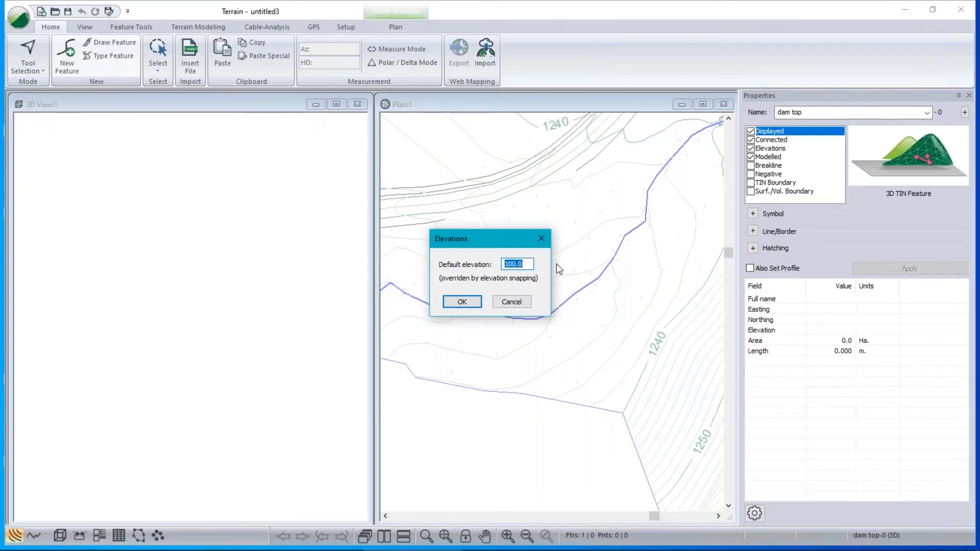
type("1238")
left_click(463, 303)
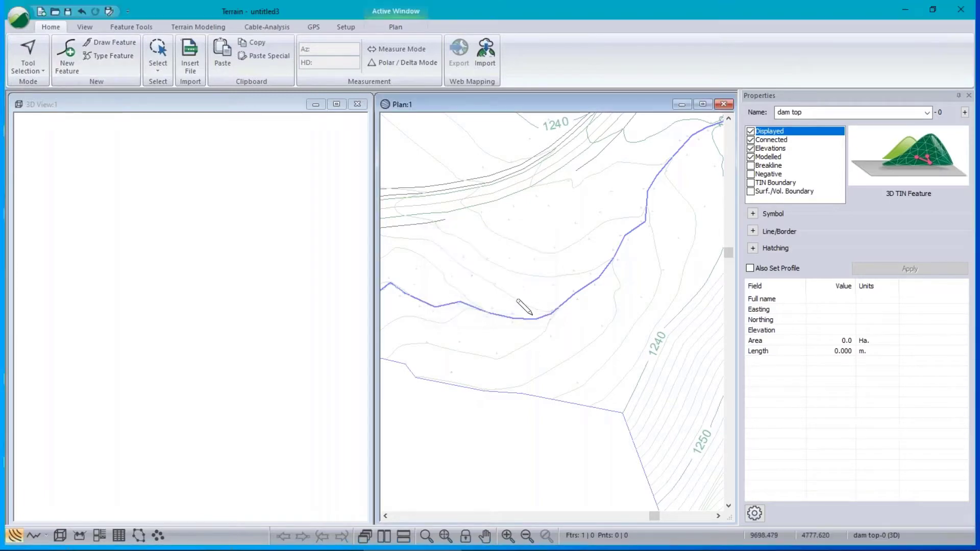
Draw the dam top as a five-point bent line across the stream in plan.
left_click(624, 334)
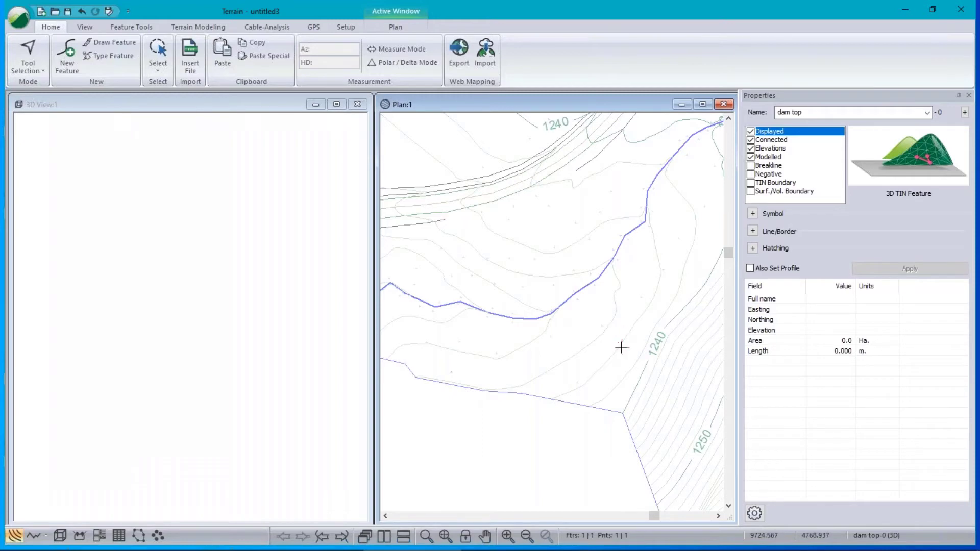
left_click(537, 351)
left_click(461, 298)
left_click(464, 248)
left_click(476, 214)
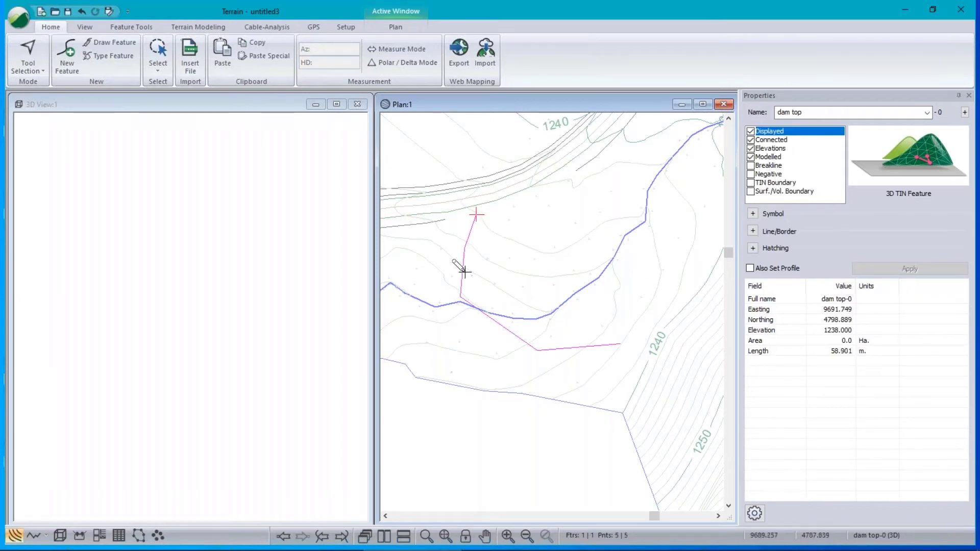
Drag the dam line's end, middle and stream-crossing vertices into their final positions.
left_click_drag(621, 344, 606, 360)
left_click_drag(533, 348, 530, 360)
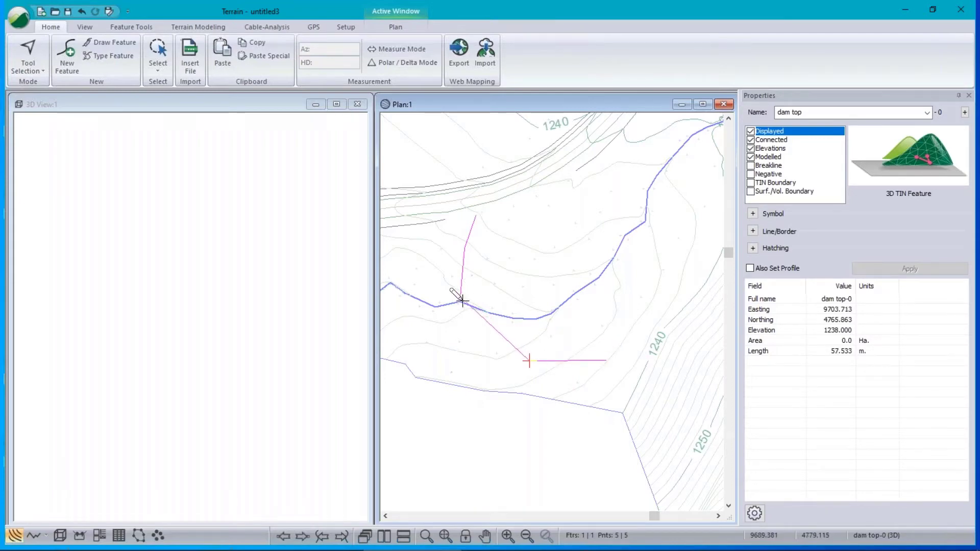
left_click_drag(461, 297, 451, 307)
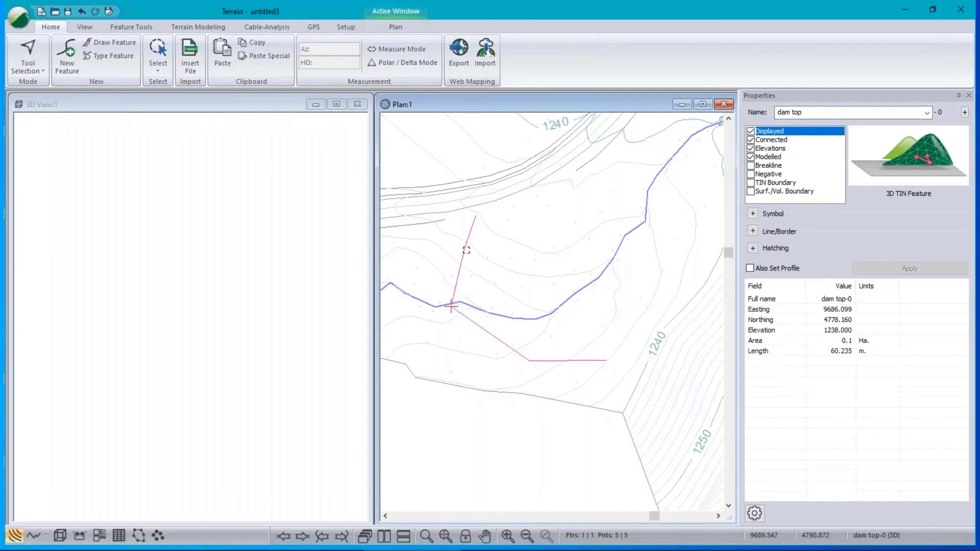
mouse_move(462, 251)
left_mouse_down()
mouse_move(449, 253)
mouse_move(457, 244)
left_mouse_up()
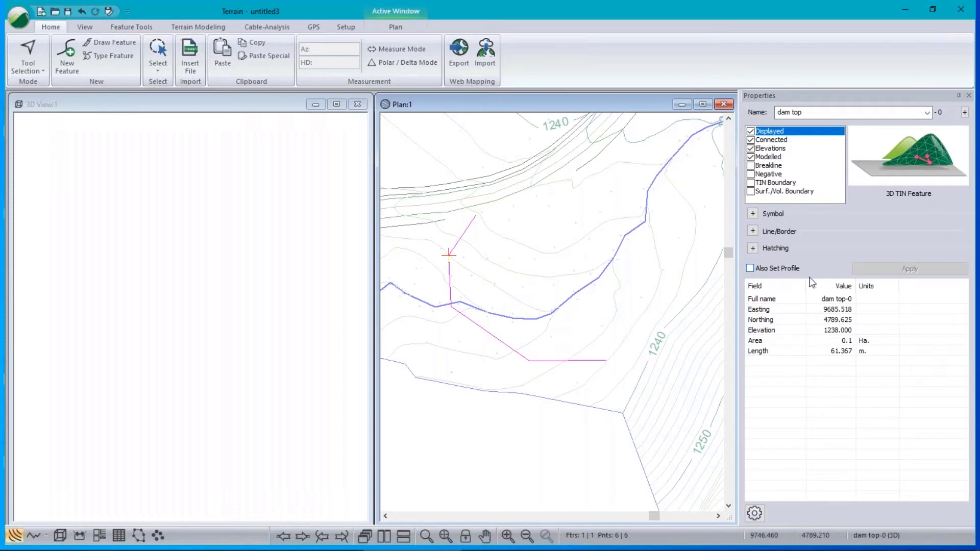
Buffer the dam top line 1.000 on Right + Left with Circular ends, then close the outline.
left_click(157, 28)
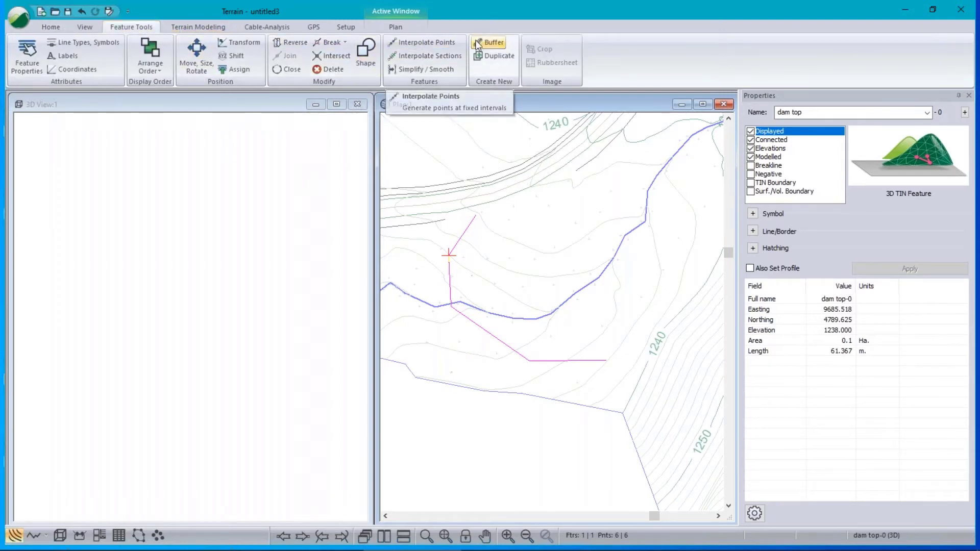
left_click(493, 42)
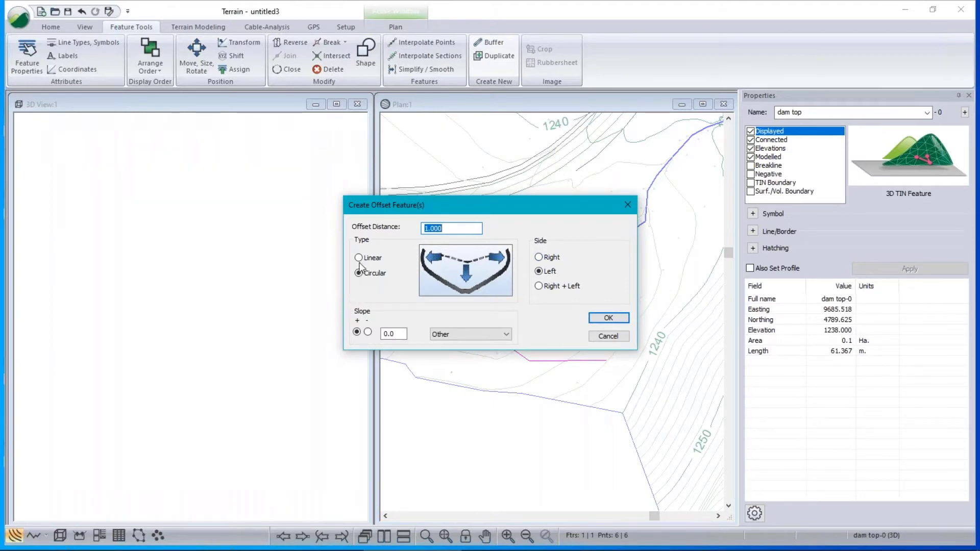
left_click(539, 285)
left_click(359, 258)
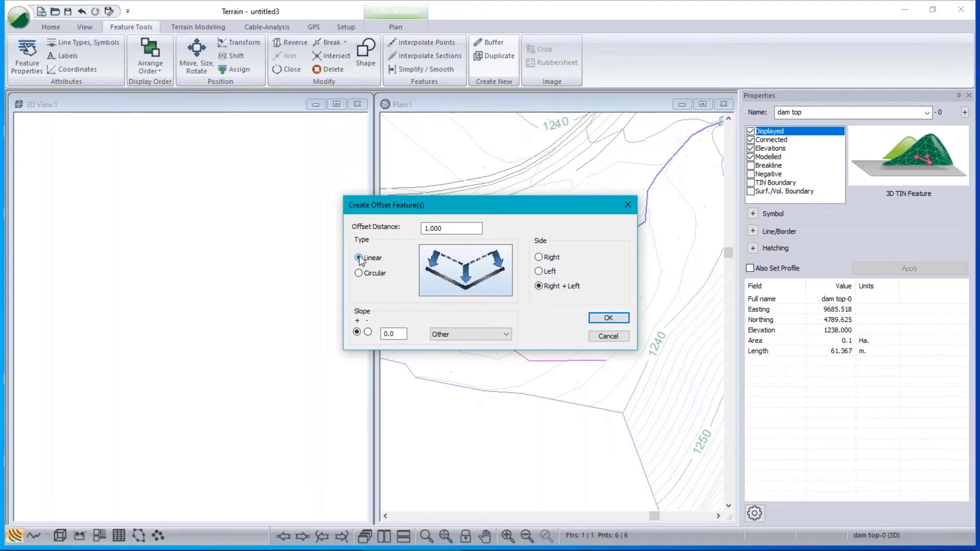
left_click(358, 273)
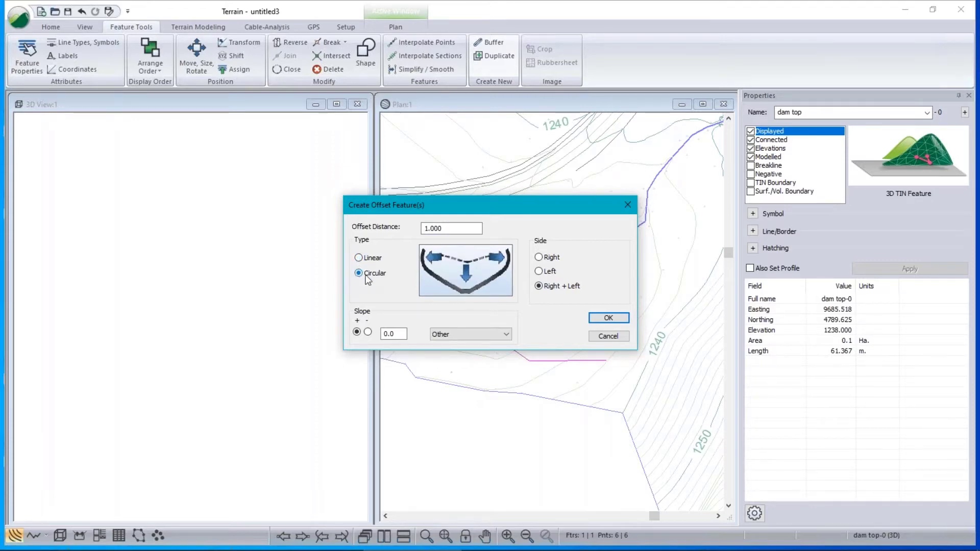
left_click(396, 333)
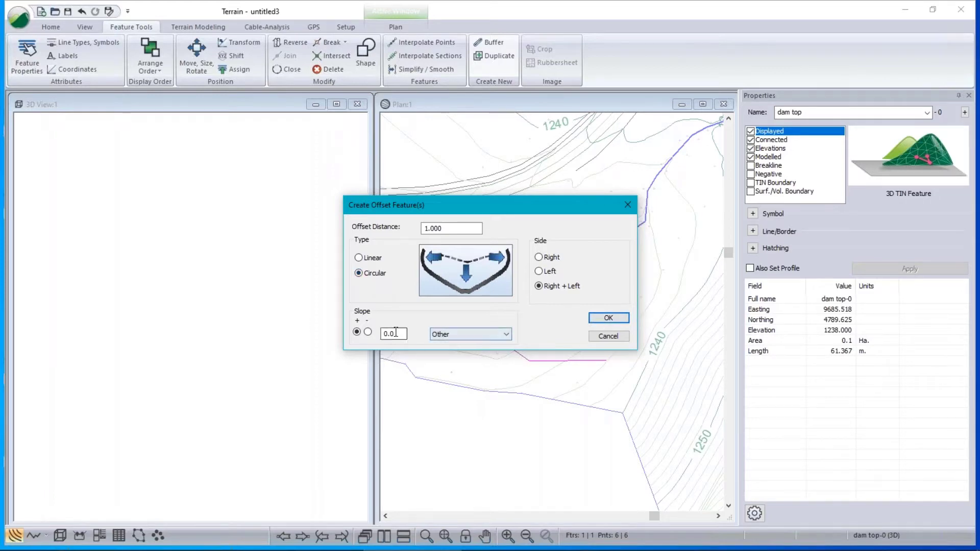
left_click(608, 319)
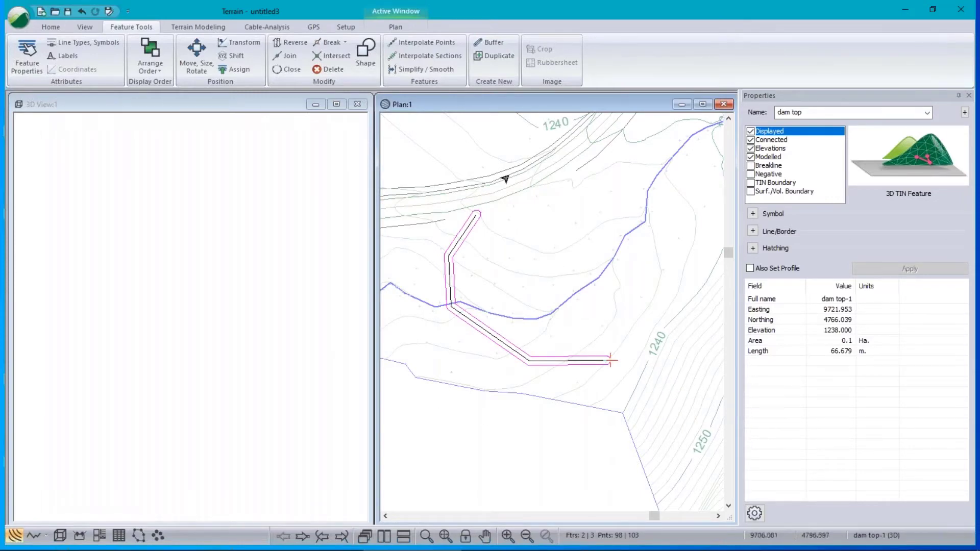
left_click(277, 71)
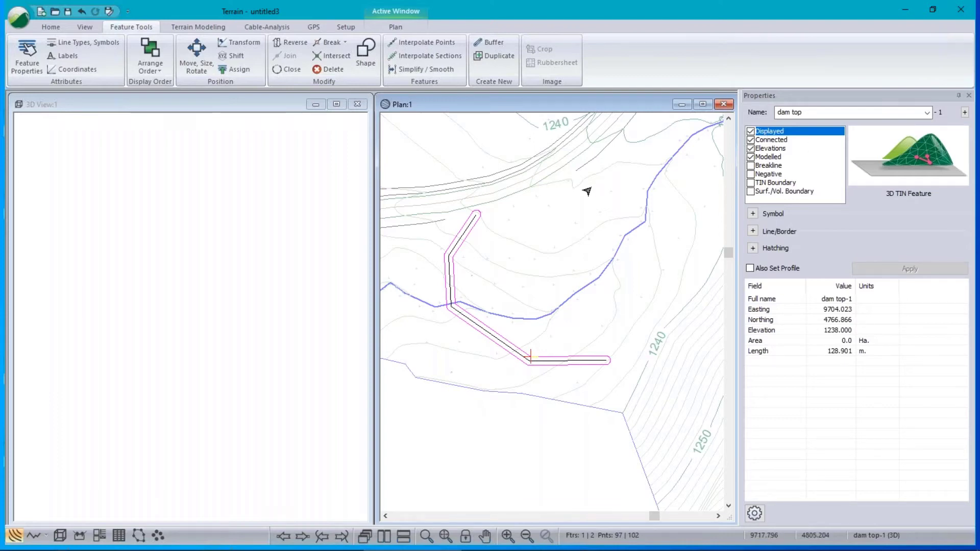
mouse_move(587, 191)
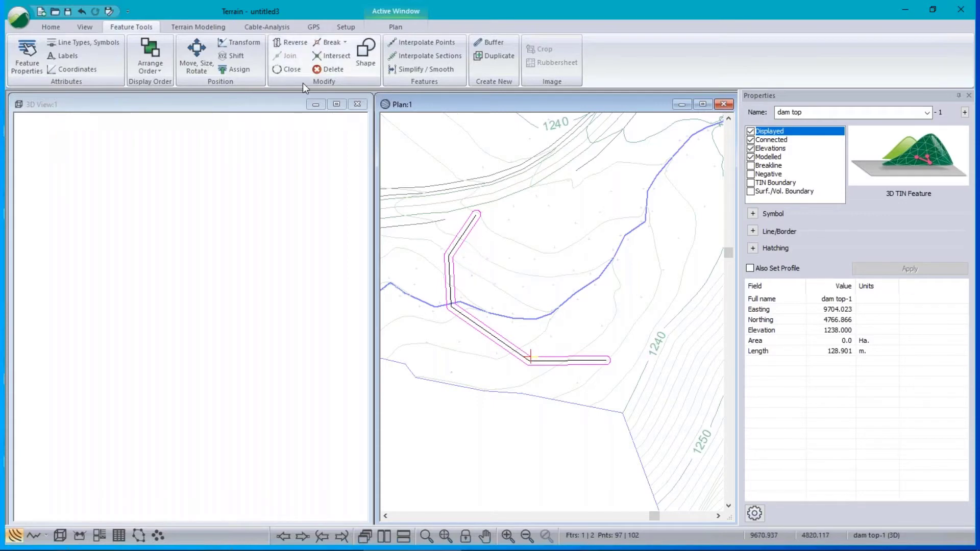
Open Grading for the dam top-1 outline with Quarry 2.terx as the target surface file.
left_click(199, 26)
left_click(146, 55)
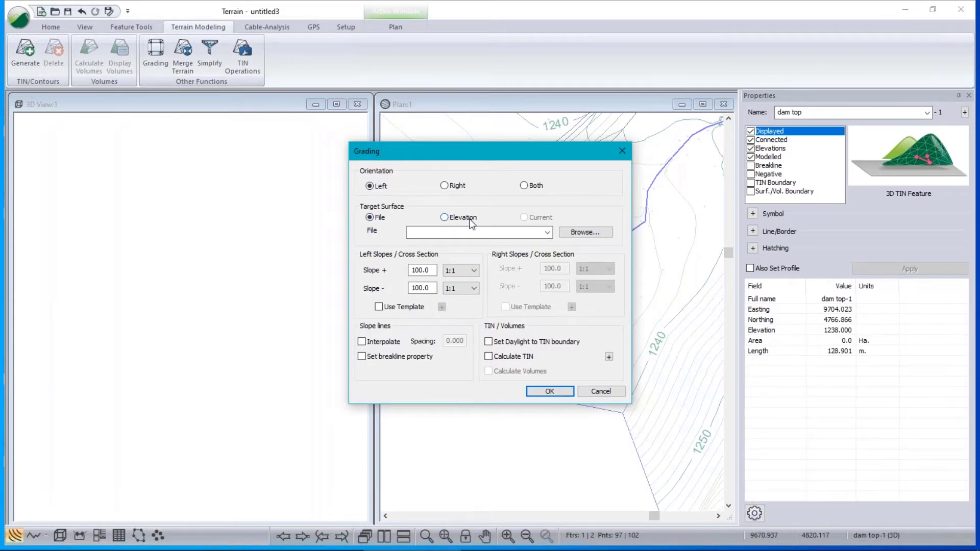
left_click(548, 232)
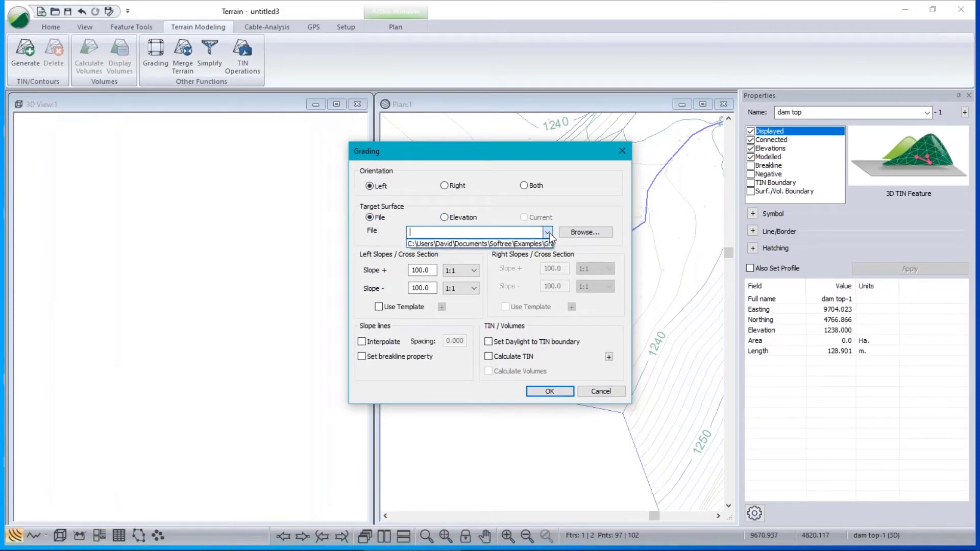
left_click(508, 243)
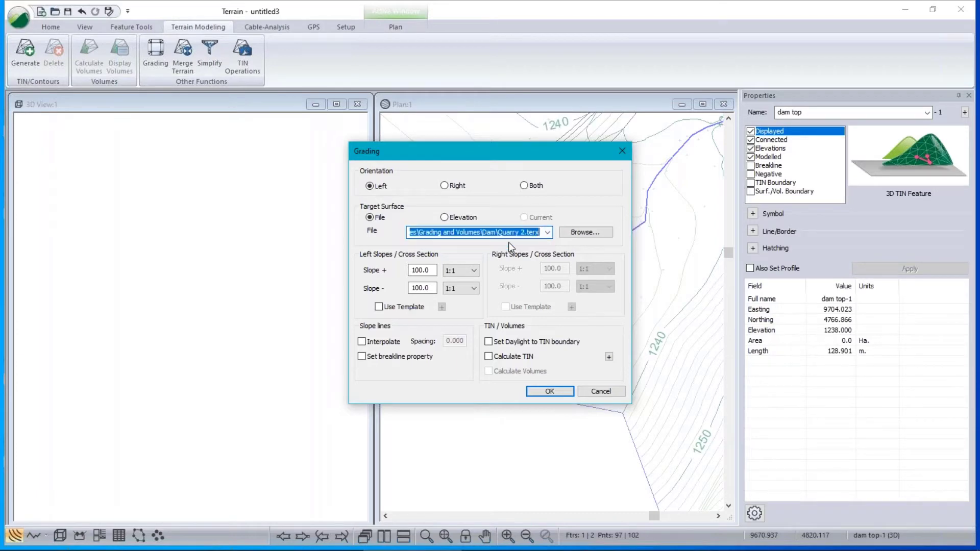
left_click(599, 232)
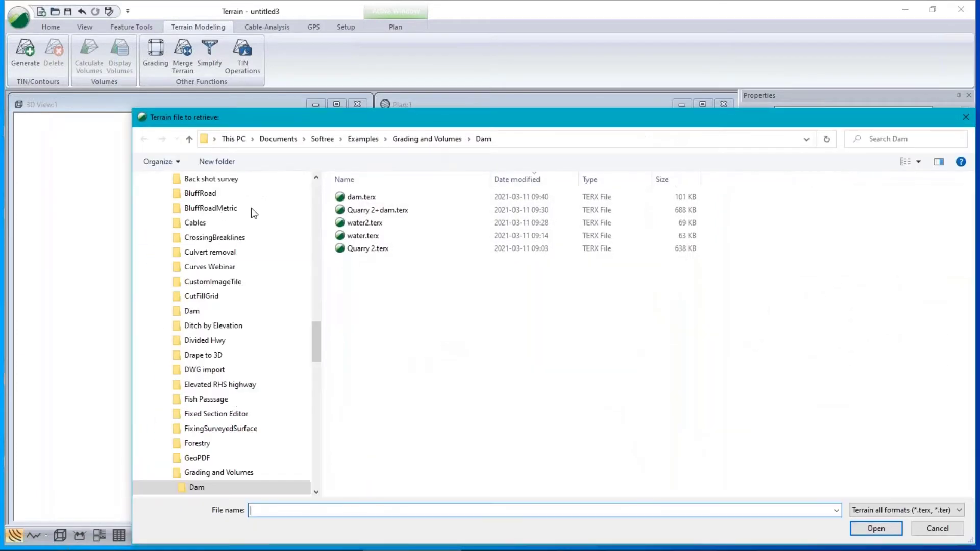
left_click(938, 528)
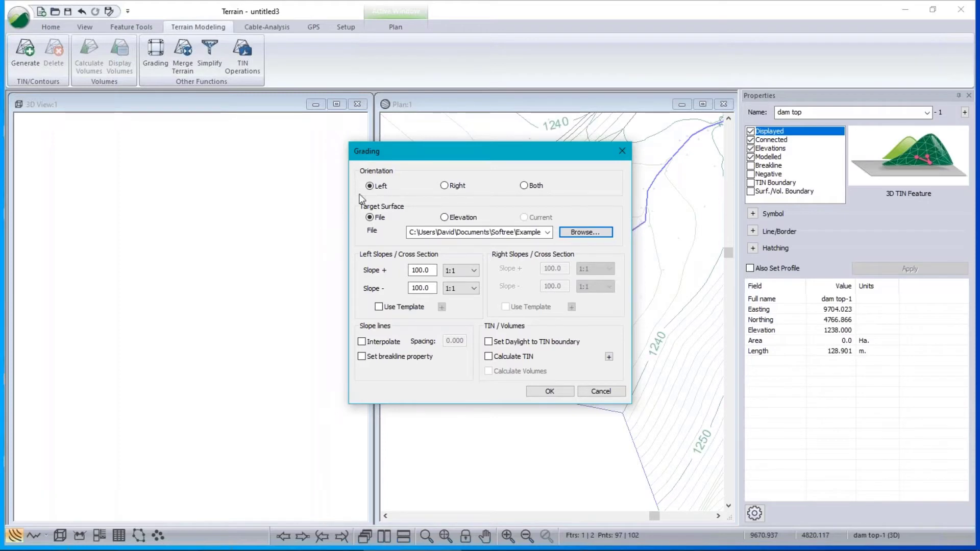
left_click_drag(540, 159, 262, 247)
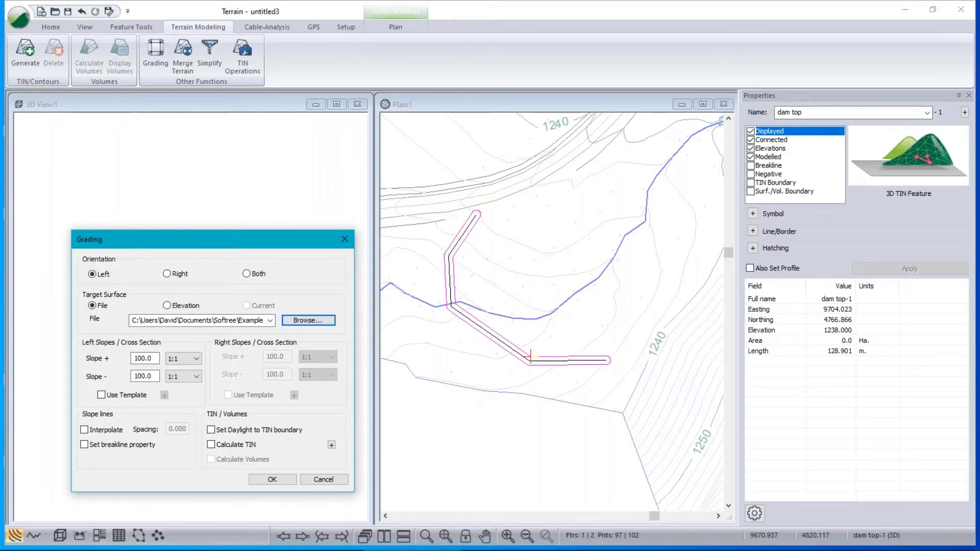
Set the grading's downward slope ratio to 1:2, leaving slope line interpolation off.
left_click(155, 361)
double_click(139, 377)
left_click(196, 376)
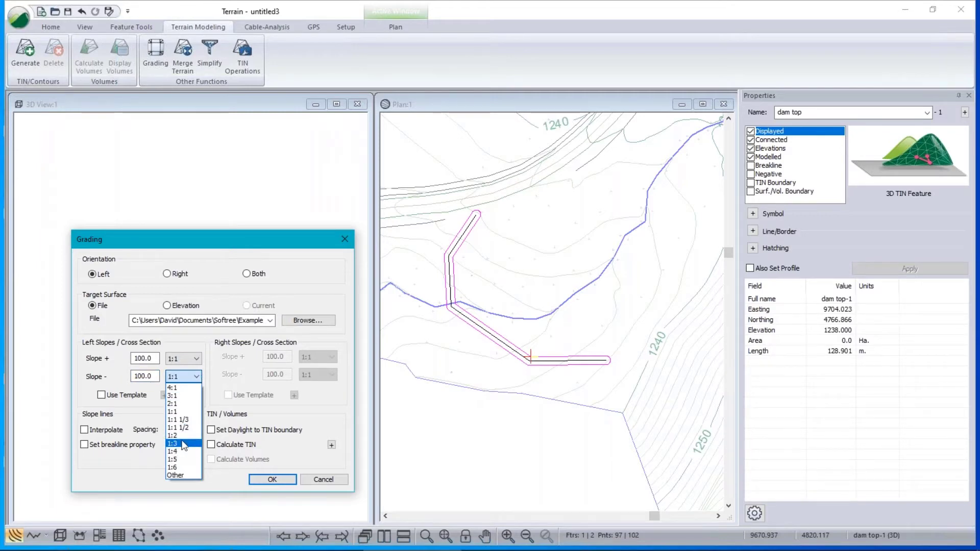
left_click(177, 403)
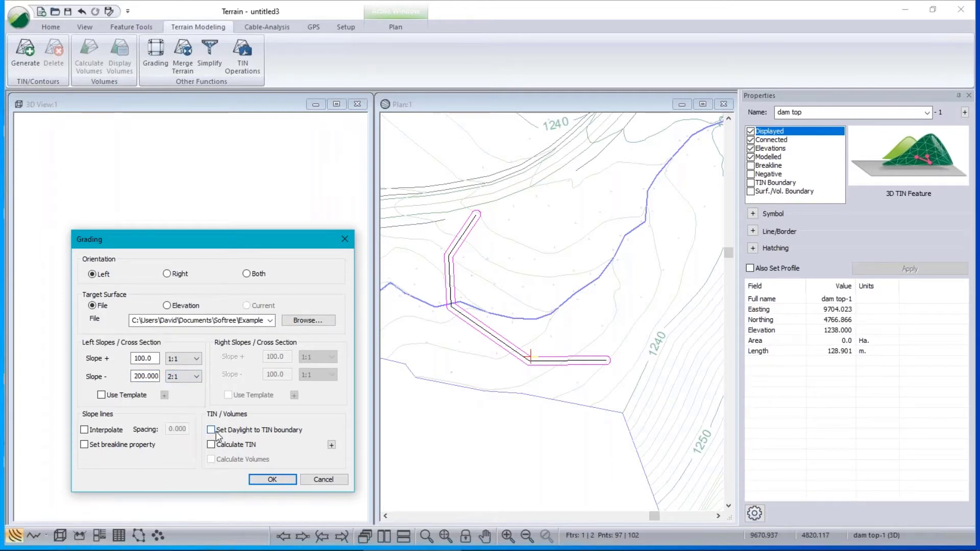
left_click(196, 378)
left_click(174, 435)
left_click(85, 430)
left_click(84, 430)
Enable daylight to TIN boundary, Calculate TIN with Include all and no Minor contours, and Calculate Volumes.
left_click(211, 430)
left_click(211, 445)
left_click(331, 444)
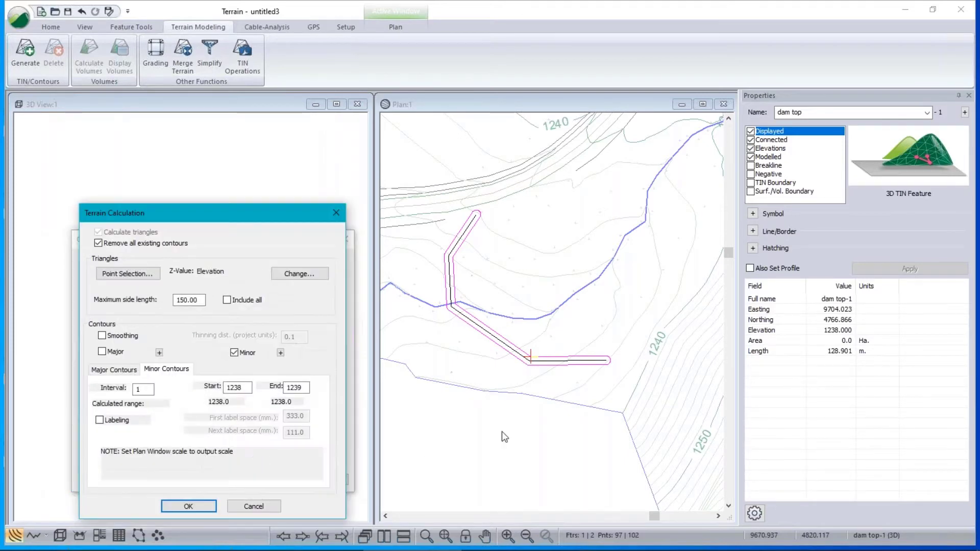
left_click(227, 301)
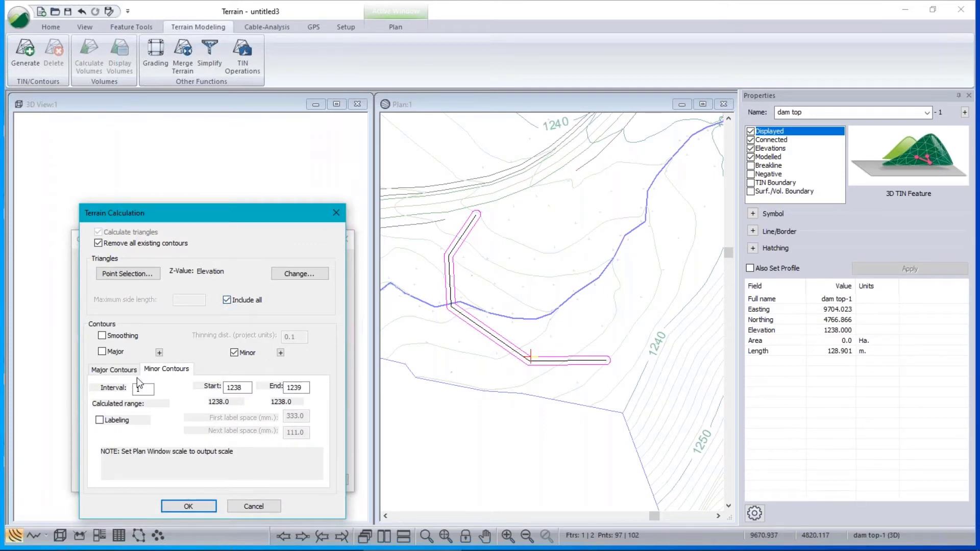
left_click(233, 353)
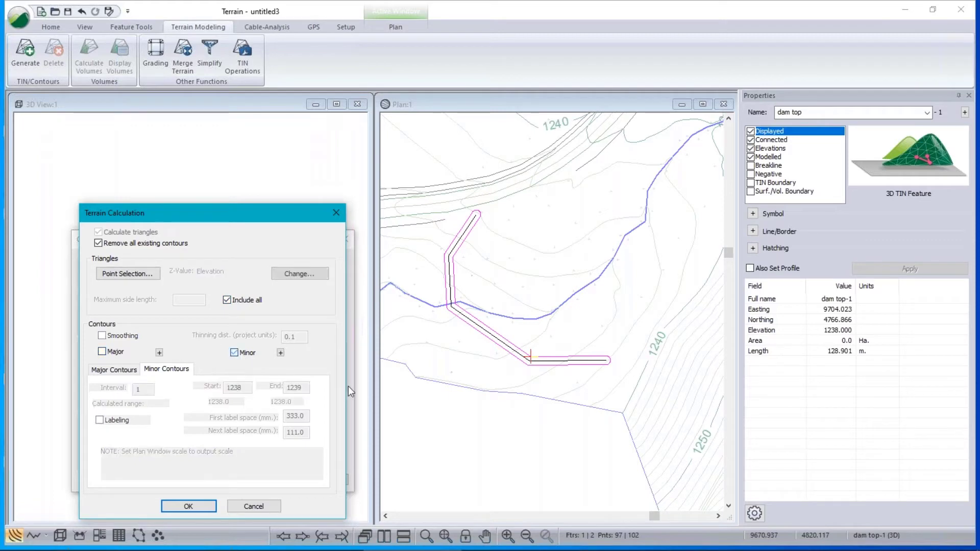
left_click(189, 506)
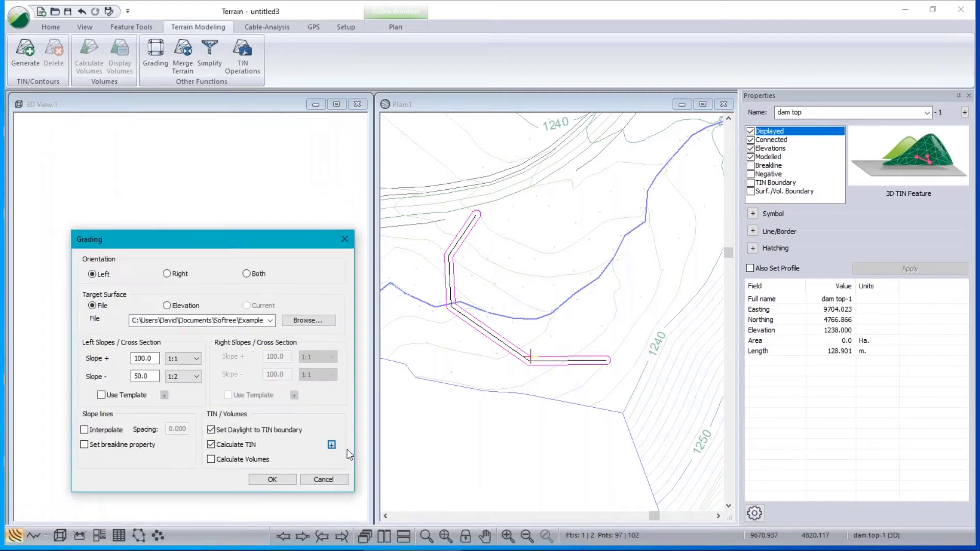
left_click(212, 460)
Run the grading, dismiss the missing-boundary error, and inspect the dam outline and its fill slope lines.
left_click(273, 480)
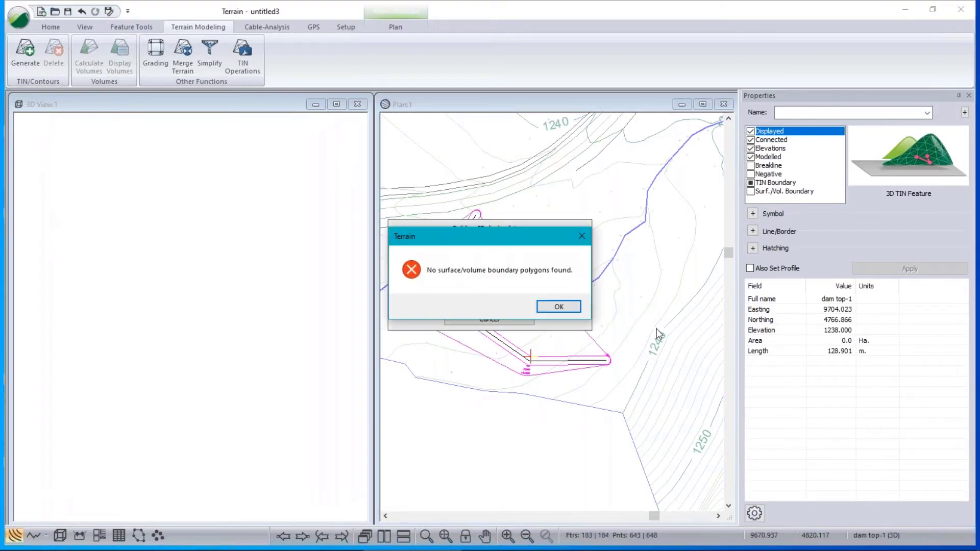
left_click(558, 307)
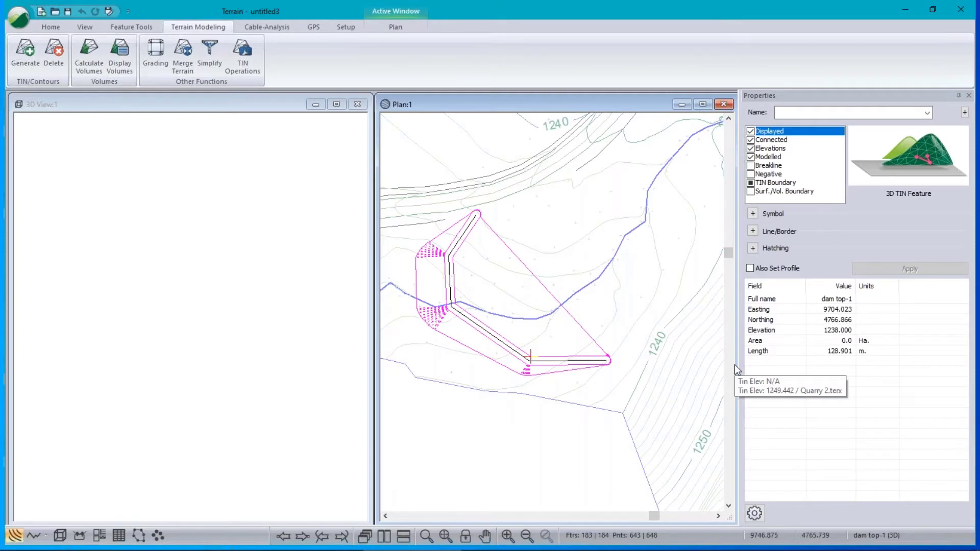
left_click(660, 373)
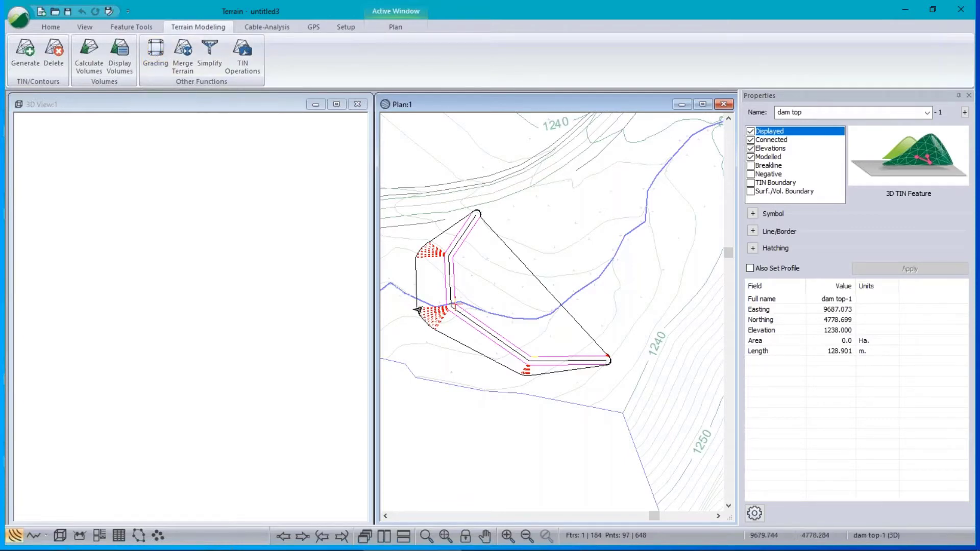
left_click(430, 323)
left_click_drag(428, 227, 422, 284)
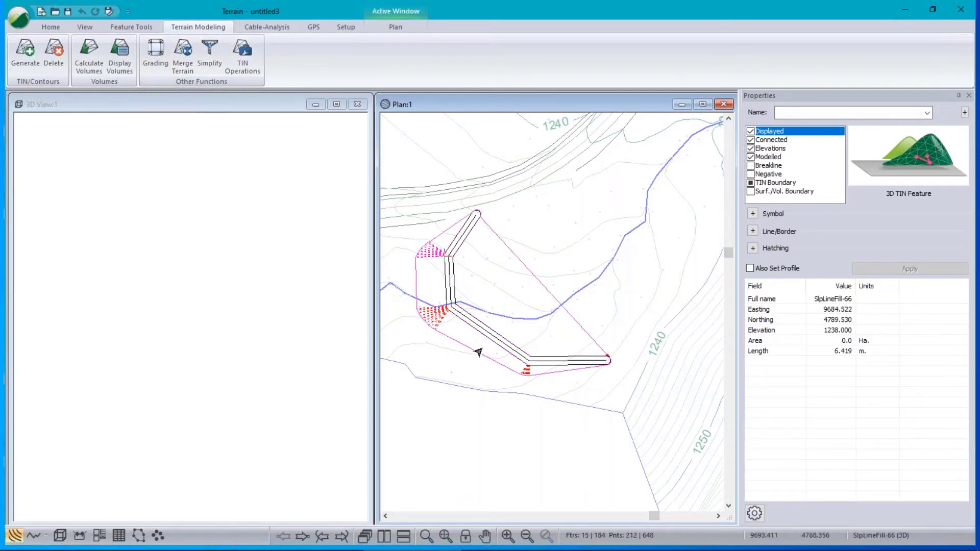
left_click(450, 275)
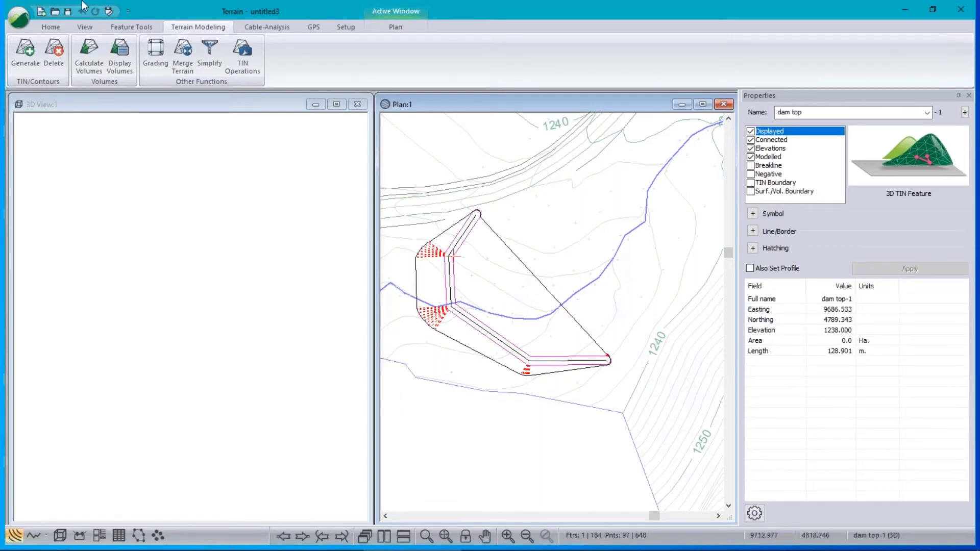
left_click(179, 54)
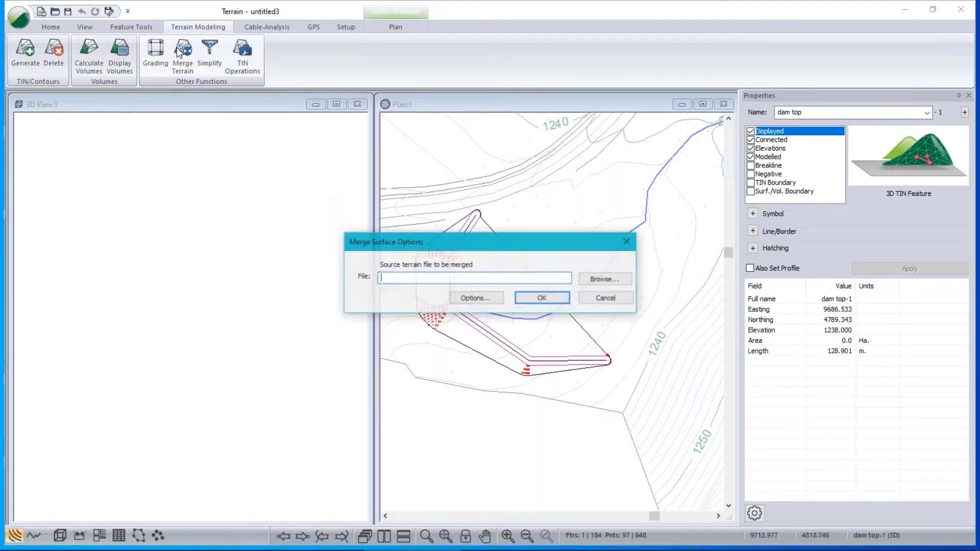
Regrade dam top-1 with interpolated slope lines at spacing 2, accepting the triangle-clearing warning.
left_click(597, 299)
left_click(152, 54)
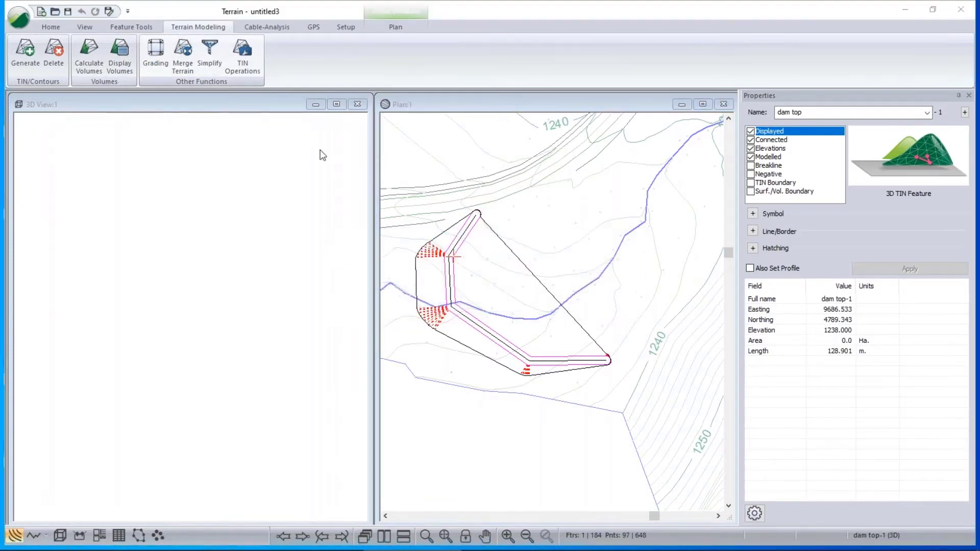
left_click(362, 342)
double_click(462, 341)
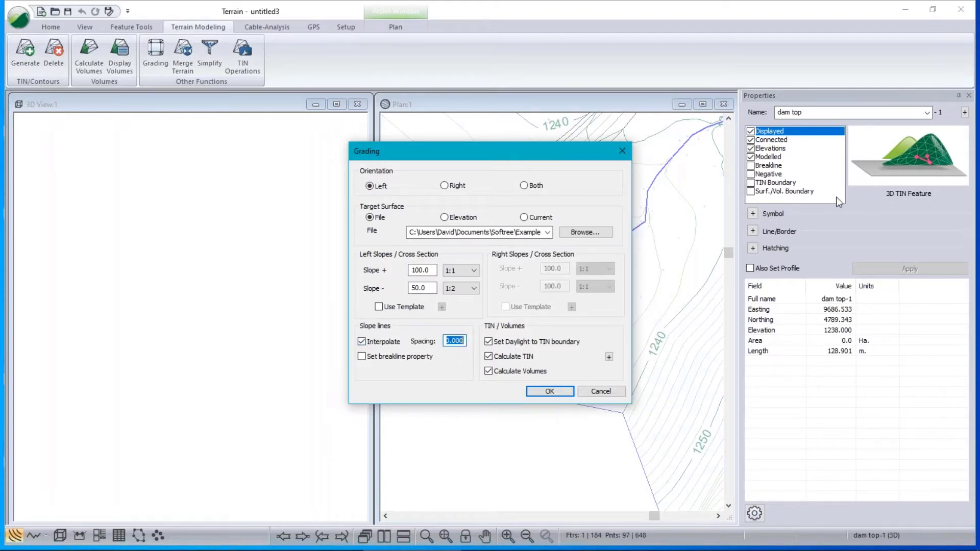
type("2")
left_click(550, 392)
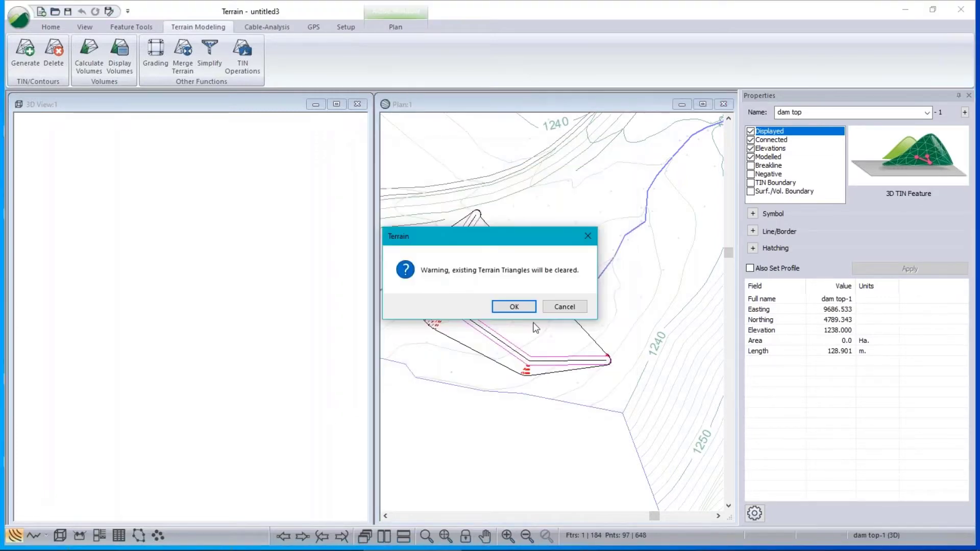
left_click(515, 308)
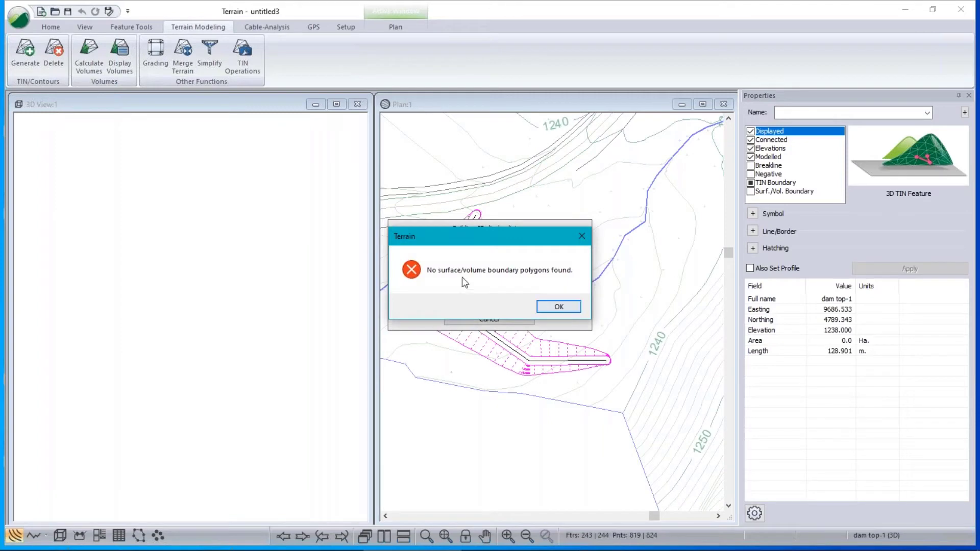
left_click(572, 308)
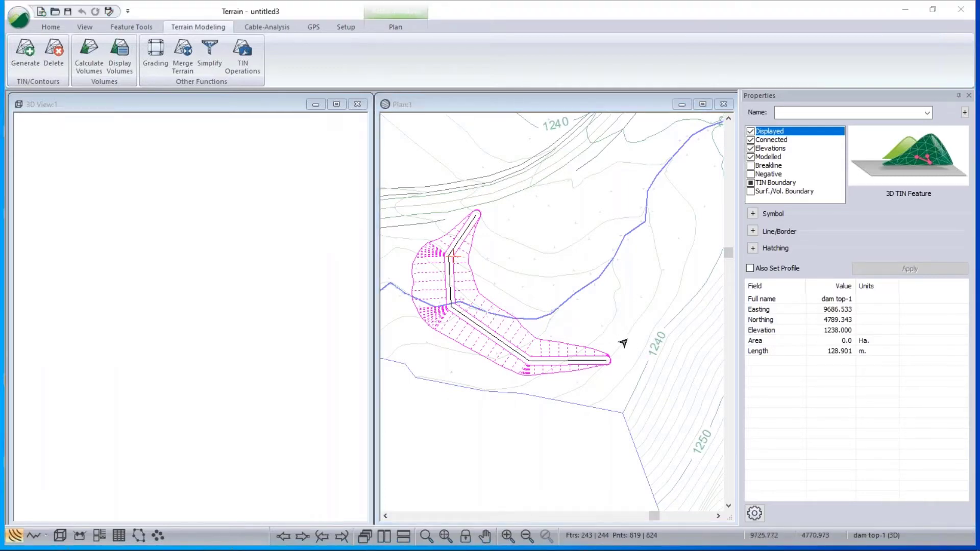
Calculate volumes without per-polygon reporting, getting 660.5 cu. m fill and 0.1 cut, comparing Surface B Final and Original.
left_click(88, 53)
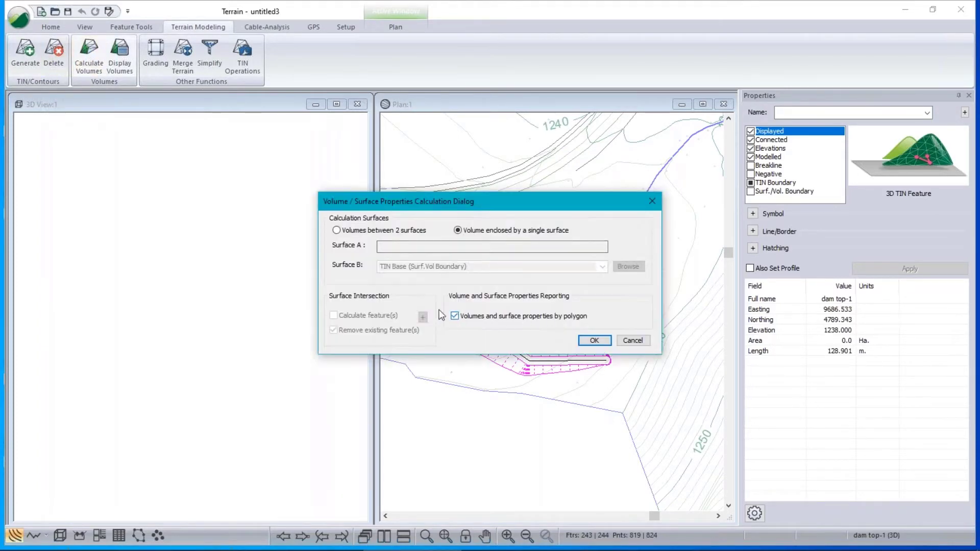
left_click(455, 316)
left_click(595, 341)
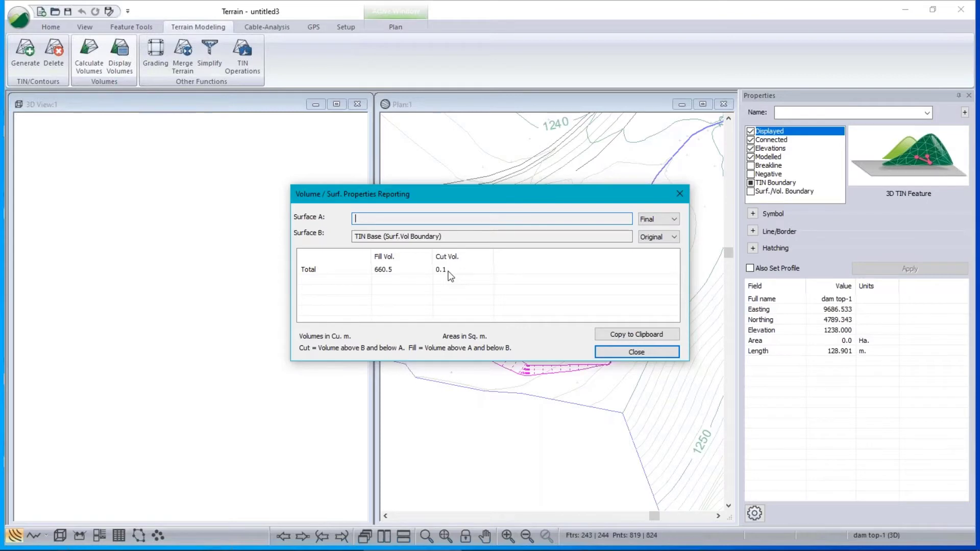
left_click(674, 237)
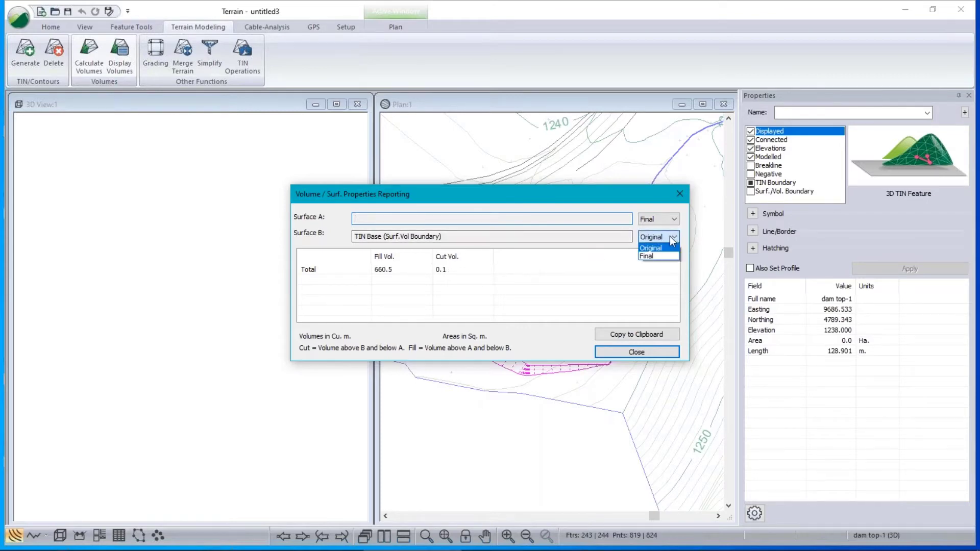
left_click(650, 255)
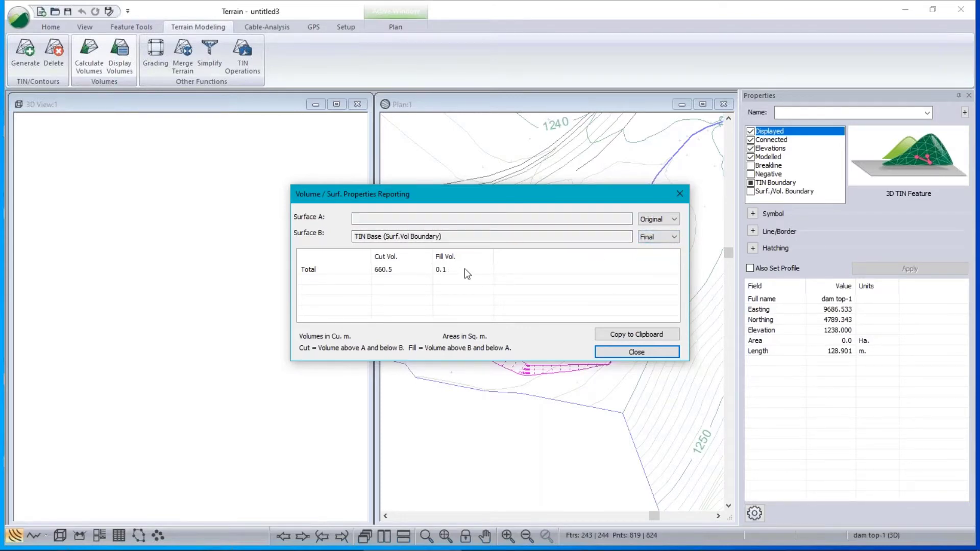
left_click(657, 238)
left_click(651, 249)
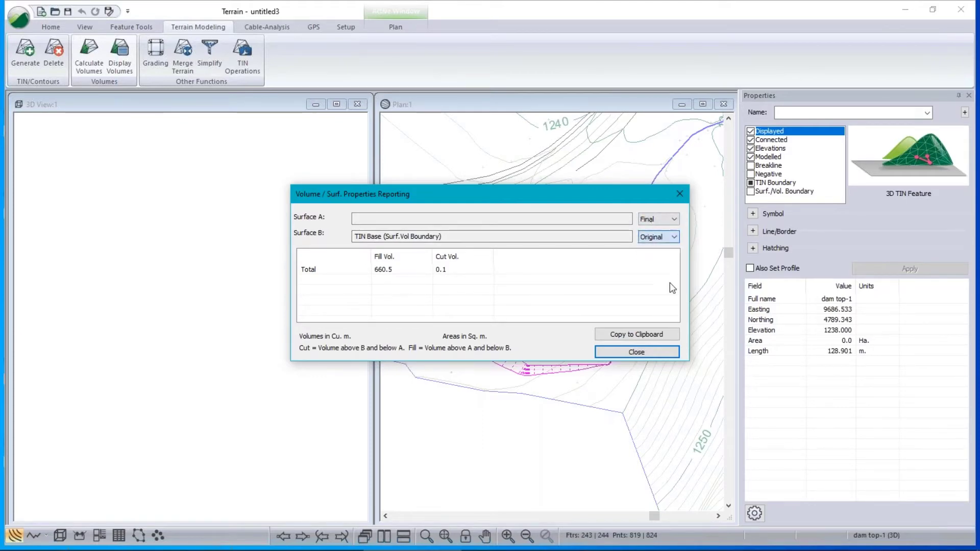
left_click(641, 350)
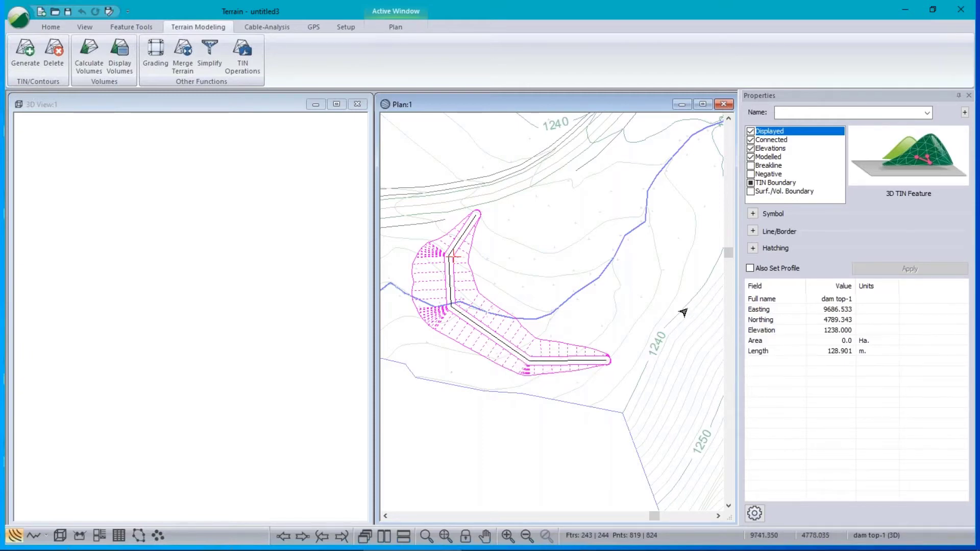
Select the magenta TIN boundary SS-0 around the dam to show its properties.
left_click(481, 335)
left_click(512, 343)
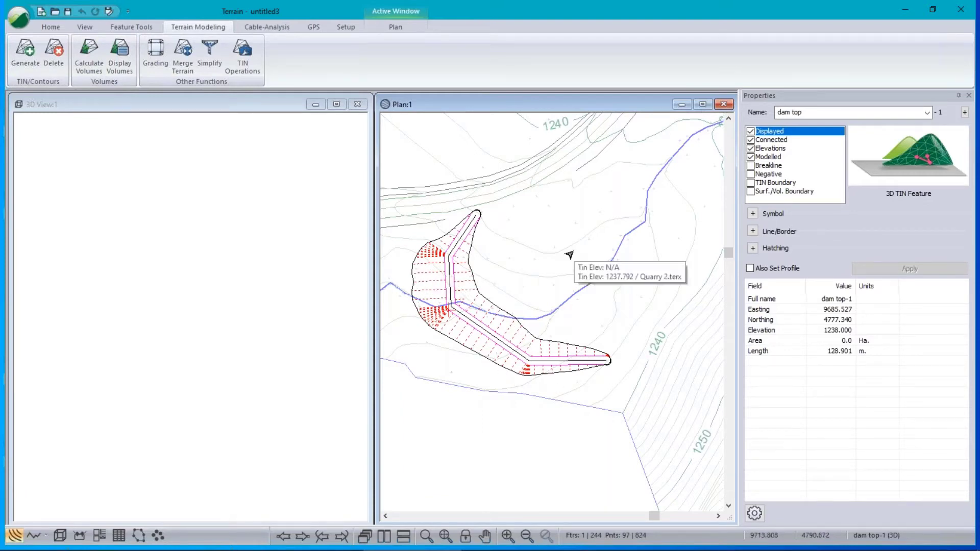
scroll(480, 344, "up", 3)
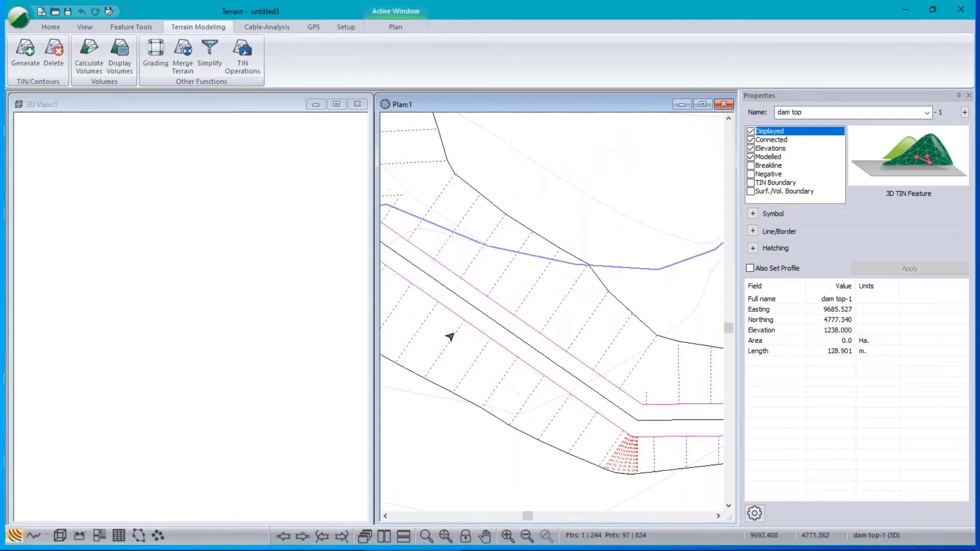
left_click(476, 363)
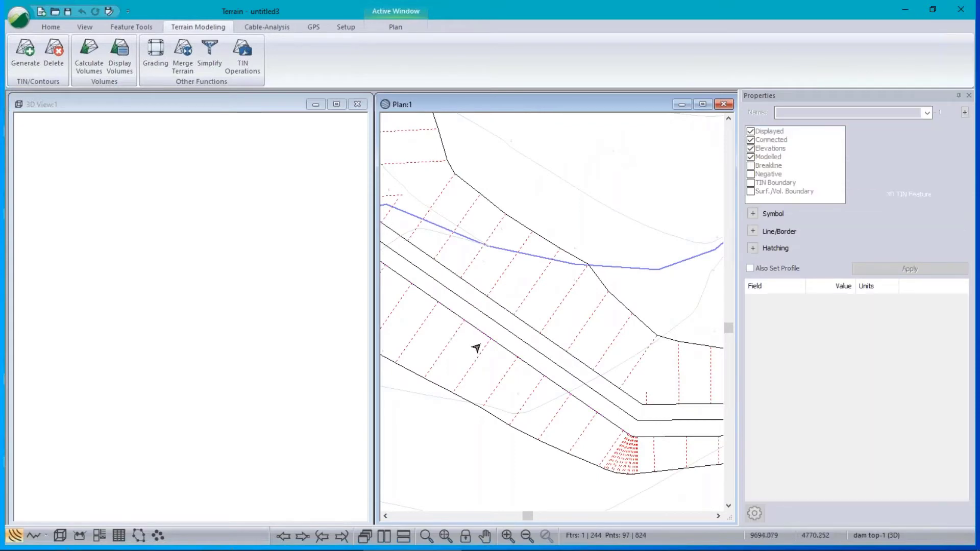
scroll(487, 345, "down", 1)
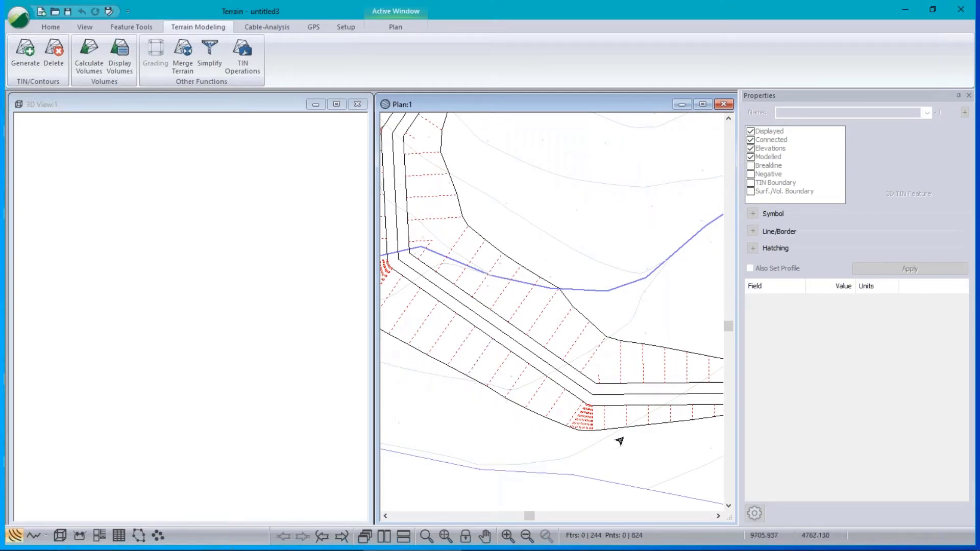
left_click(573, 306)
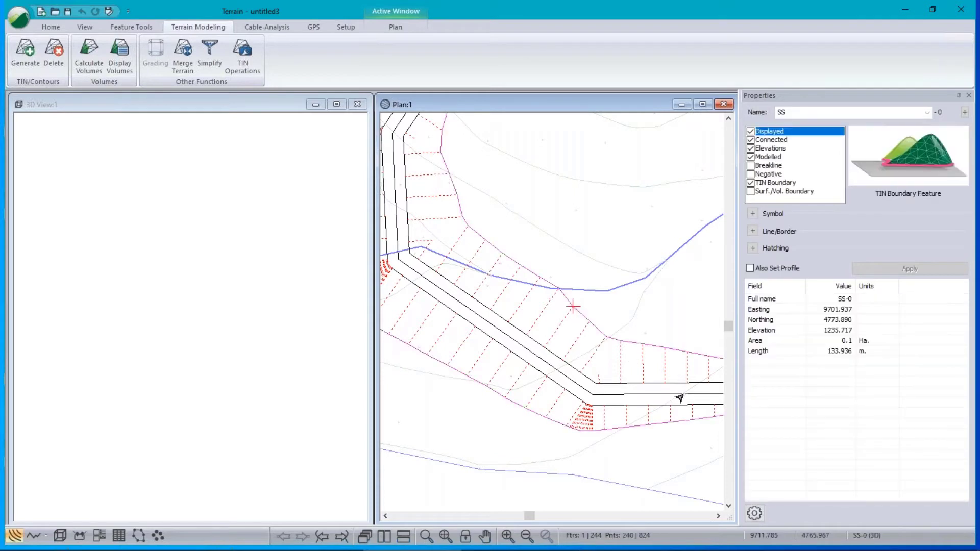
left_click_drag(793, 119, 751, 115)
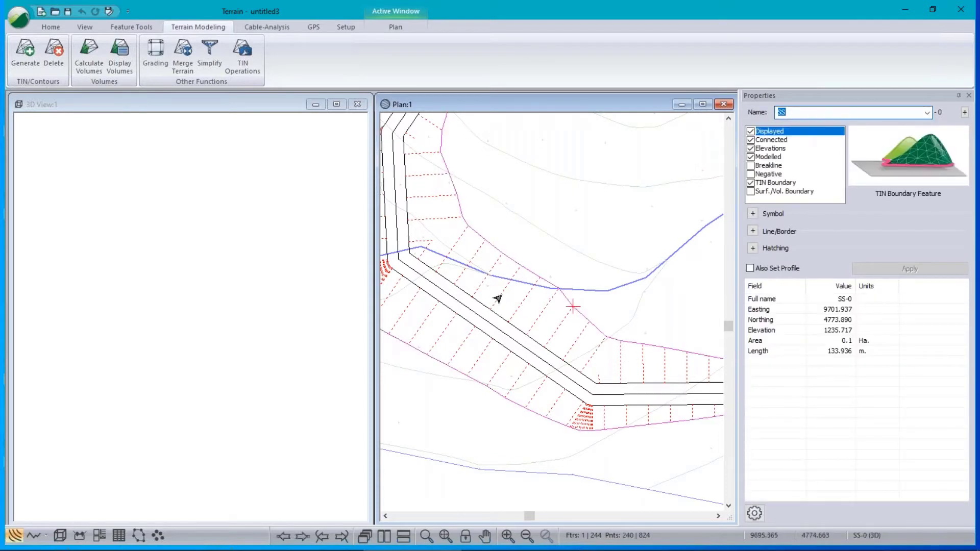
scroll(499, 296, "down", 3)
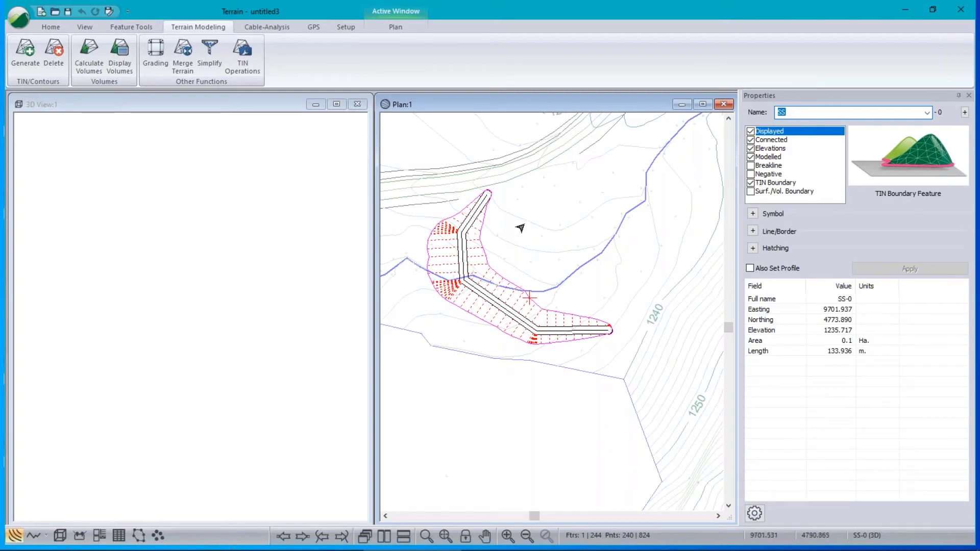
right_click(539, 206)
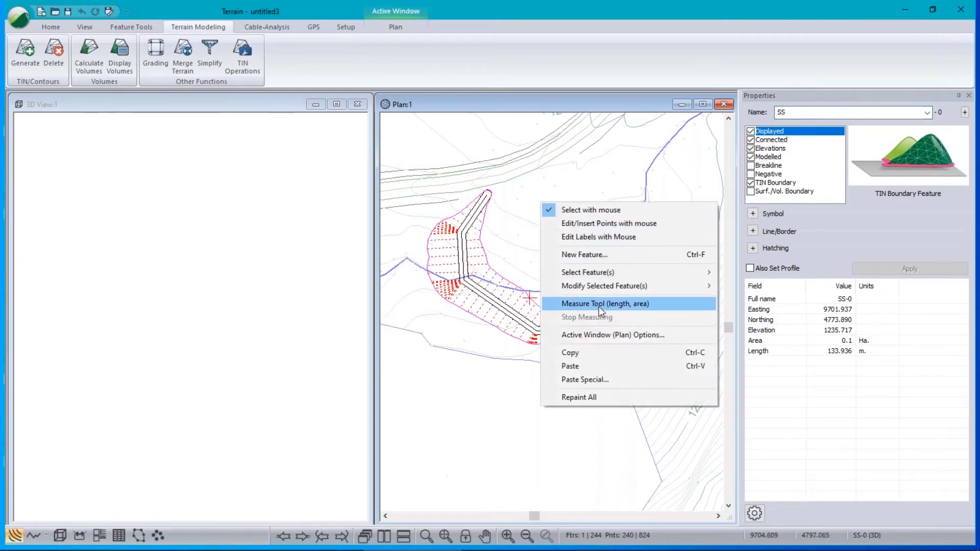
left_click(587, 334)
left_click(363, 224)
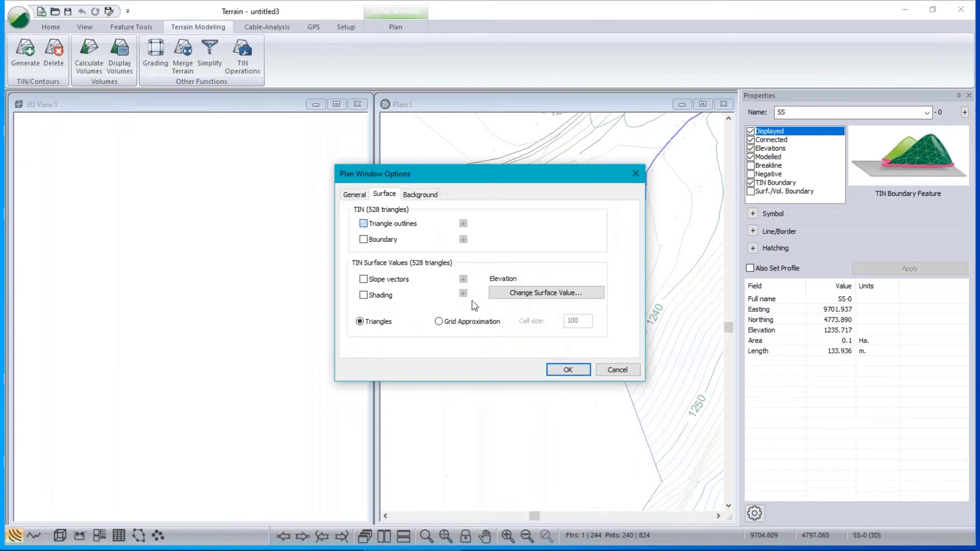
left_click(567, 370)
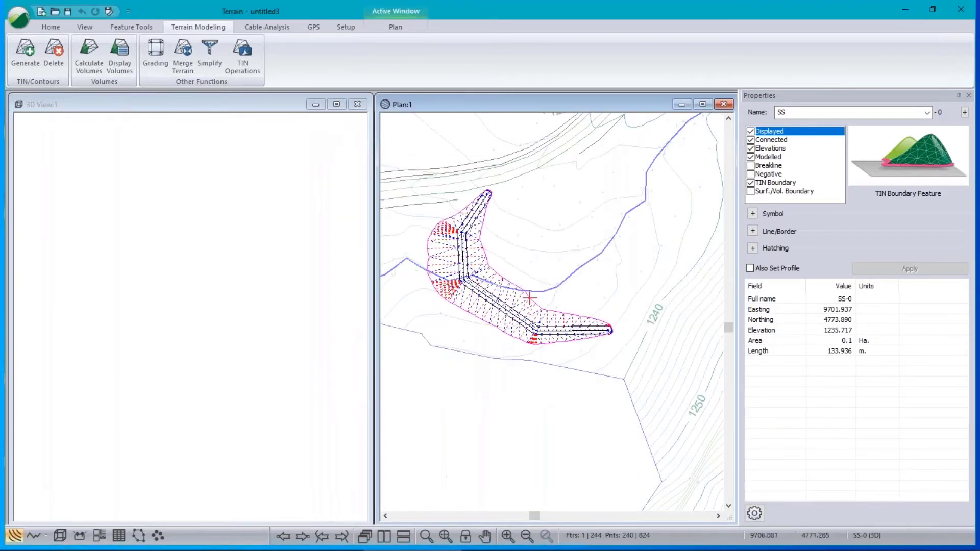
right_click(438, 196)
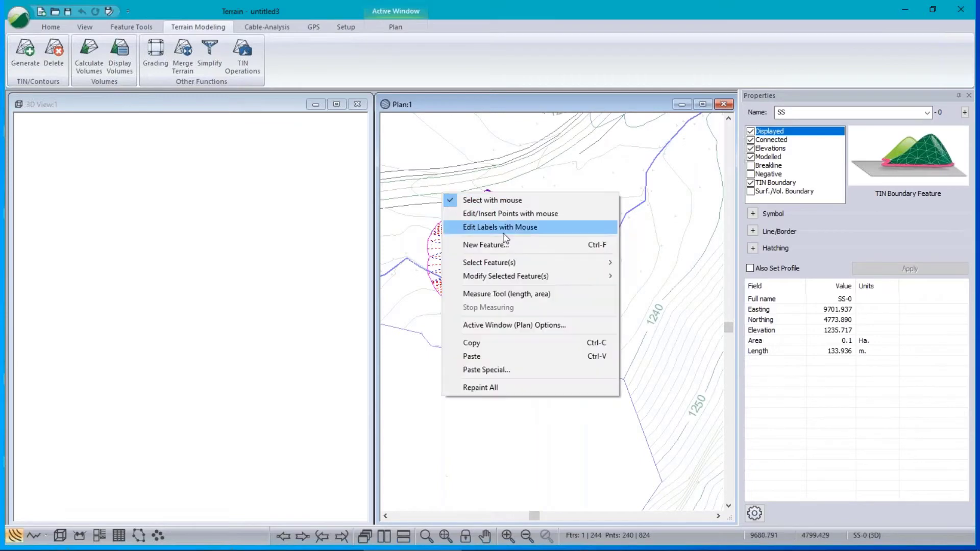
left_click(501, 330)
left_click(363, 223)
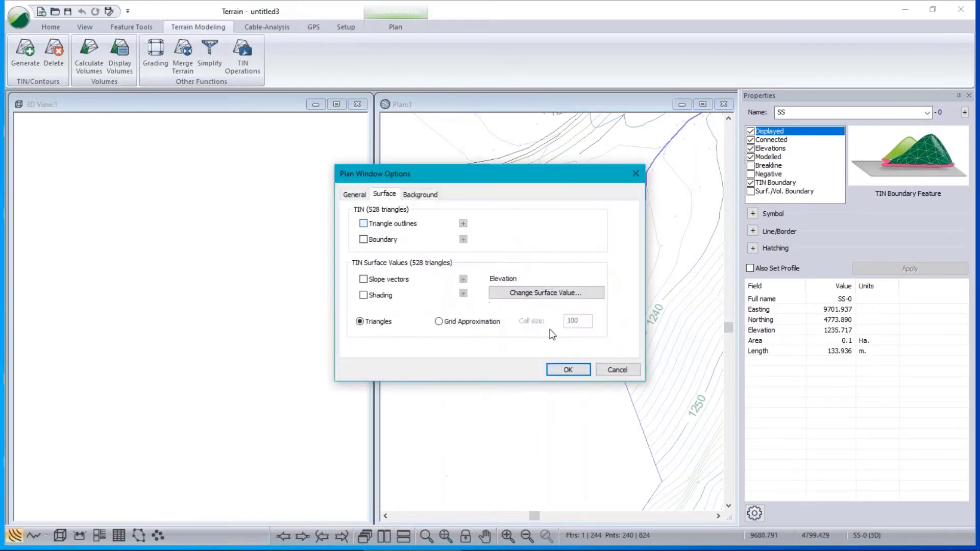
left_click(561, 371)
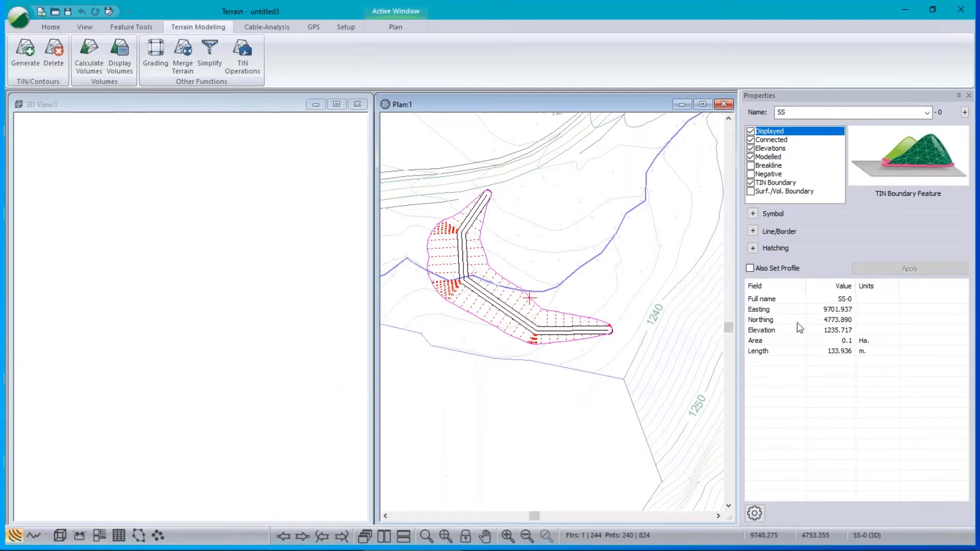
mouse_move(670, 295)
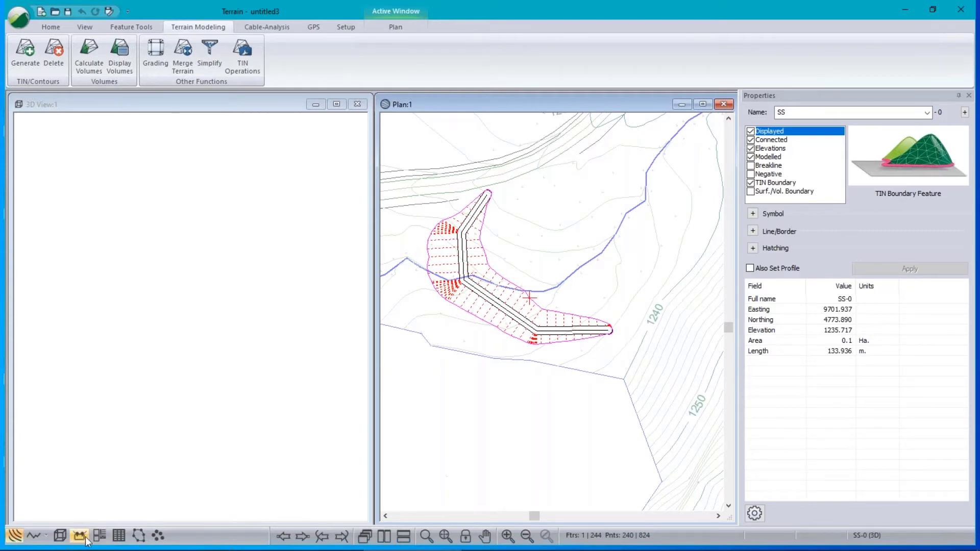
Show the full terrain in the 3D view, then zoom and orbit to view the raised dam embankment.
left_click(180, 104)
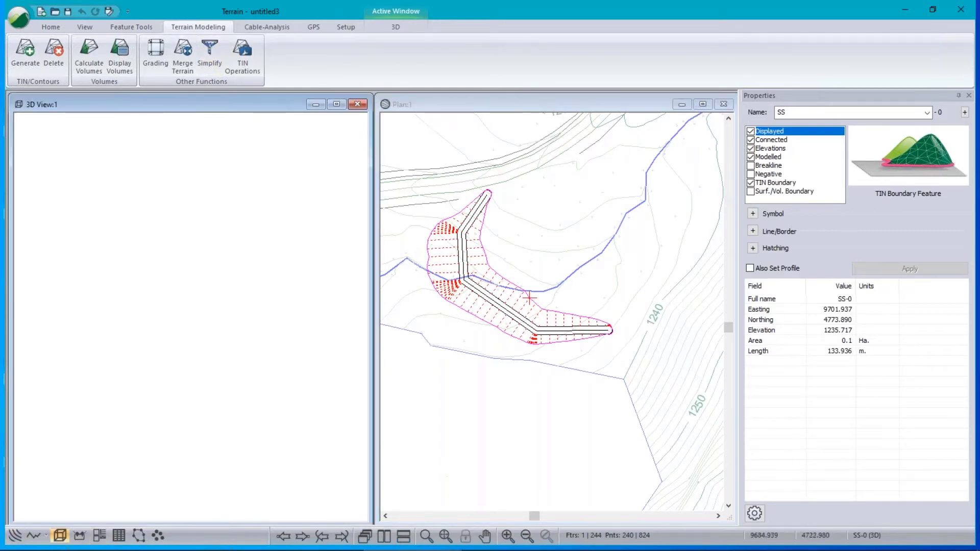
left_click(446, 536)
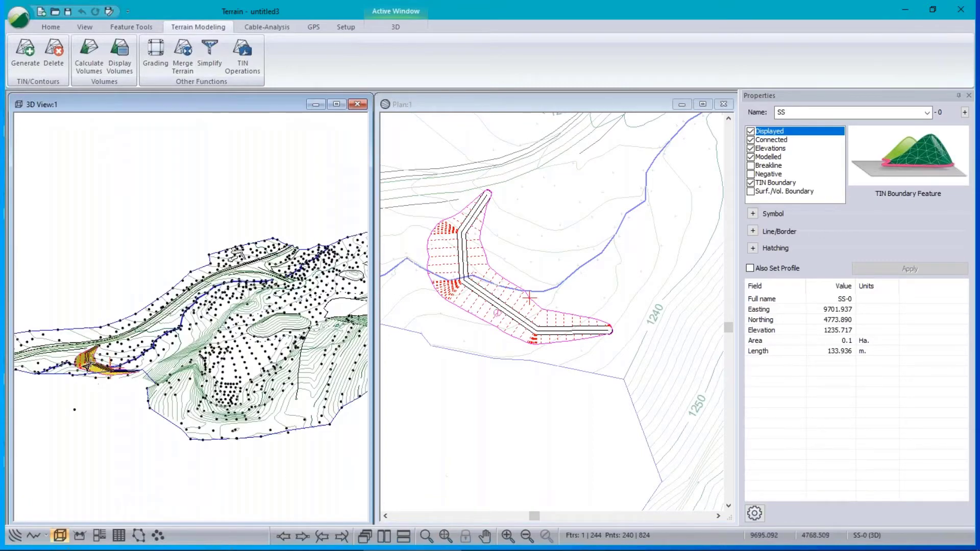
scroll(111, 375, "up", 9)
middle_click_drag(214, 353, 190, 358)
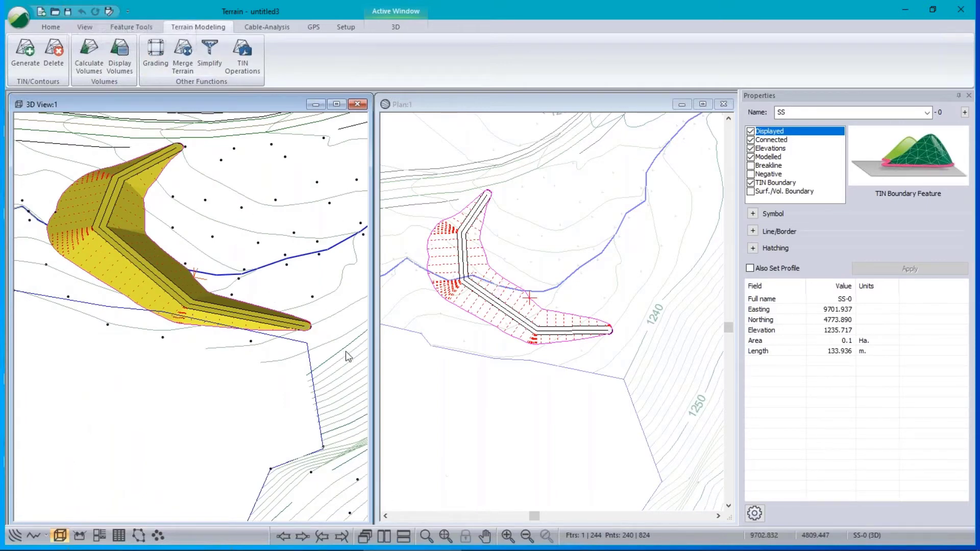
key("ctrl+s")
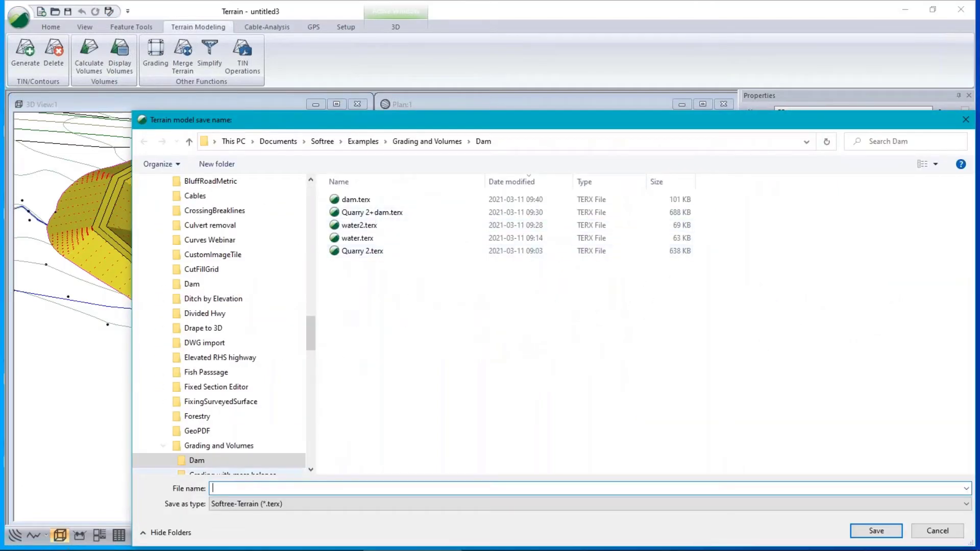
Save the terrain model as demo-dam.terx.
type("demo-dam")
key("Return")
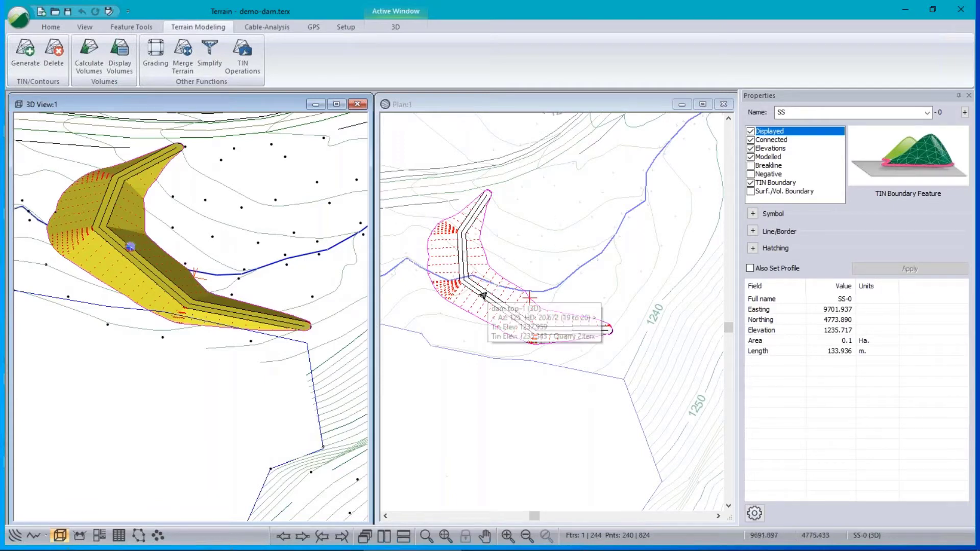
left_click(16, 20)
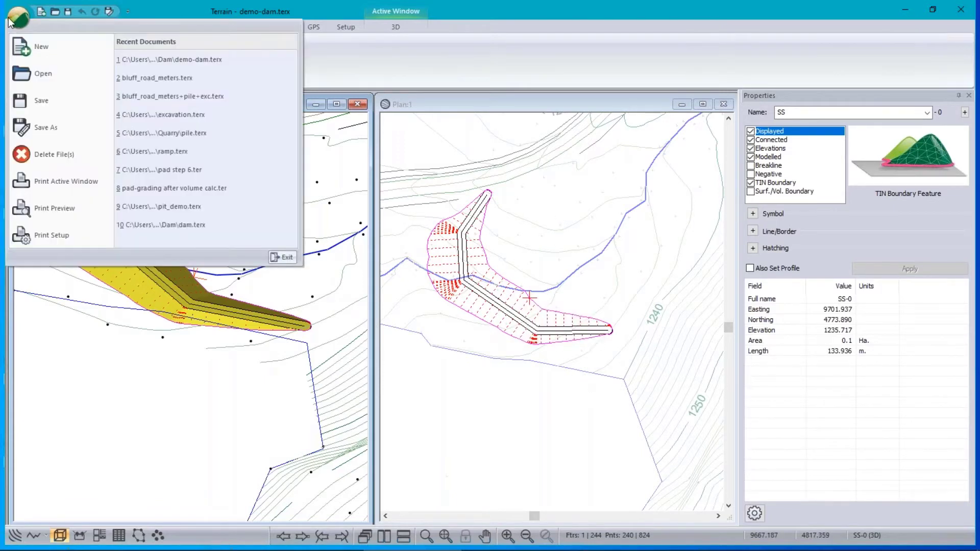
Open Quarry 2.terx and stop the newer-version warning from showing again.
left_click(43, 74)
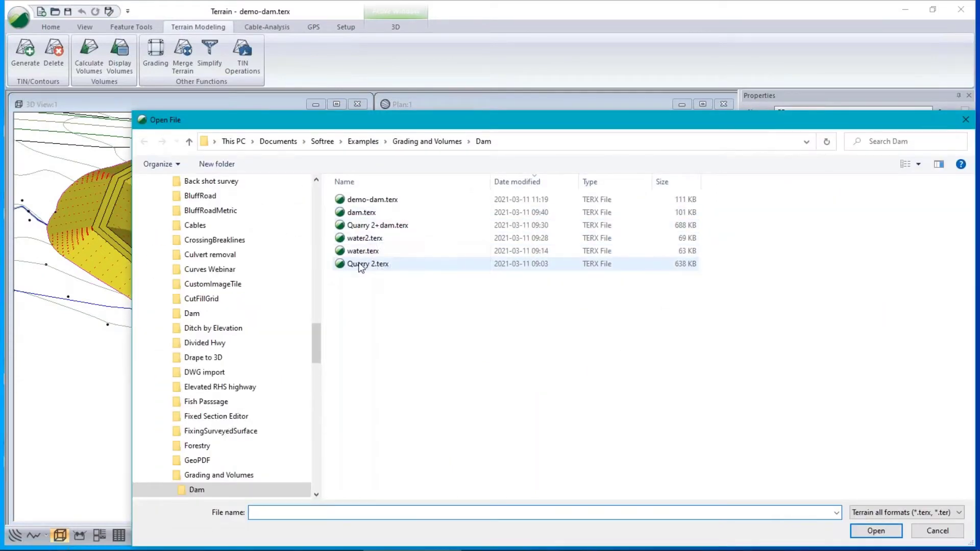
left_click(361, 264)
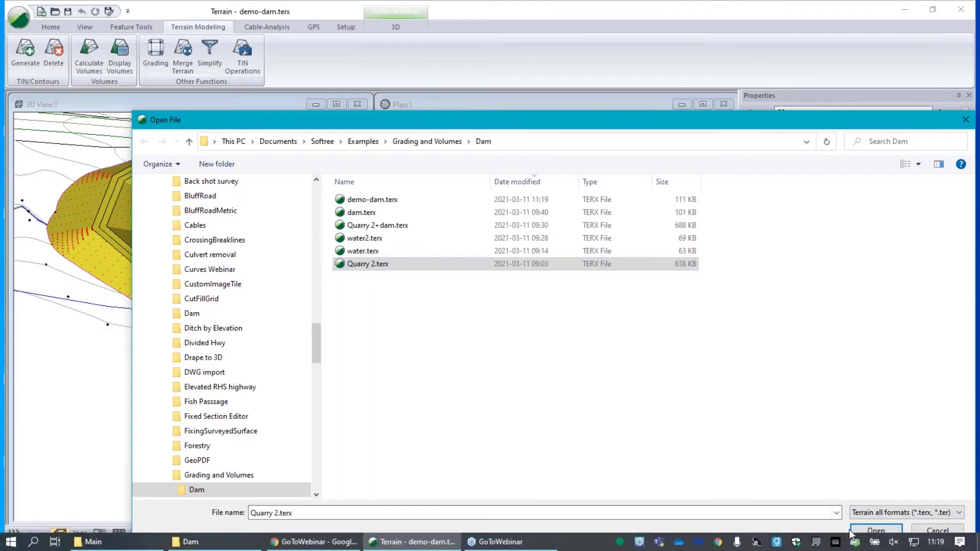
left_click(876, 530)
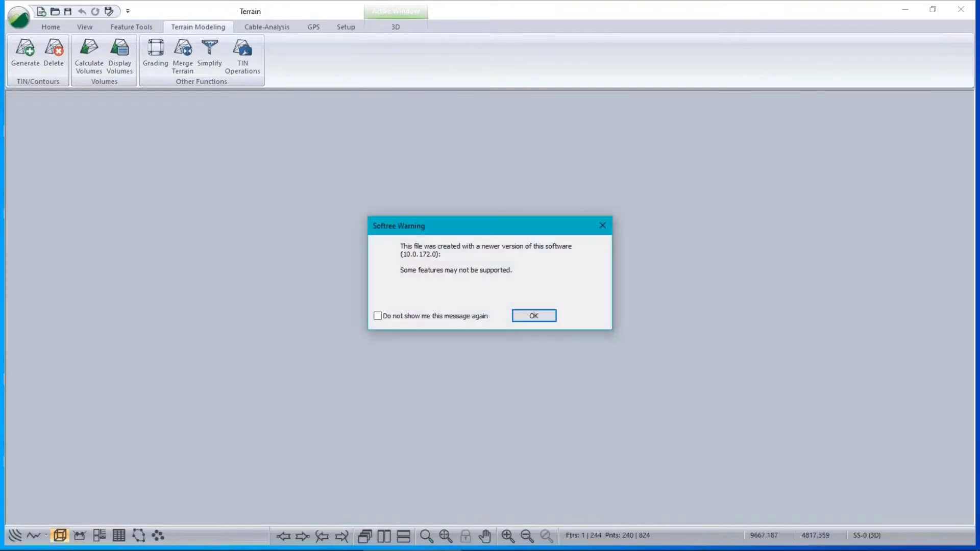
left_click(403, 318)
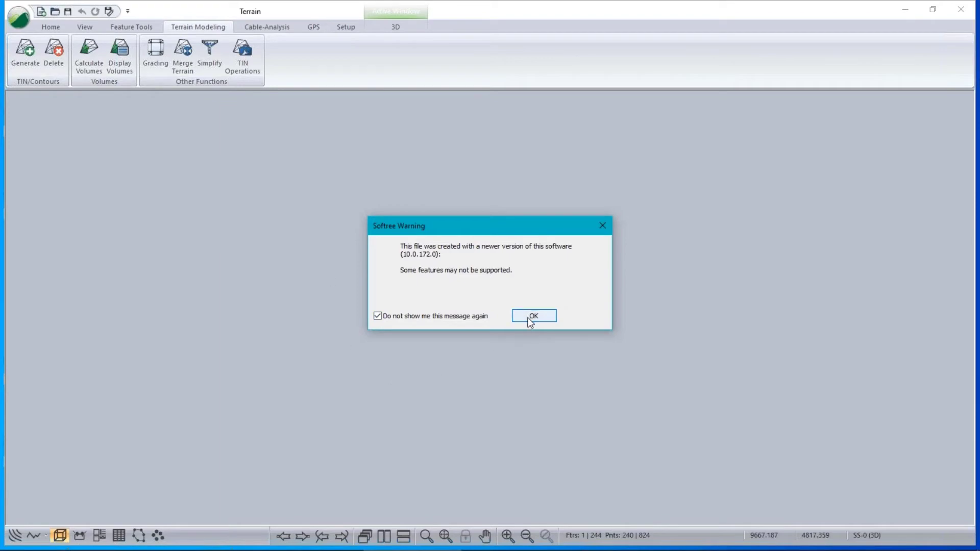
left_click(534, 317)
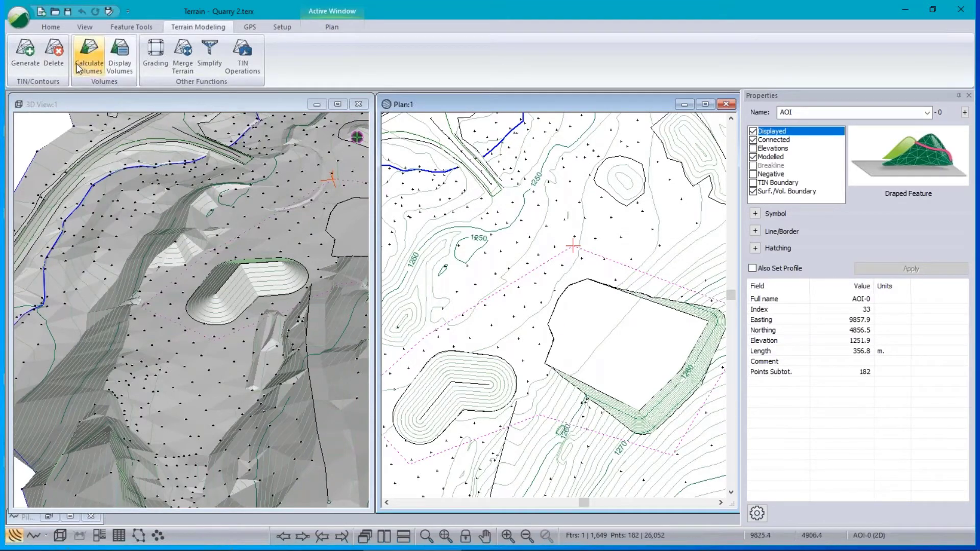
Save the project as Quarry 2+dam-demo.terx, declining to overwrite the existing Quarry 2+dam file.
left_click(22, 22)
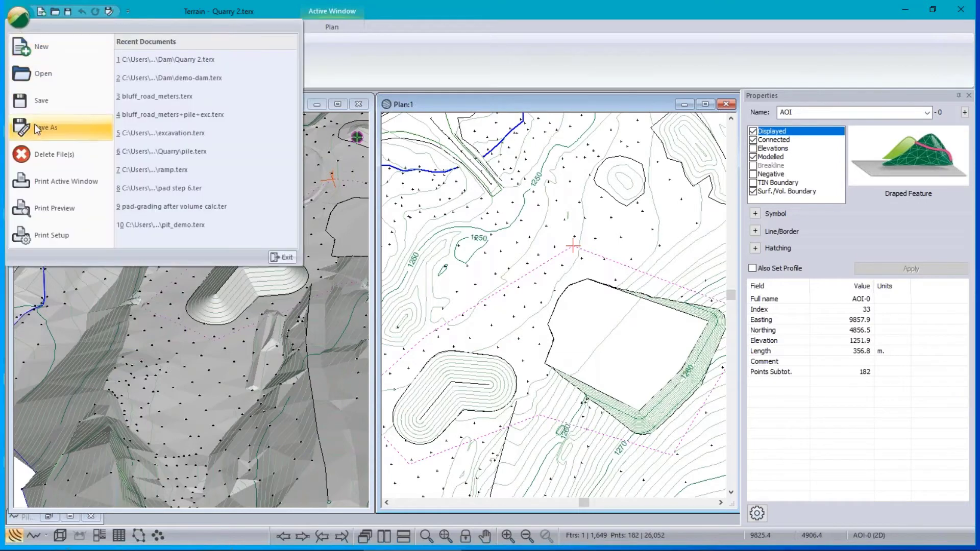
left_click(33, 127)
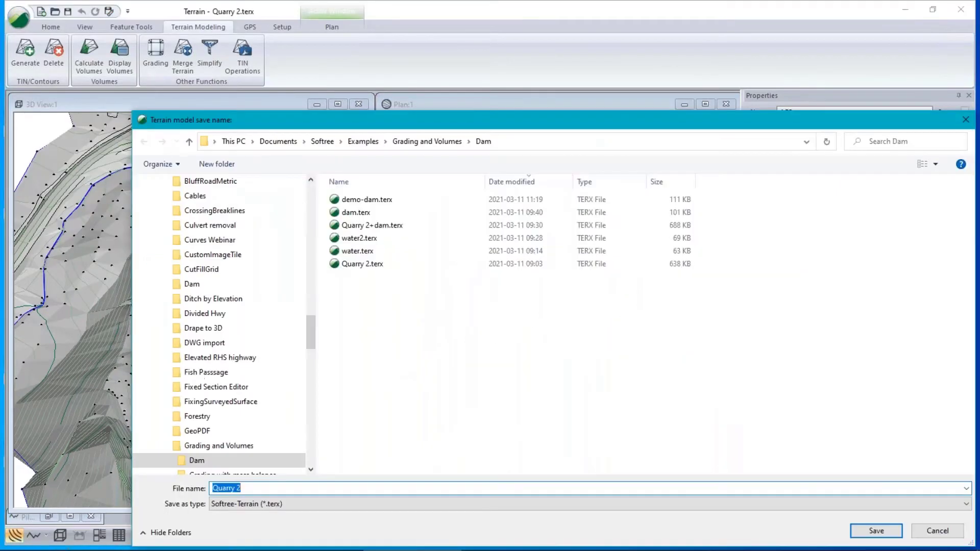
left_click(248, 489)
type("+dam")
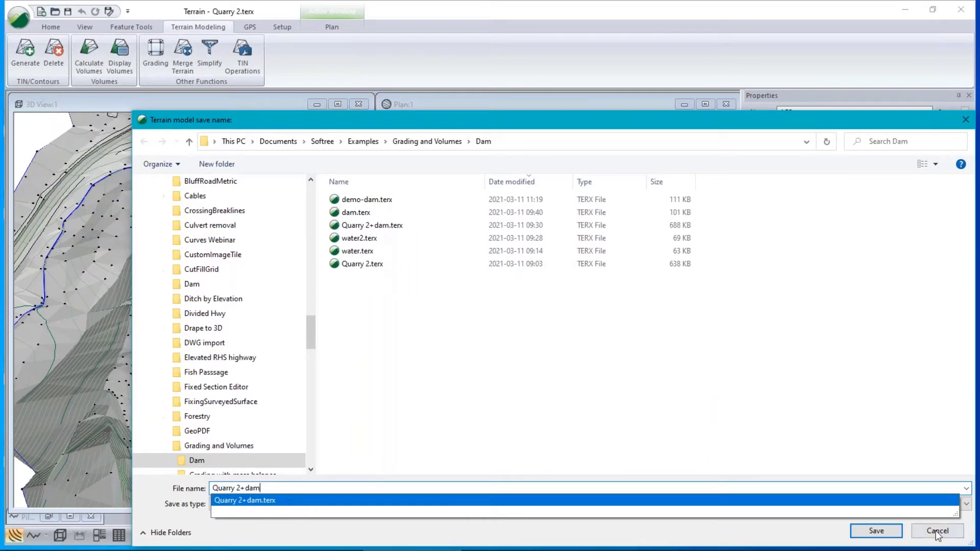
left_click(876, 531)
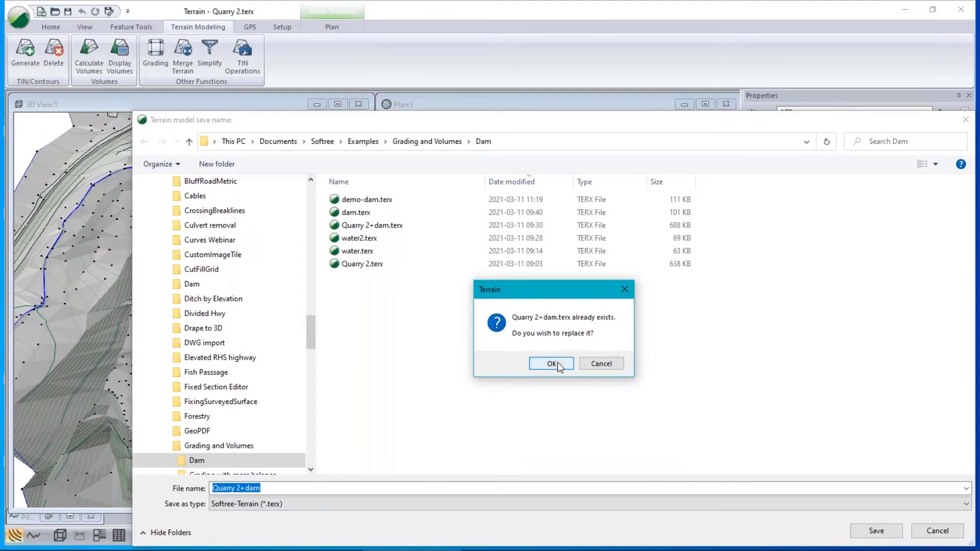
left_click(282, 486)
left_click(601, 364)
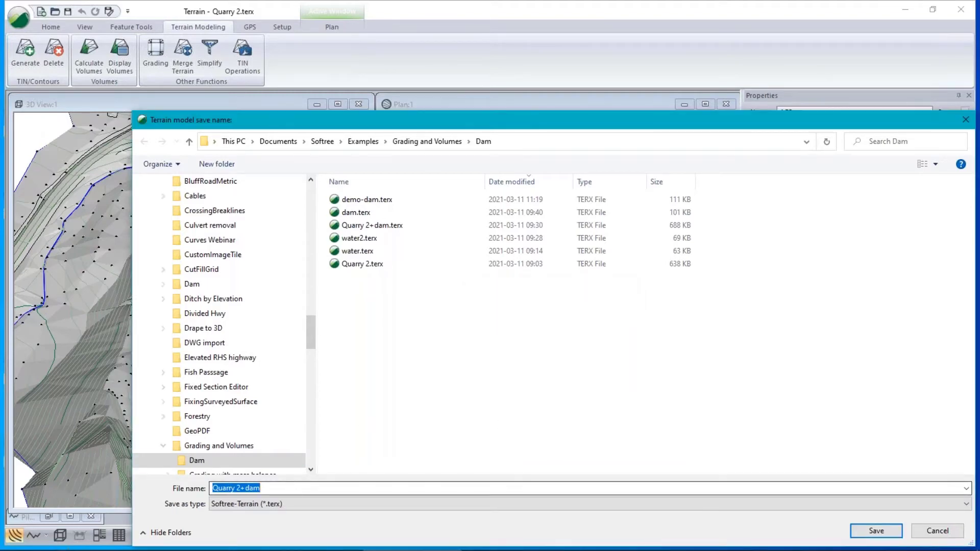
left_click(264, 485)
type("-demo")
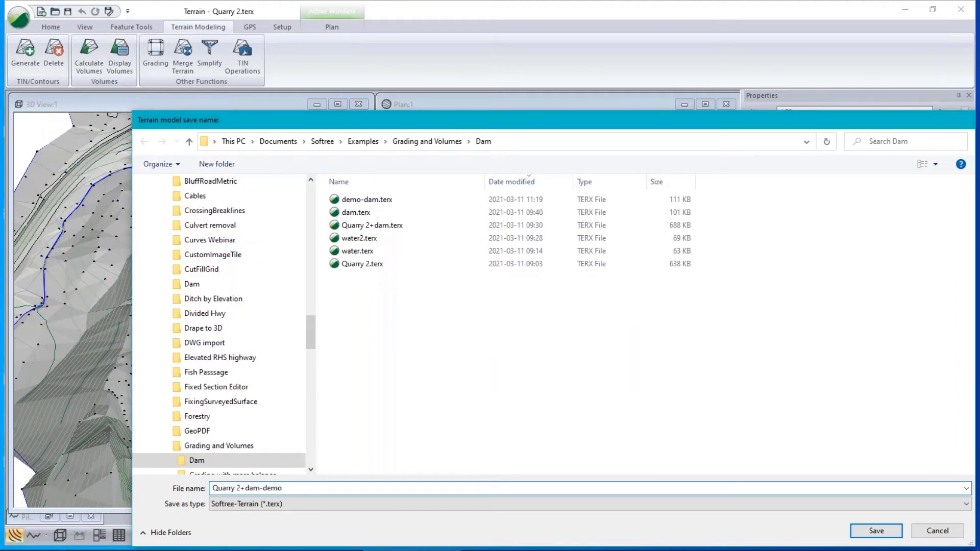
key("Return")
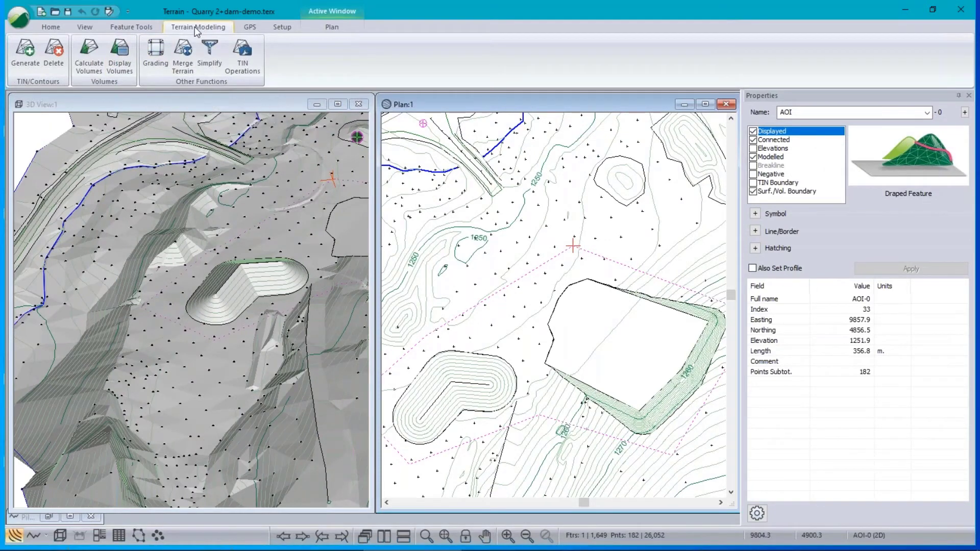
Merge demo-dam.terx into the quarry terrain, accepting the cannot-undo warning.
left_click(182, 68)
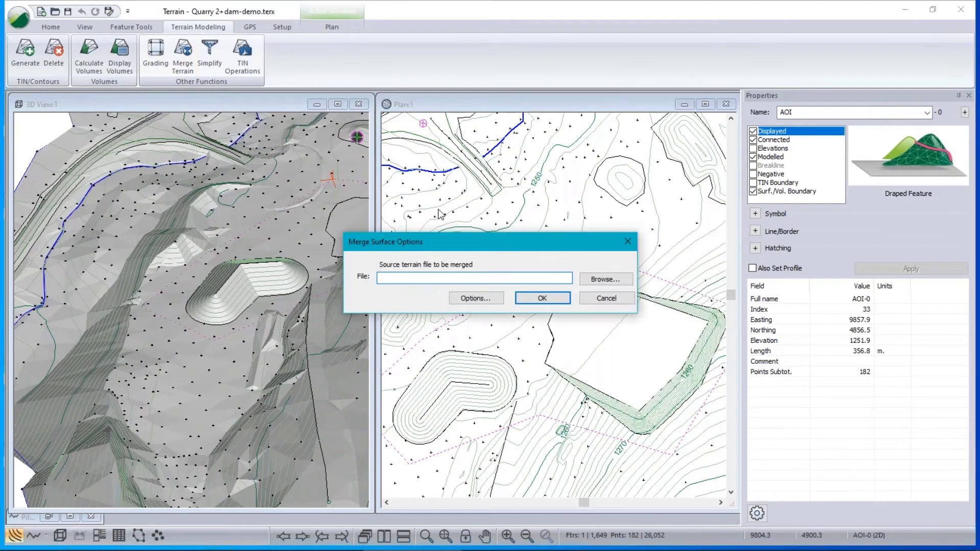
left_click(630, 280)
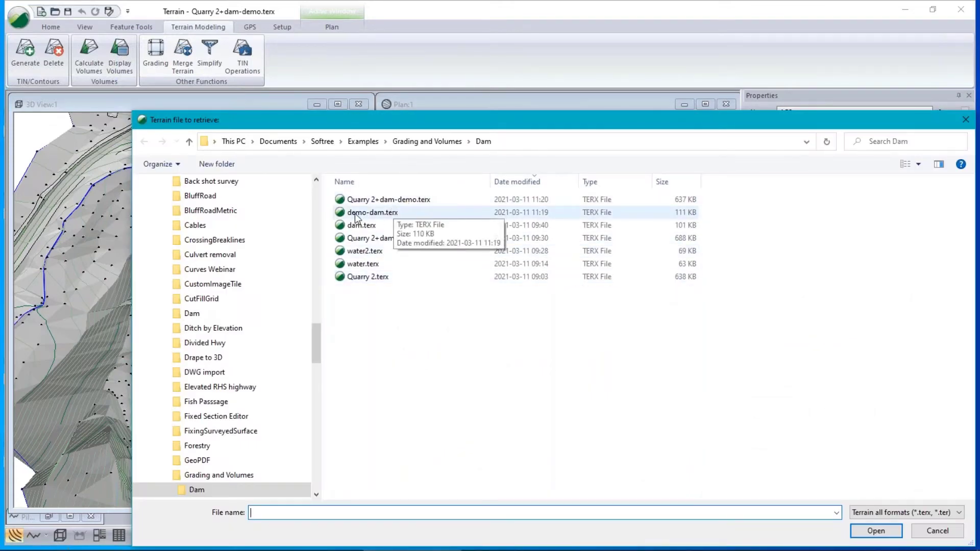
left_click(465, 215)
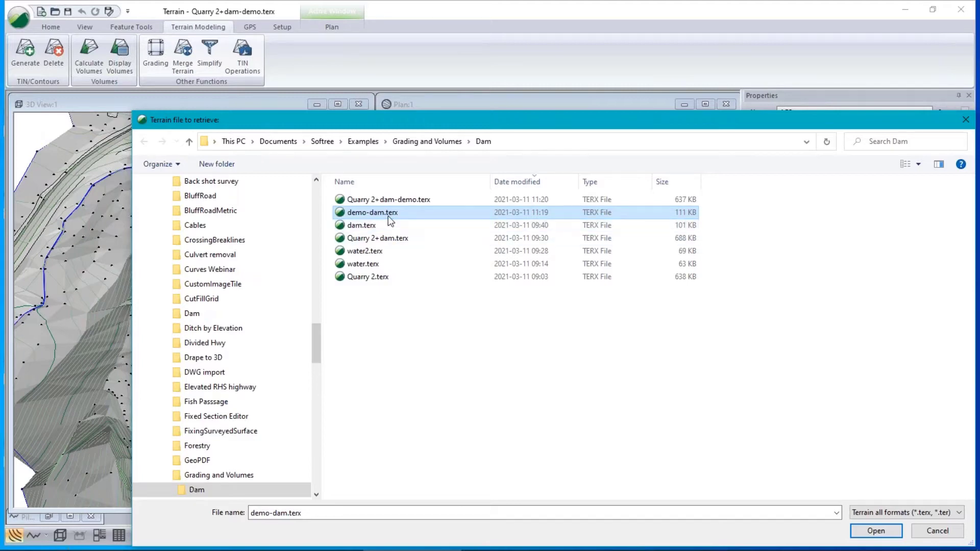
left_click(876, 531)
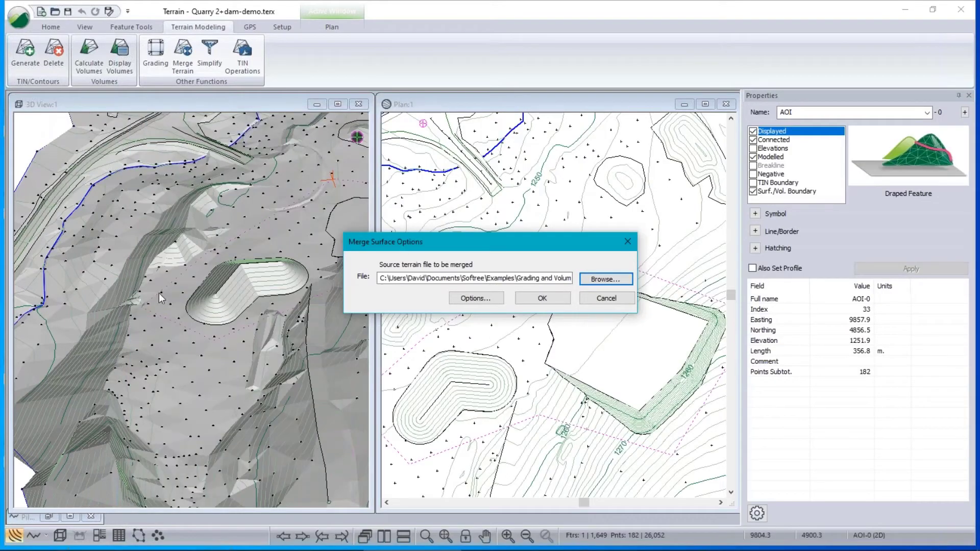
left_click(545, 302)
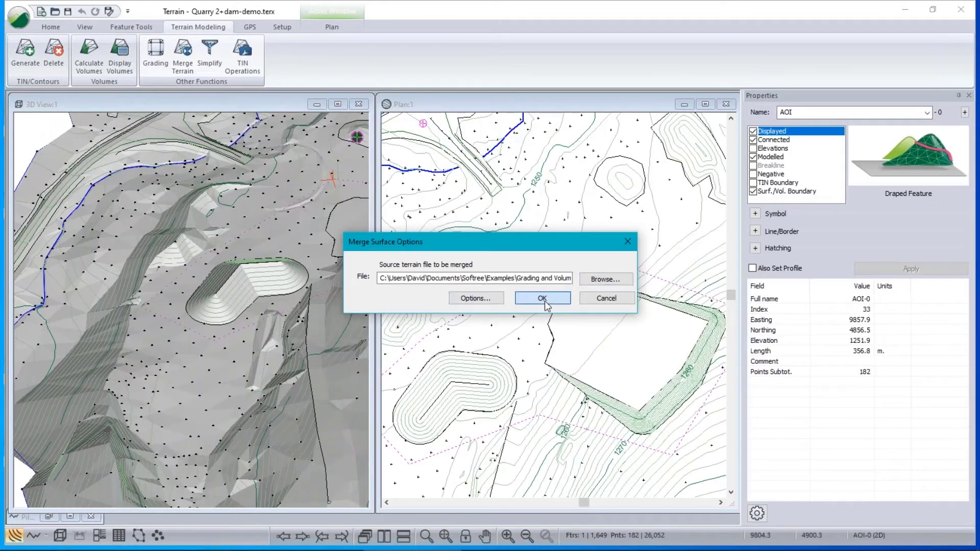
left_click(526, 301)
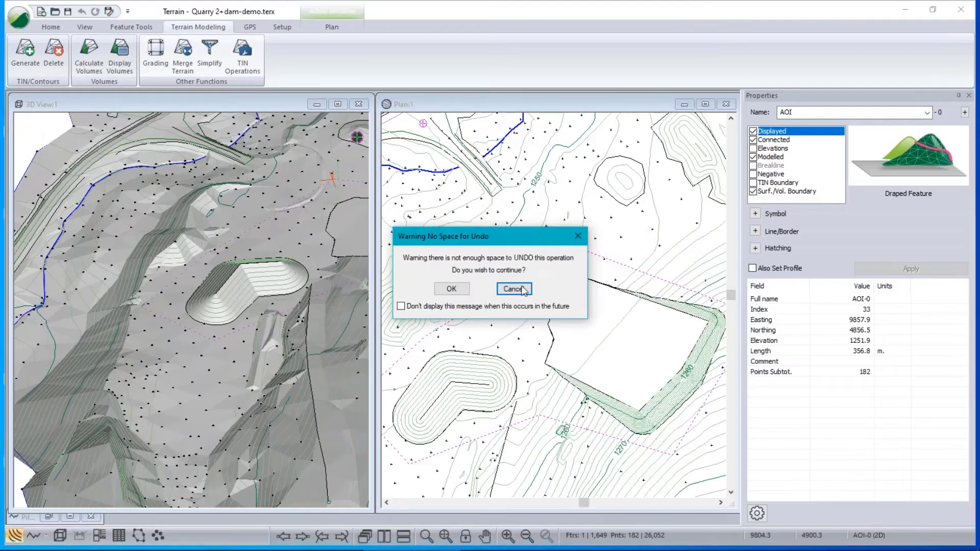
left_click(451, 288)
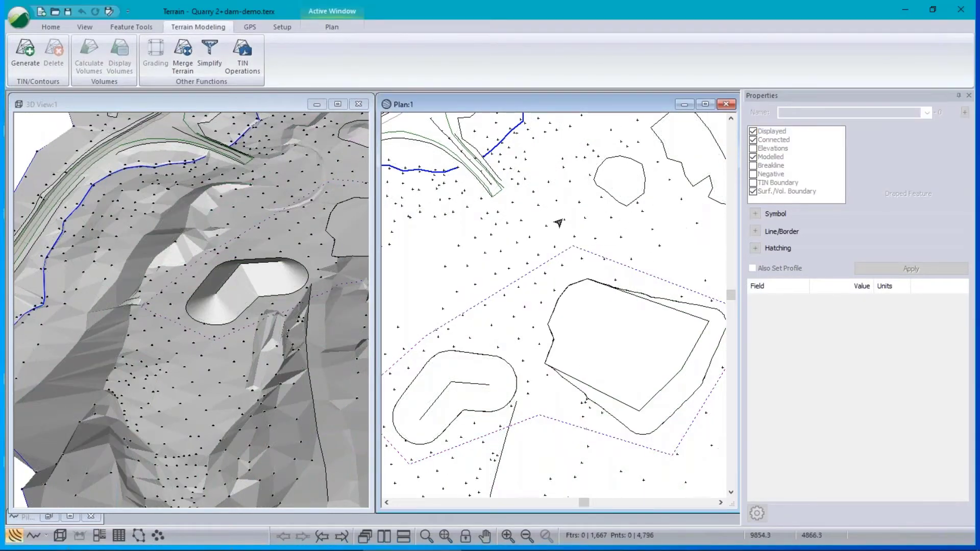
Zoom the plan to the dam bend and regenerate the terrain with major and minor contours off.
scroll(440, 345, "up", 1)
middle_click_drag(440, 345, 631, 170)
scroll(466, 328, "down", 10)
scroll(427, 319, "up", 1)
scroll(547, 368, "up", 6)
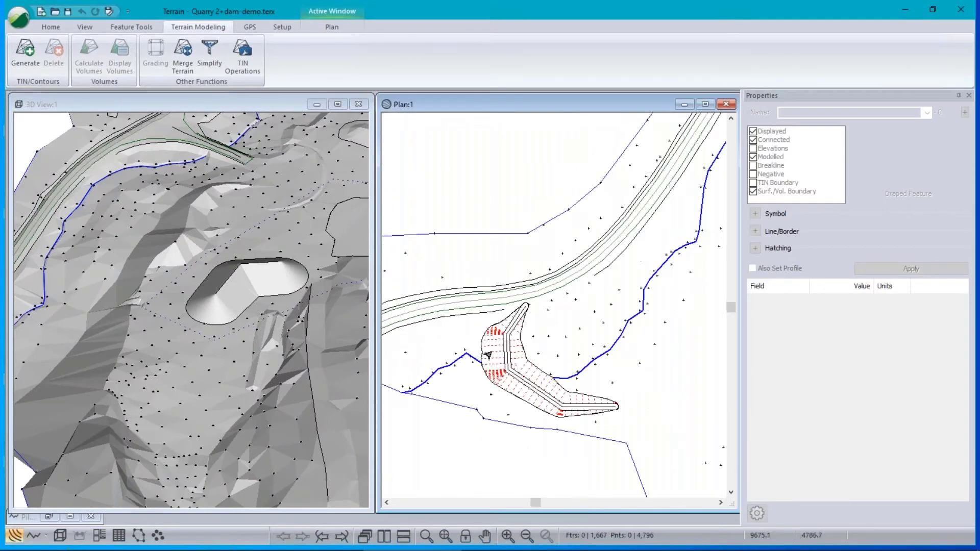
scroll(590, 343, "down", 4)
middle_click_drag(593, 376, 526, 320)
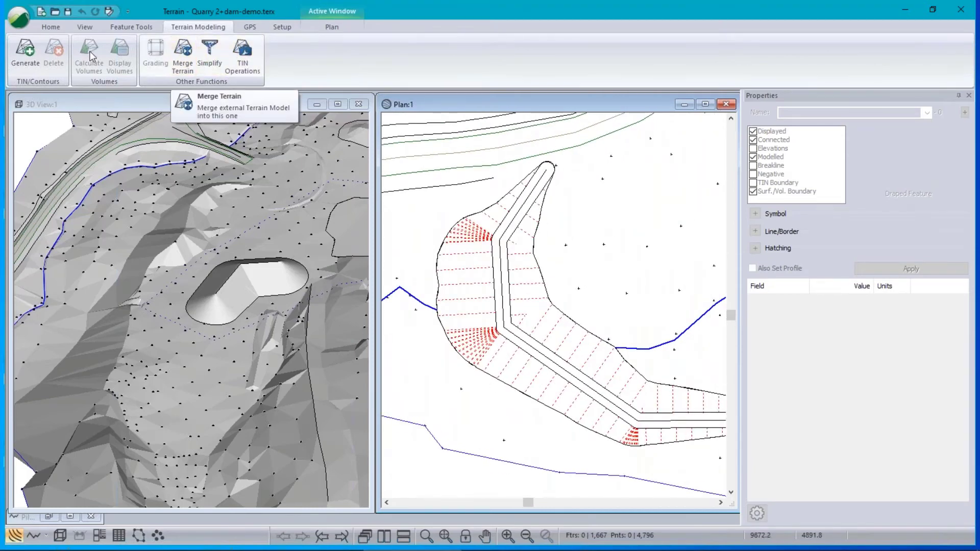
left_click(20, 55)
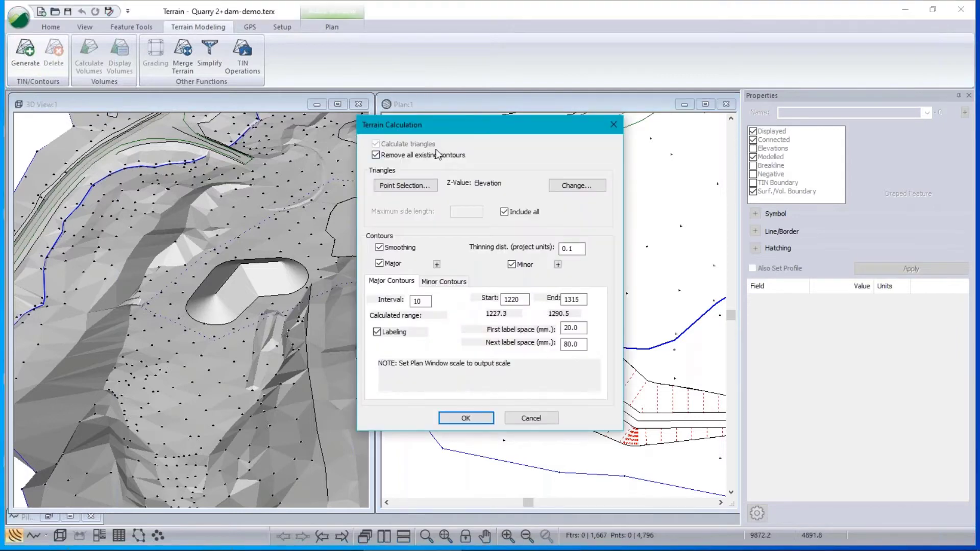
left_click_drag(434, 125, 210, 112)
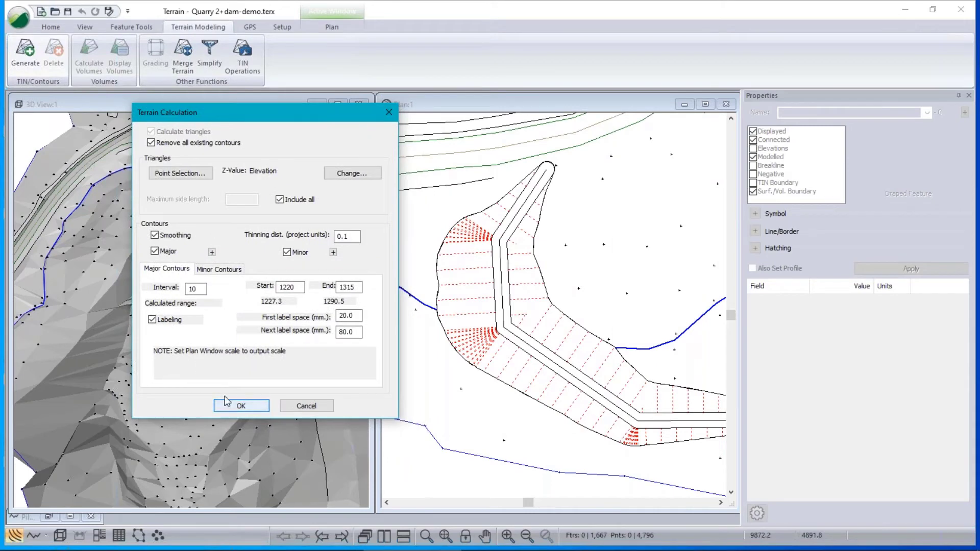
left_click(155, 252)
left_click(290, 252)
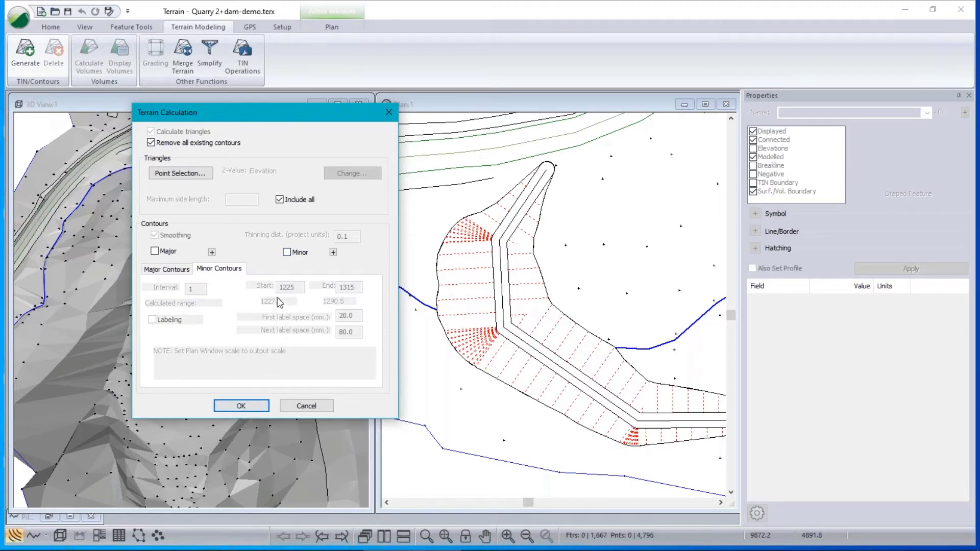
left_click(243, 405)
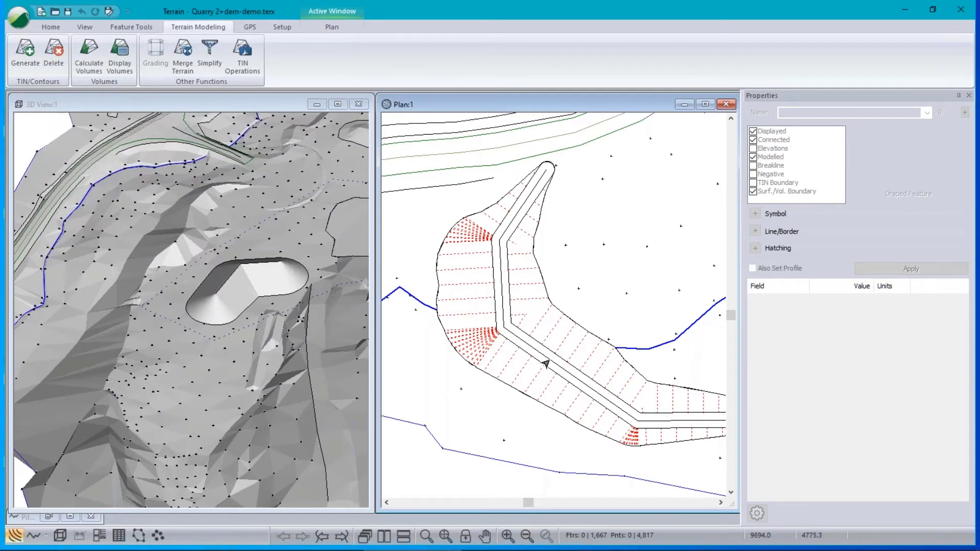
Pan, zoom and rotate the 3D view to centre it on the dam.
middle_click_drag(101, 373, 296, 332)
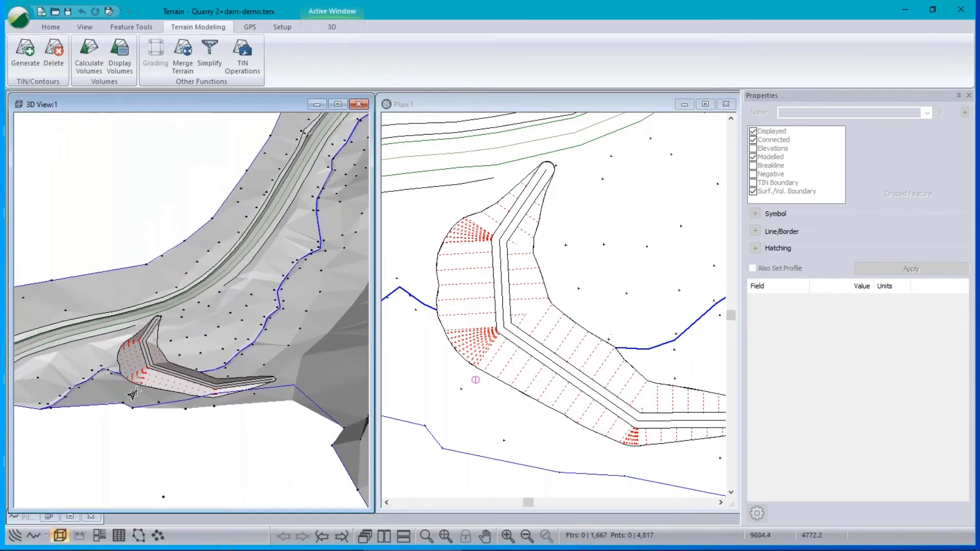
scroll(179, 369, "up", 3)
scroll(181, 369, "up", 2)
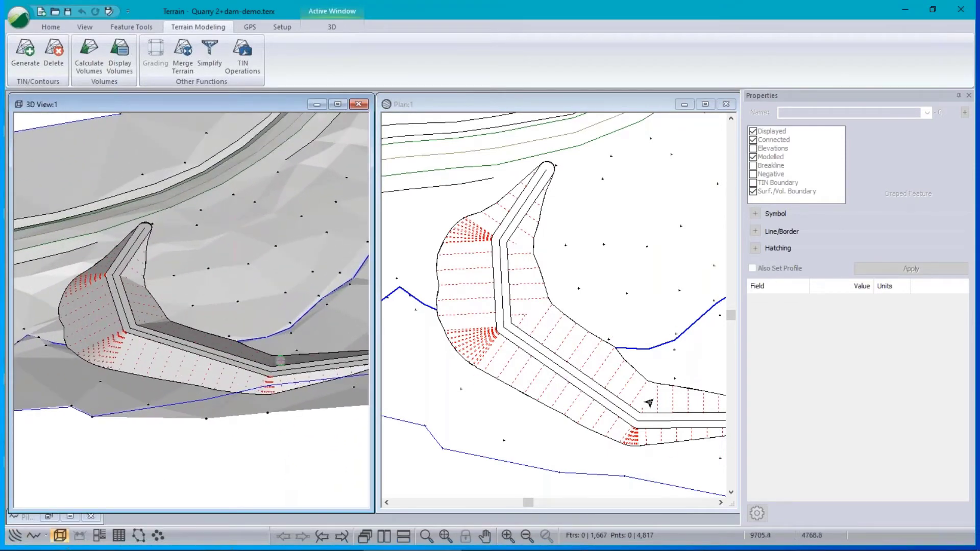
middle_click_drag(303, 388, 179, 319)
left_click_drag(180, 320, 161, 218)
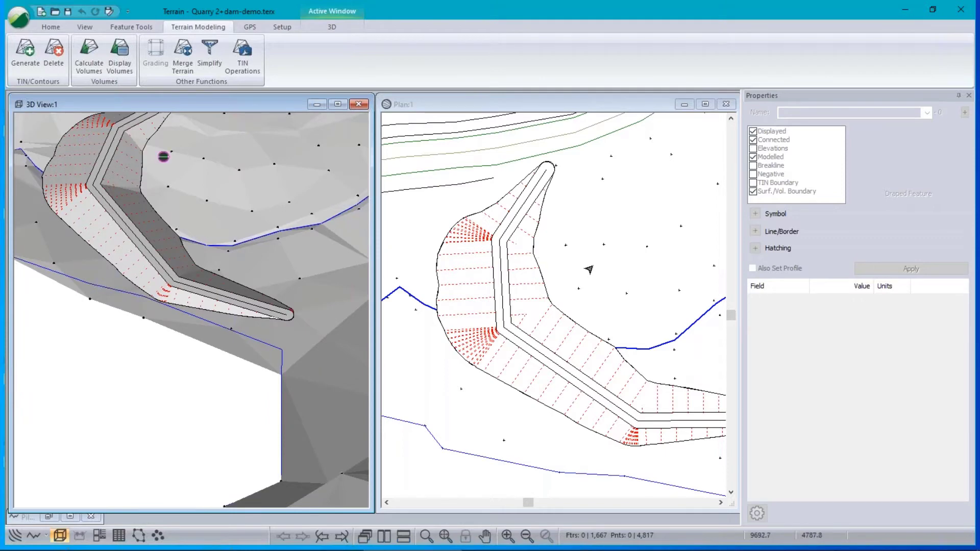
Pick a feature on the dam, then close the feature list without selecting one.
left_click(546, 299)
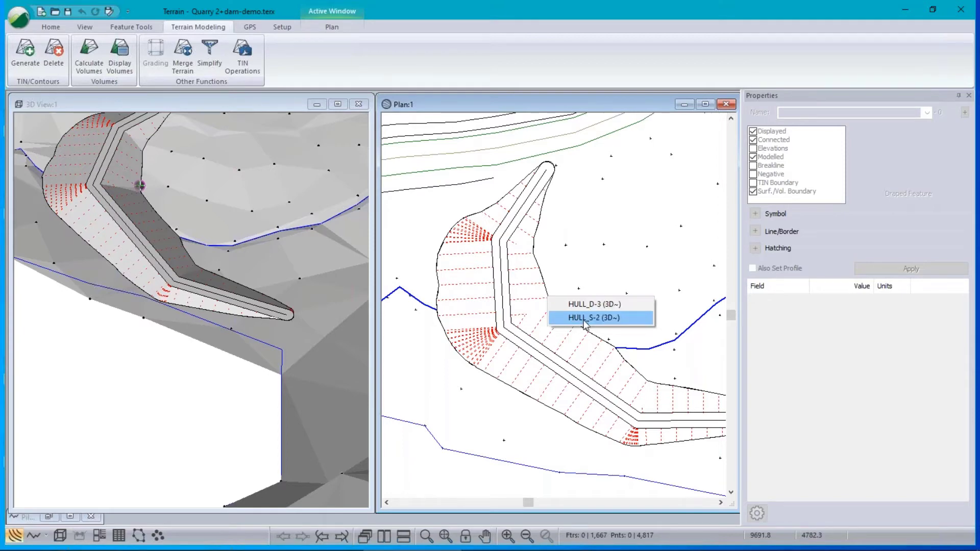
left_click(597, 99)
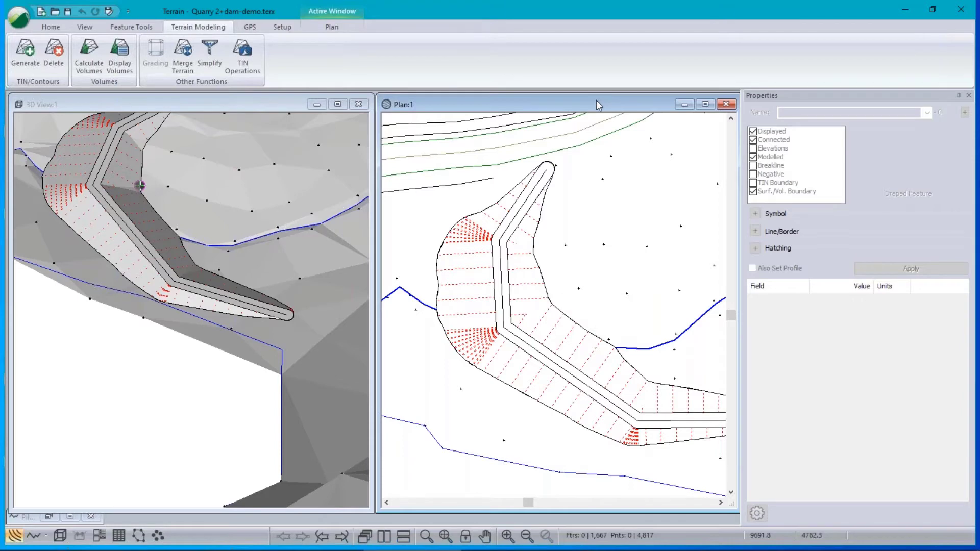
mouse_move(667, 291)
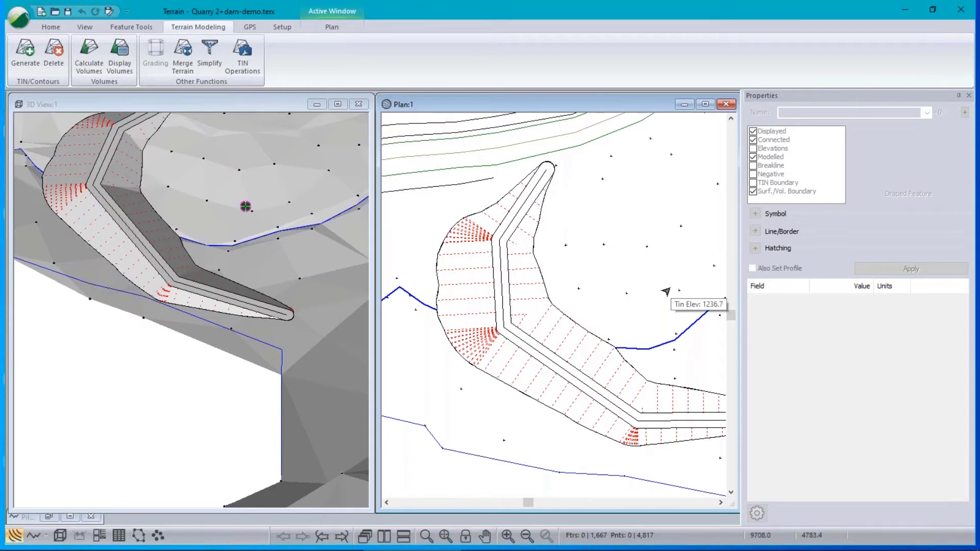
mouse_move(564, 339)
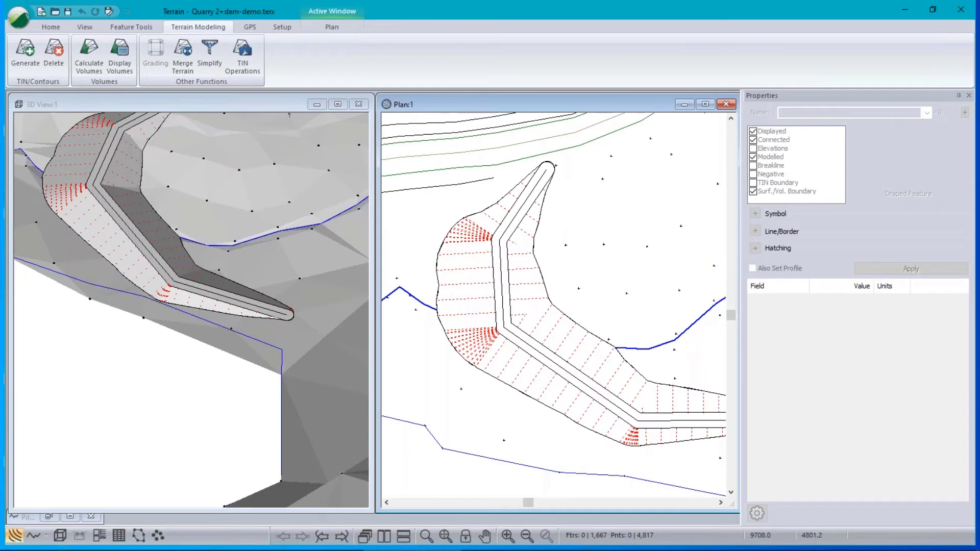
Start a new project with Quarry 2+dam-demo.terx loaded as the plan-view background.
left_click(21, 24)
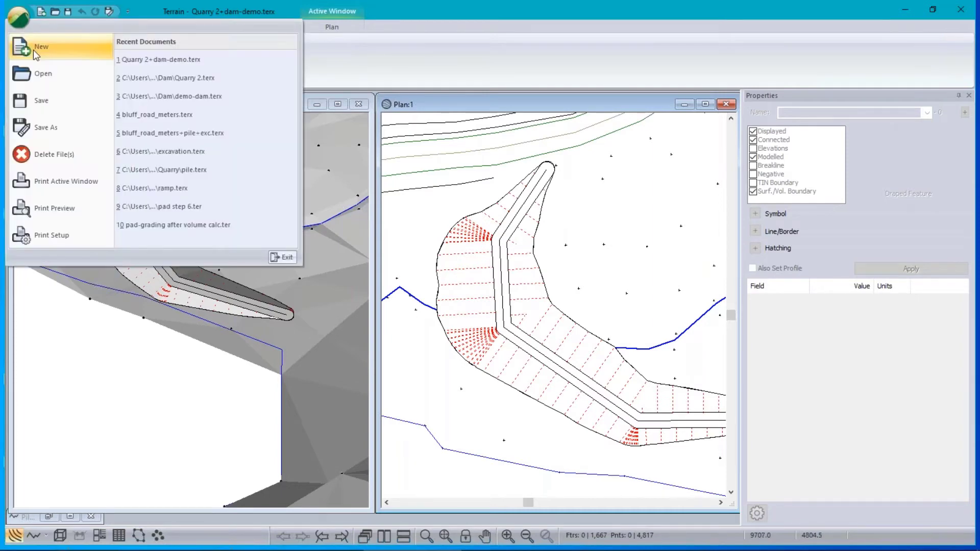
left_click(39, 48)
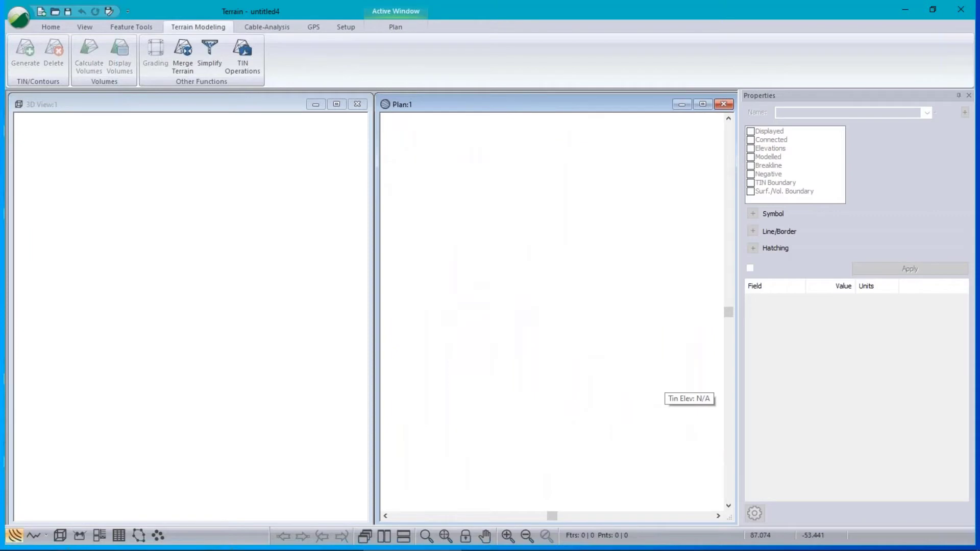
right_click(507, 238)
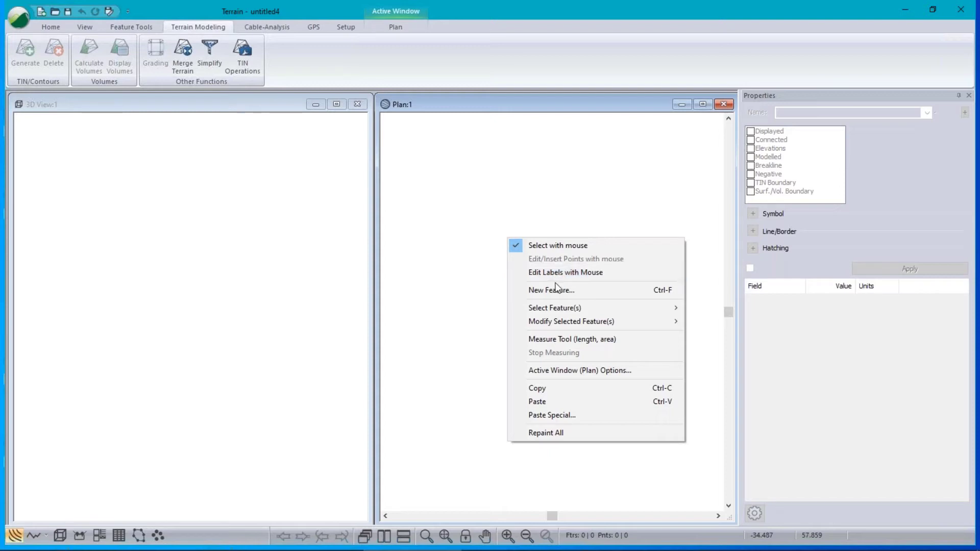
left_click(554, 373)
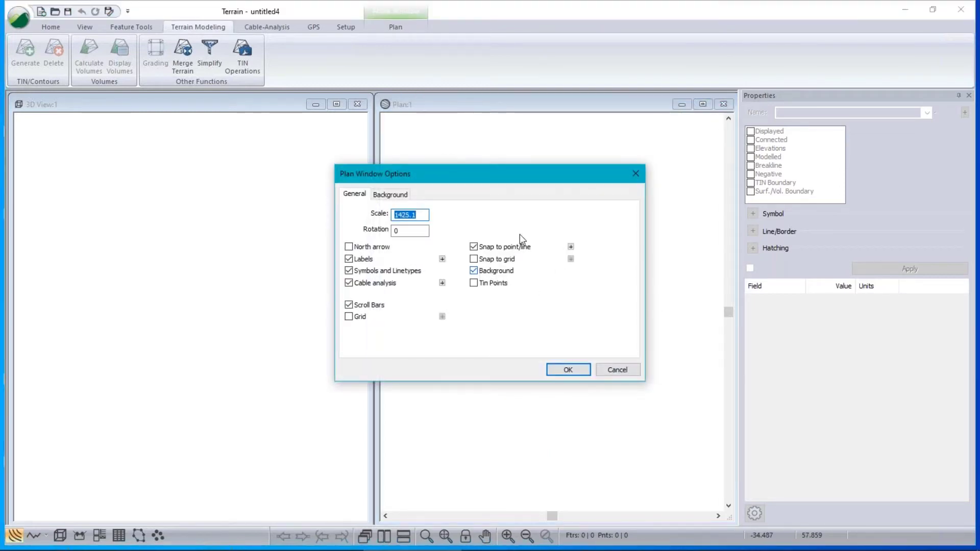
left_click(403, 194)
left_click(618, 212)
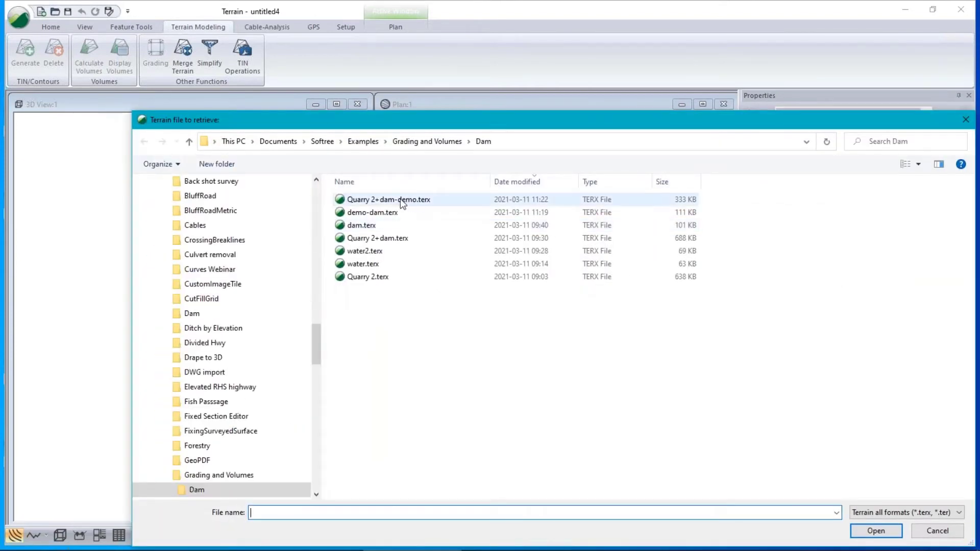
left_click(401, 199)
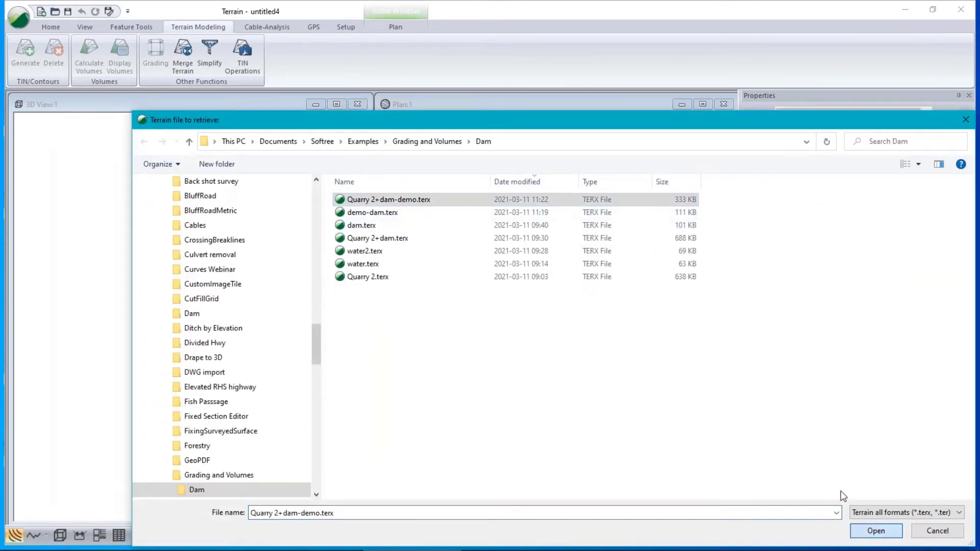
left_click(877, 531)
left_click(568, 370)
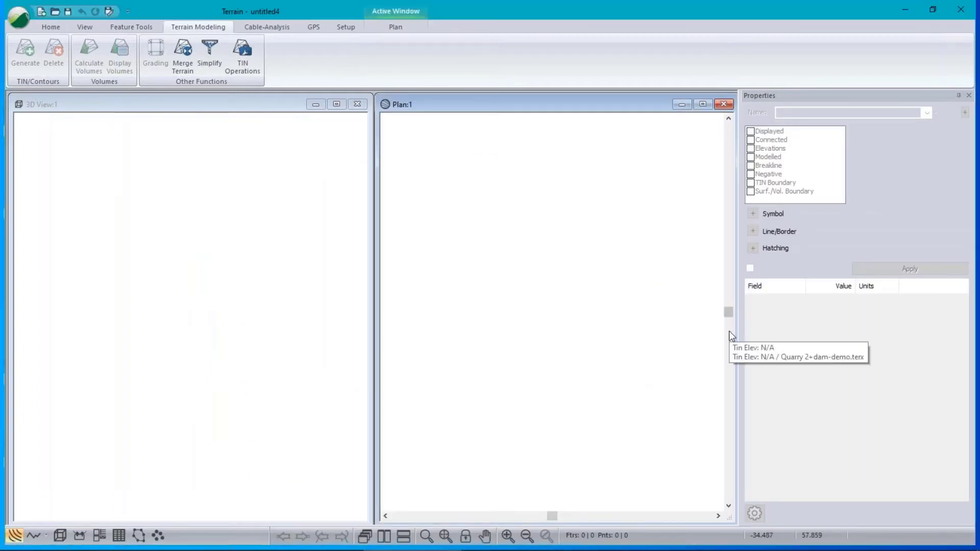
Zoom to the full terrain extents, then zoom in on the dam.
left_click(446, 535)
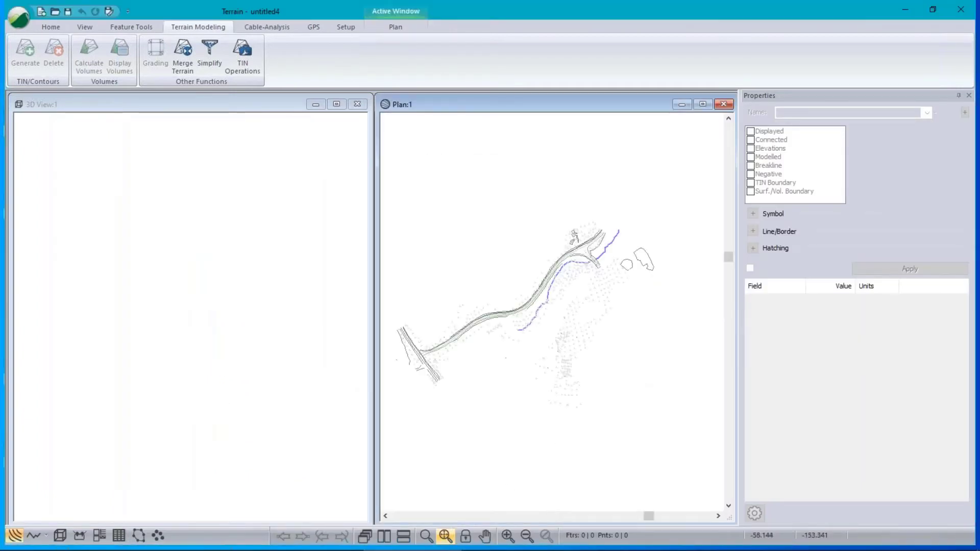
scroll(509, 331, "up", 3)
scroll(509, 331, "up", 3)
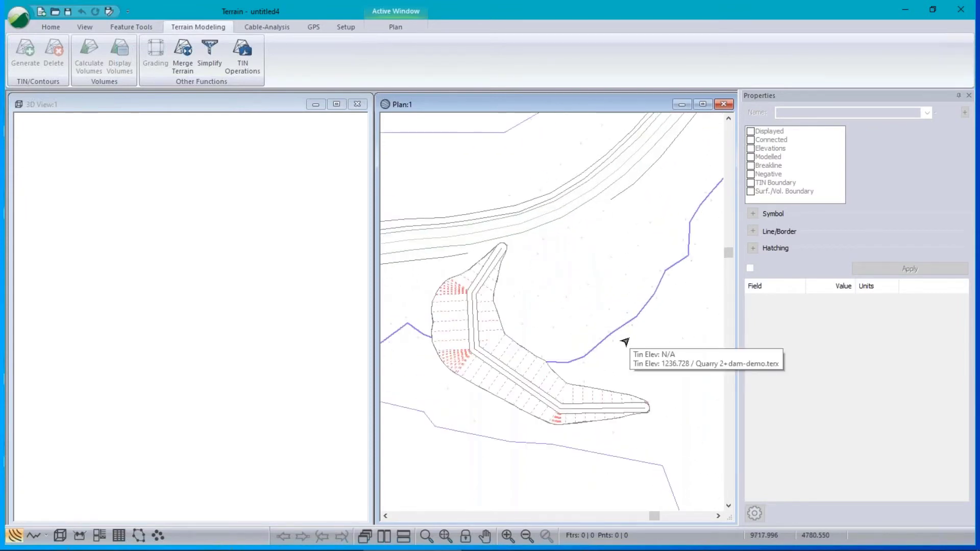
Create a new feature named water, digitized by mouse, with default elevation 1237.8 m.
left_click(54, 27)
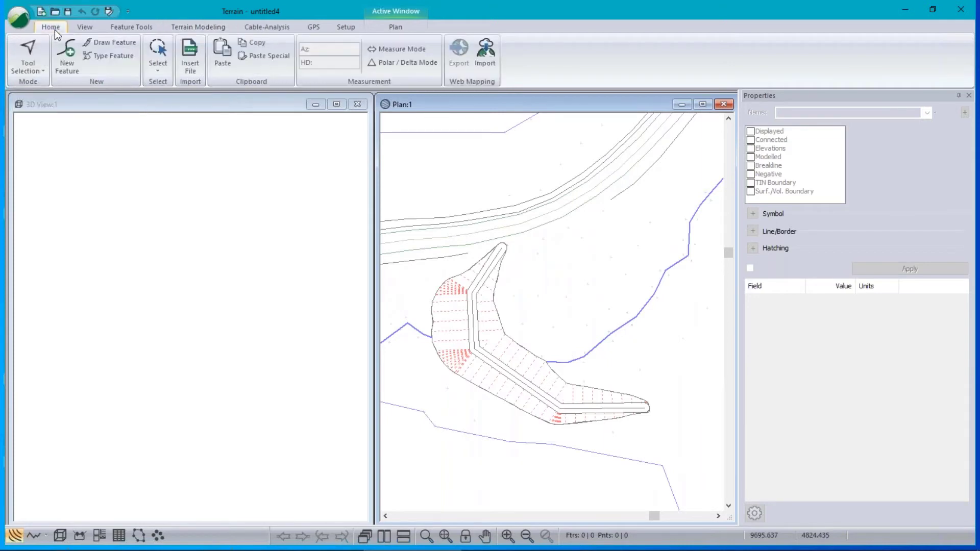
left_click(66, 64)
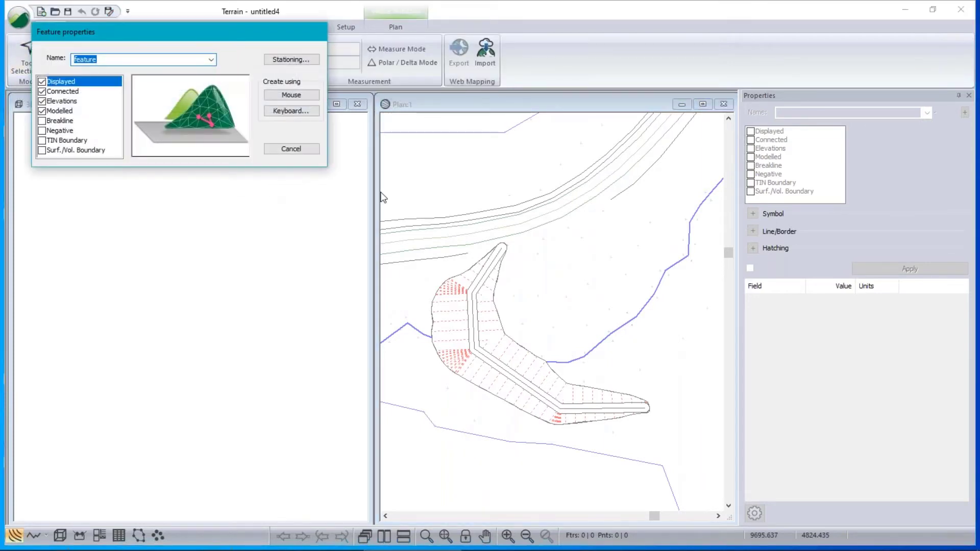
type("water")
left_click(42, 112)
left_click(289, 96)
left_click(517, 263)
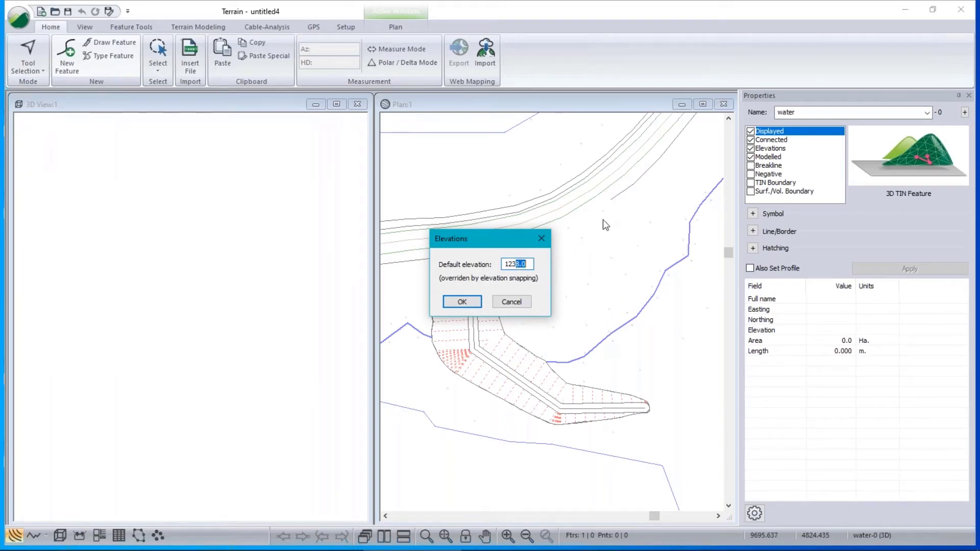
type("7")
left_click(465, 302)
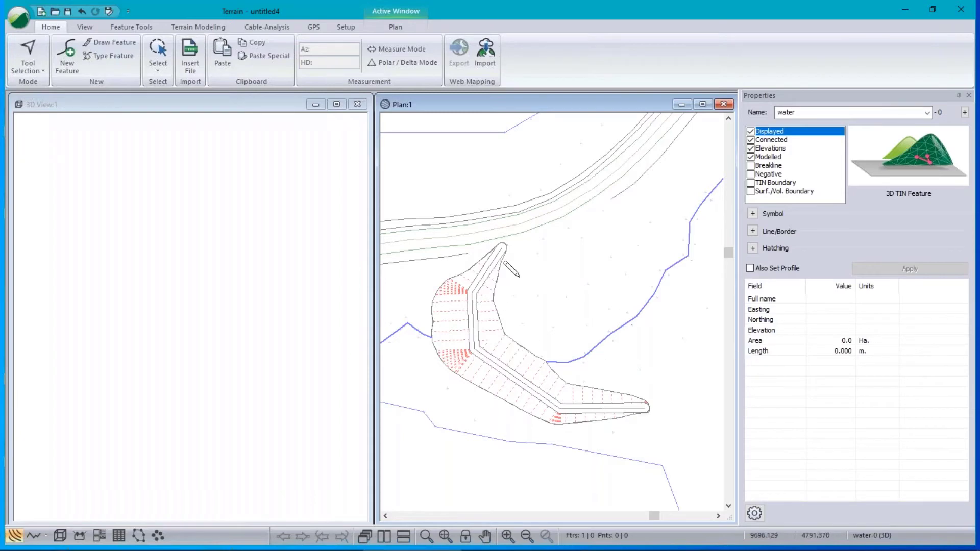
Trace six points along the dam's inner edge, from its upper tip to its far end.
scroll(512, 236, "up", 2)
left_click(479, 262)
scroll(562, 342, "down", 1)
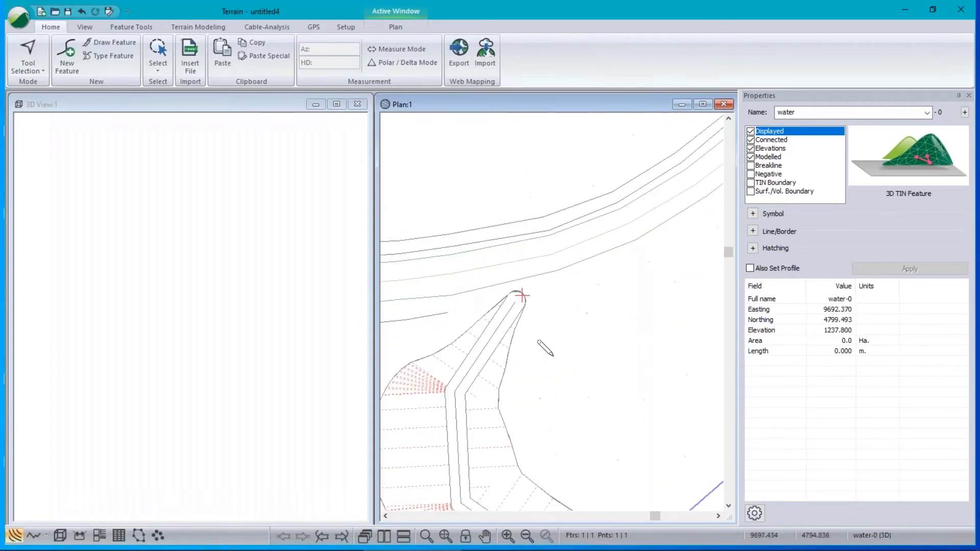
left_click(446, 407)
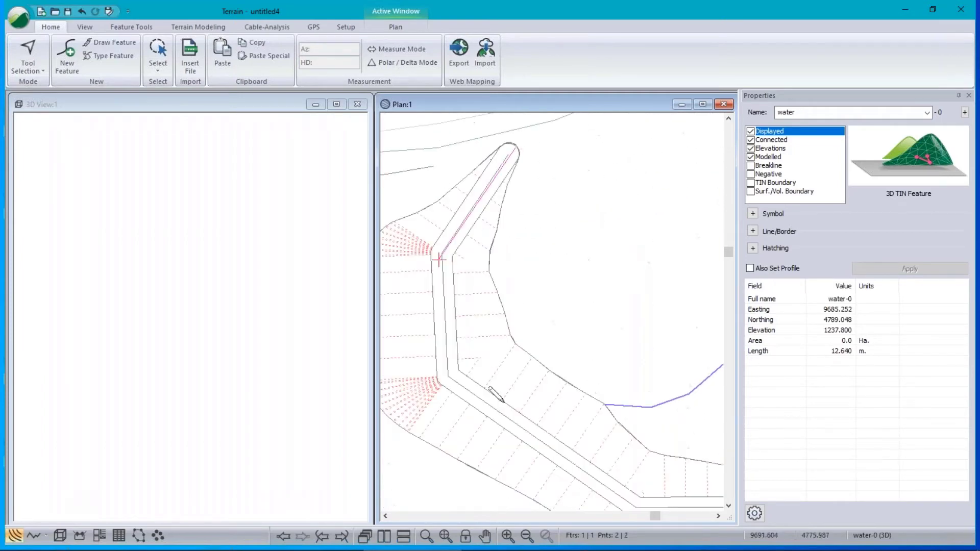
left_click(441, 377)
scroll(610, 408, "up", 1)
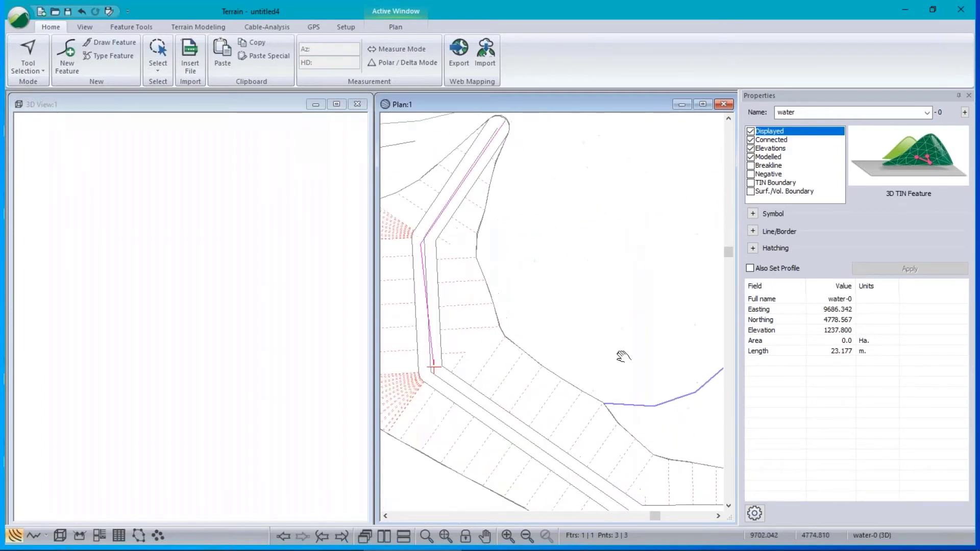
middle_click_drag(623, 357, 635, 251)
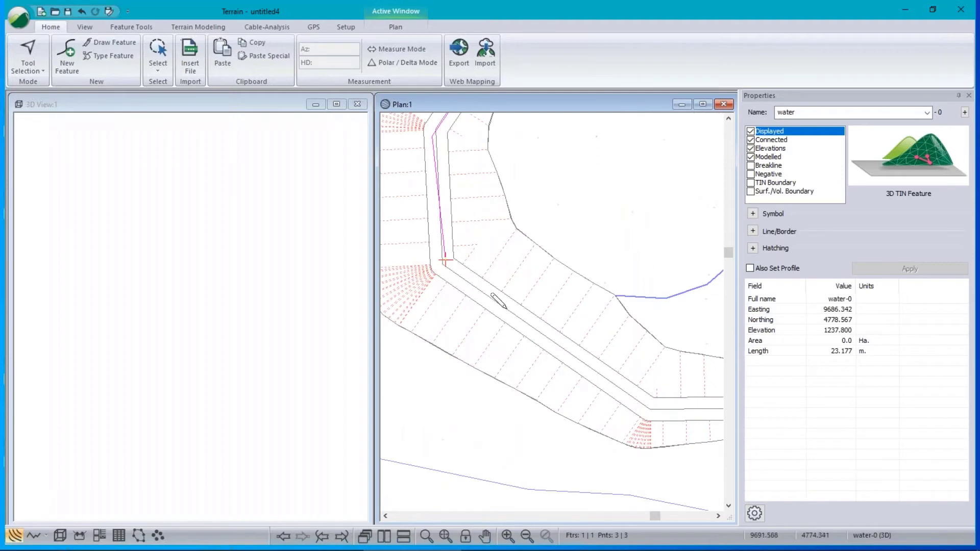
left_click(509, 367)
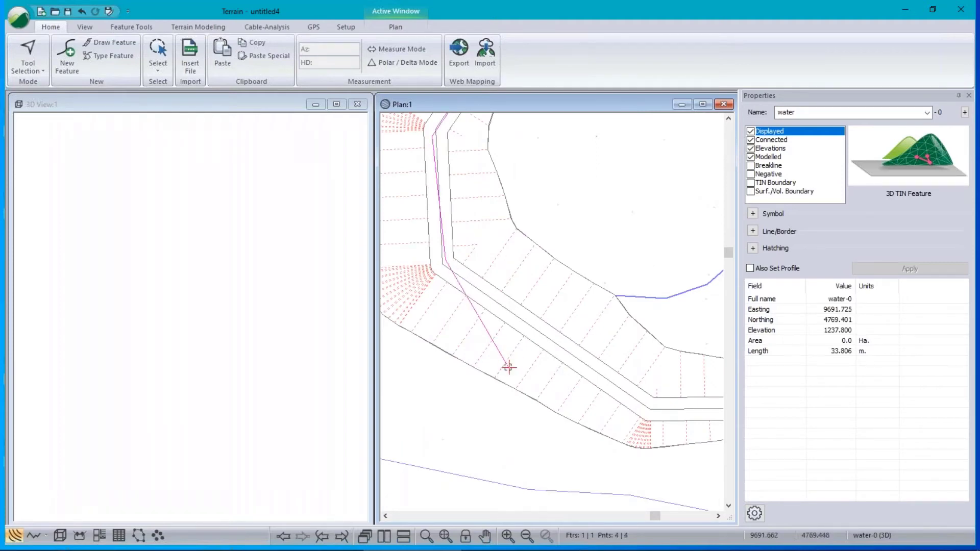
left_click(652, 407)
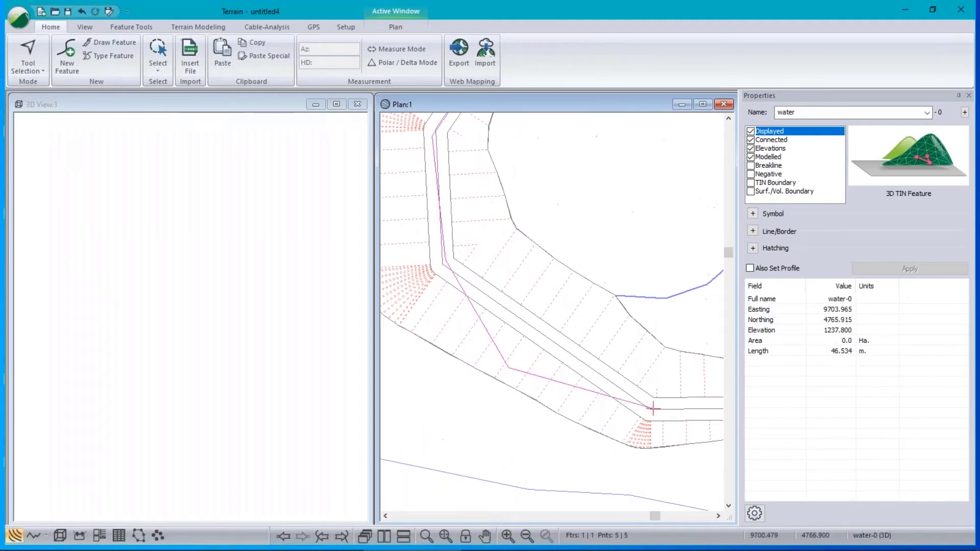
middle_click_drag(622, 307, 389, 330)
scroll(387, 337, "up", 1)
left_click(662, 439)
scroll(585, 306, "down", 10)
scroll(585, 305, "down", 1)
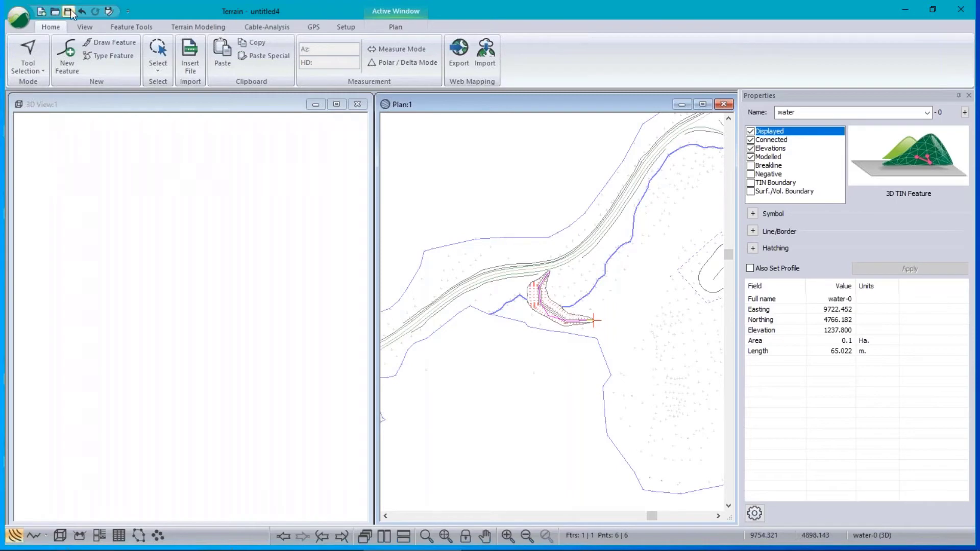
Save the new project as demo-water.terx.
key("ctrl+s")
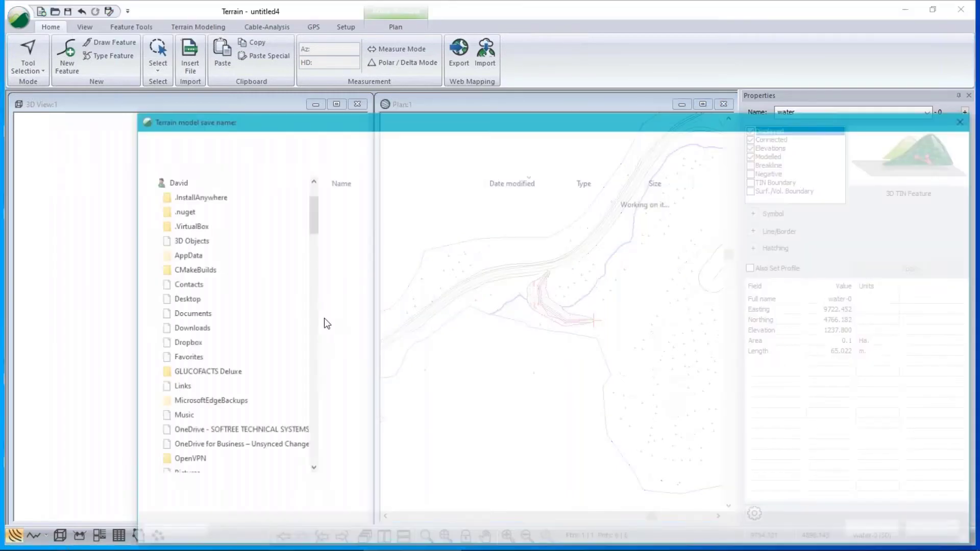
type("demo-water")
key("Return")
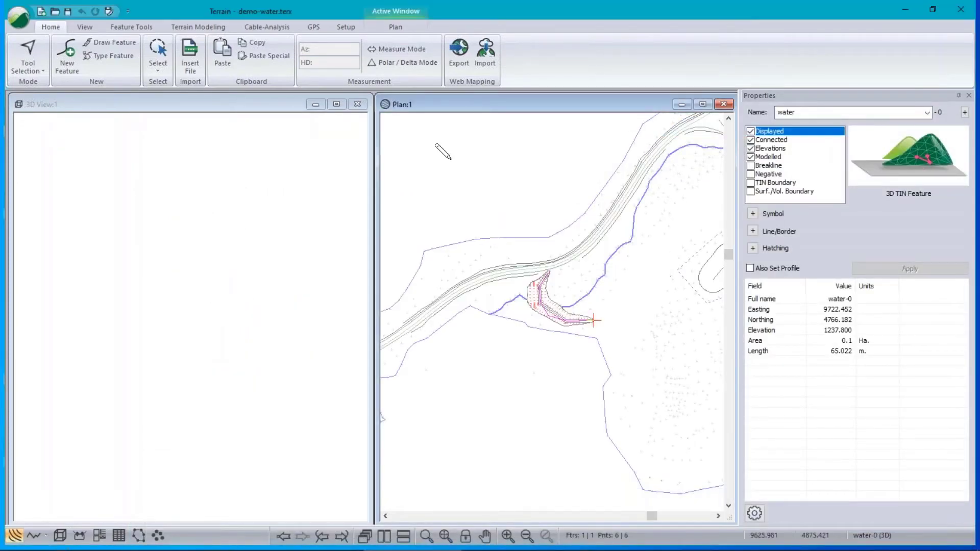
Reopen the Quarry 2+dam-demo.terx project.
left_click(20, 22)
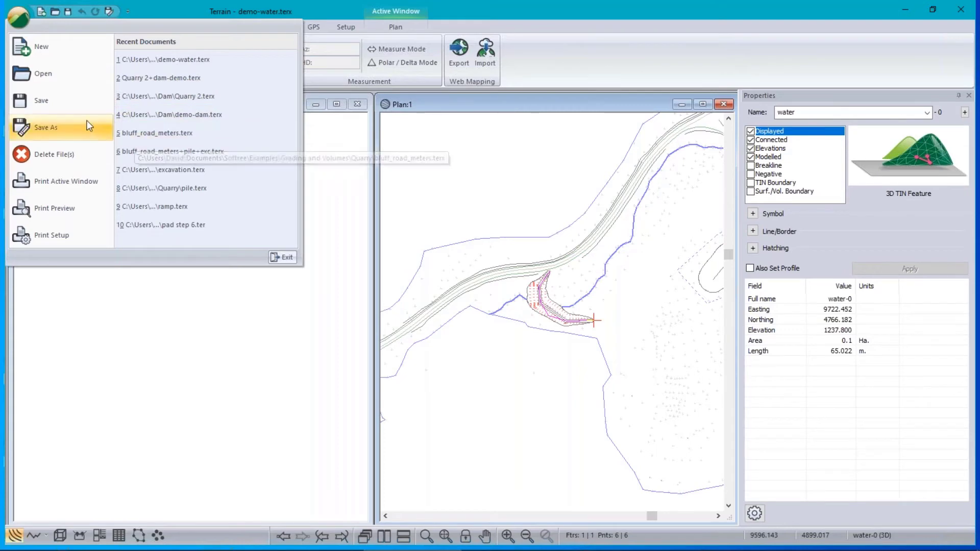
left_click(44, 76)
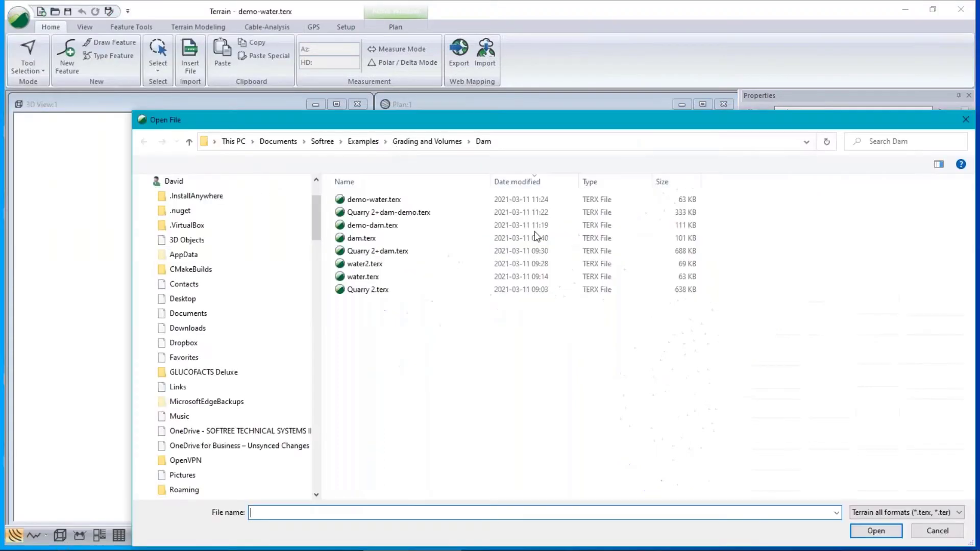
left_click(452, 213)
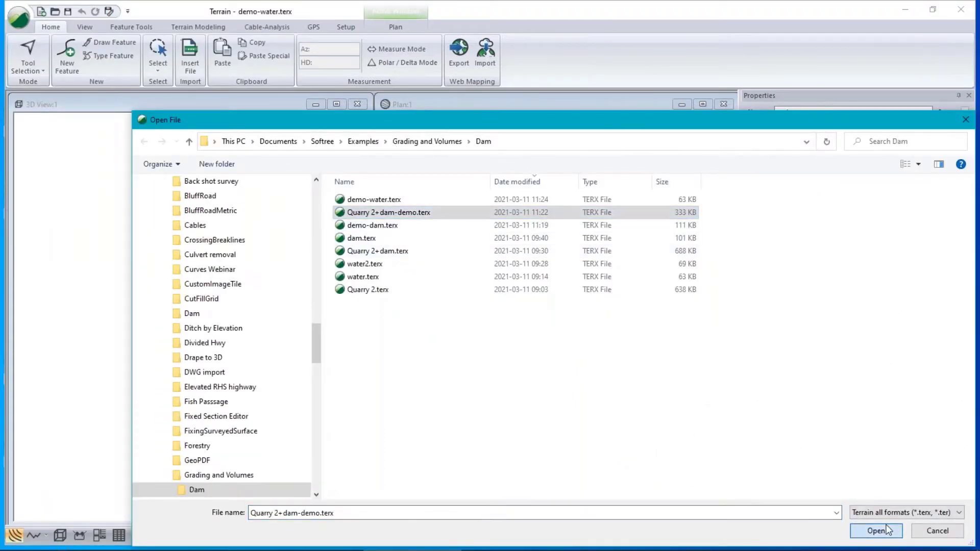
left_click(876, 530)
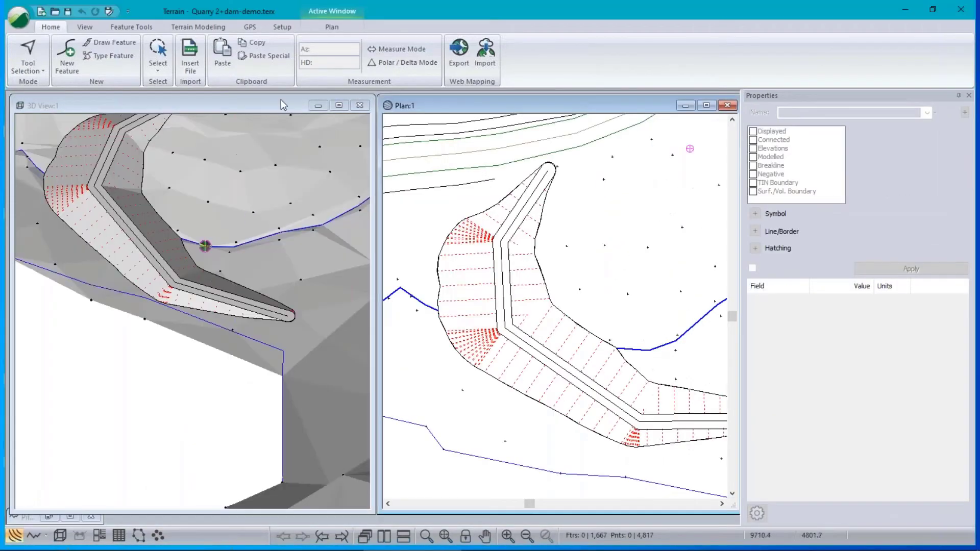
Regenerate the quarry-dam contours with unlabelled major contours at interval 10 and minor at 1.
left_click(202, 29)
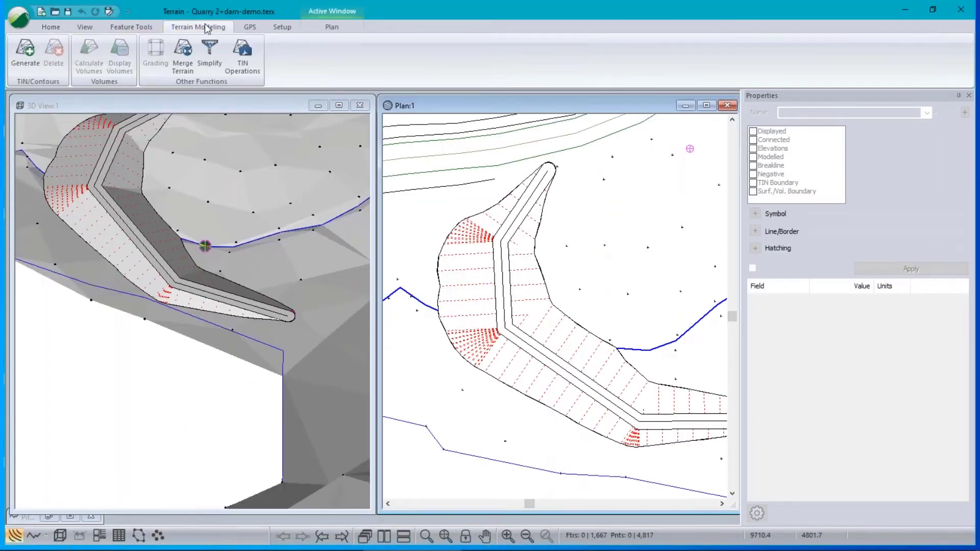
left_click(21, 56)
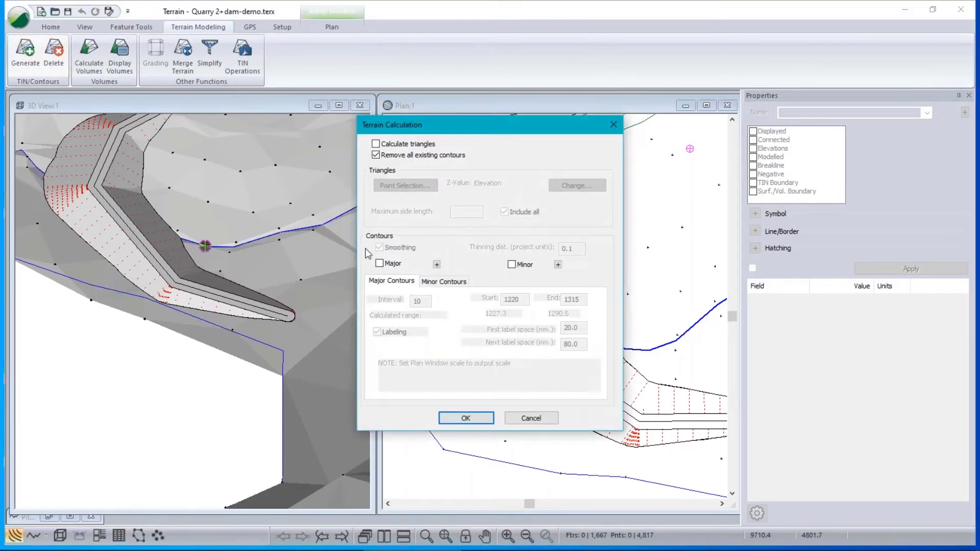
left_click(380, 264)
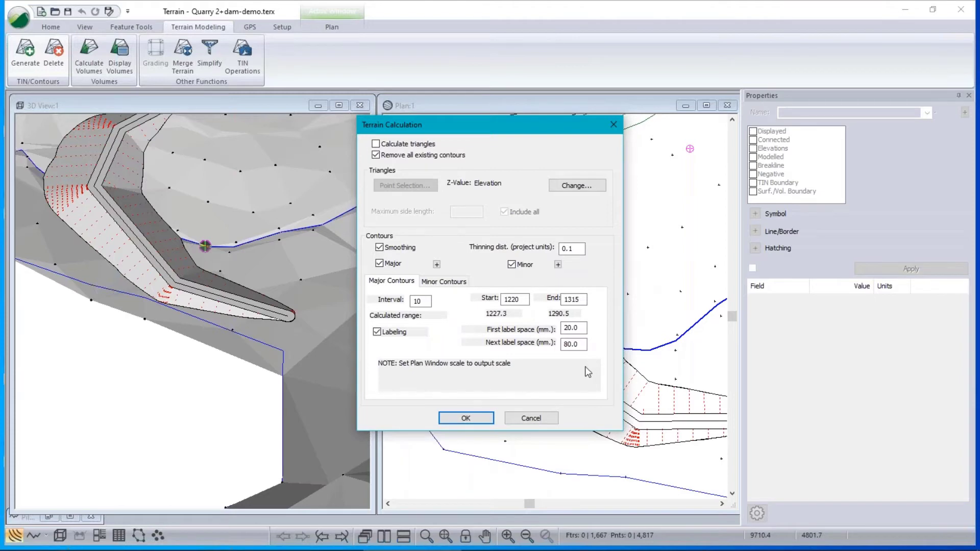
left_click(377, 333)
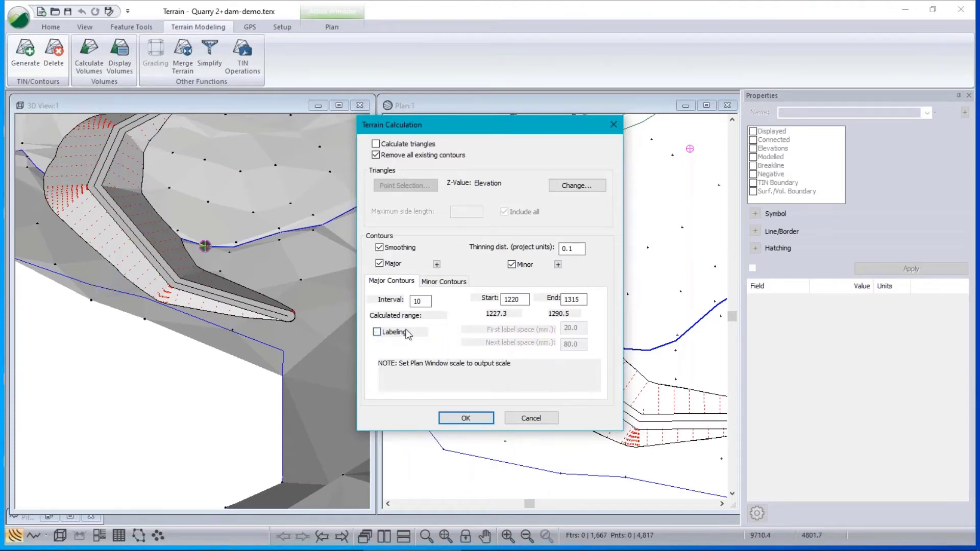
left_click(444, 281)
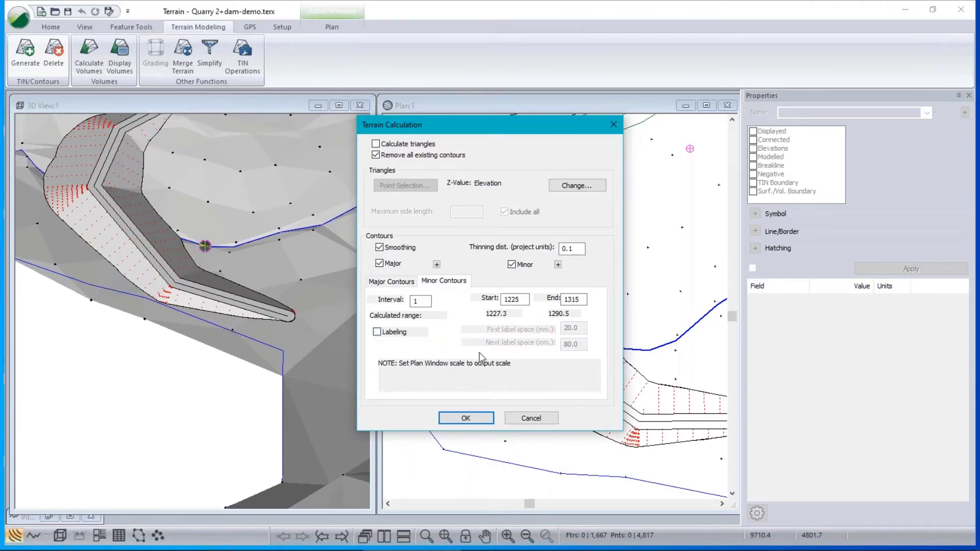
left_click(391, 281)
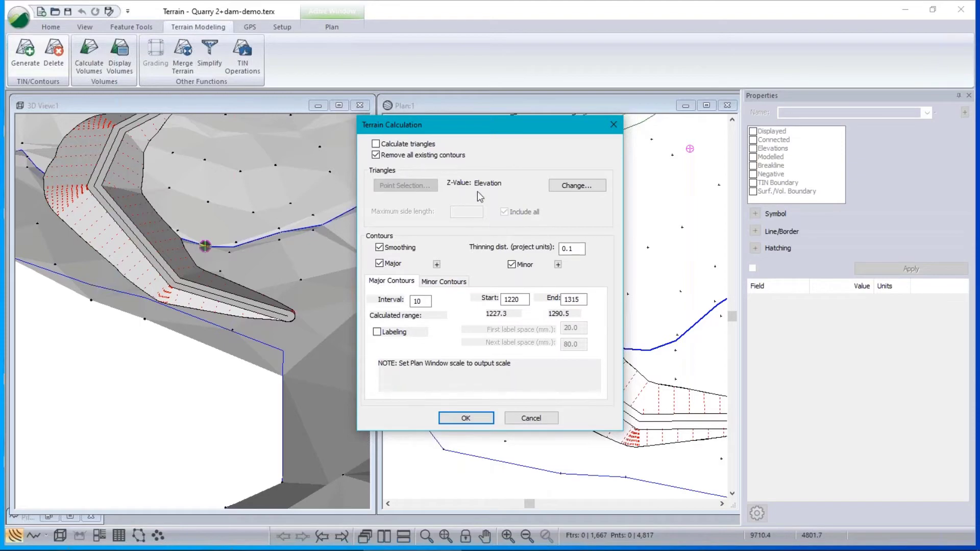
left_click(467, 418)
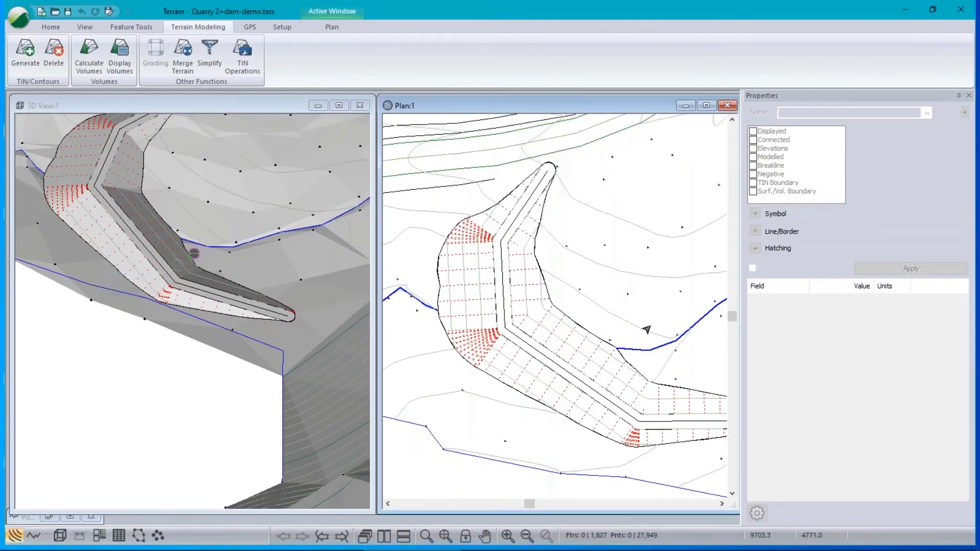
middle_click_drag(638, 320, 484, 373)
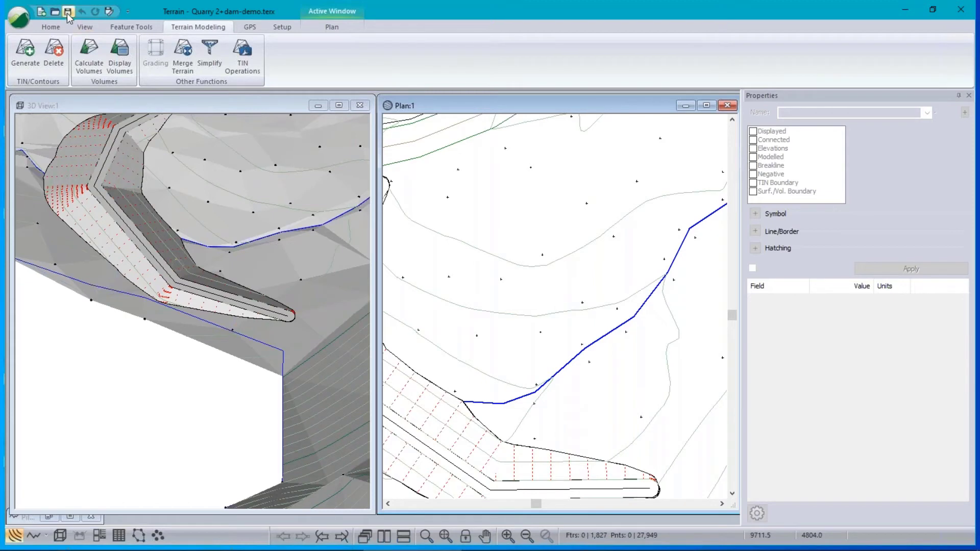
Open demo-water.terx from the Dam folder.
left_click(20, 16)
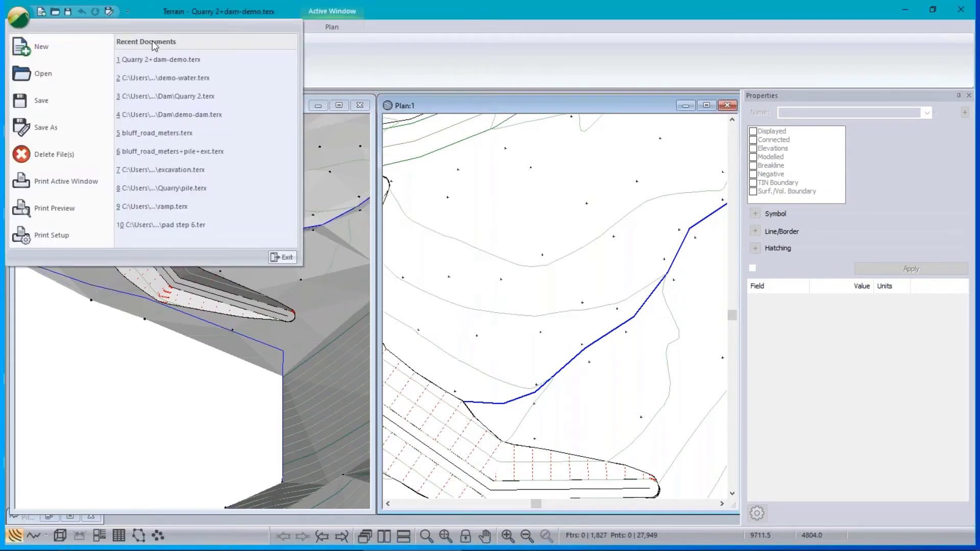
left_click(82, 71)
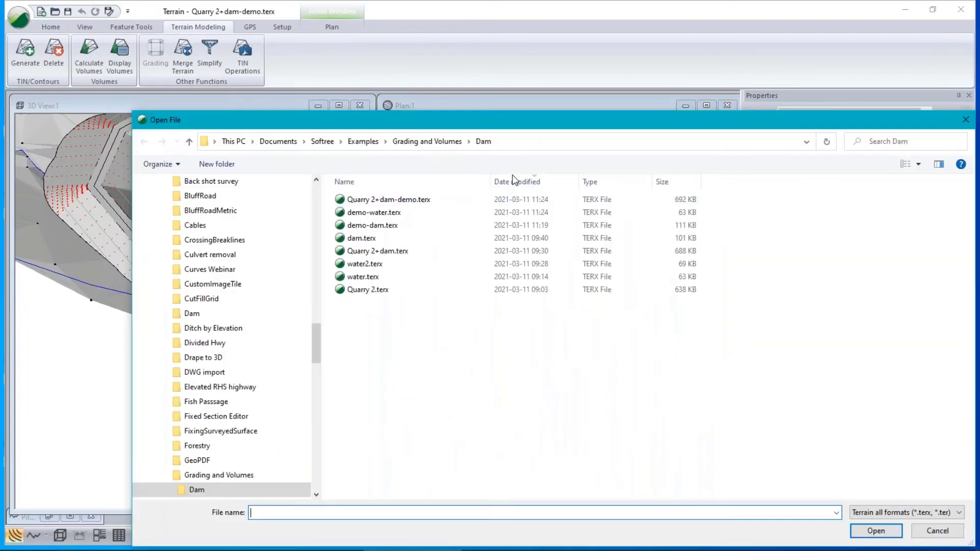
left_click(348, 214)
left_click(876, 531)
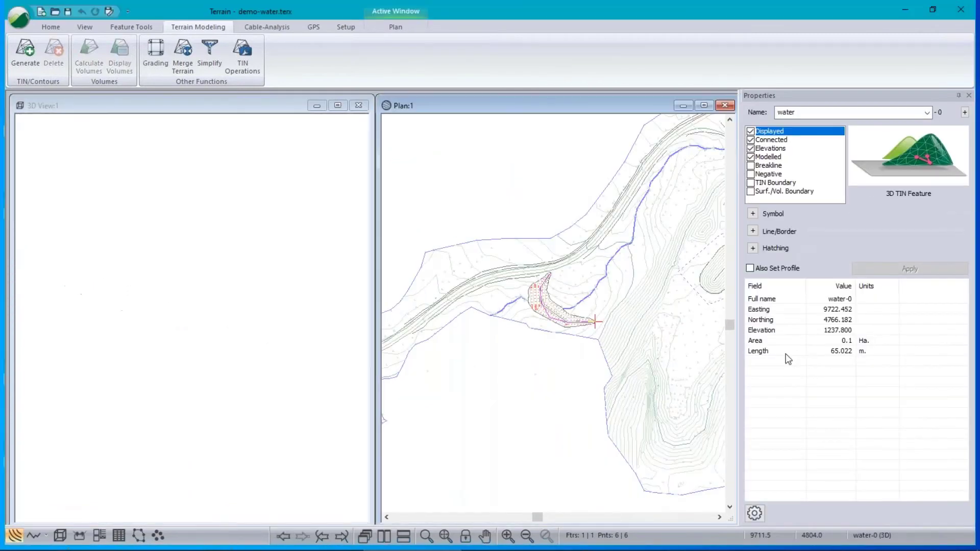
Extend the water-0 feature with four new vertices around the area behind the dam.
scroll(551, 301, "up", 3)
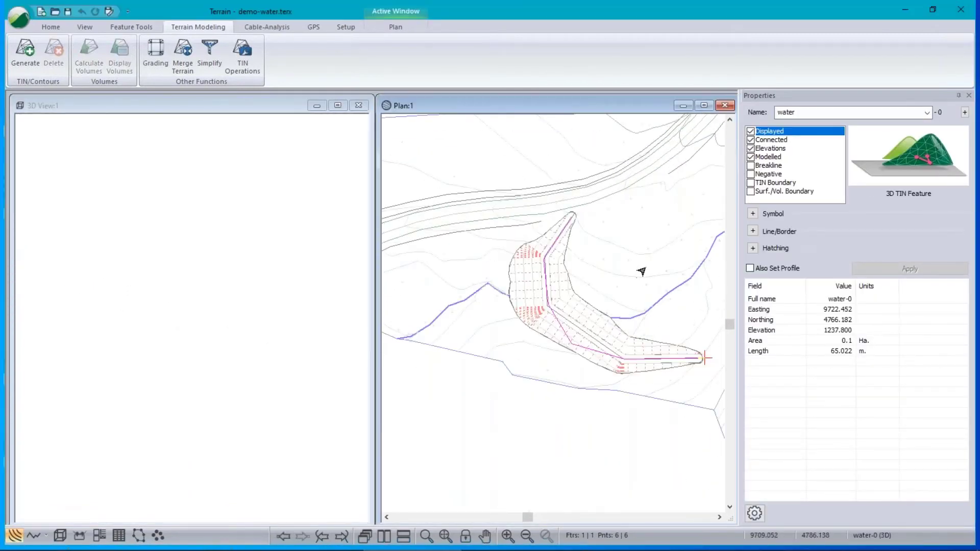
middle_click_drag(642, 272, 462, 313)
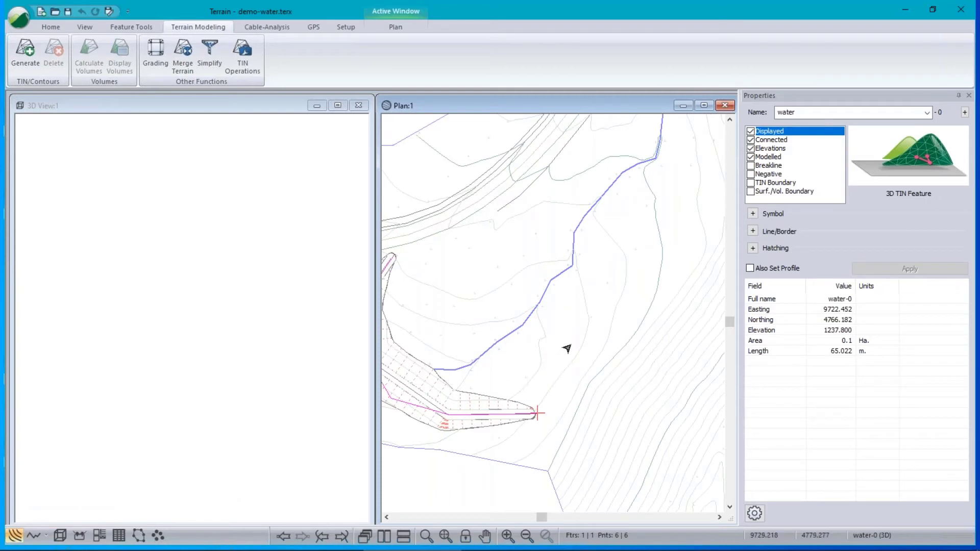
mouse_move(582, 309)
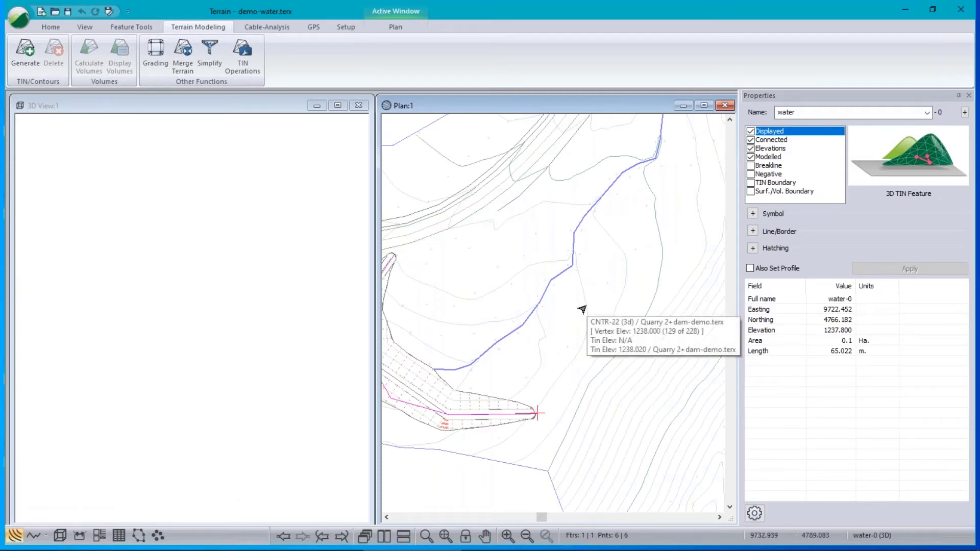
right_click(582, 348)
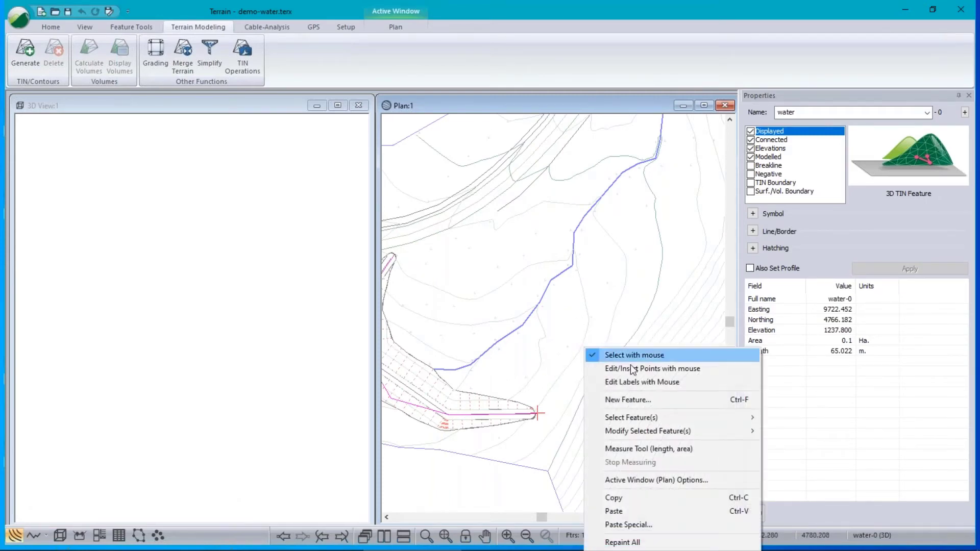
left_click(629, 400)
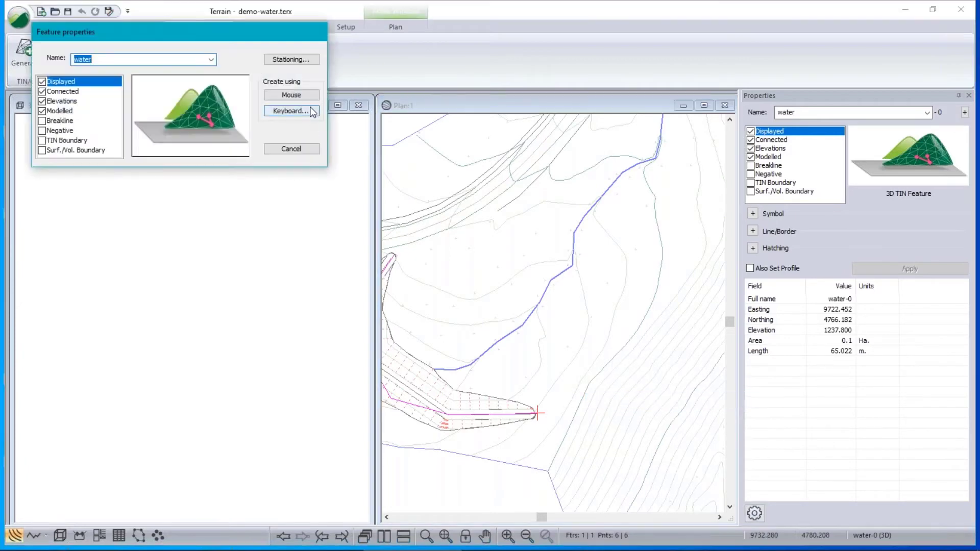
left_click(291, 149)
right_click(577, 164)
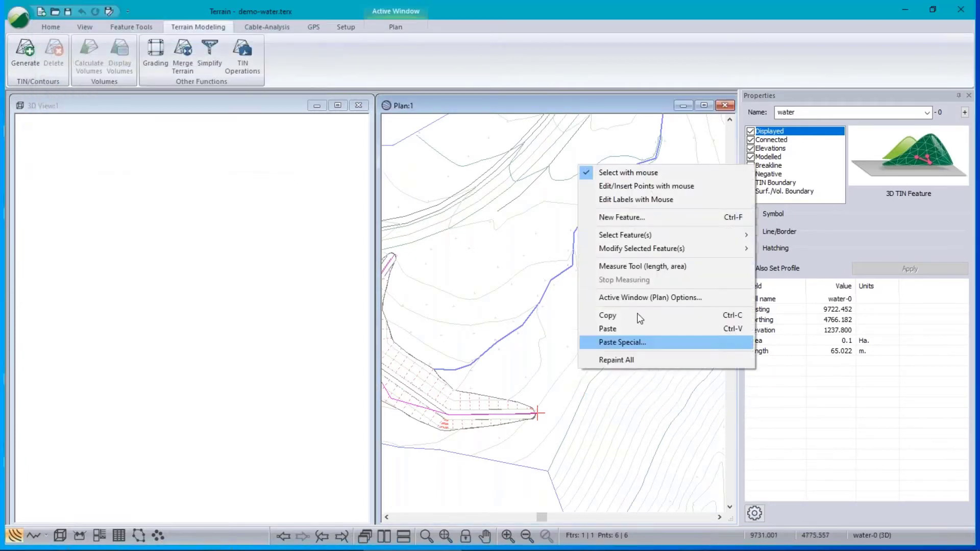
left_click(607, 185)
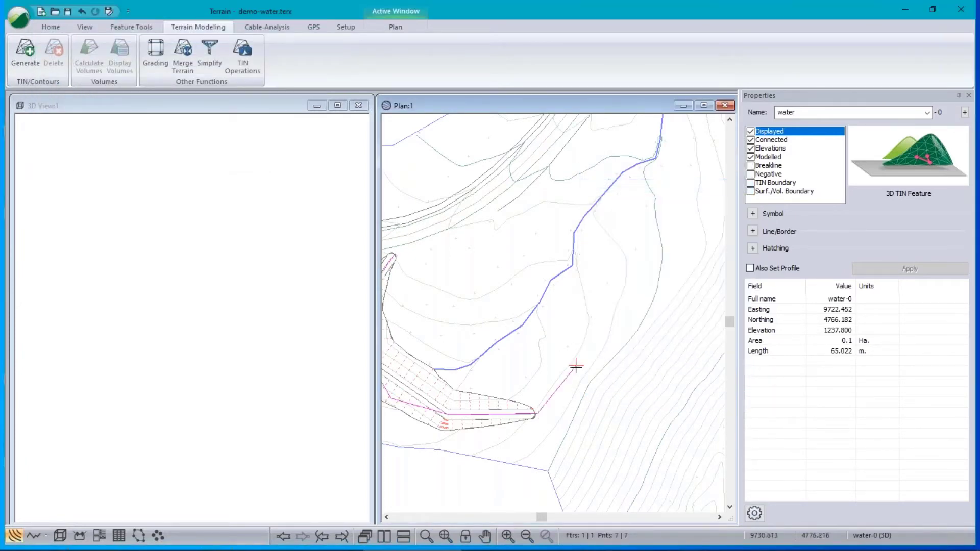
left_click(596, 337)
left_click(556, 314)
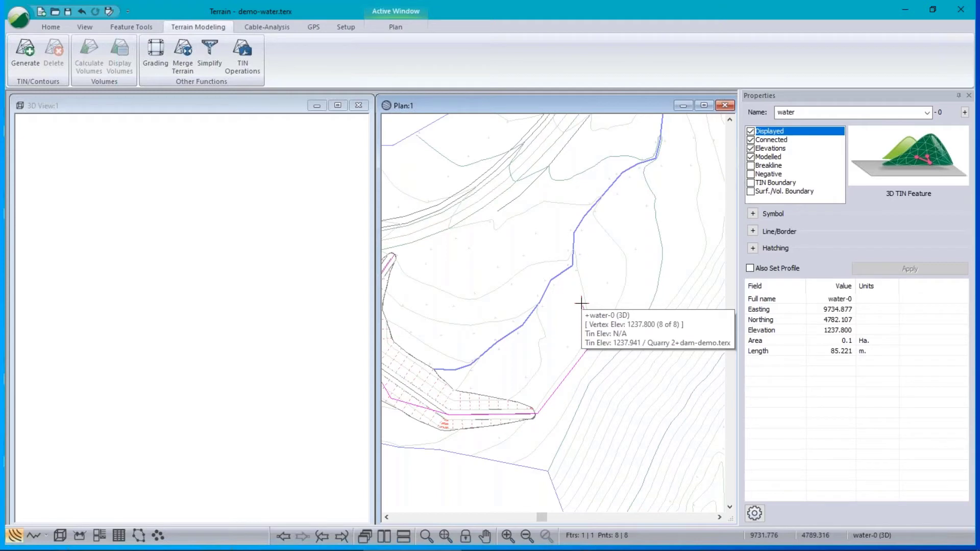
left_click(603, 293)
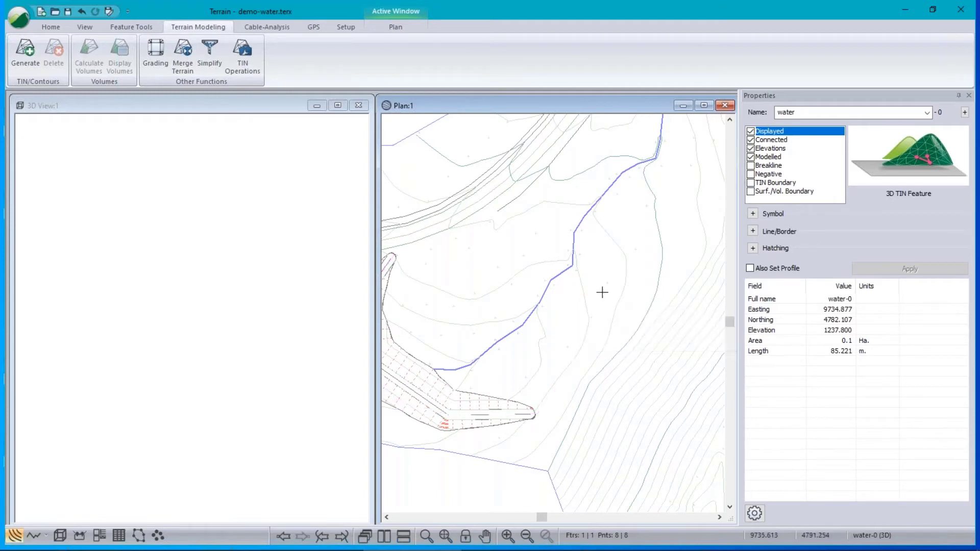
left_click(588, 231)
Close water-0 into a 149.519 m polygon and tick TIN Boundary.
right_click(499, 248)
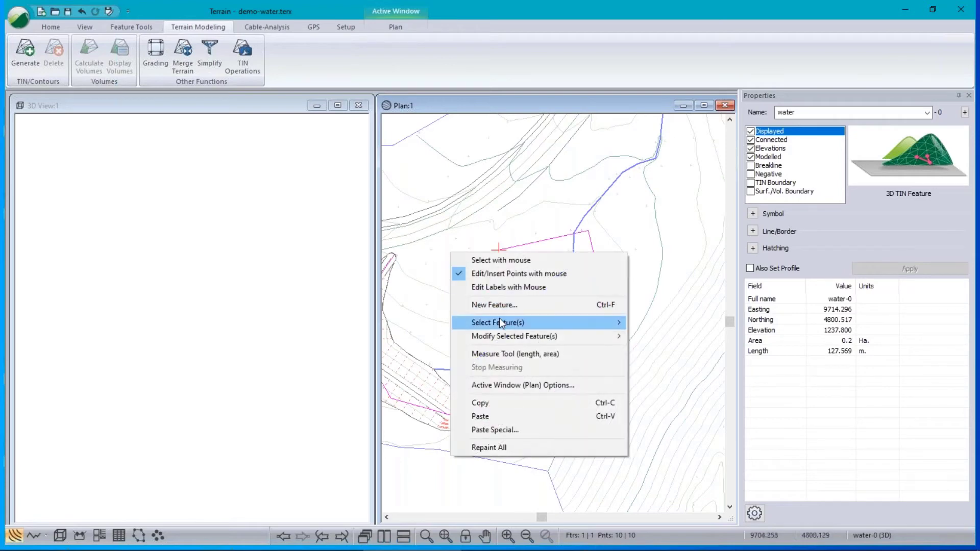
mouse_move(510, 336)
left_click(661, 109)
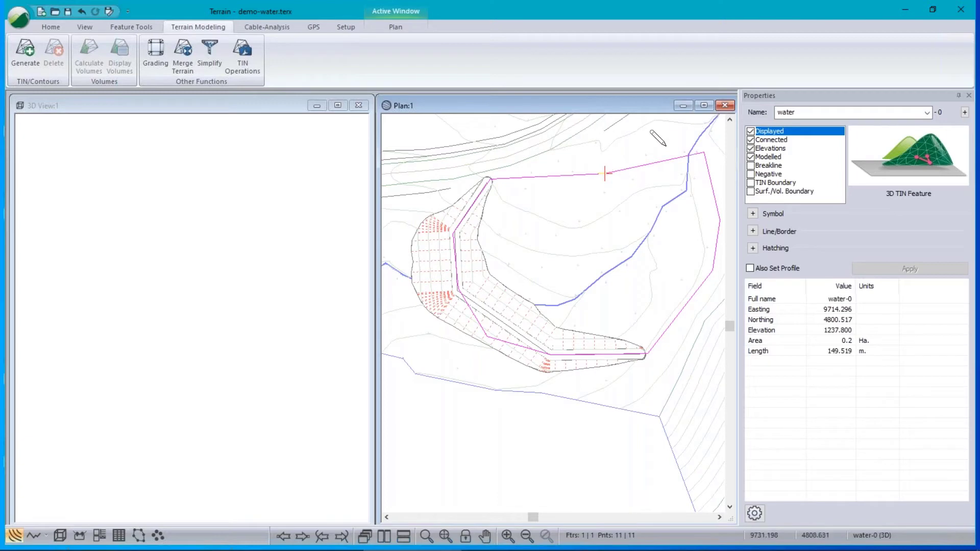
left_click(752, 183)
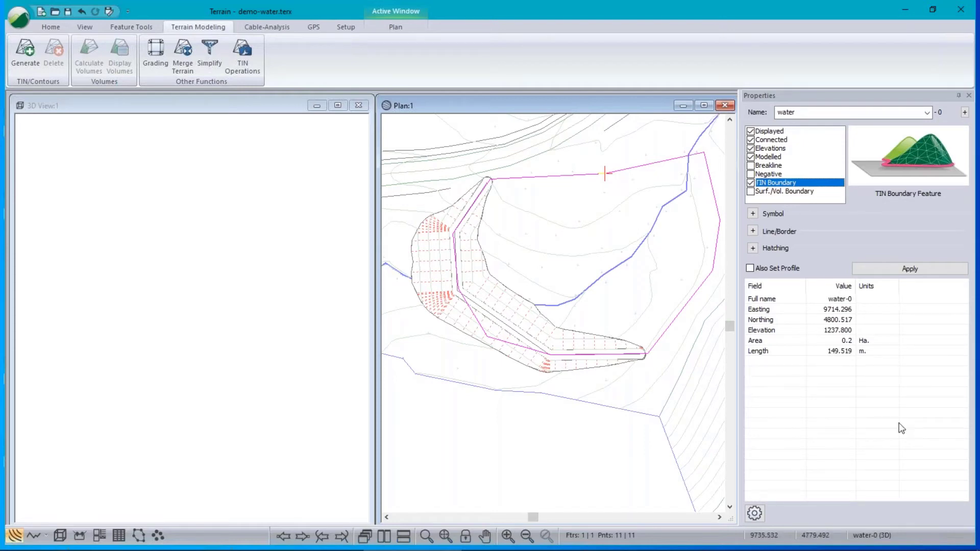
Generate the demo-water TIN with minor contours off and Include all triangles checked.
left_click(34, 65)
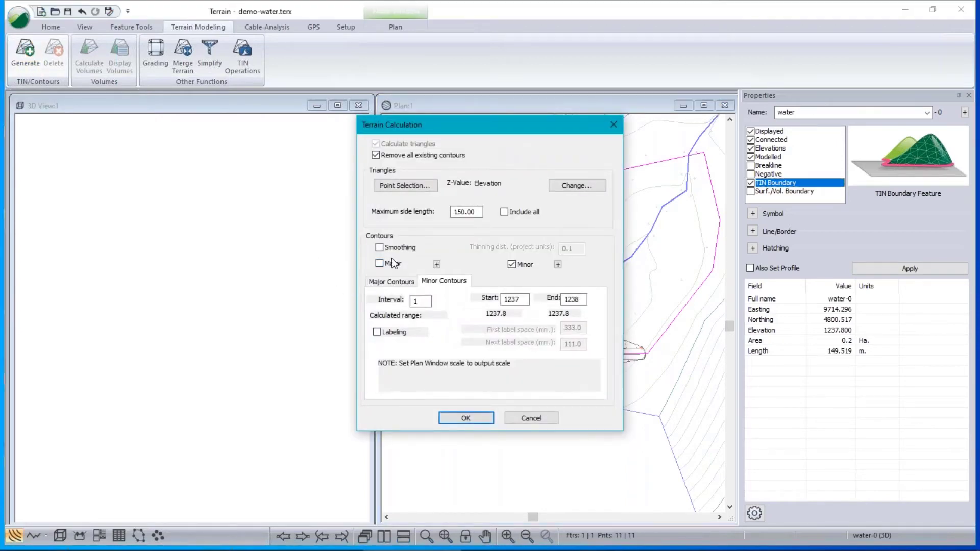
left_click(519, 266)
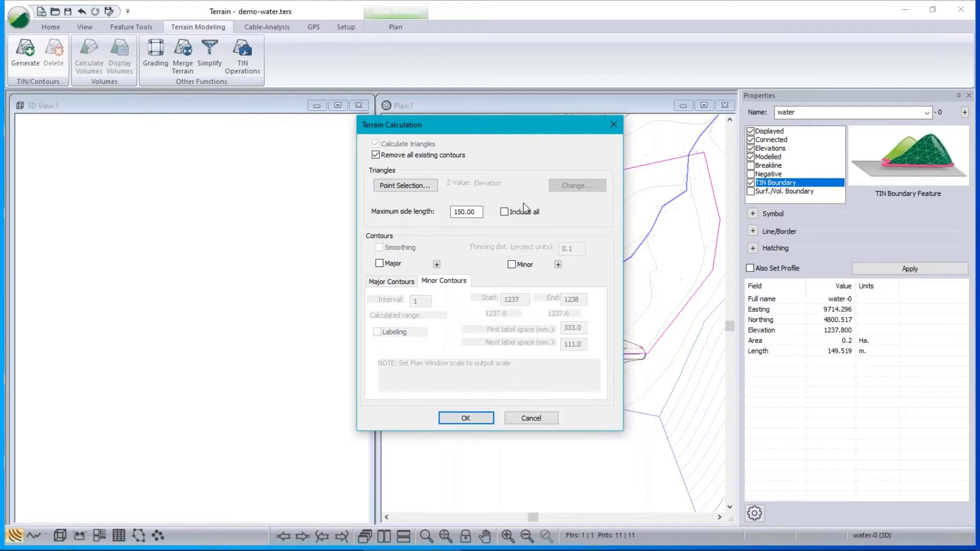
left_click(507, 213)
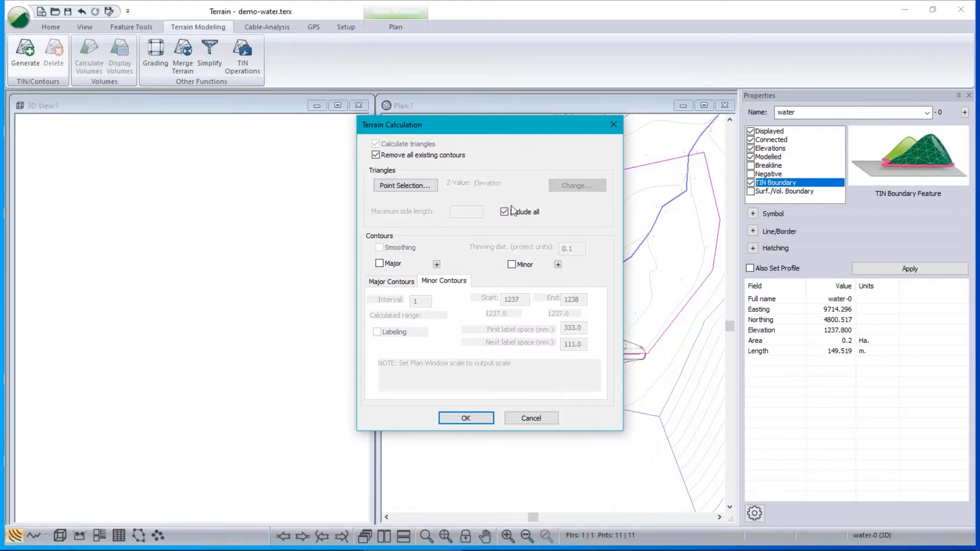
left_click(466, 418)
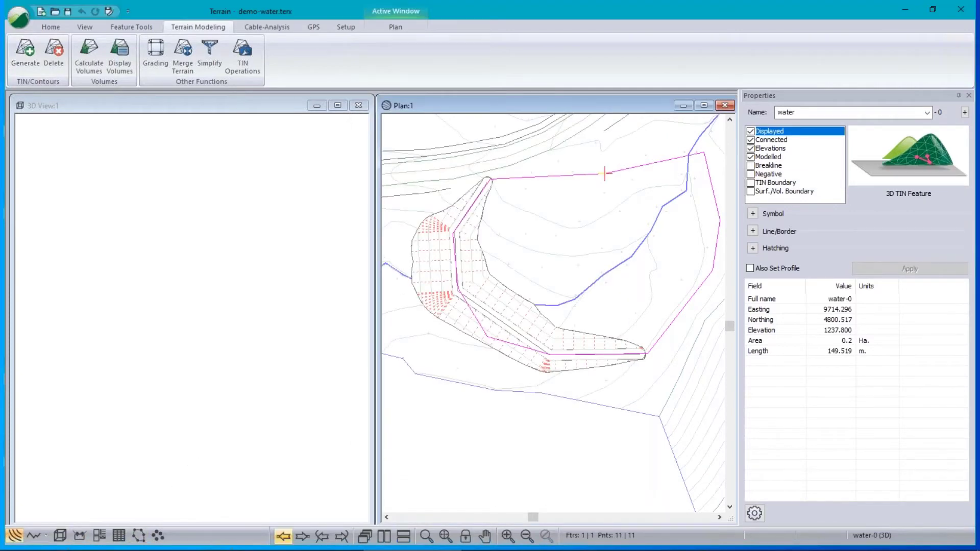
Zoom to extents and tilt the 3D view to show the pond surface, then open Calculate Volumes.
left_click(211, 106)
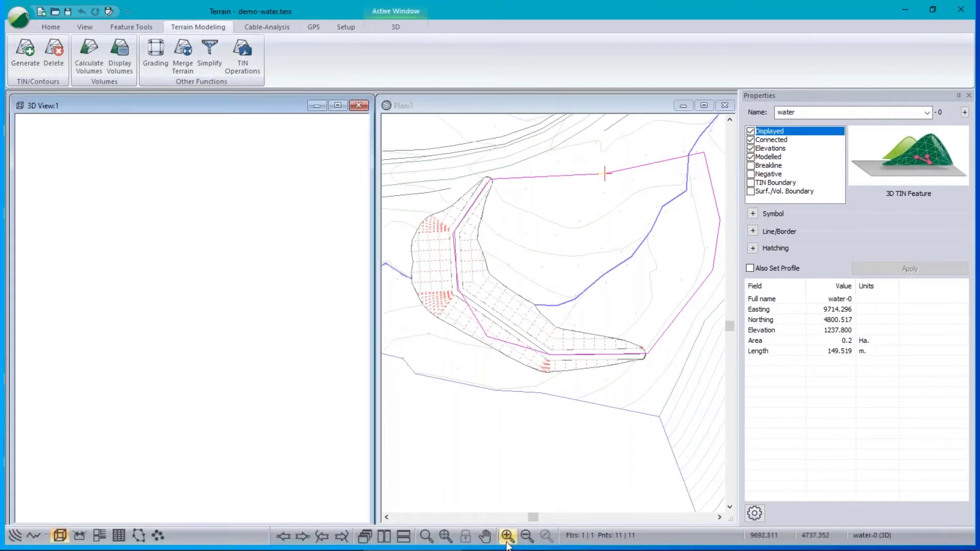
left_click(444, 540)
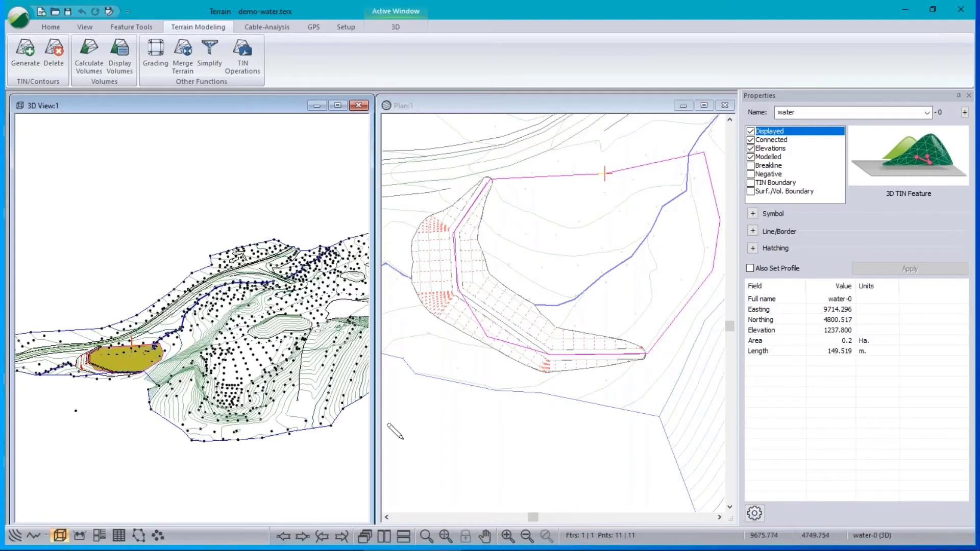
mouse_move(131, 387)
left_mouse_down()
mouse_move(174, 481)
mouse_move(146, 438)
mouse_move(145, 384)
mouse_move(132, 377)
left_mouse_up()
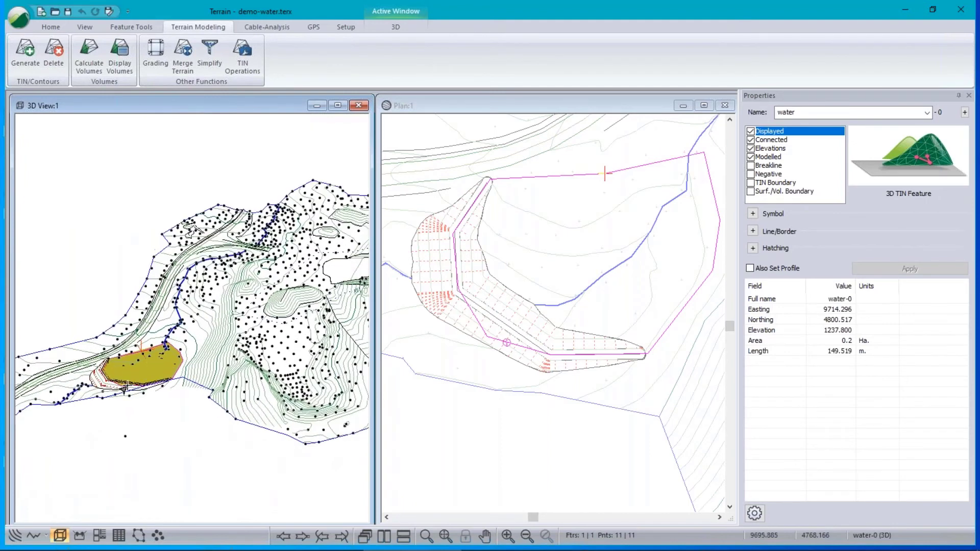
scroll(131, 368, "up", 4)
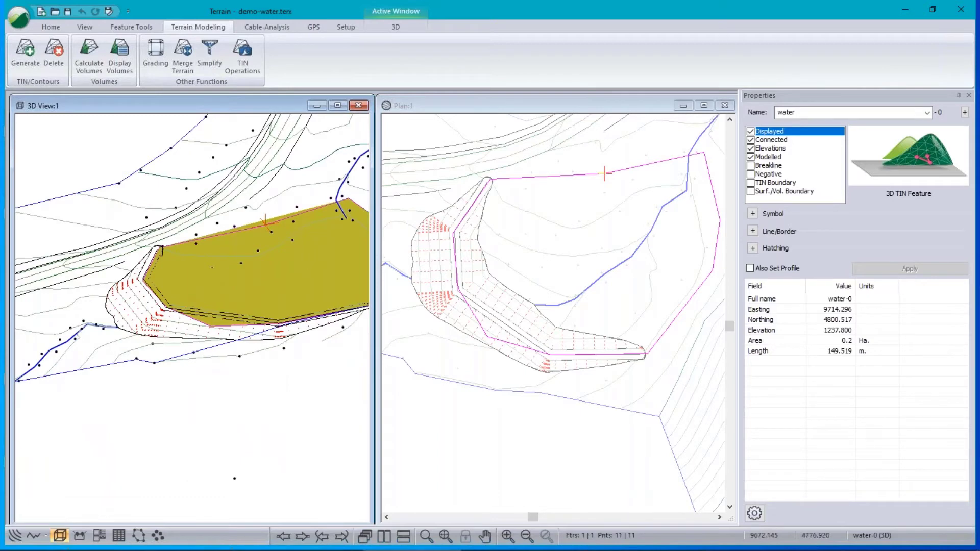
mouse_move(596, 169)
left_click(88, 55)
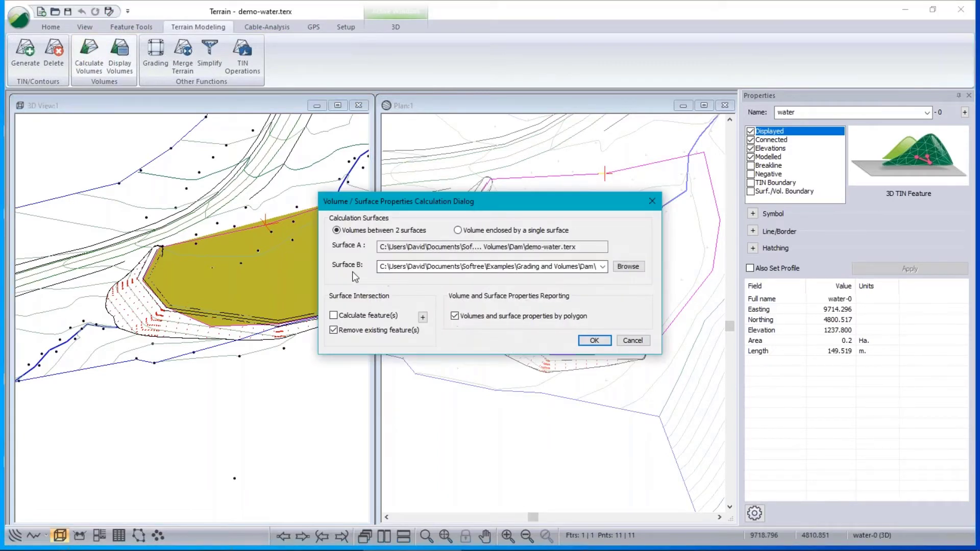
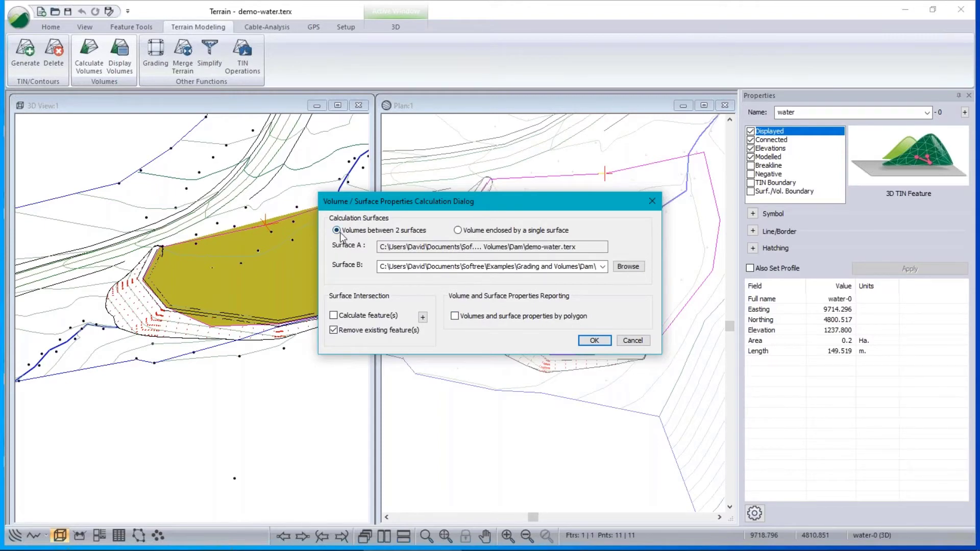
Run the two-surface volume calculation (cut 216.4, fill 869.2 m³) and close the report.
left_click(601, 340)
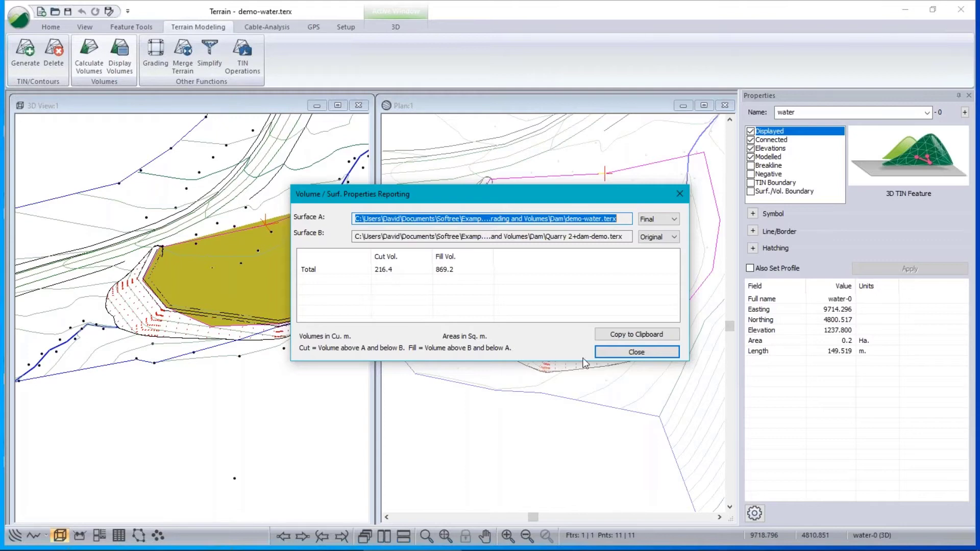
left_click(653, 351)
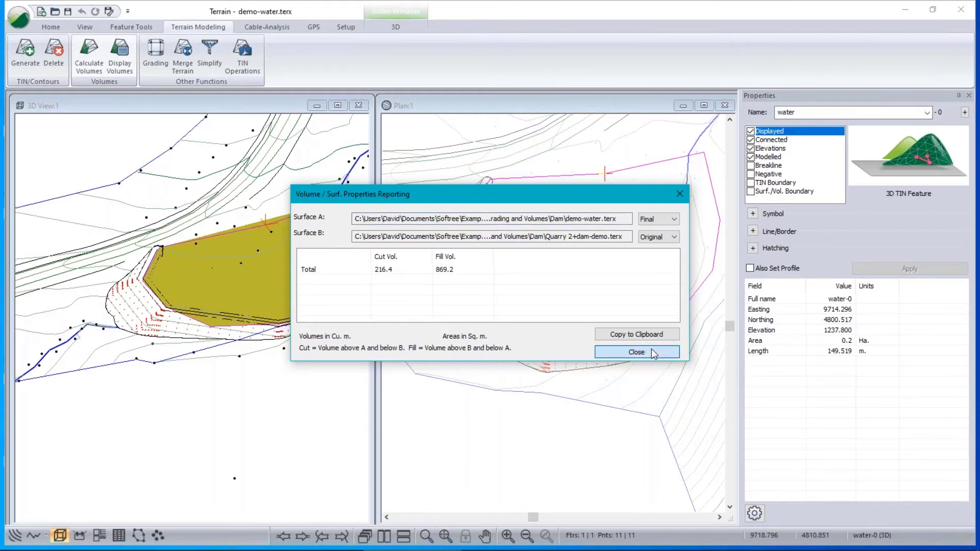
left_click(653, 353)
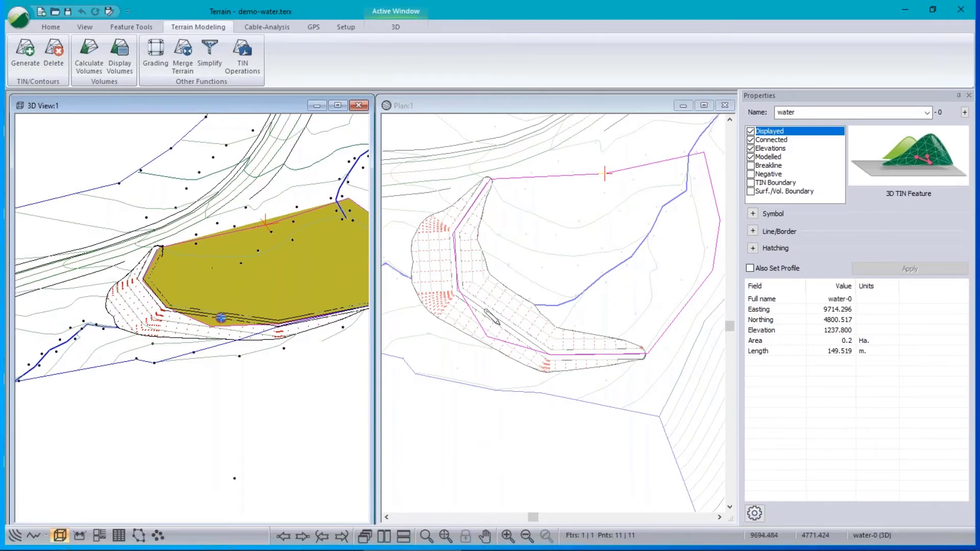
Zoom and orbit the 3D view onto the pond slopes, then zoom out and pan the plan to the whole pit.
scroll(474, 314, "up", 4)
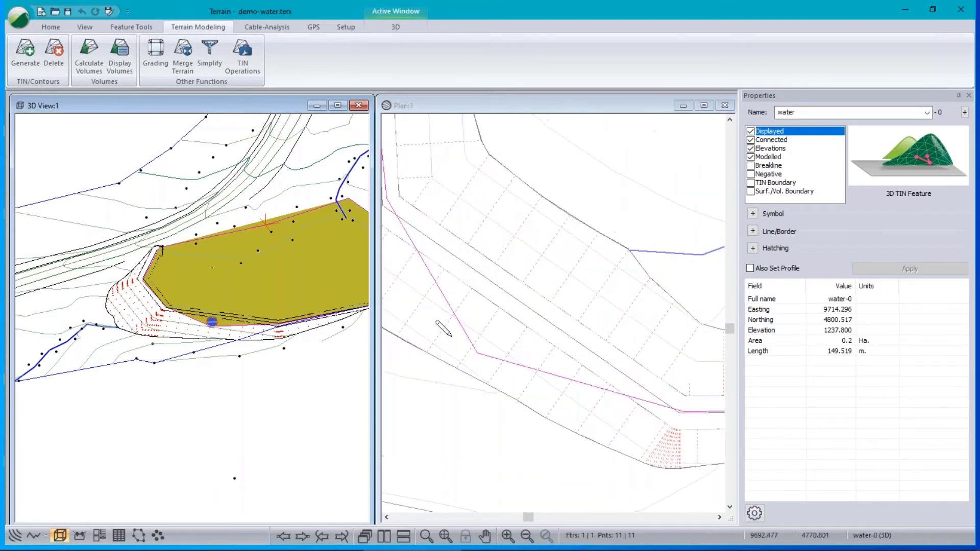
middle_click_drag(237, 331, 143, 313)
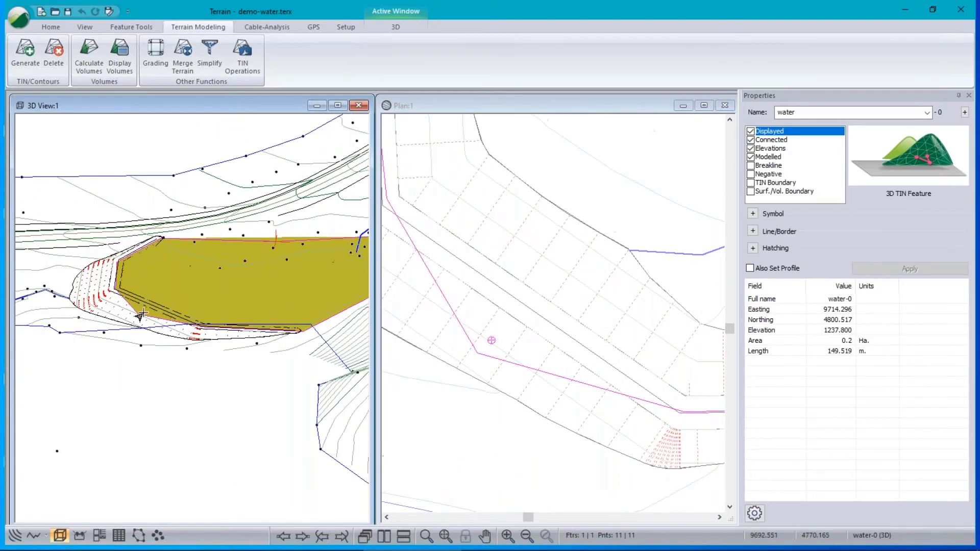
scroll(139, 314, "up", 3)
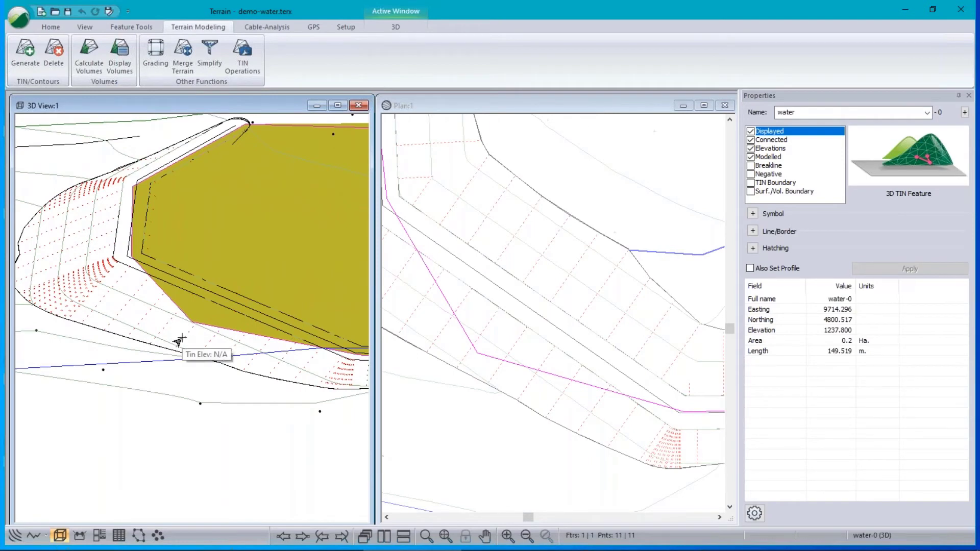
scroll(654, 312, "down", 3)
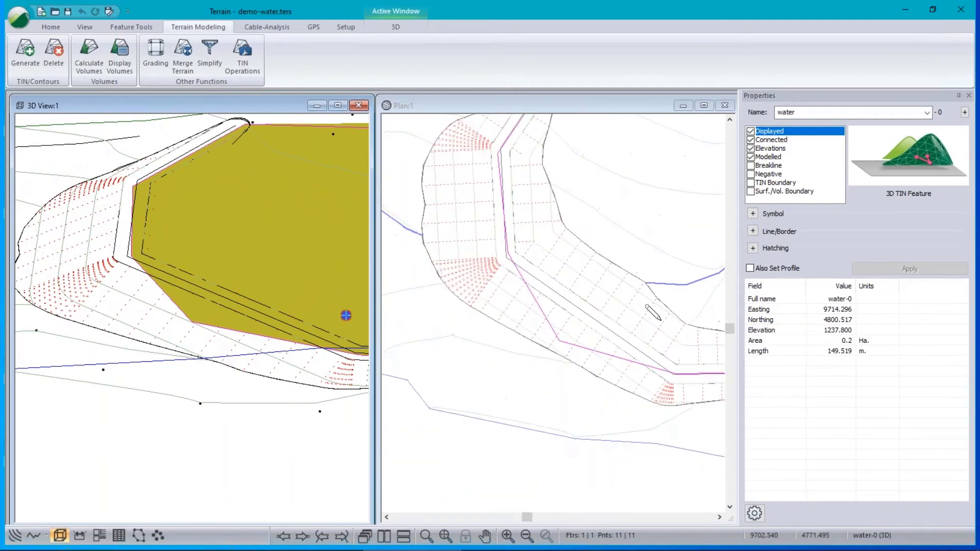
middle_click_drag(654, 313, 508, 432)
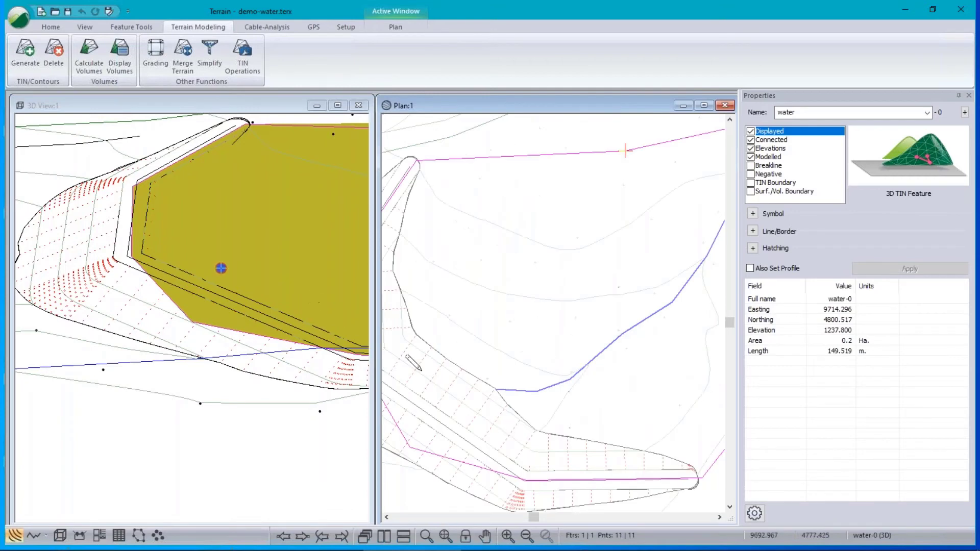
scroll(607, 365, "down", 2)
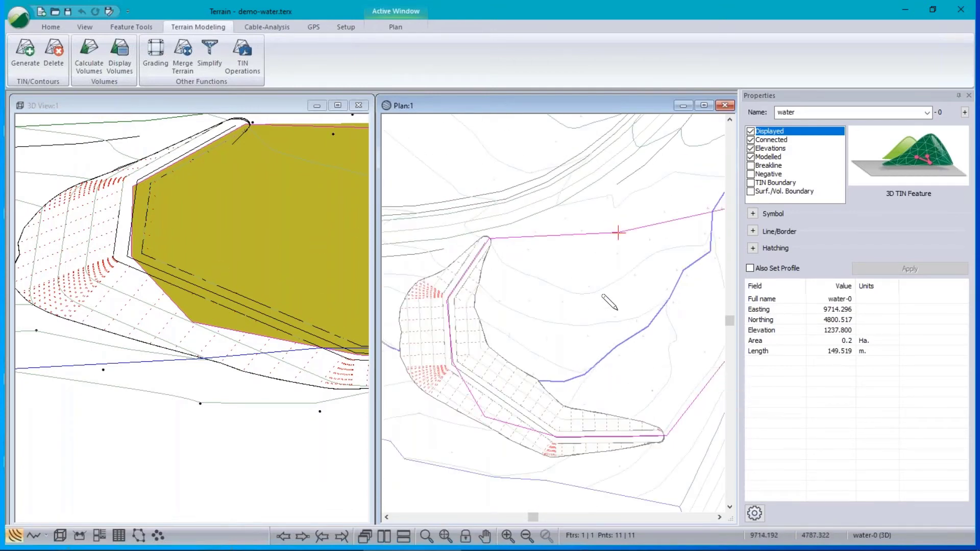
scroll(617, 310, "down", 2)
middle_click_drag(645, 328, 623, 298)
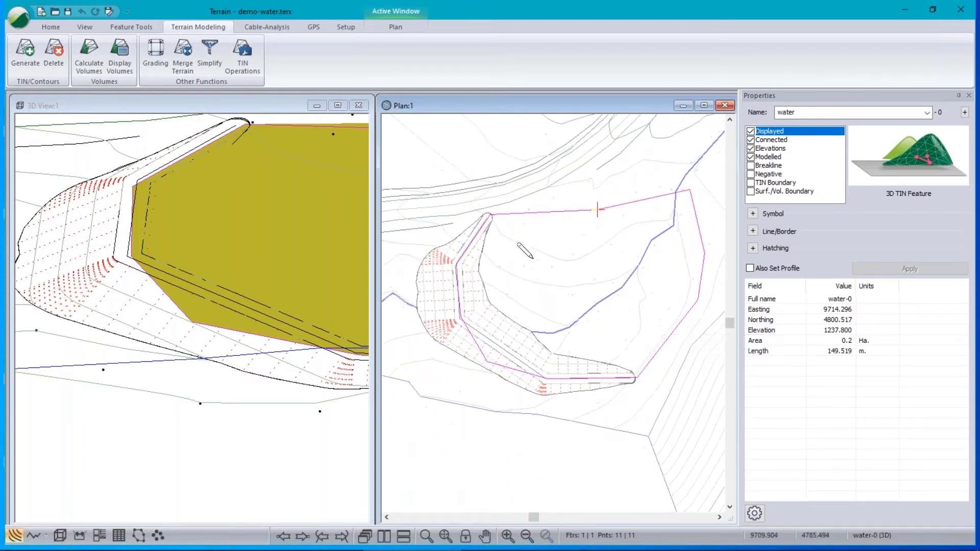
Recalculate volumes with Calculate feature(s) ticked to create surface intersection lines, then close the report.
left_click(97, 67)
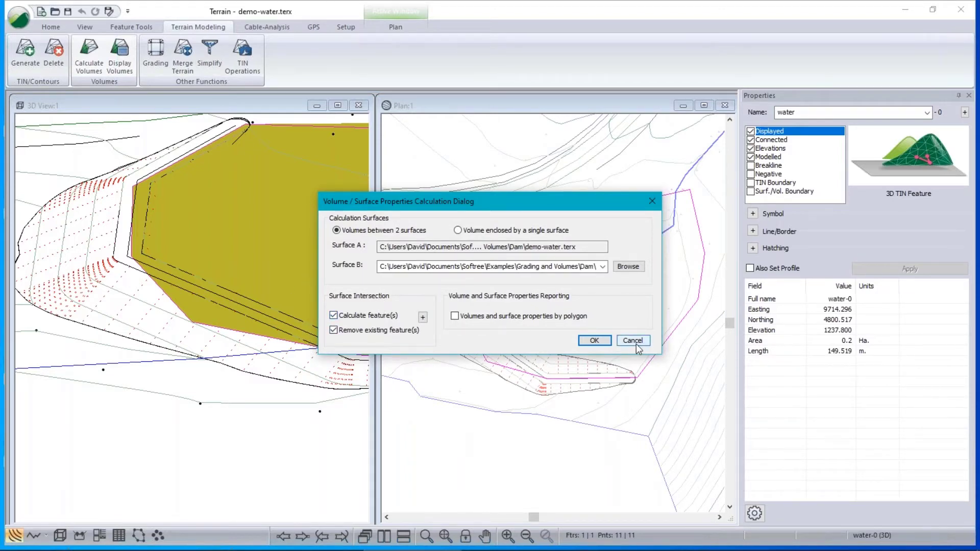
left_click(595, 341)
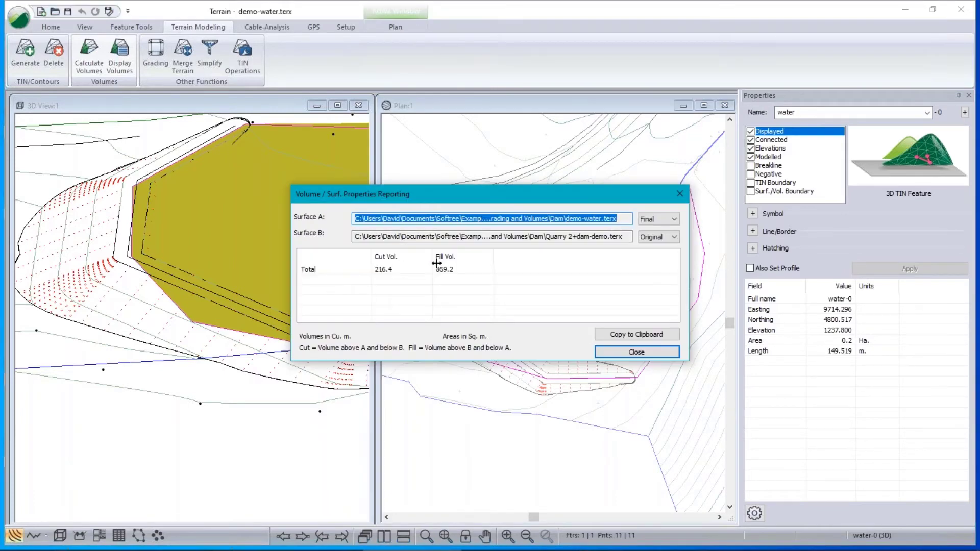
left_click(654, 355)
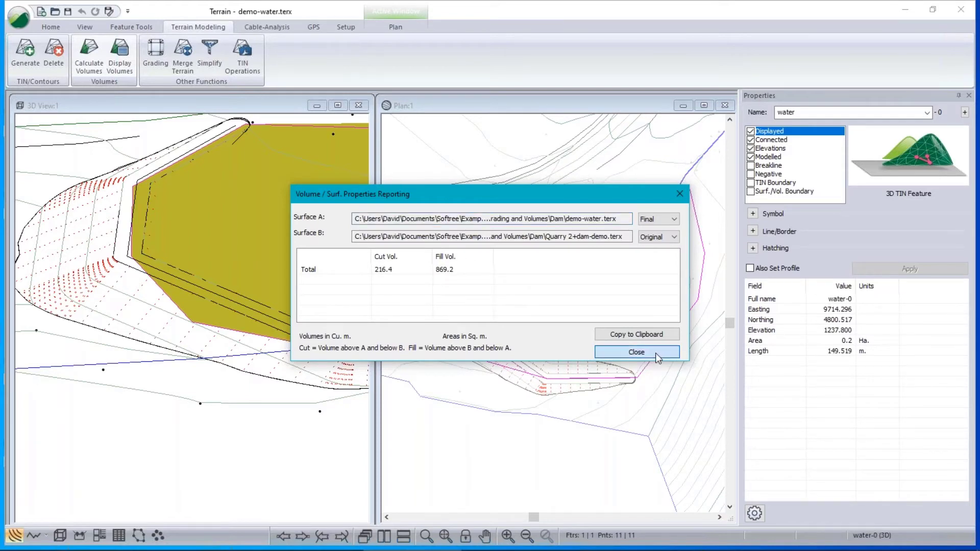
left_click(656, 354)
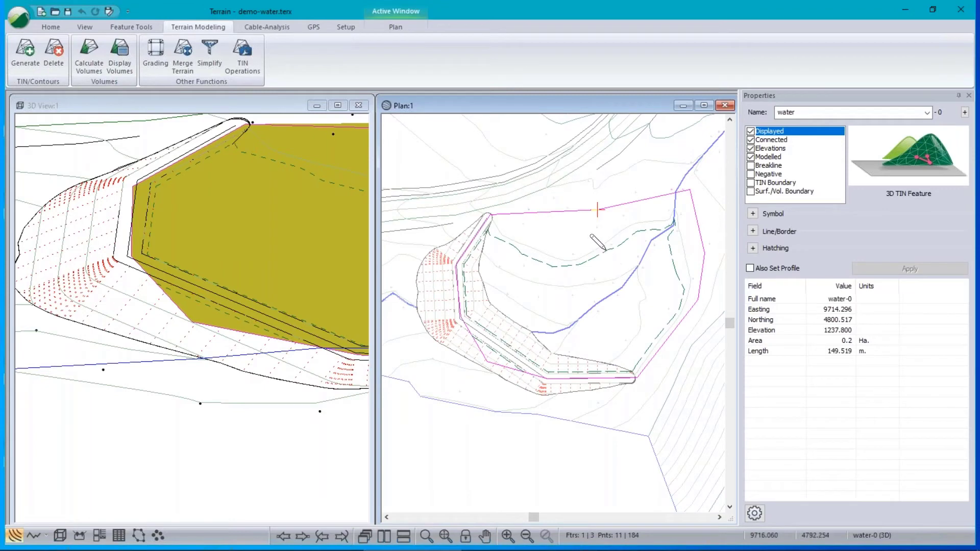
Inspect the SSCT-0 and SSCT-1 intersection lines, then select and delete the water-0 boundary.
mouse_move(606, 251)
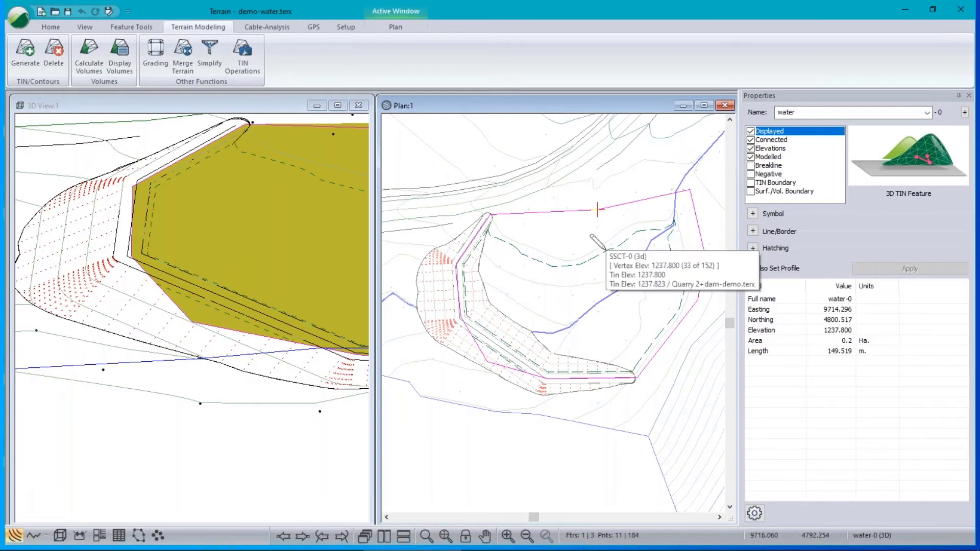
left_click(605, 251)
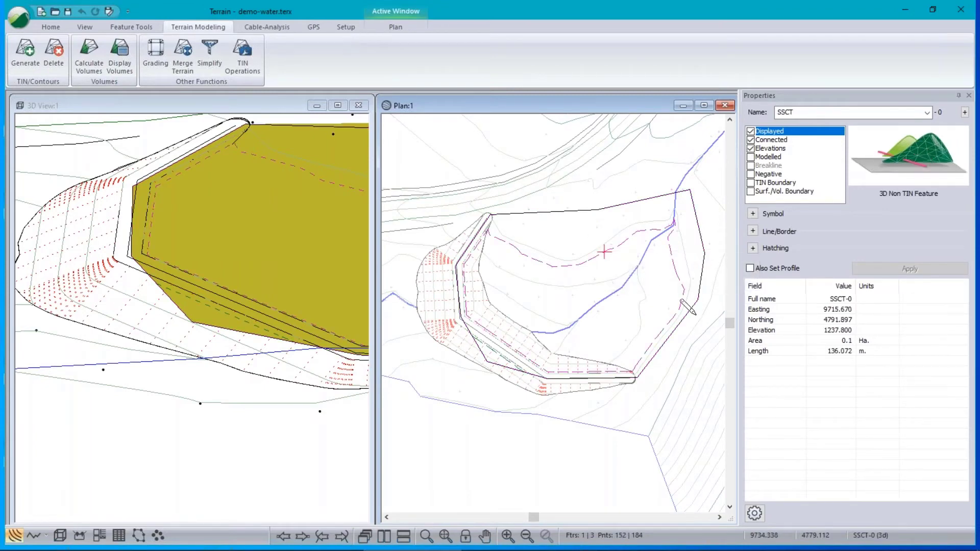
mouse_move(694, 312)
left_click(492, 350)
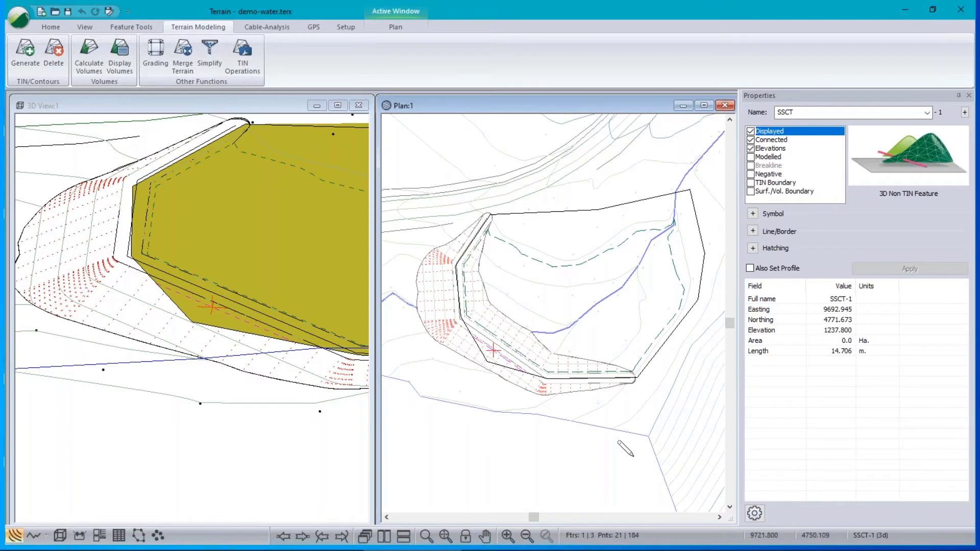
key("Escape")
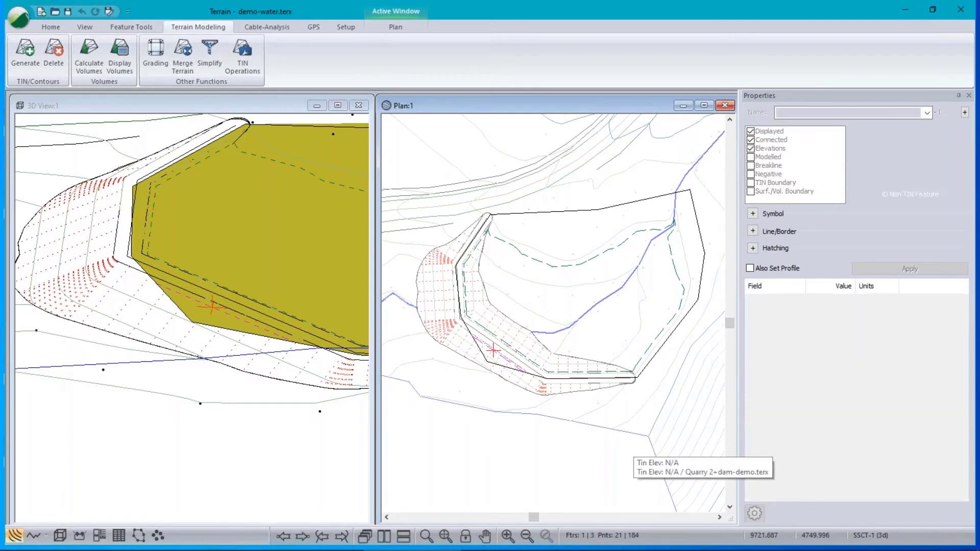
left_click(573, 265)
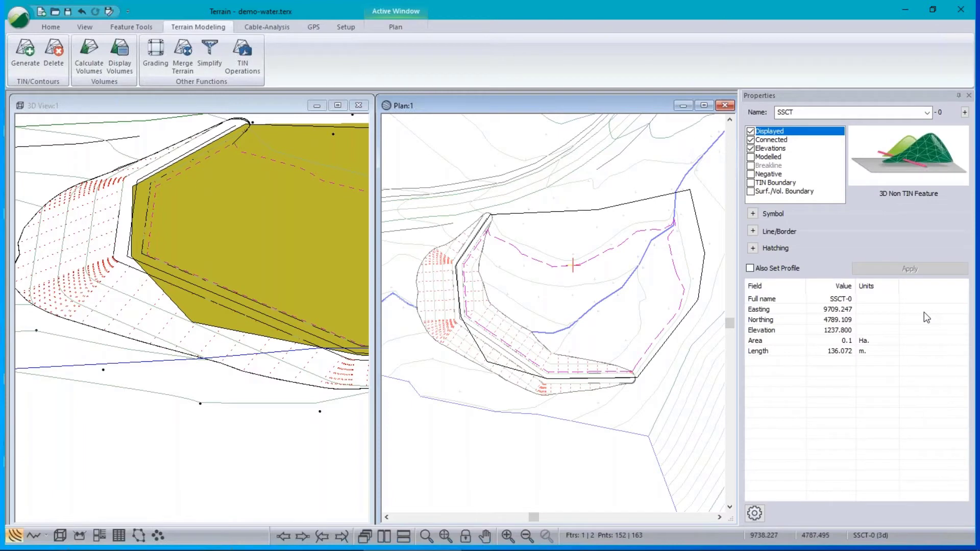
left_click(605, 212)
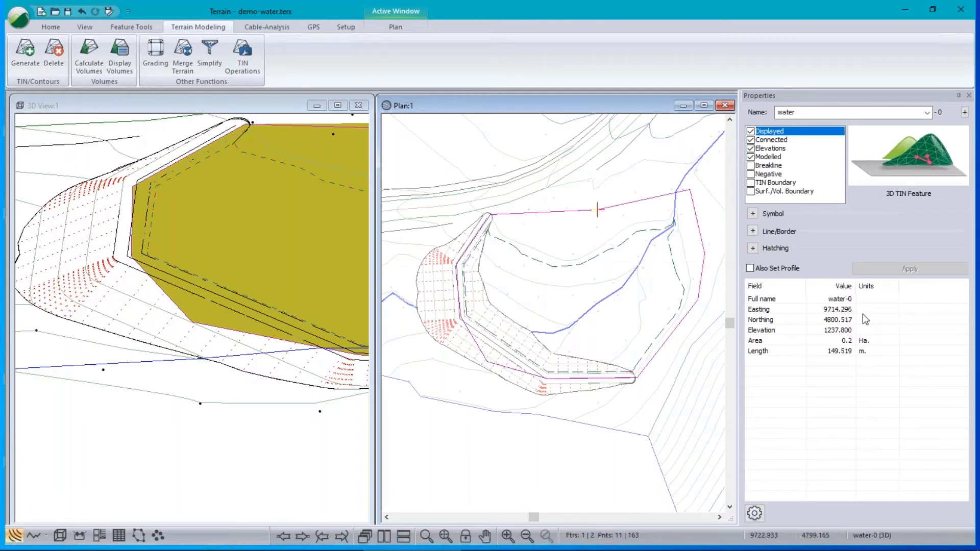
key("Delete")
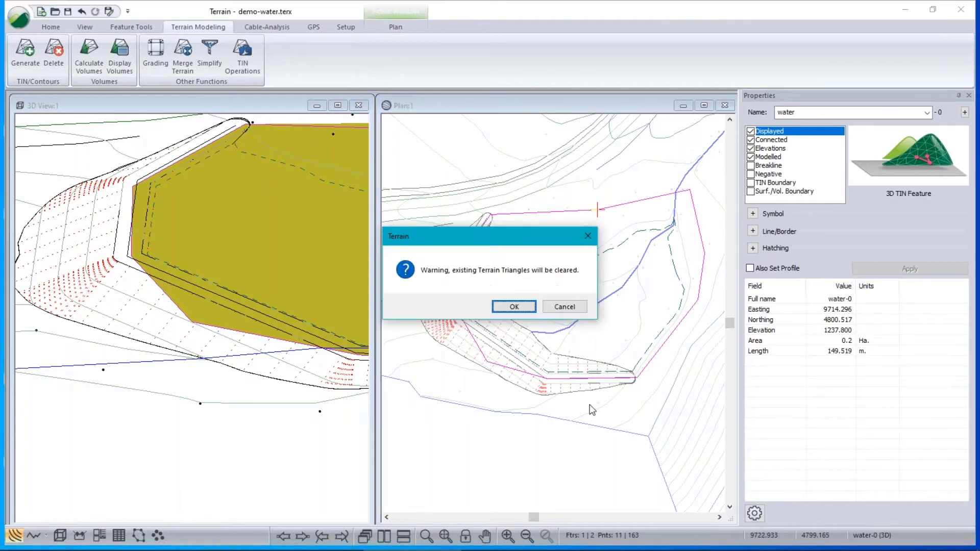
Confirm clearing the triangles and make SSCT-0 a modelled TIN boundary with Breakline off.
left_click(498, 306)
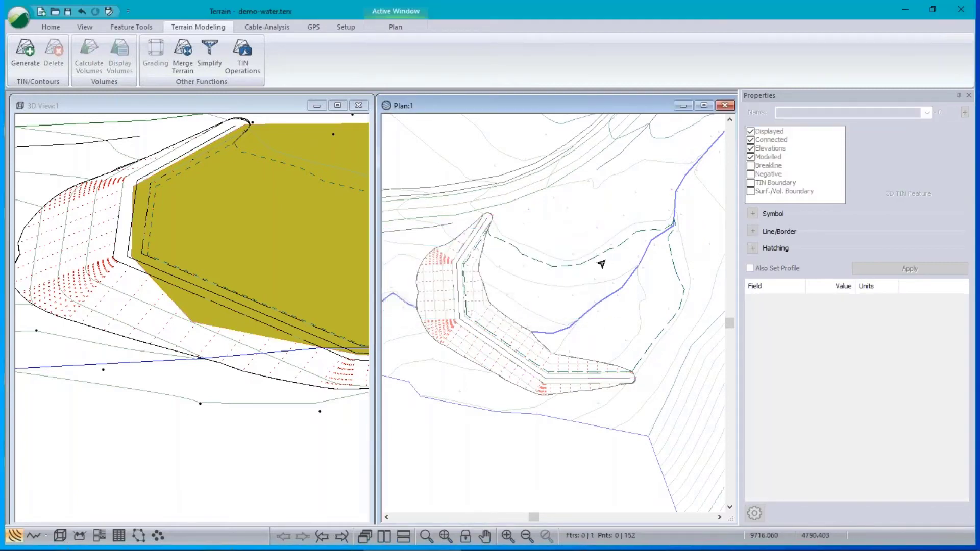
left_click(605, 254)
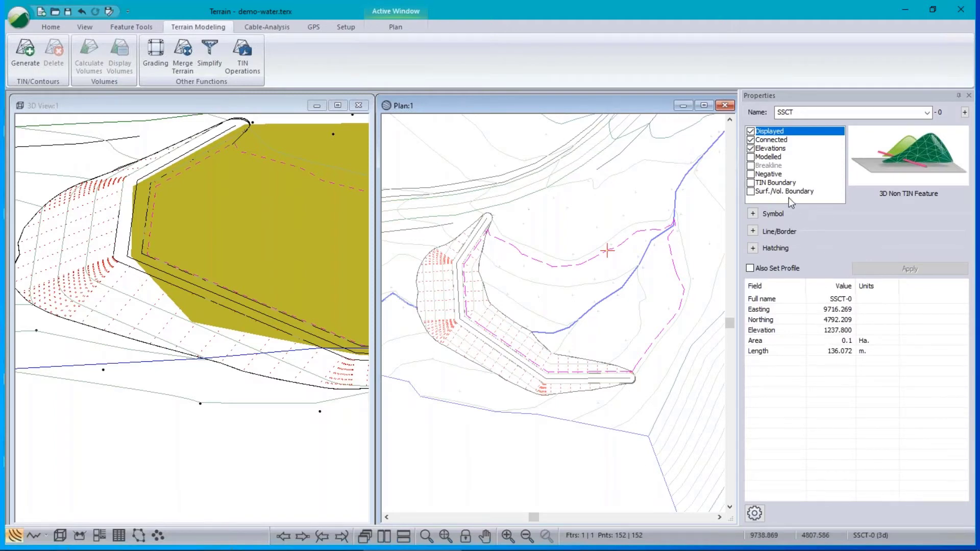
left_click(752, 183)
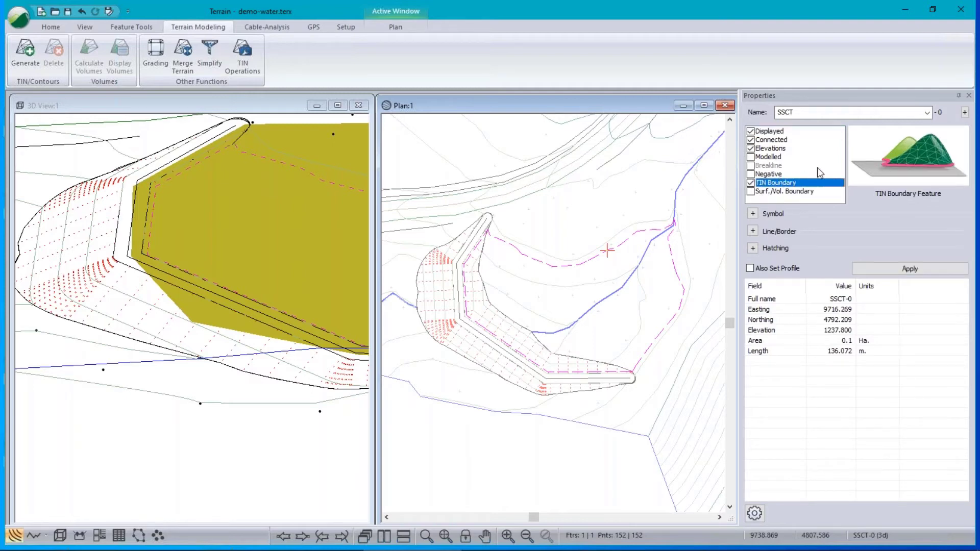
left_click(751, 157)
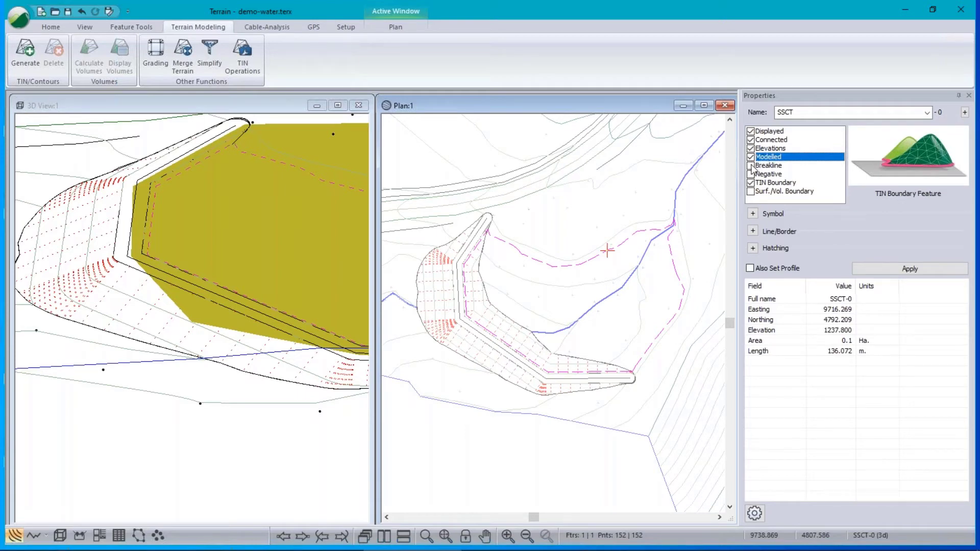
left_click(751, 166)
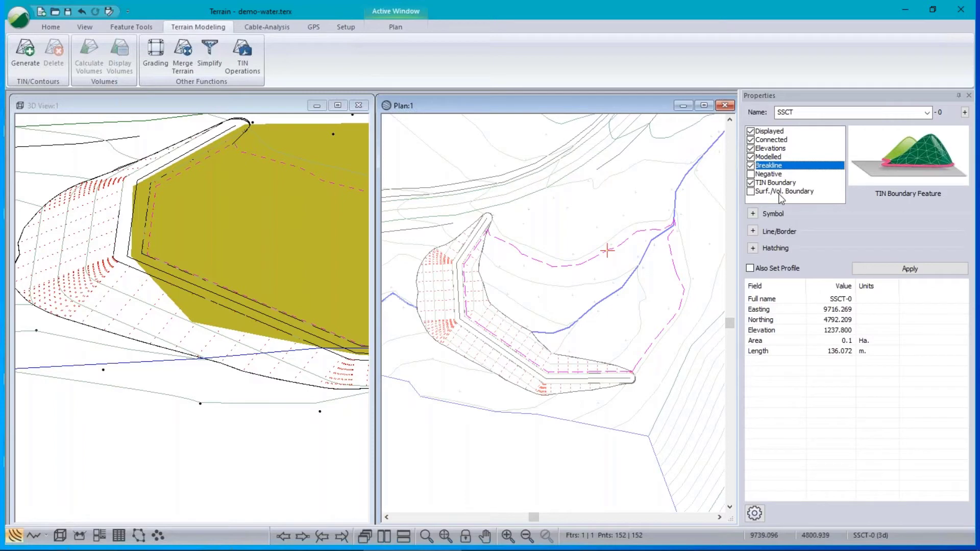
left_click(752, 166)
Attempt to regenerate the terrain and dismiss the no-triangles-formed error.
left_click(25, 51)
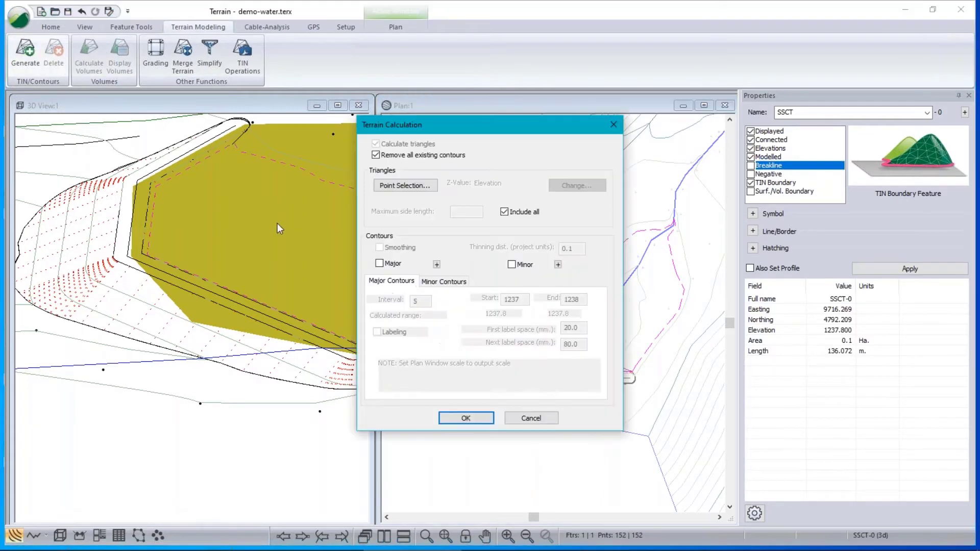
left_click(466, 419)
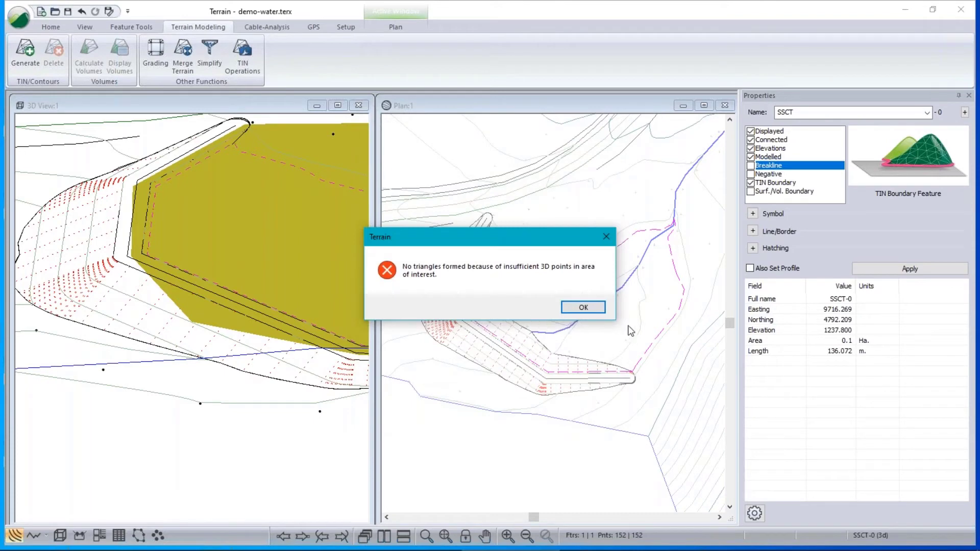
left_click(607, 237)
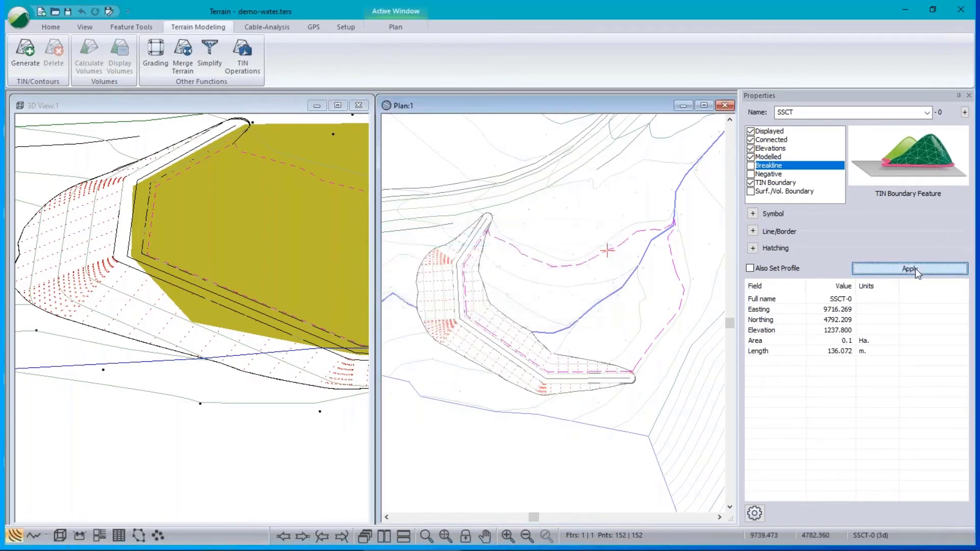
Regenerate the pit TIN and contours, orbit the 3D view, and cancel a volume calculation.
left_click(25, 51)
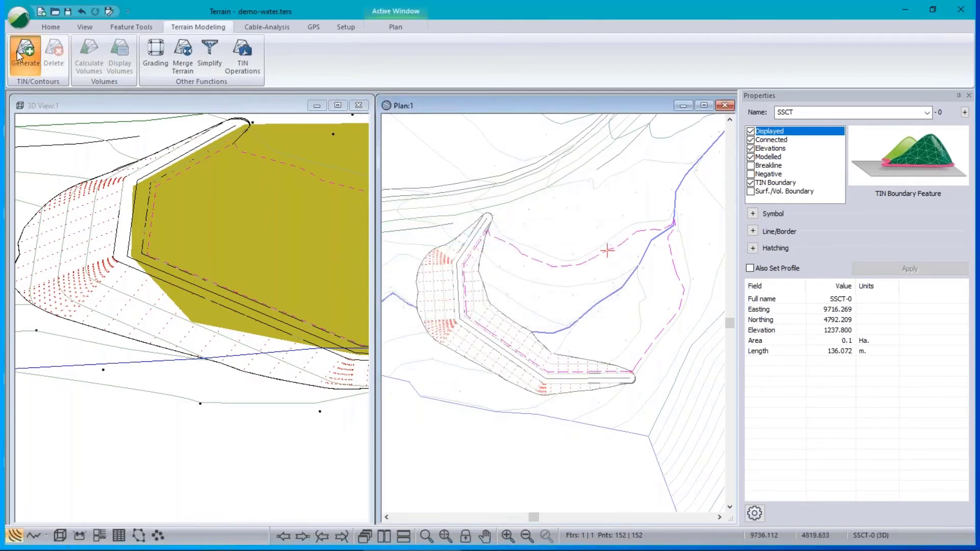
left_click(466, 418)
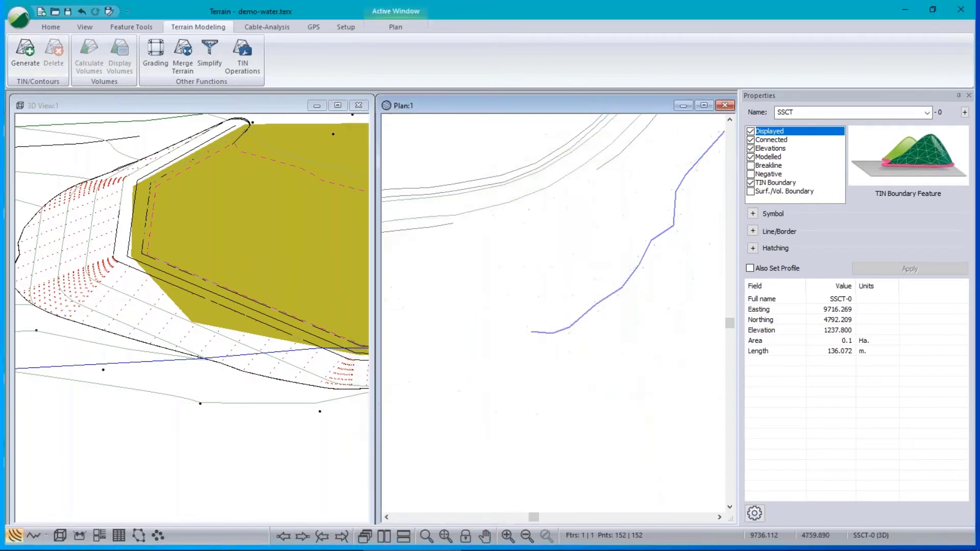
left_click_drag(323, 361, 299, 348)
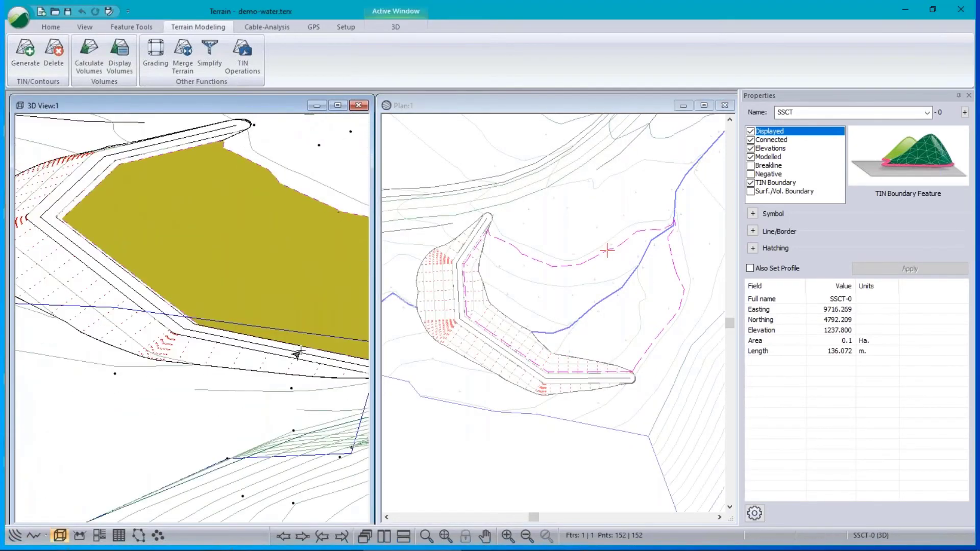
left_click(94, 53)
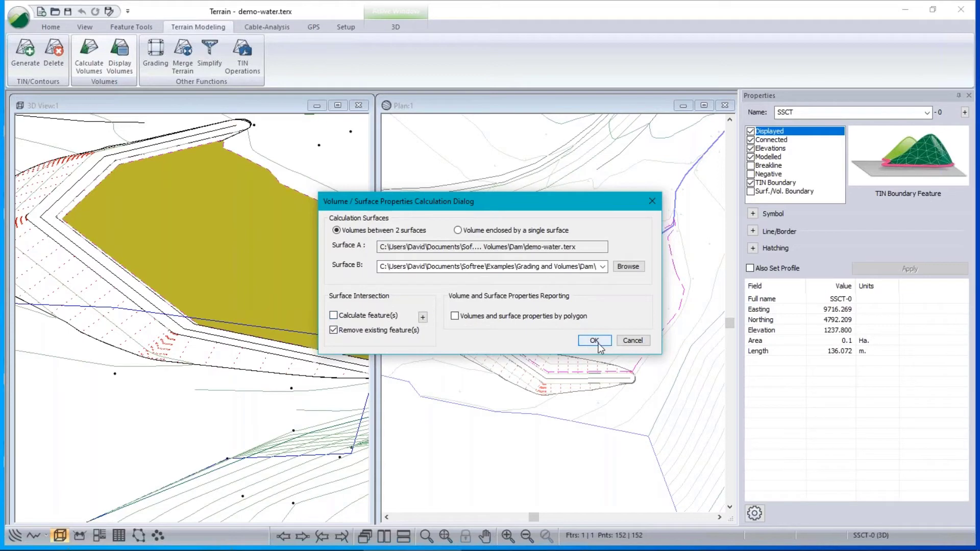
left_click(632, 340)
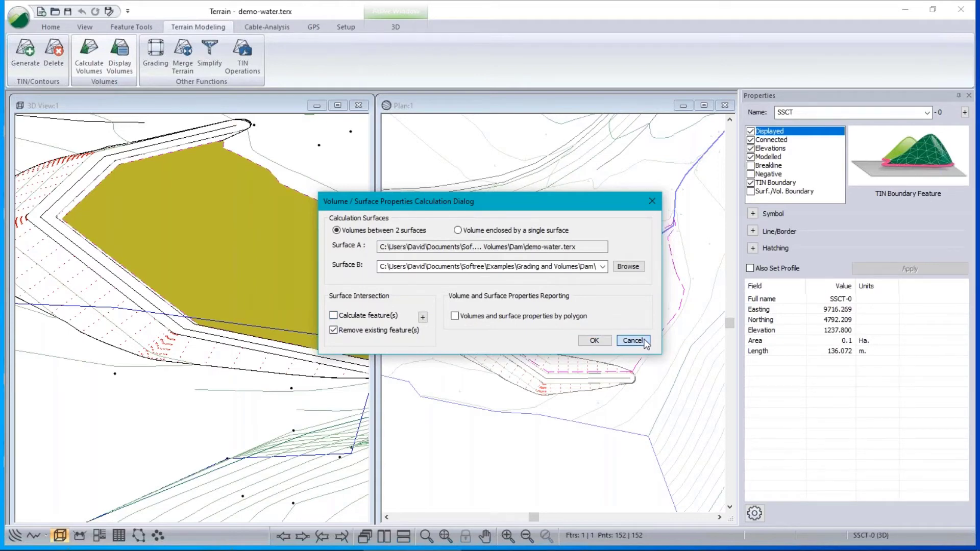
Rename the SSCT feature to 'Water edge' in Properties.
left_click(816, 112)
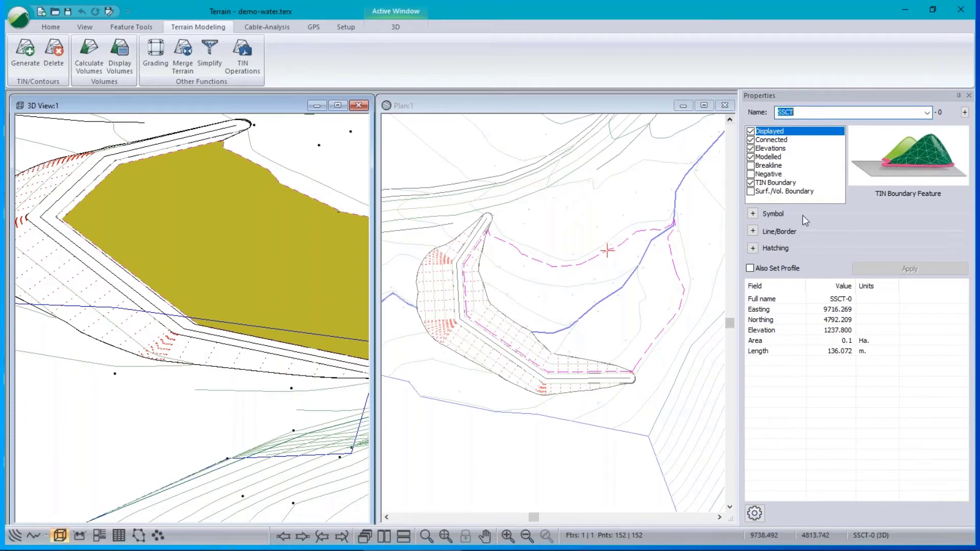
type("Water edge")
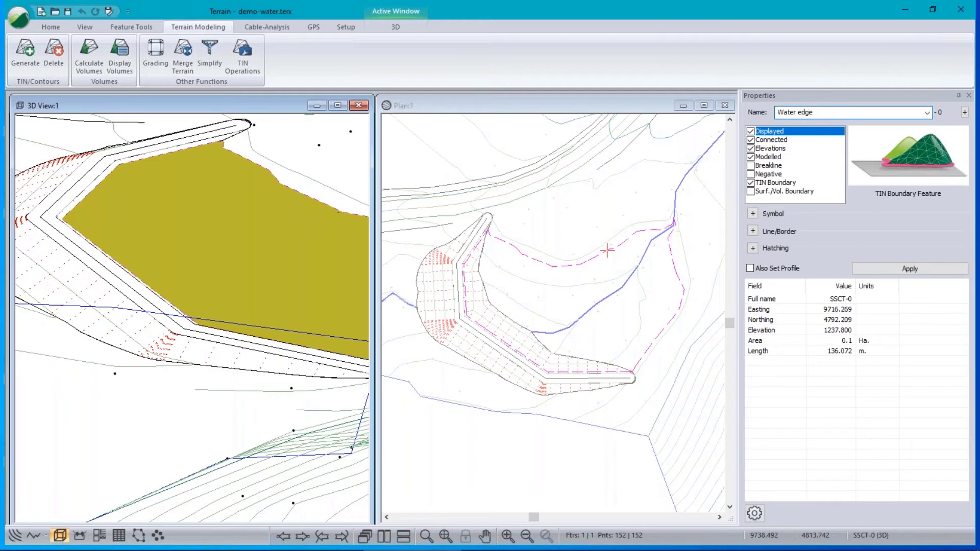
left_click(906, 266)
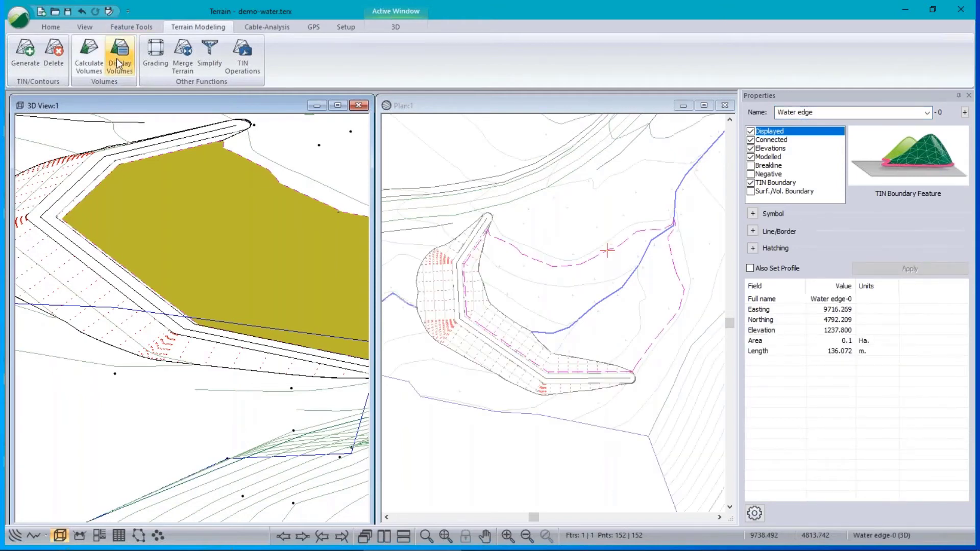
Calculate water-to-quarry volumes (cut 0.0, fill 862.1 m³) and close the report.
left_click(88, 53)
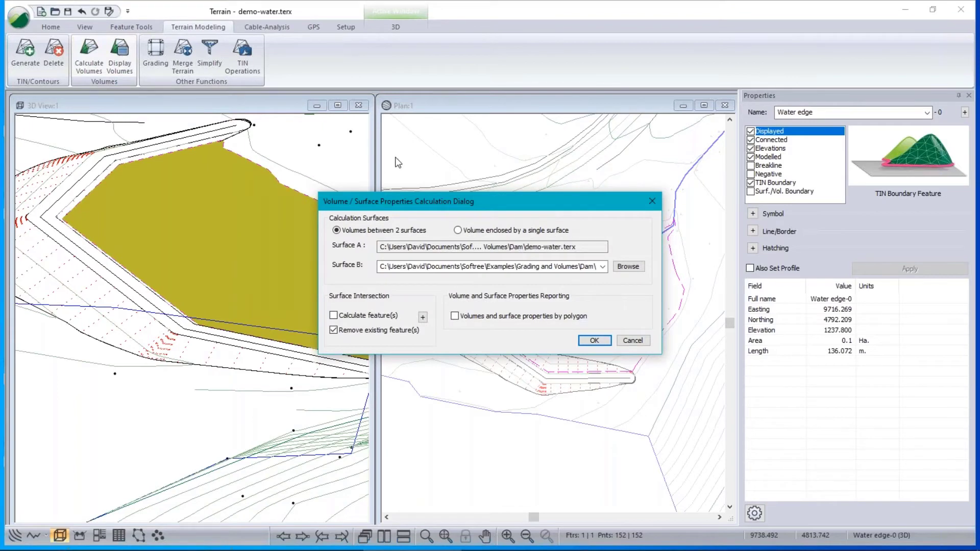
left_click_drag(501, 201, 442, 199)
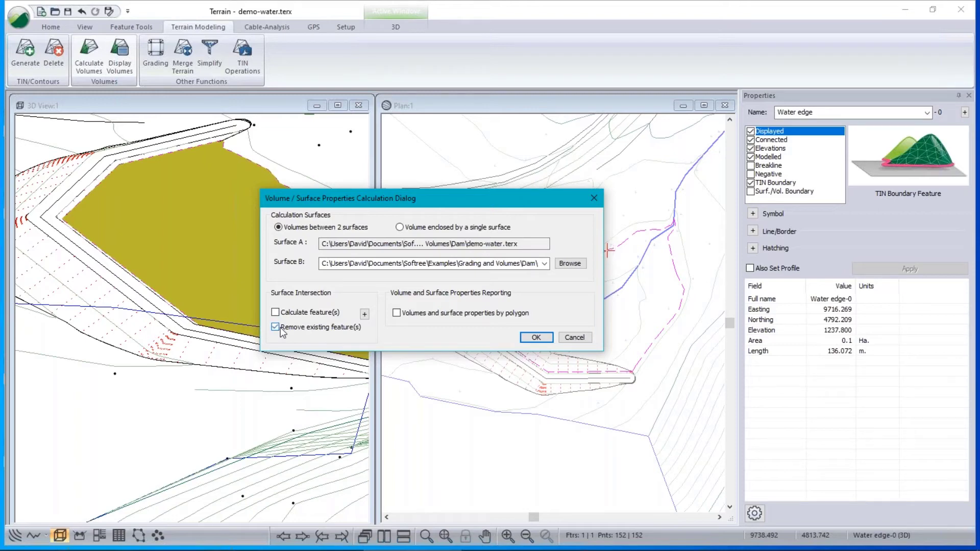
left_click(536, 339)
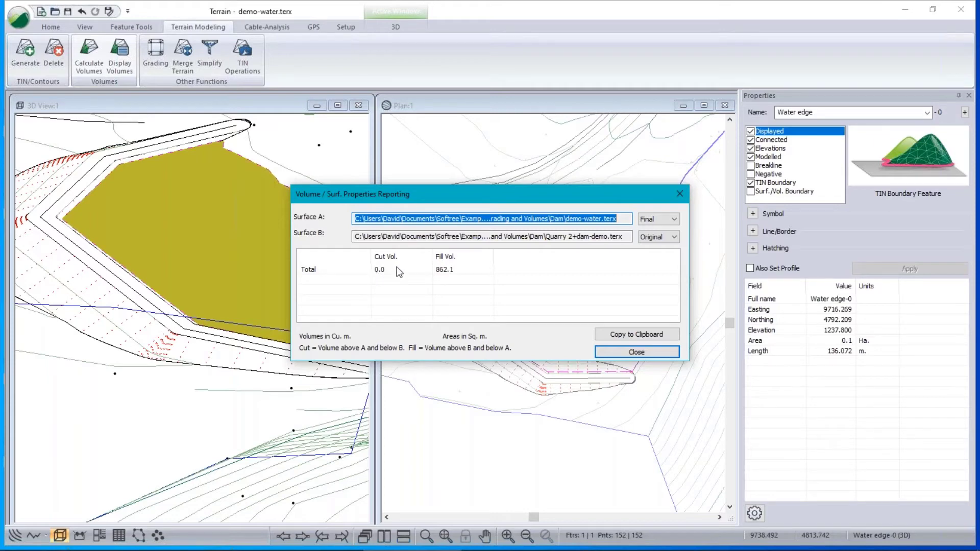
left_click(638, 352)
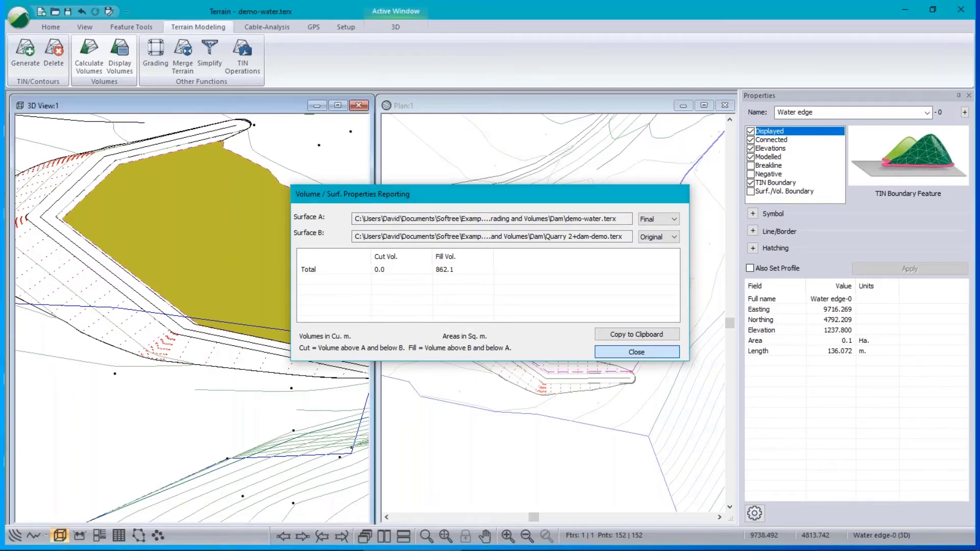
left_click(637, 353)
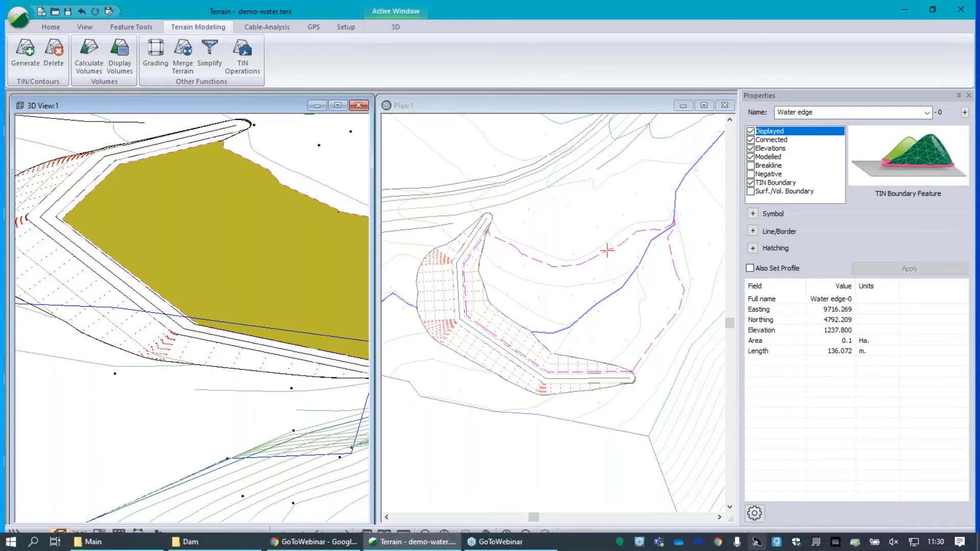
Open the dam.terx example project through the application menu's Open command.
left_click(17, 19)
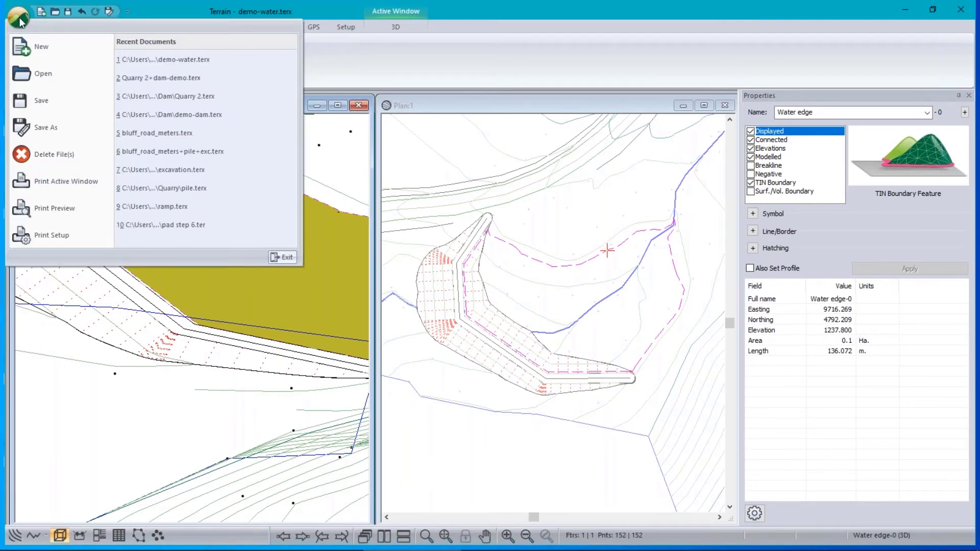
left_click(500, 10)
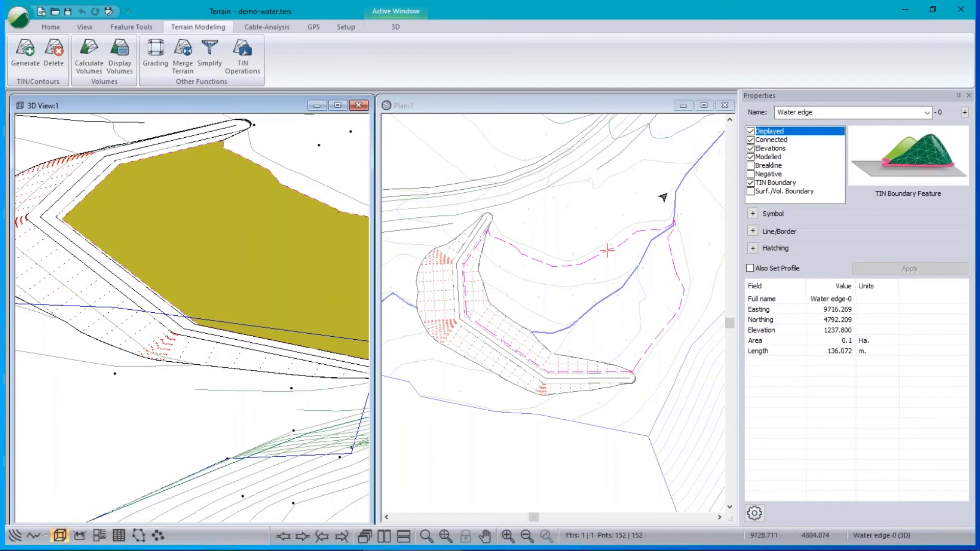
left_click(17, 17)
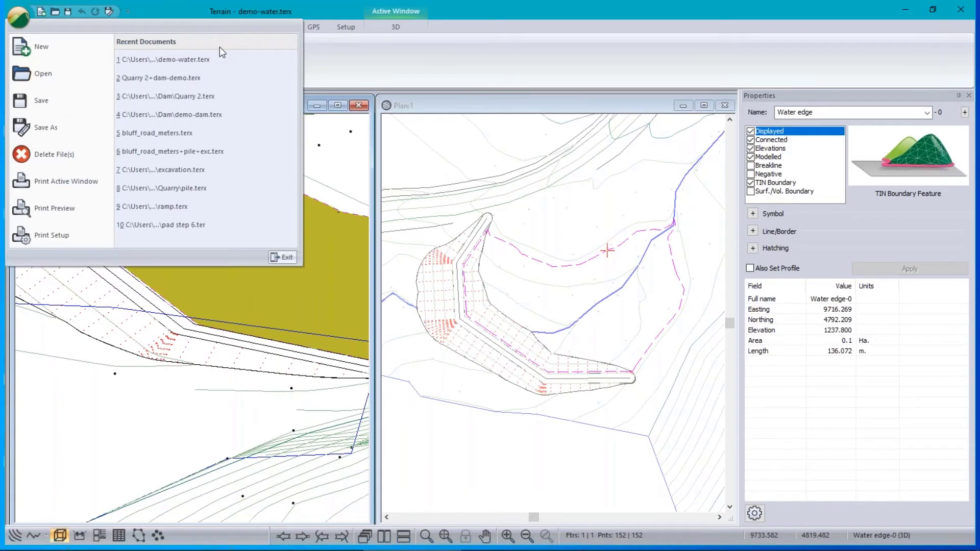
left_click(33, 71)
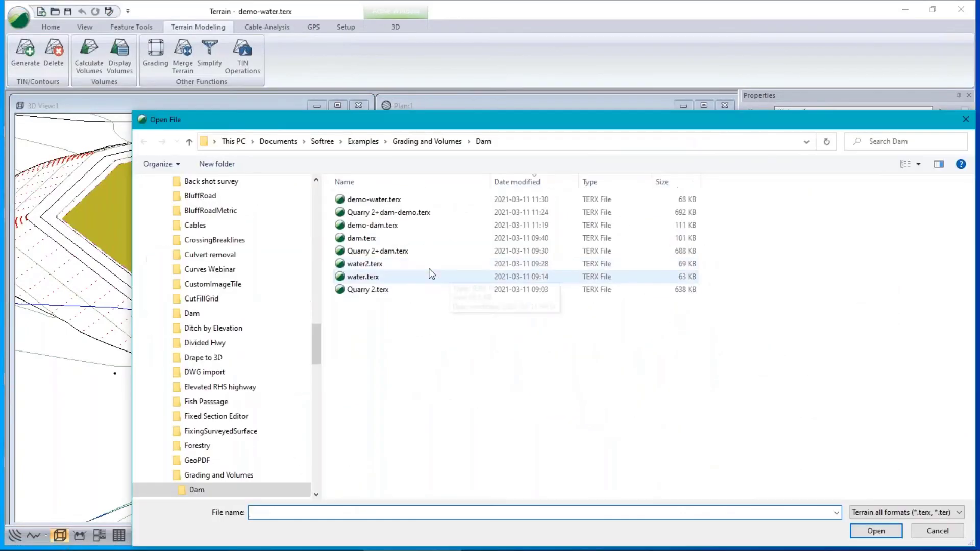
left_click(379, 238)
left_click(876, 531)
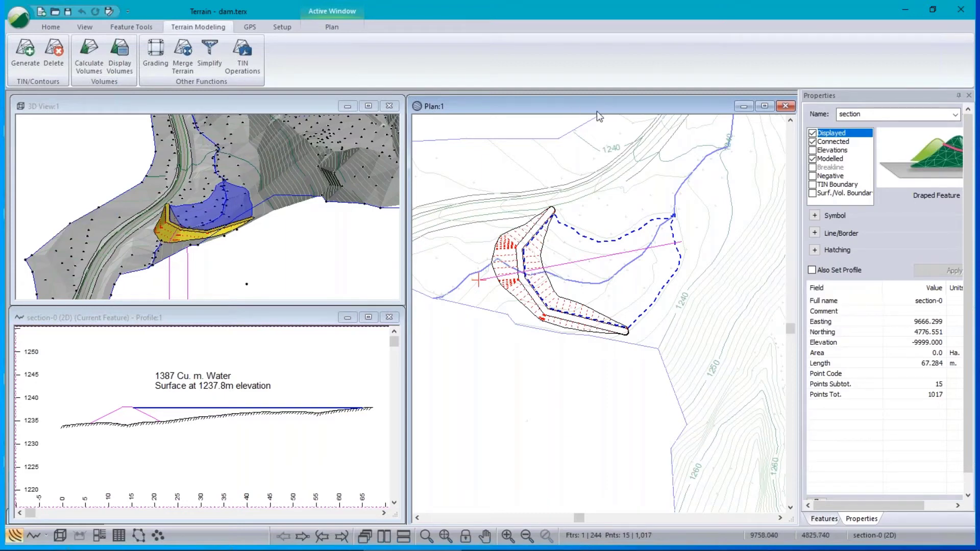
right_click(478, 333)
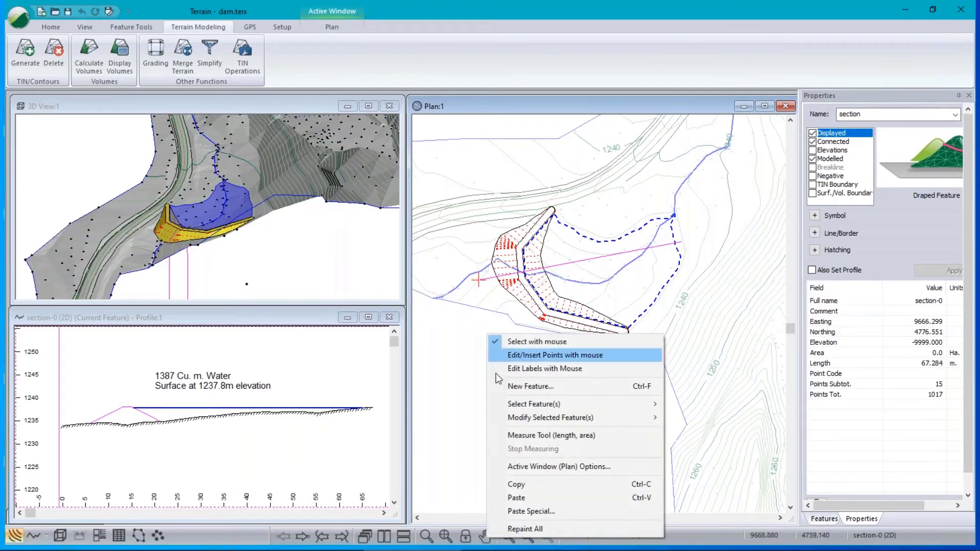
left_click(546, 467)
left_click(418, 194)
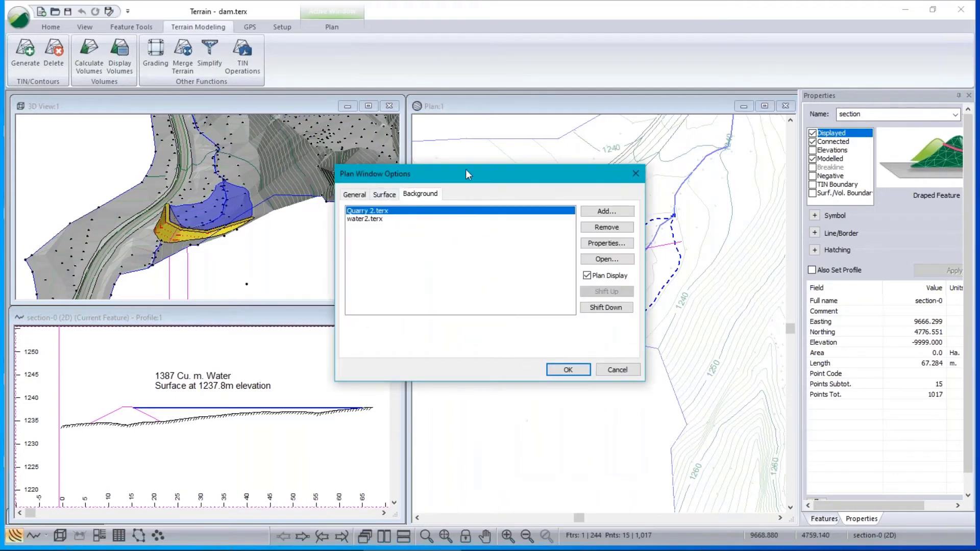
left_click_drag(510, 170, 652, 168)
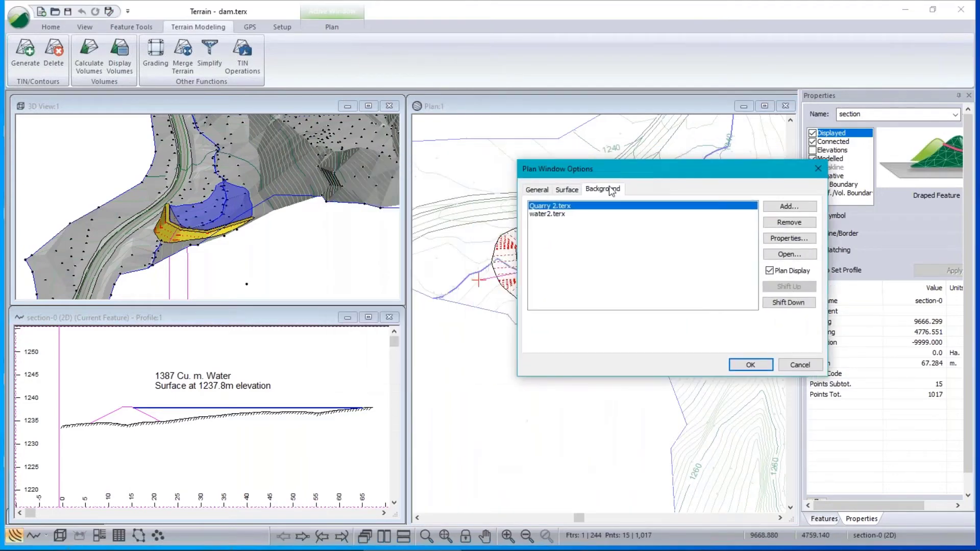
left_click(549, 215)
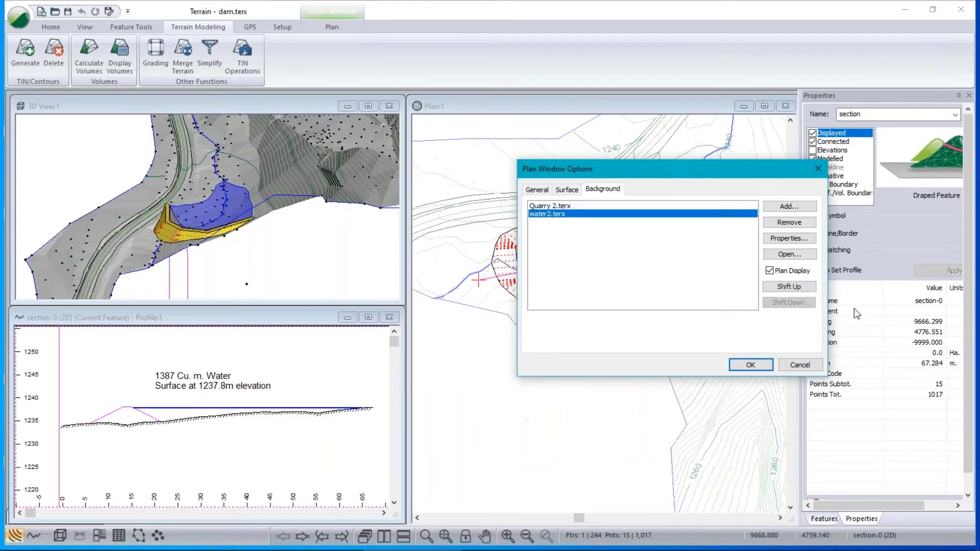
left_click(749, 366)
mouse_move(515, 252)
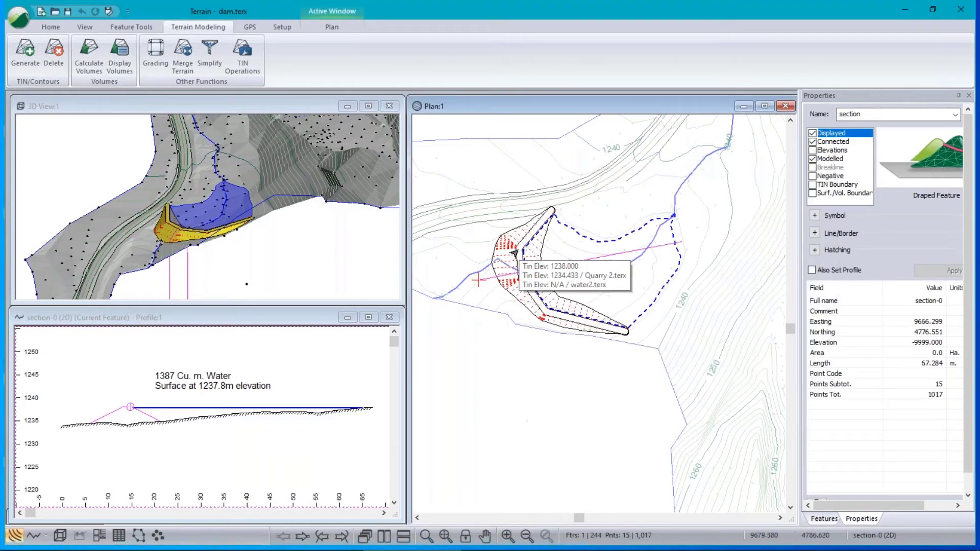
In 3D view options, give water2.terx an opaque blue triangle colour with alpha 255.
left_click(160, 110)
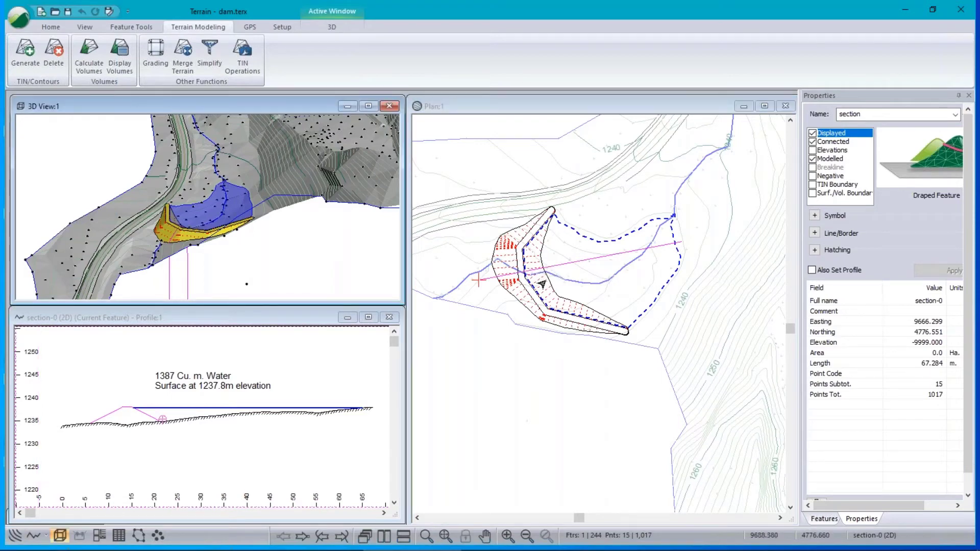
mouse_move(204, 218)
right_click(149, 229)
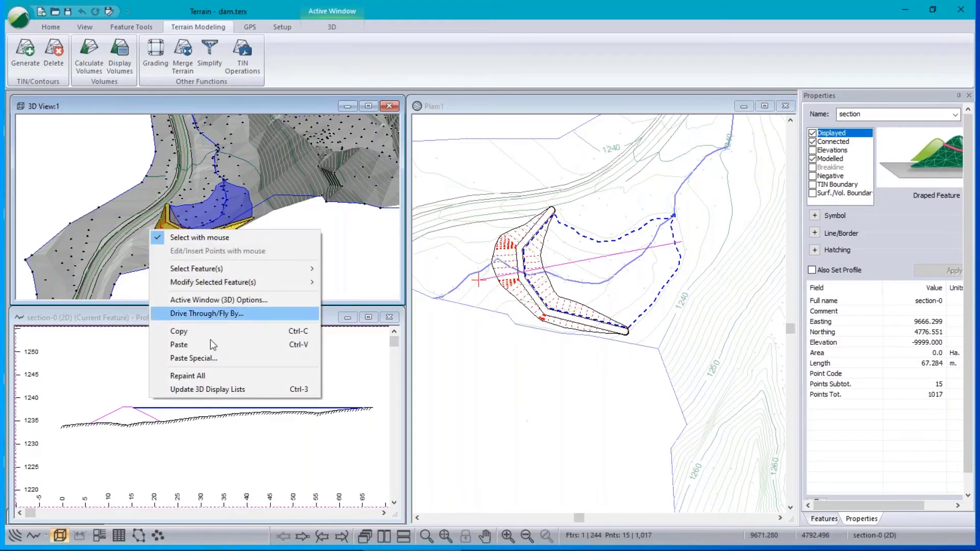
left_click(225, 301)
left_click(352, 198)
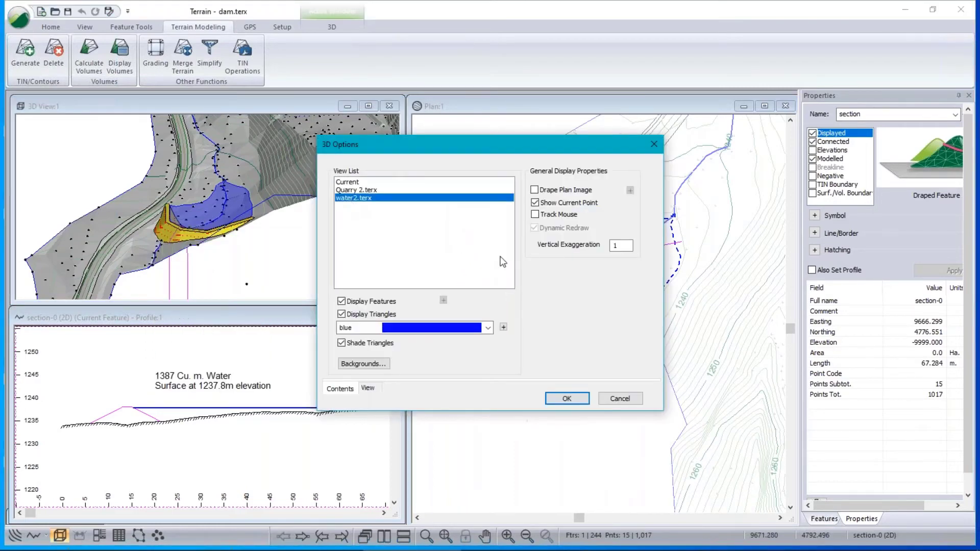
left_click(504, 327)
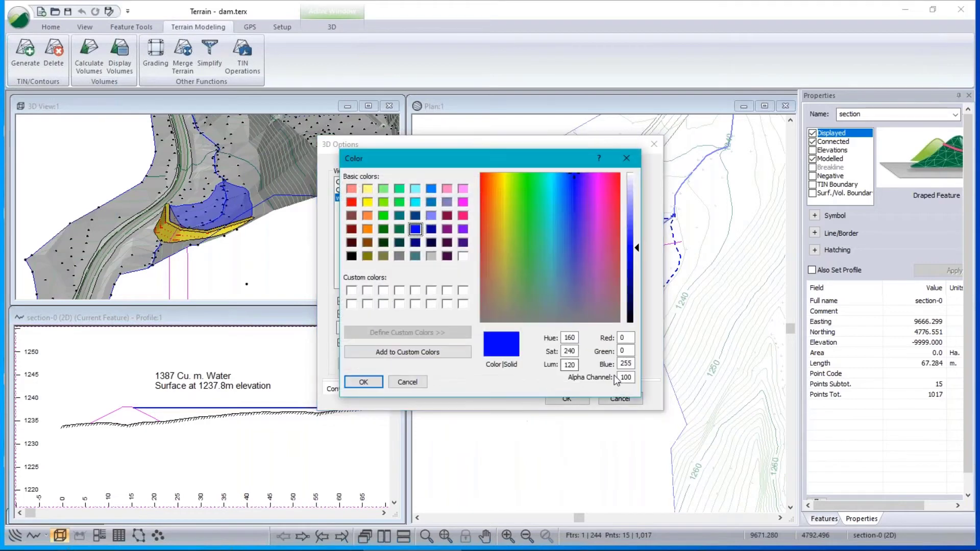
double_click(623, 376)
type("255")
left_click(363, 383)
left_click(567, 399)
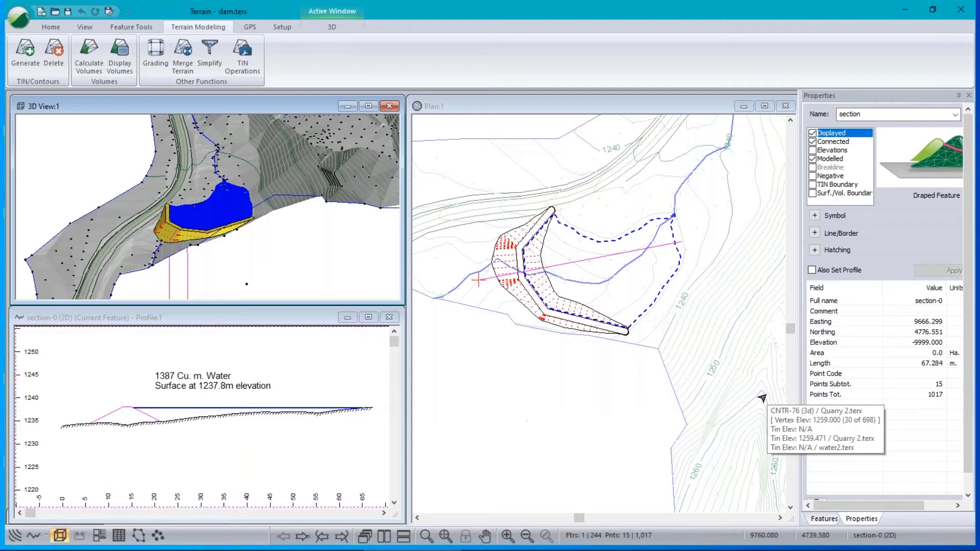
In 3D view options, enable Display and Shade Triangles for water2.terx.
right_click(242, 210)
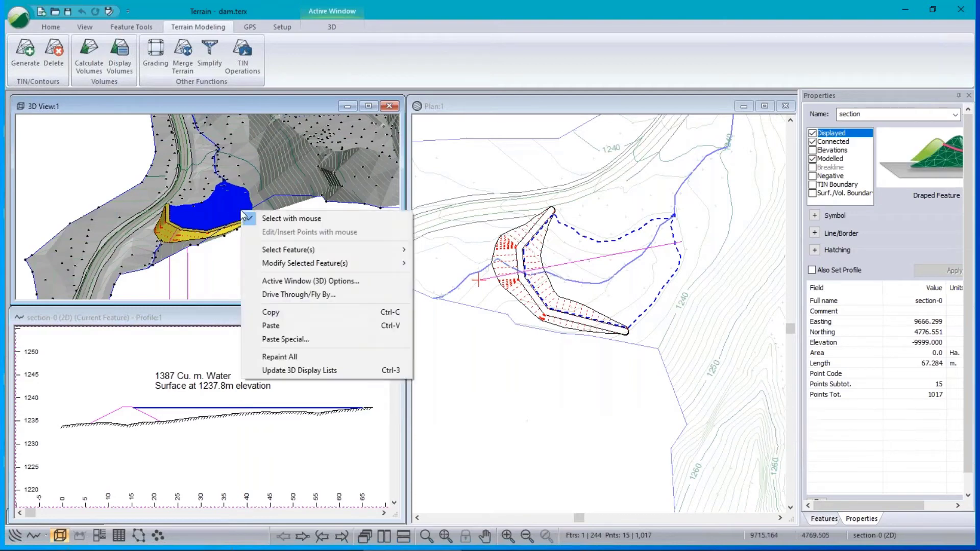
left_click(308, 281)
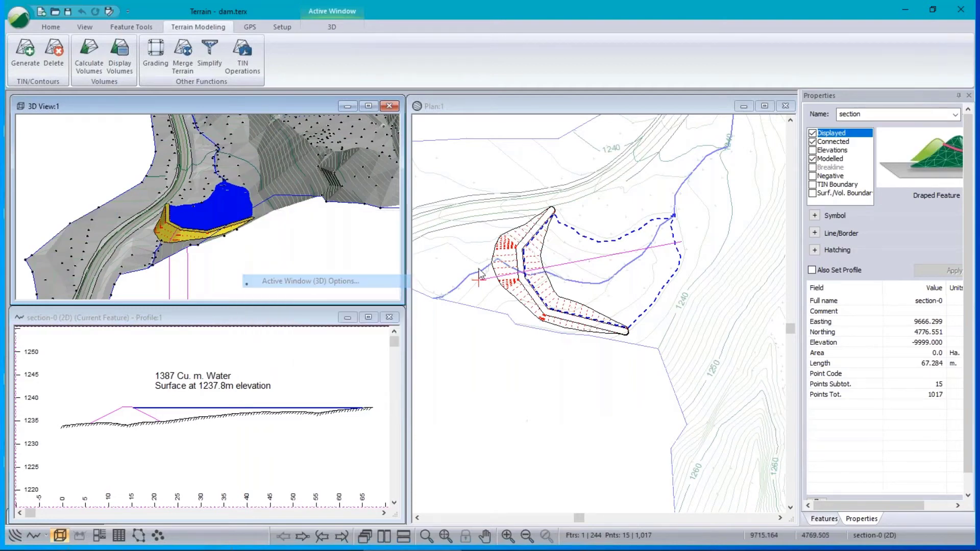
left_click_drag(450, 146, 455, 140)
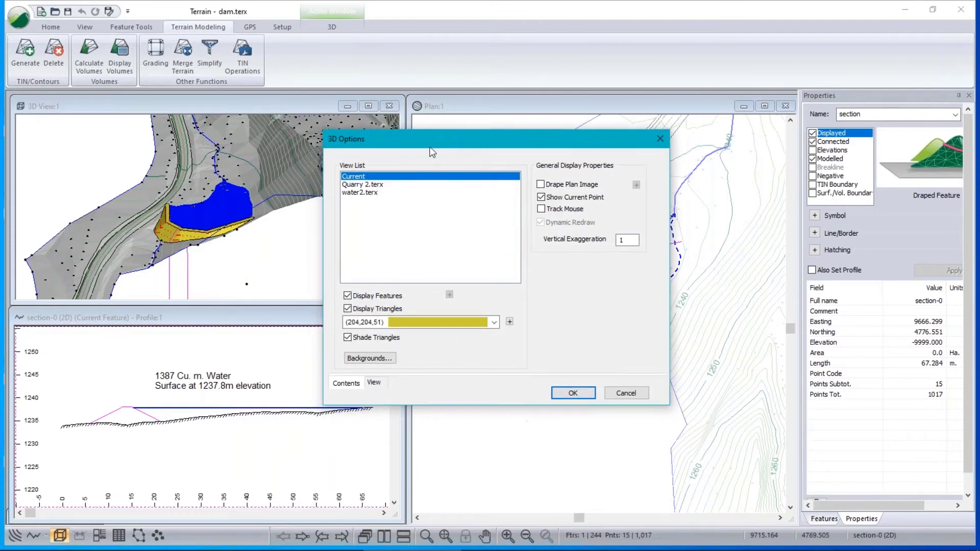
left_click(367, 185)
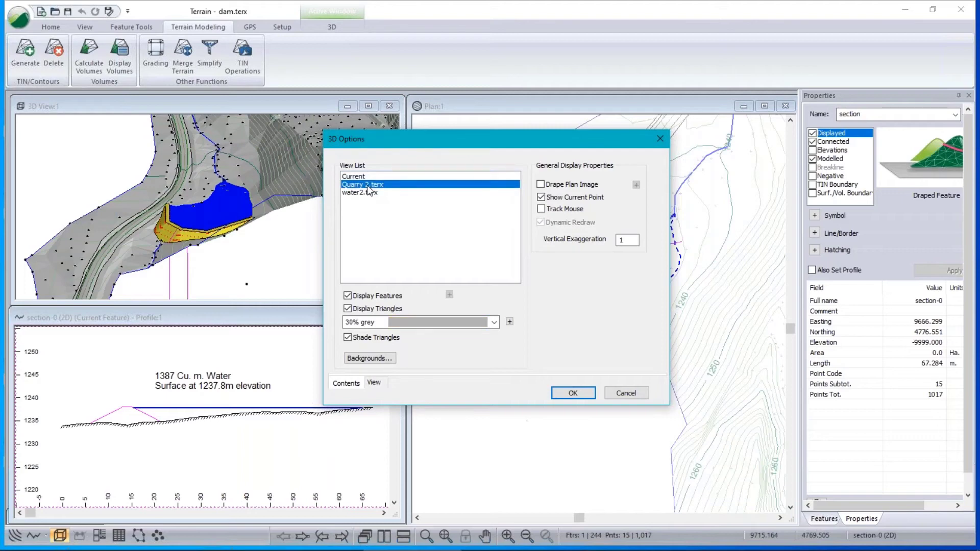
left_click(361, 193)
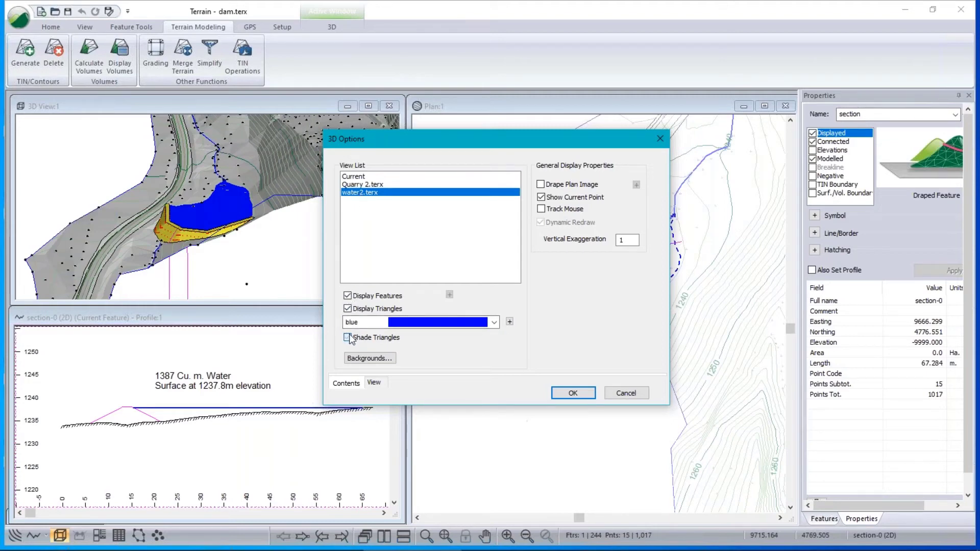
left_click(348, 309)
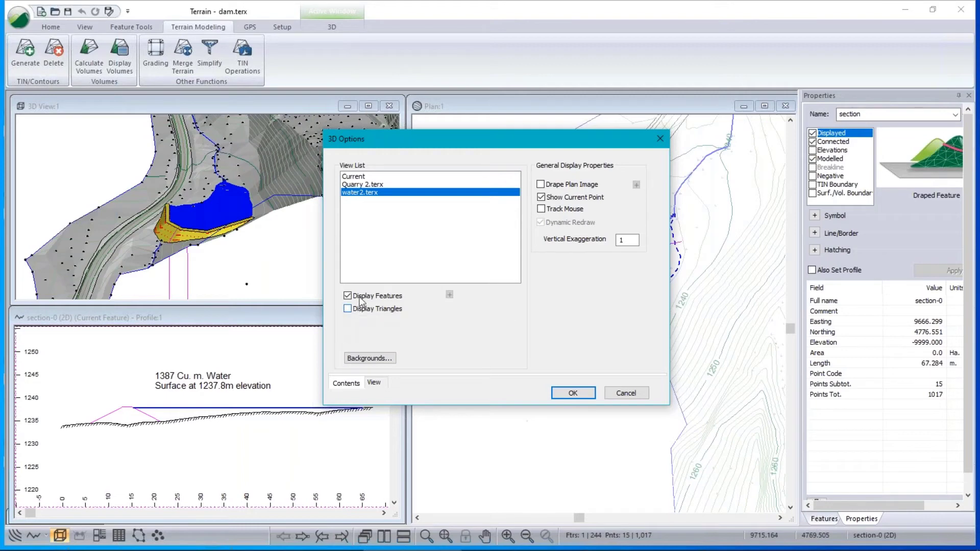
left_click(348, 309)
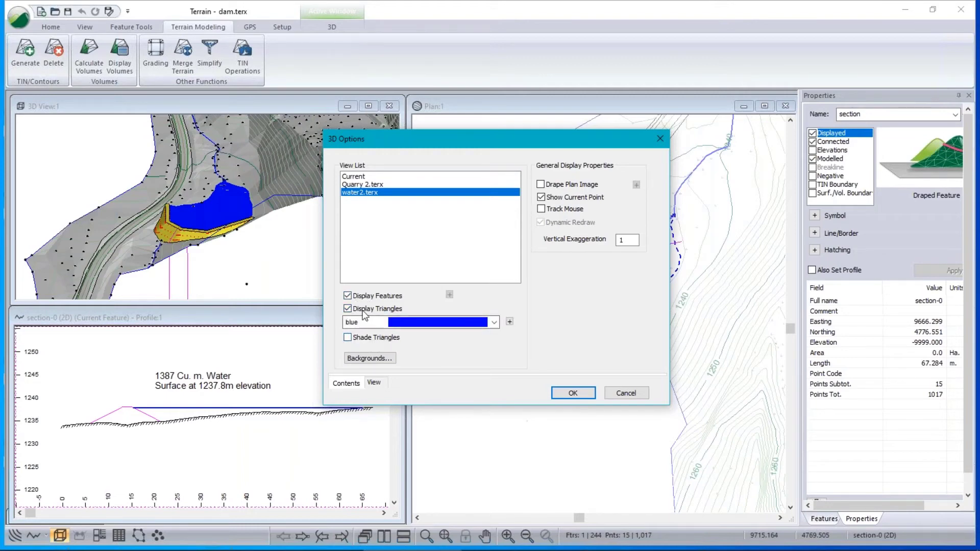
left_click(348, 337)
left_click(347, 338)
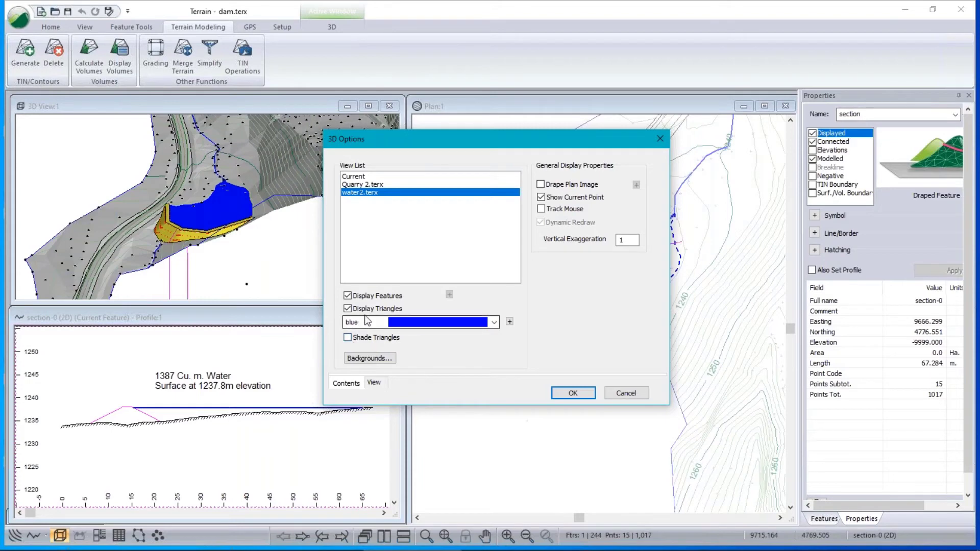
left_click(348, 337)
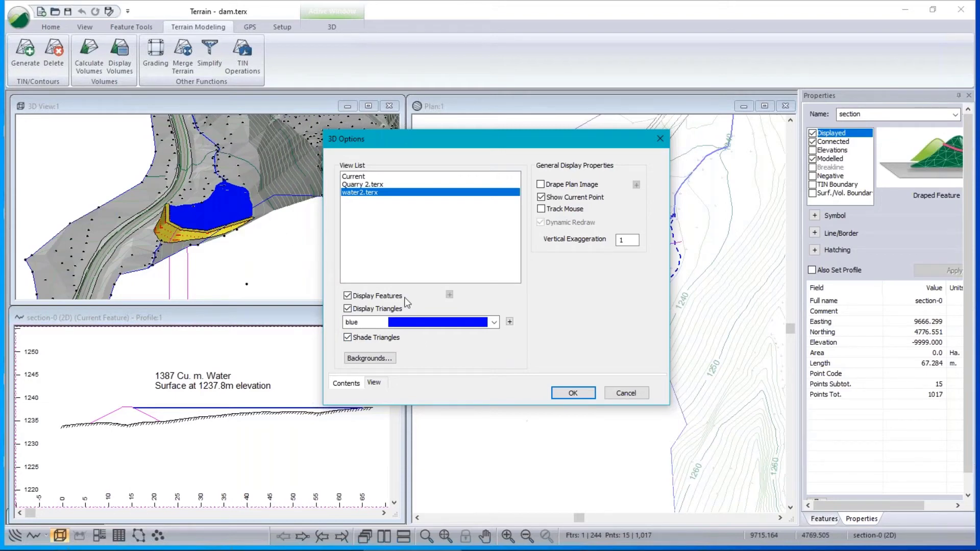
Lower the water2.terx triangle colour's alpha channel to 100 and apply the settings.
left_click(495, 323)
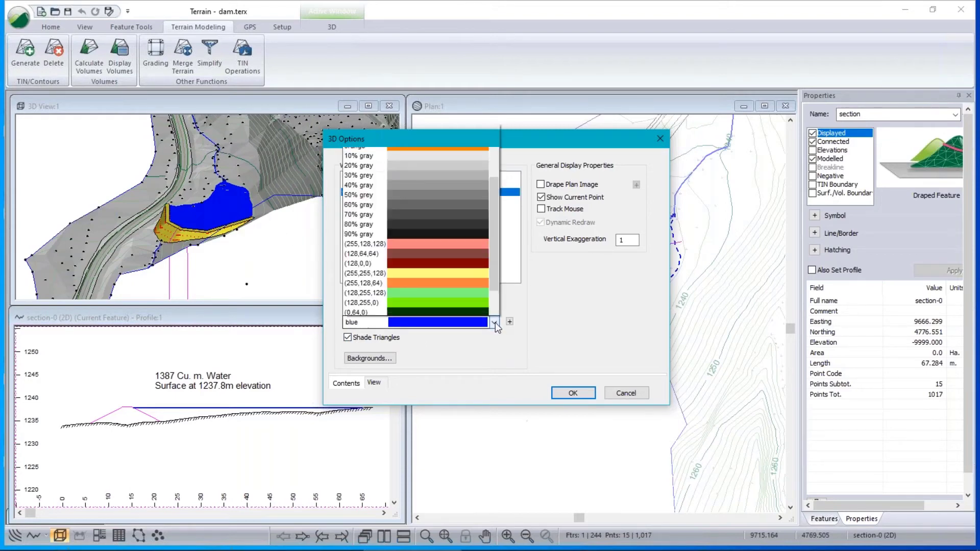
left_click(496, 323)
left_click(510, 322)
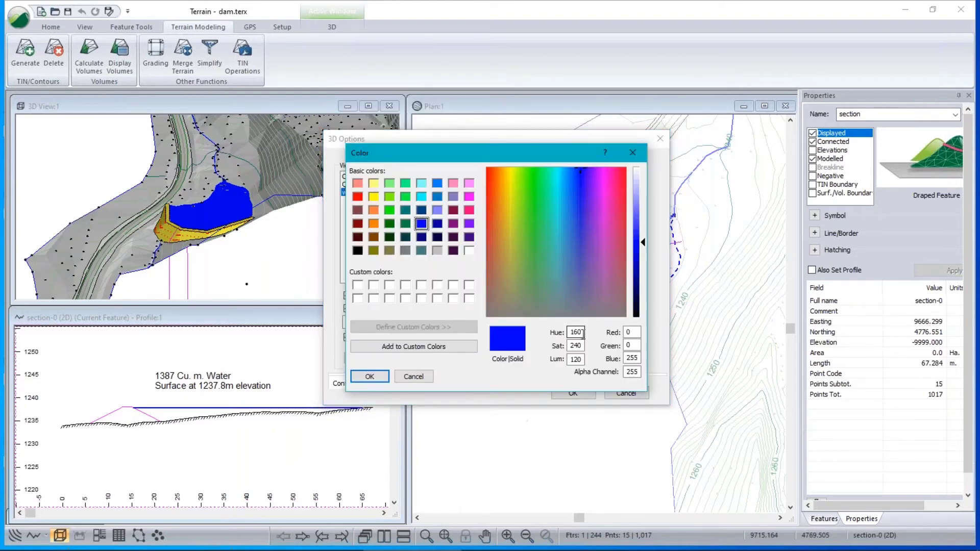
double_click(629, 372)
type("1")
key("Tab")
double_click(633, 373)
left_click(371, 380)
left_click(370, 378)
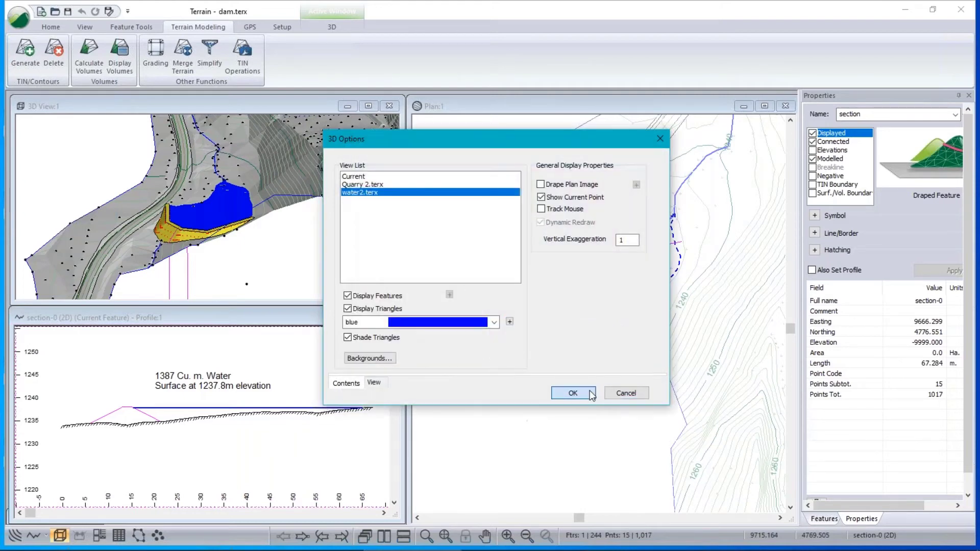
left_click(573, 393)
Zoom and orbit the 3D view down onto the translucent water behind the dam.
scroll(196, 221, "up", 3)
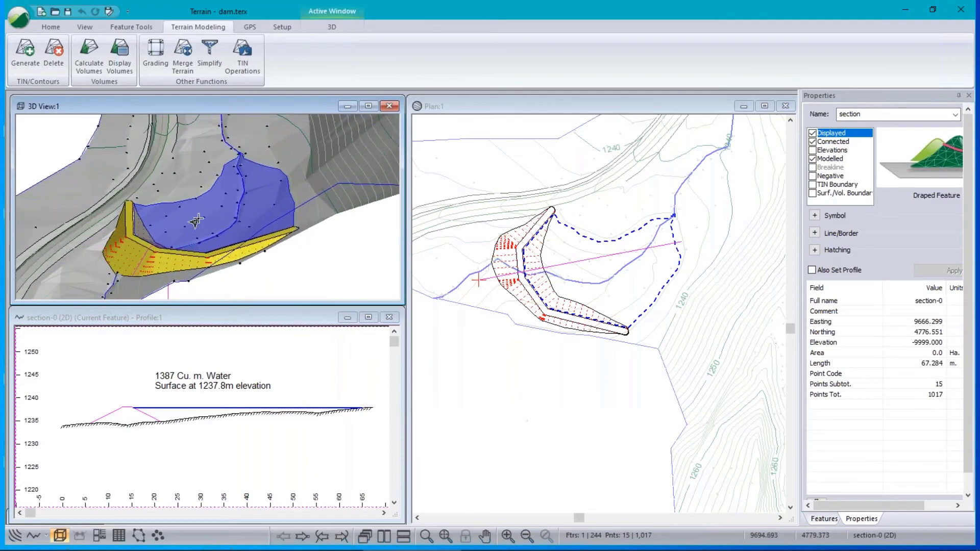
scroll(199, 219, "up", 2)
mouse_move(196, 242)
left_mouse_down()
mouse_move(163, 228)
mouse_move(192, 259)
mouse_move(211, 228)
mouse_move(194, 245)
left_mouse_up()
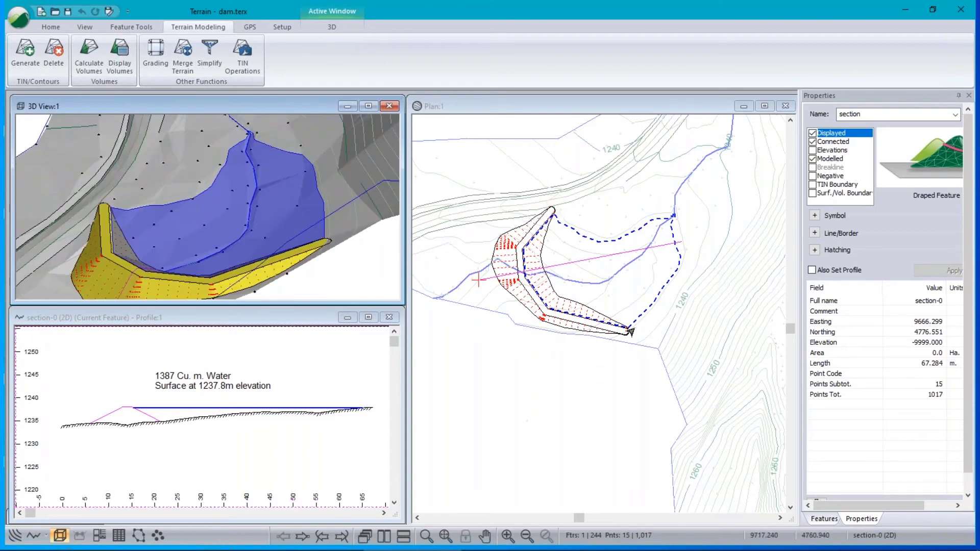
Activate the Profile window and bring up its options menu.
mouse_move(631, 332)
left_click(214, 324)
right_click(269, 352)
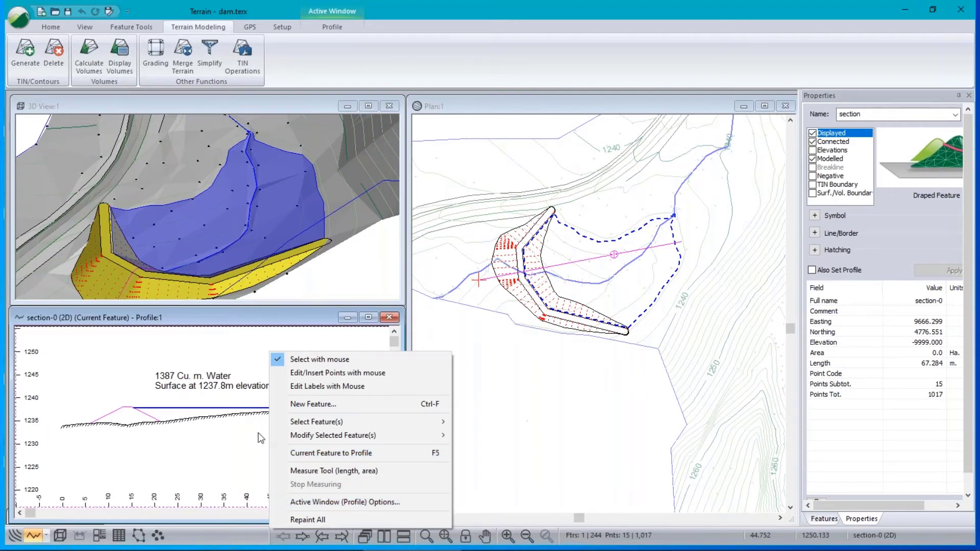
left_click(344, 501)
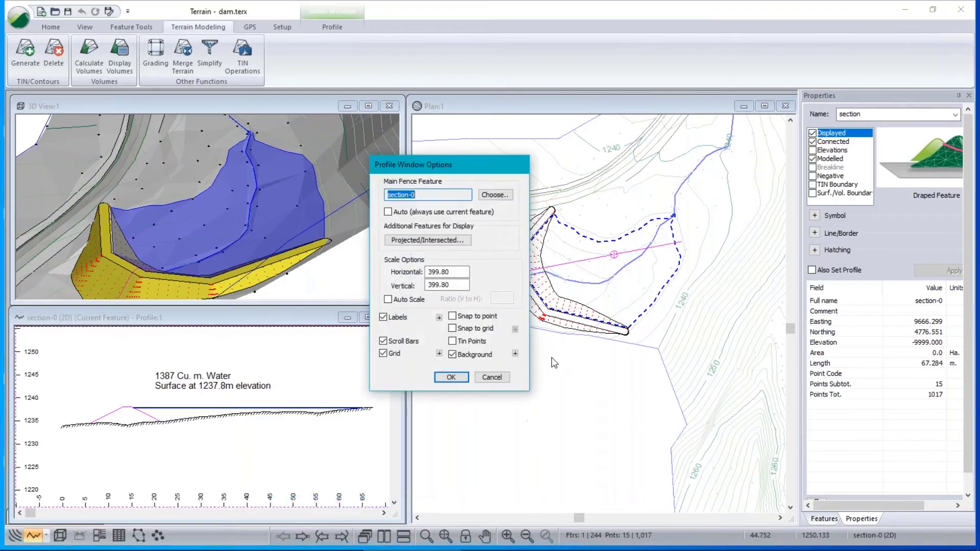
left_click(516, 354)
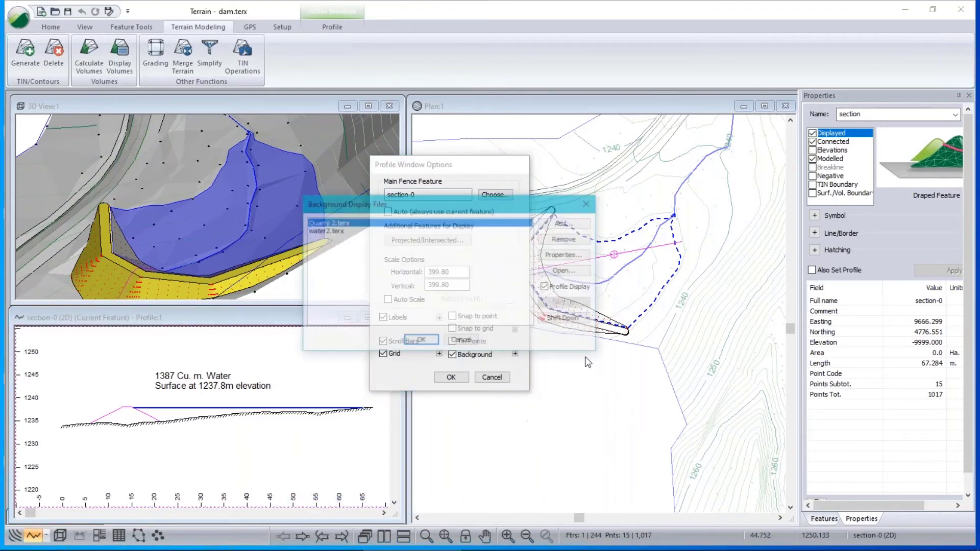
left_click(336, 232)
left_click(578, 258)
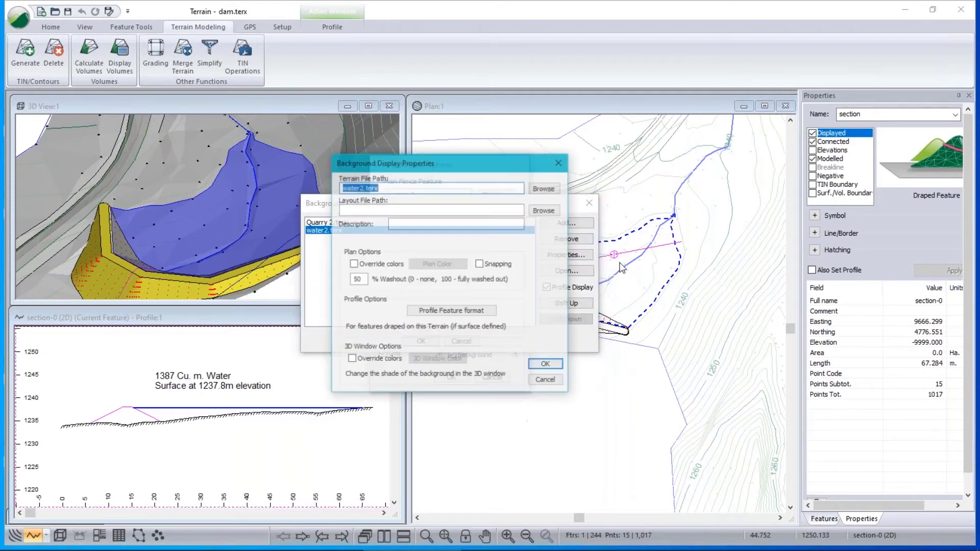
left_click(462, 311)
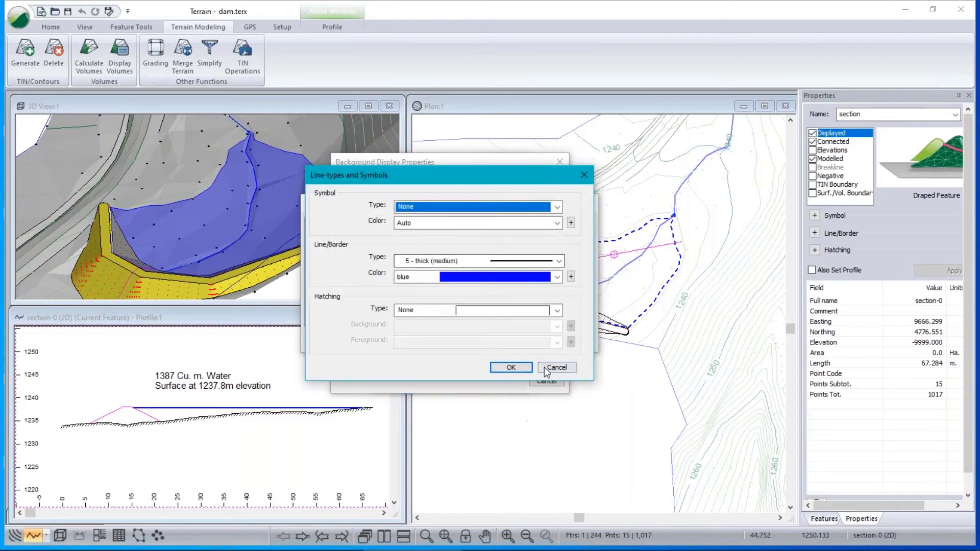
left_click(562, 368)
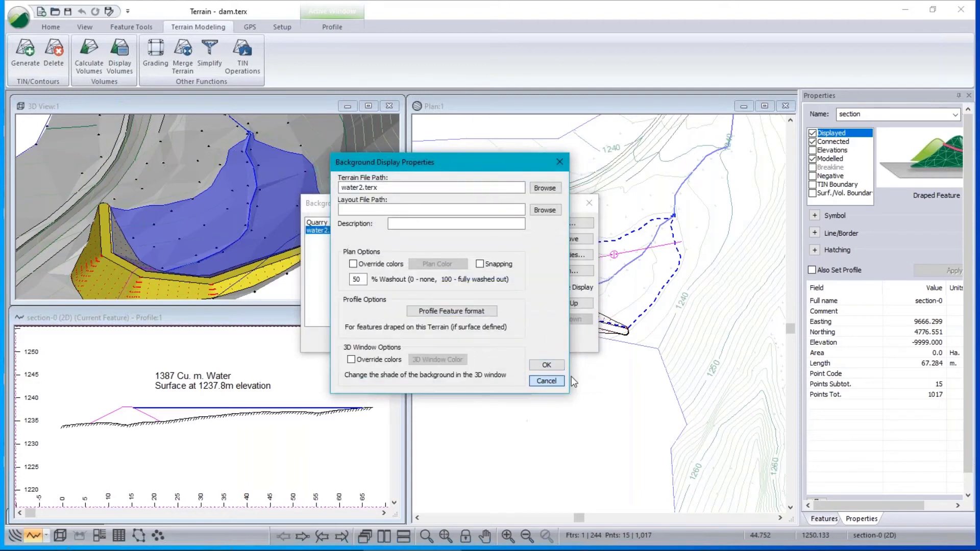
left_click(547, 380)
left_click(462, 341)
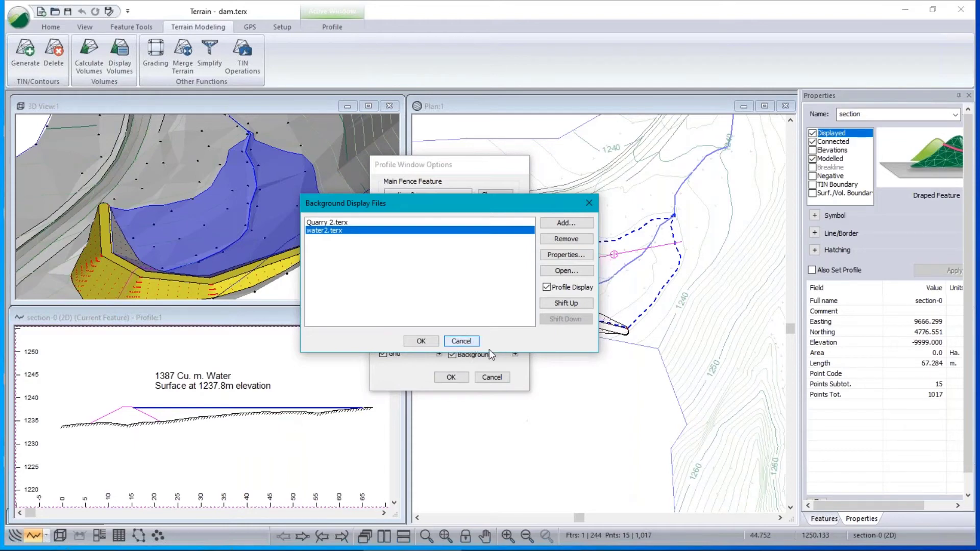
left_click(473, 342)
left_click(492, 378)
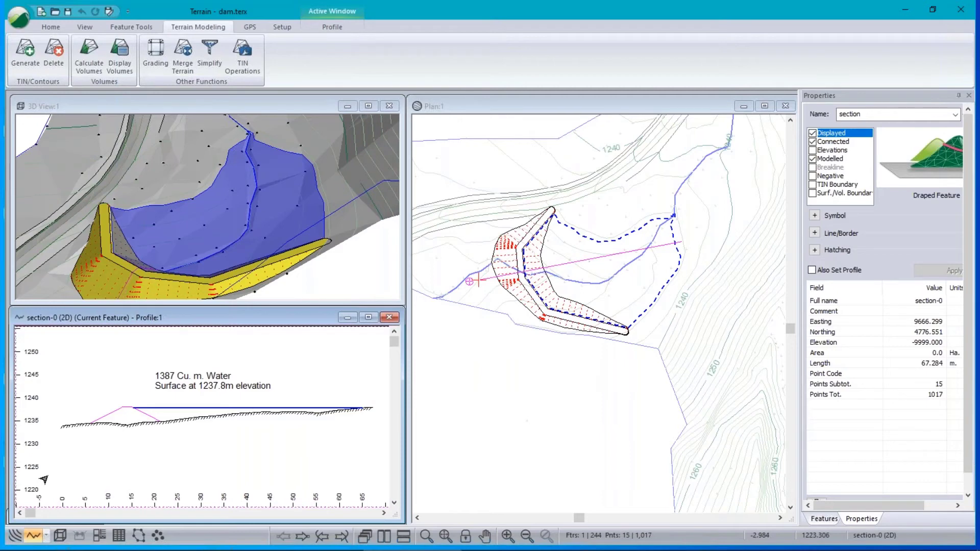
Open the Multi-Plot page and enlarge its window to show the whole page.
left_click(99, 536)
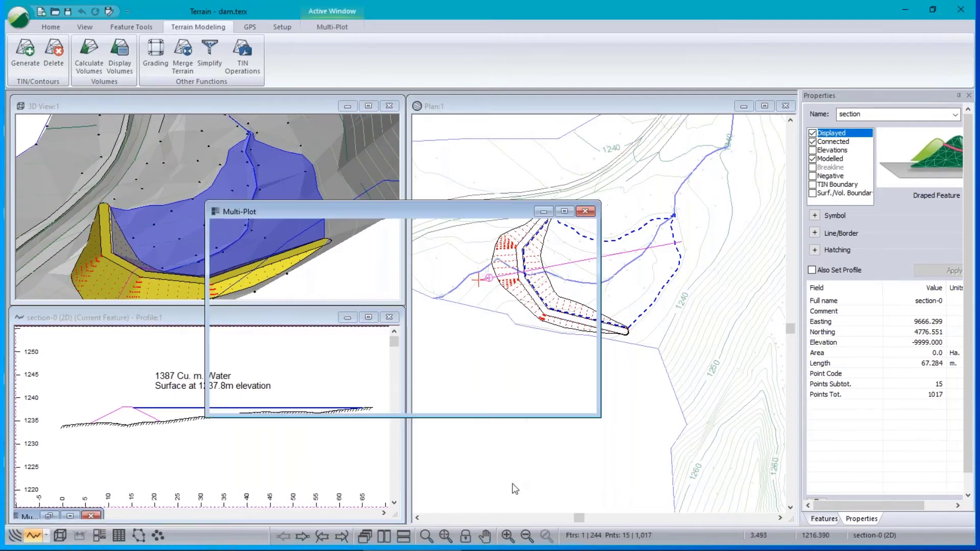
left_click_drag(467, 209, 631, 136)
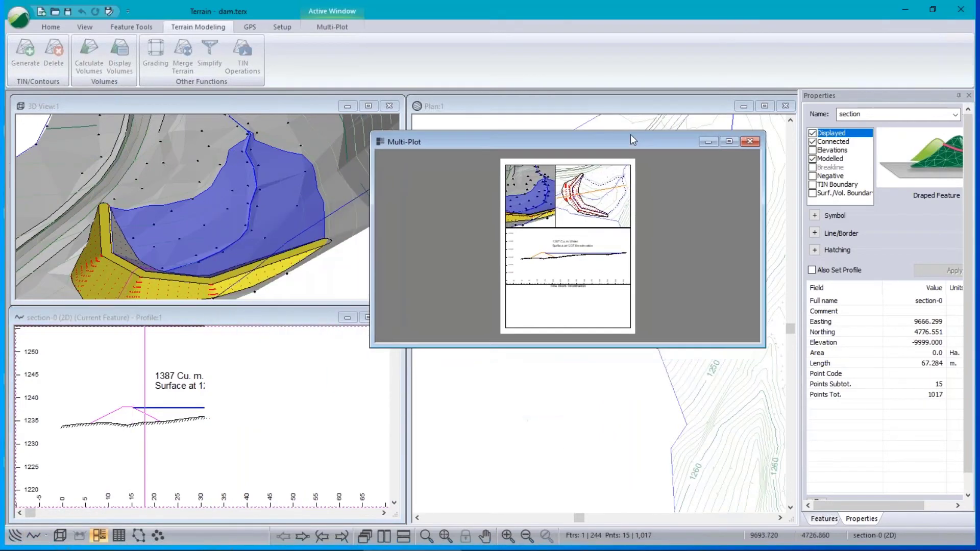
left_click_drag(622, 341, 597, 491)
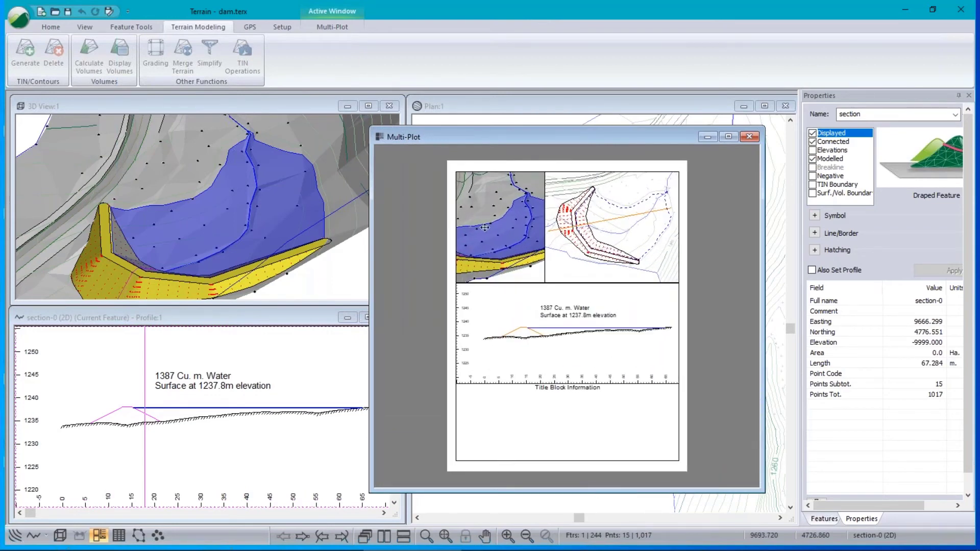
scroll(192, 198, "down", 1)
scroll(192, 198, "down", 5)
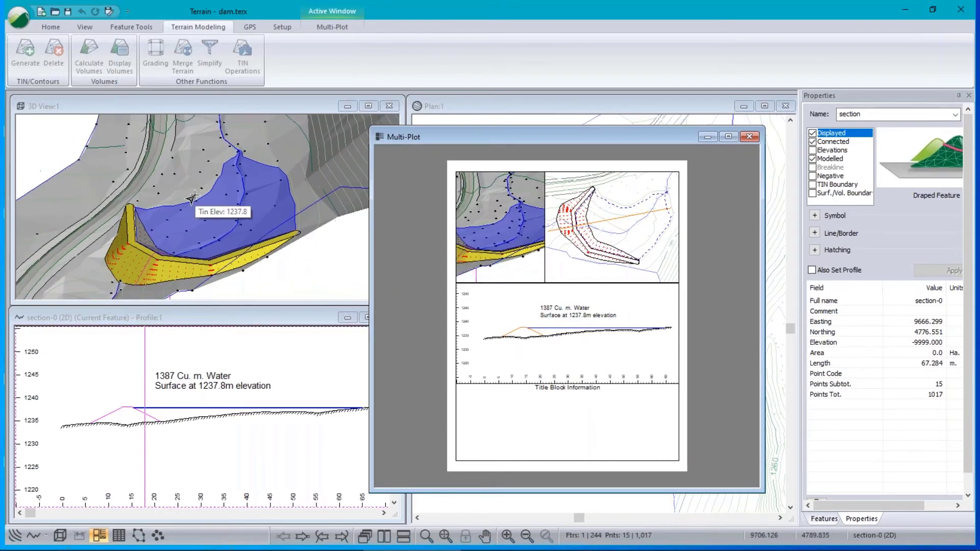
Set the plan sub-view to manual positioning and nudge its contents to centre the dam.
double_click(614, 232)
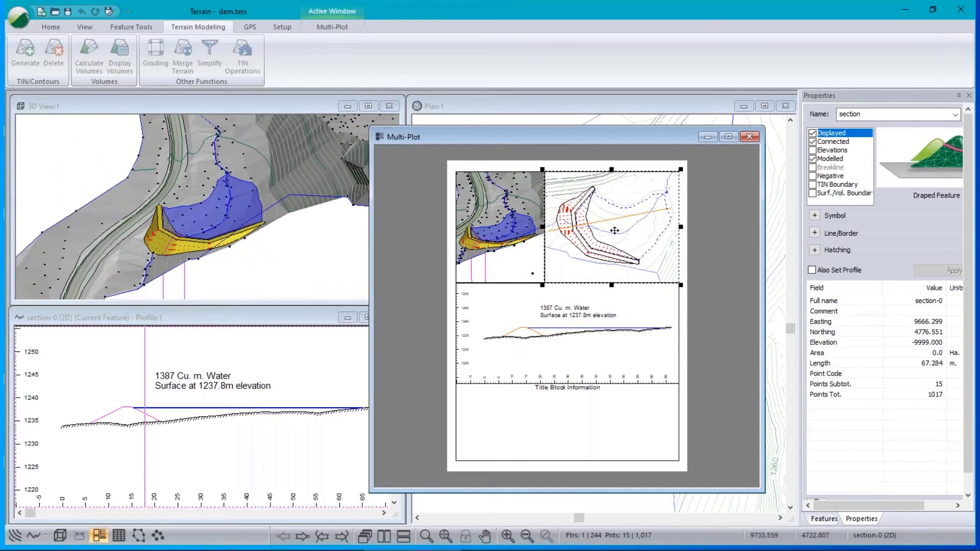
left_click(407, 262)
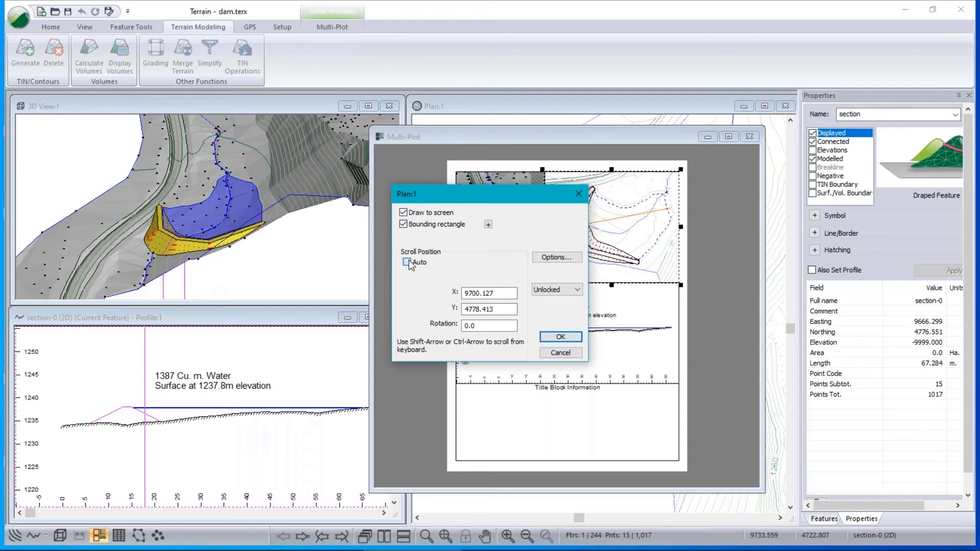
left_click(569, 338)
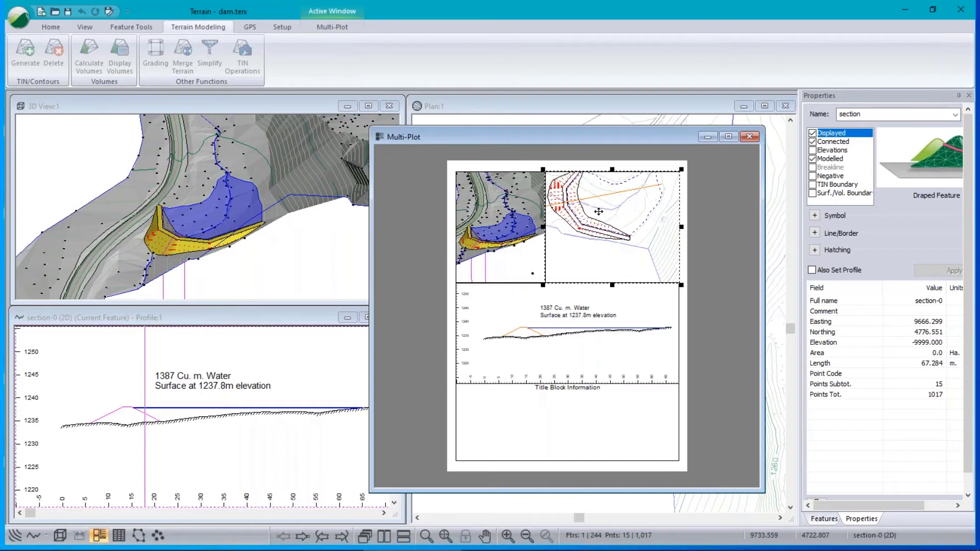
scroll(599, 212, "up", 1)
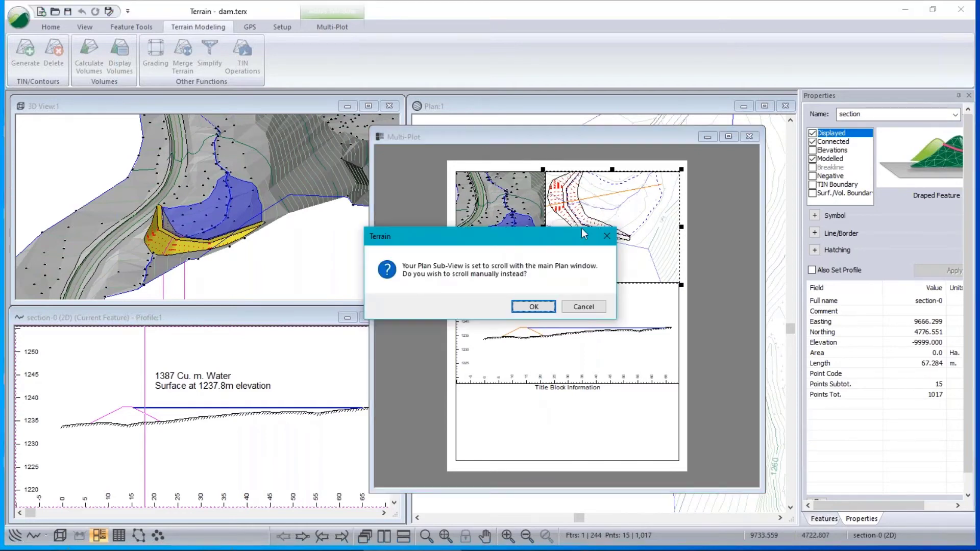
left_click(534, 307)
key("Up")
key("Up")
key("Up")
key("Left")
key("Left")
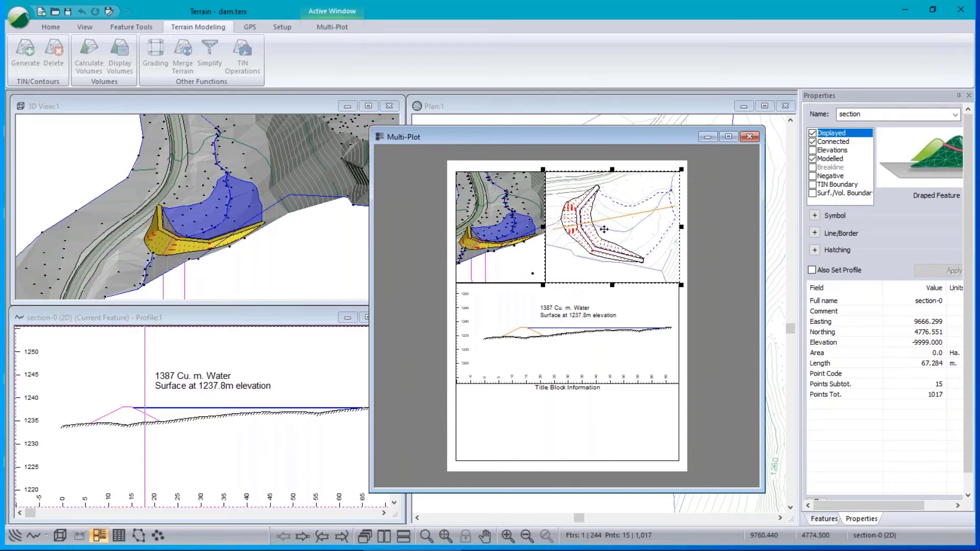
left_click_drag(616, 142, 311, 157)
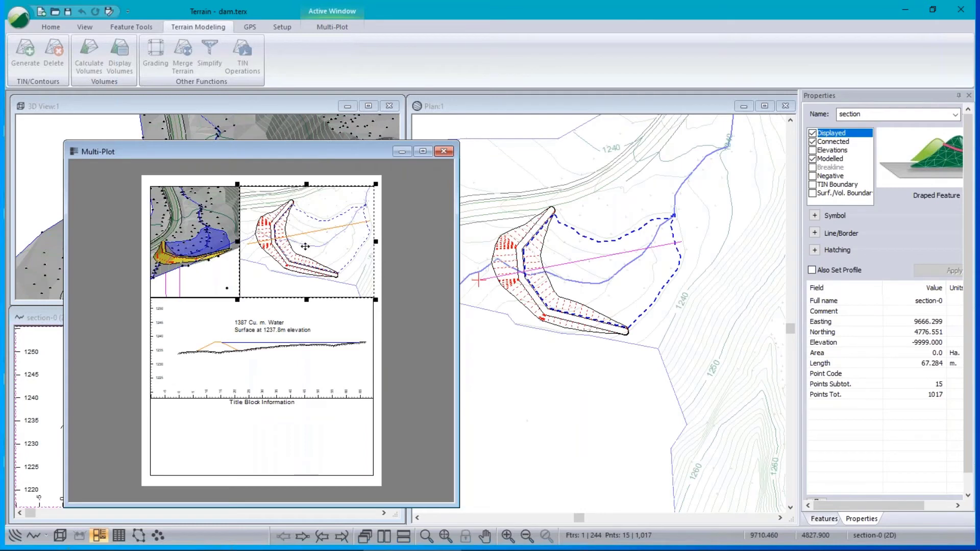
Check the existing profile sub-view's settings, then delete it from the page.
double_click(241, 352)
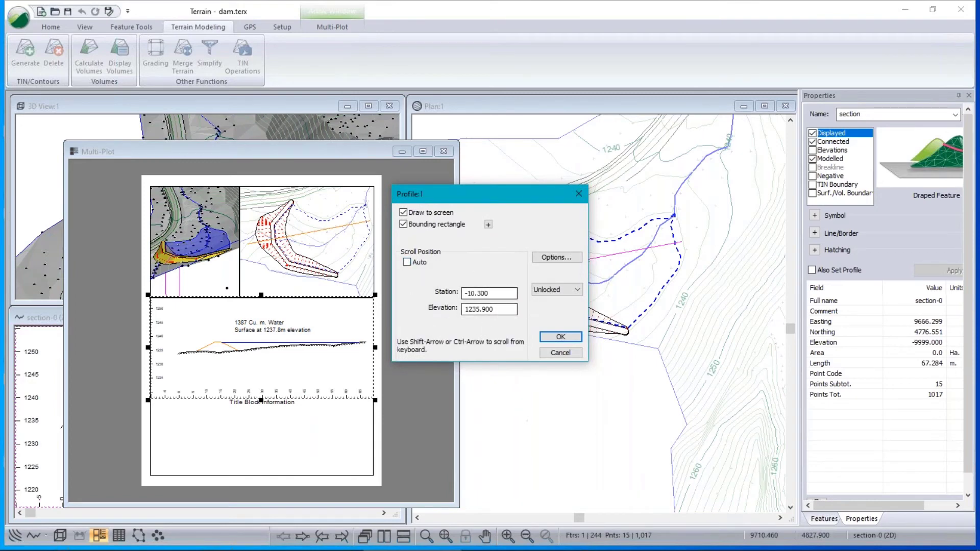
left_click(564, 338)
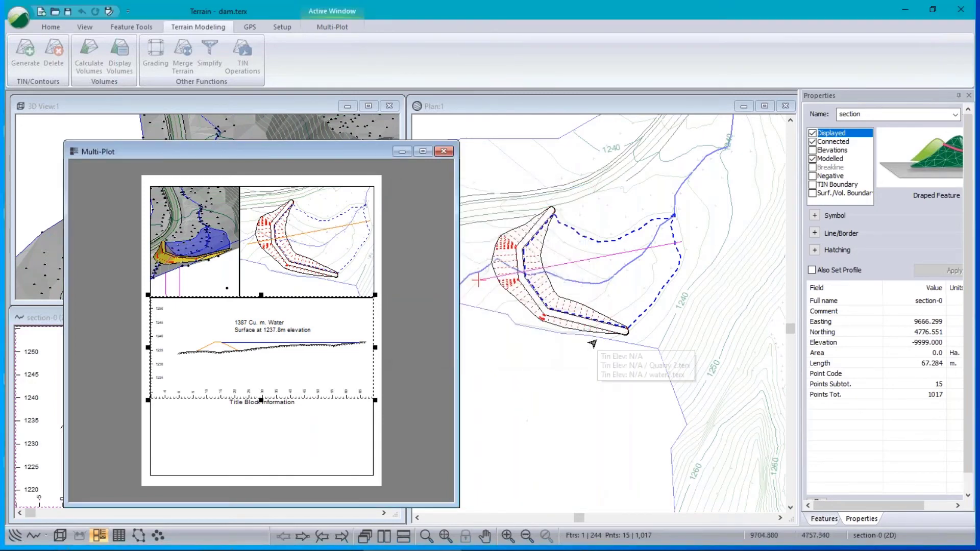
left_click_drag(318, 151, 570, 95)
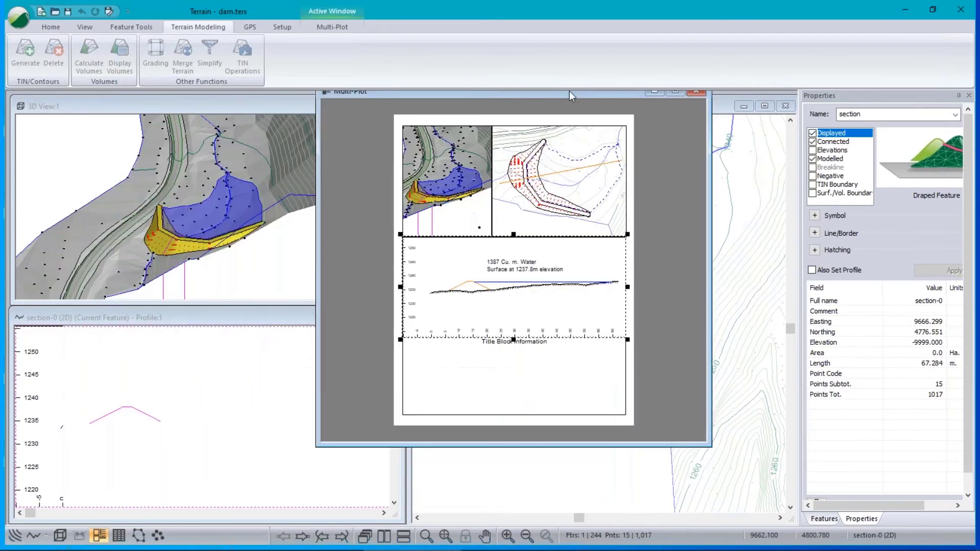
right_click(499, 270)
mouse_move(577, 305)
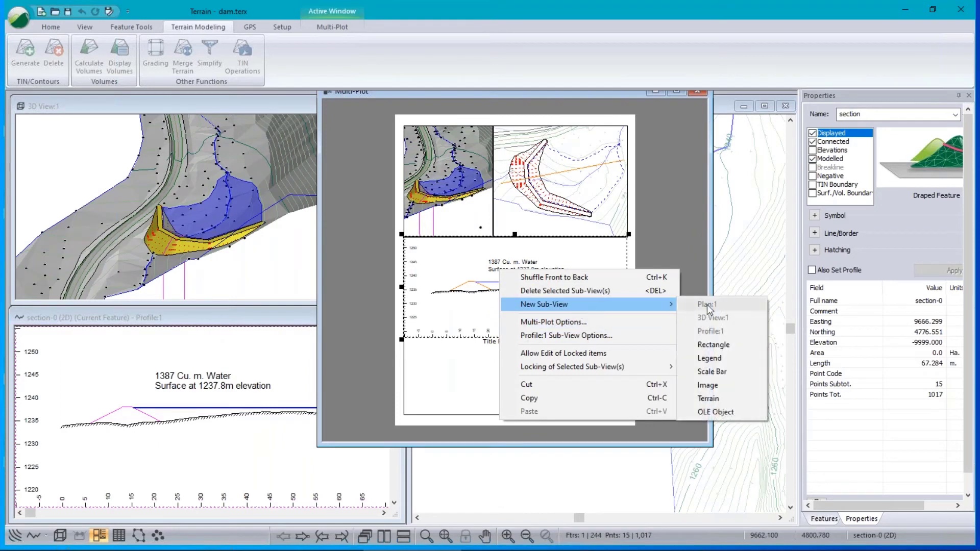
left_click(440, 267)
key("Delete")
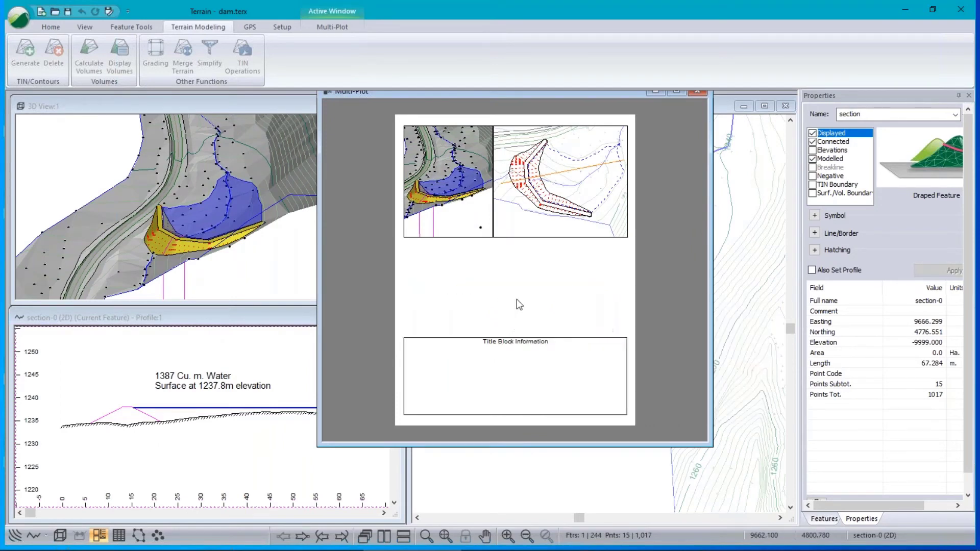
Add a new Profile:1 sub-view sized between the top views and the title block.
right_click(448, 264)
mouse_move(599, 300)
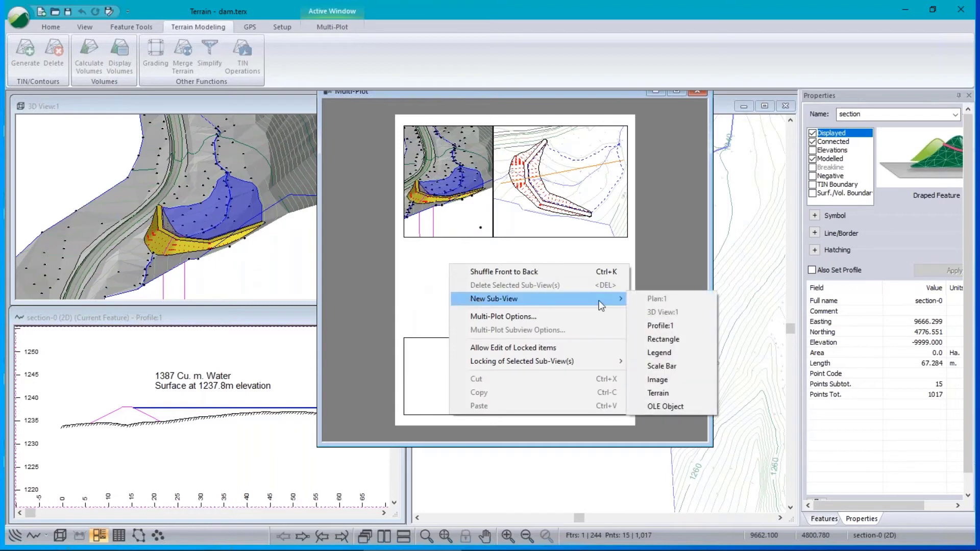
left_click(666, 324)
left_click_drag(482, 222, 458, 274)
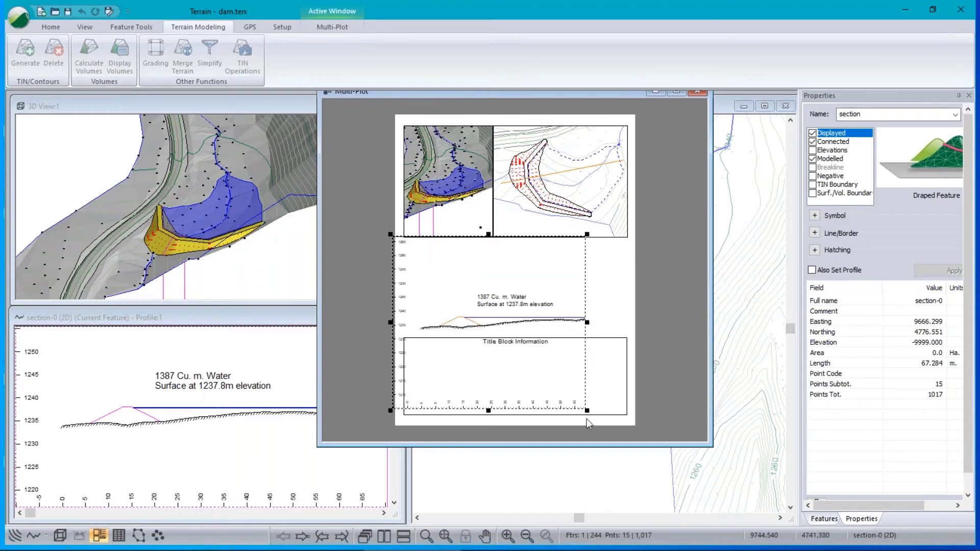
left_click_drag(587, 412, 618, 339)
left_click_drag(545, 291, 556, 291)
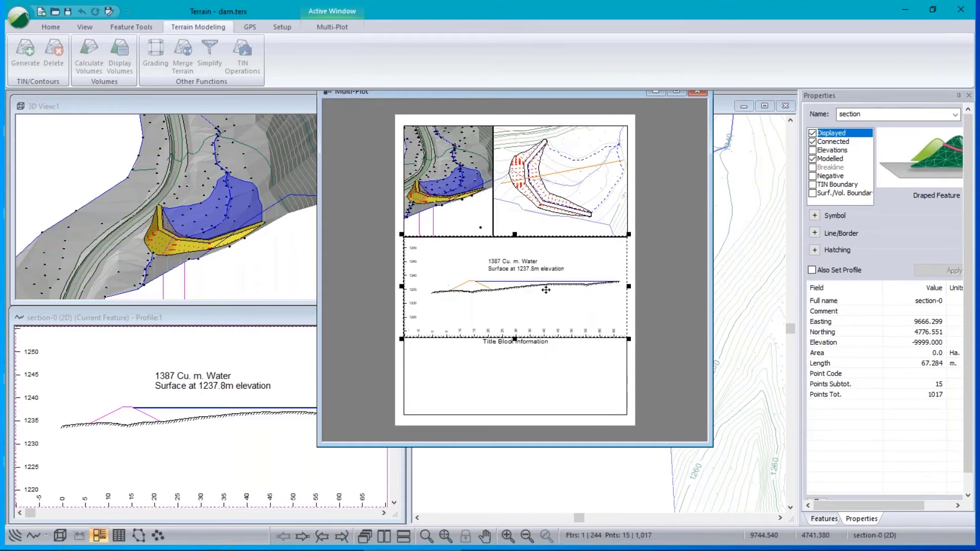
Open Multi-Plot Options, review the 10.000 grid spacing, and confirm with OK.
right_click(673, 268)
left_click(726, 320)
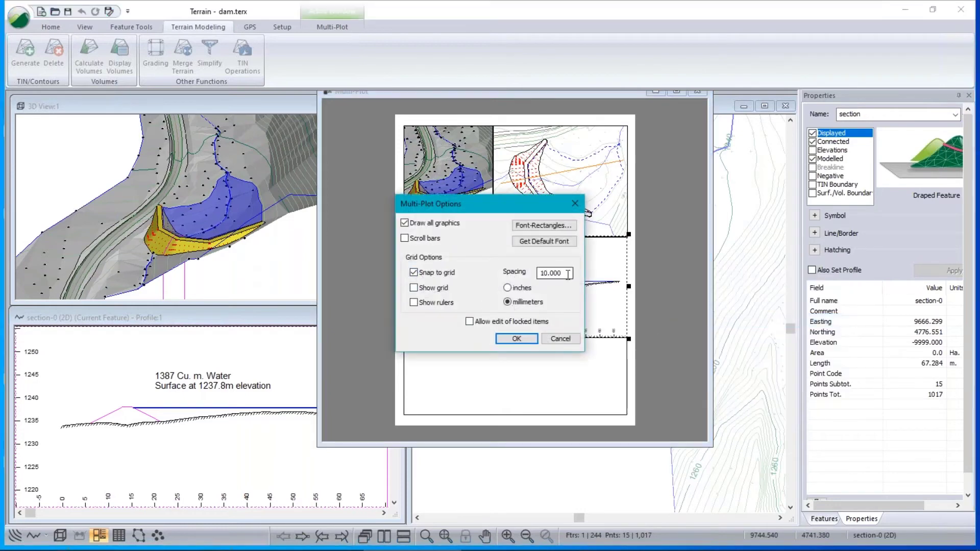
left_click_drag(568, 274, 499, 276)
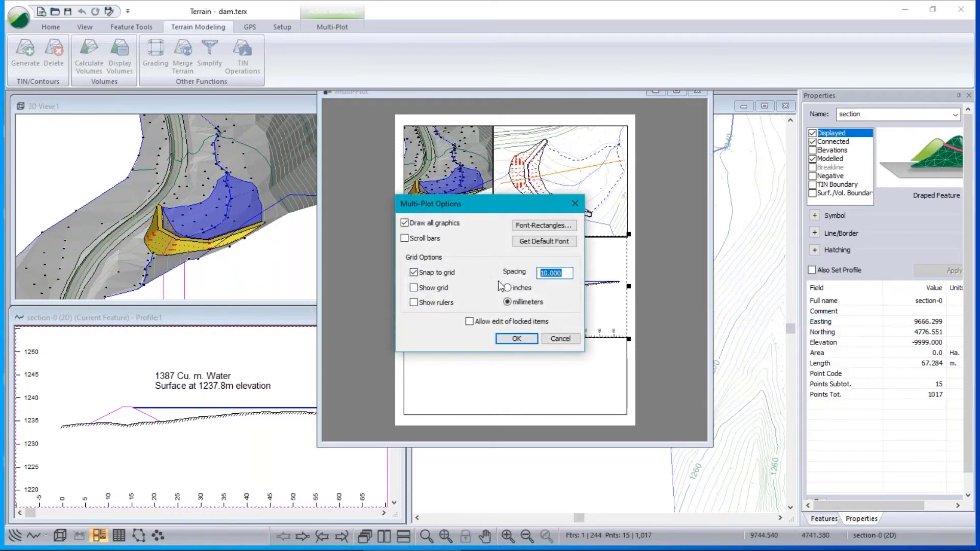
left_click(516, 338)
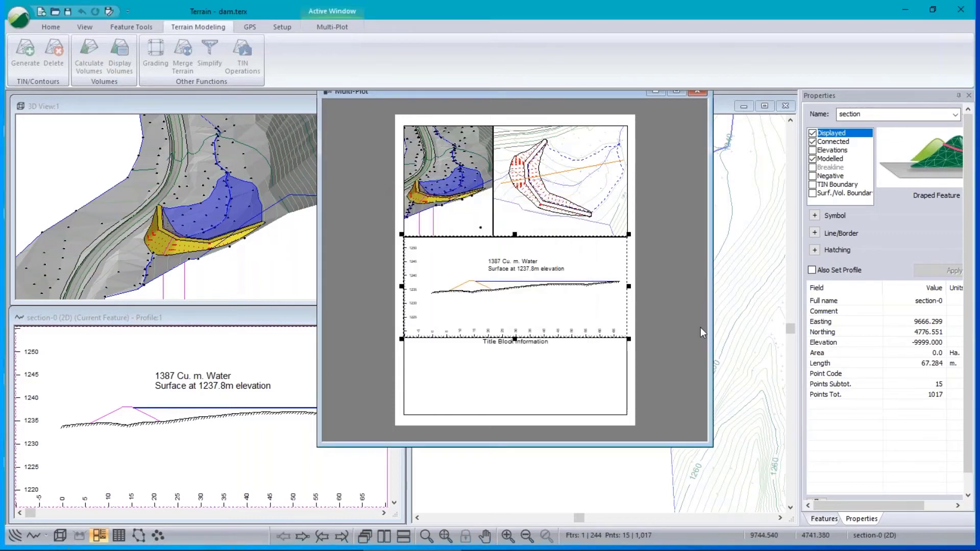
left_click(514, 361)
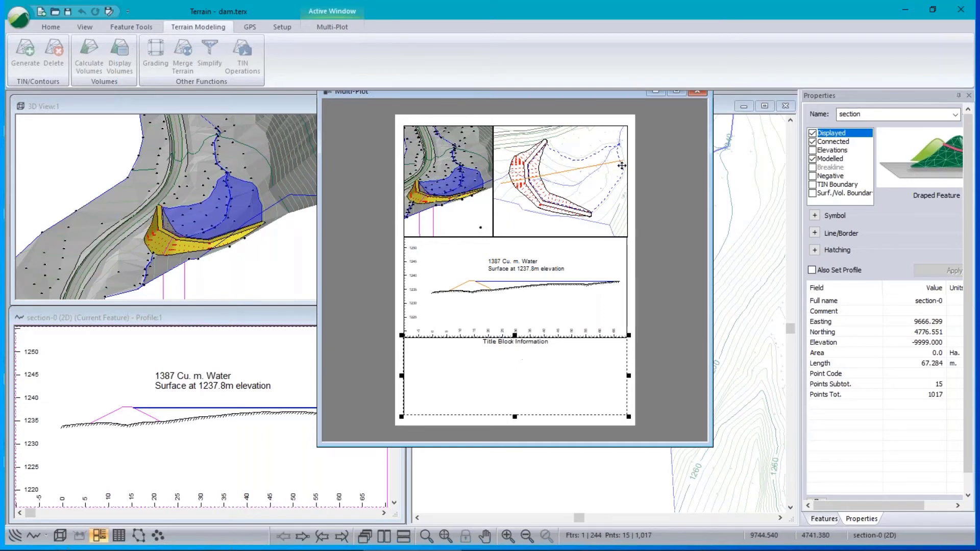
left_click_drag(581, 91, 577, 117)
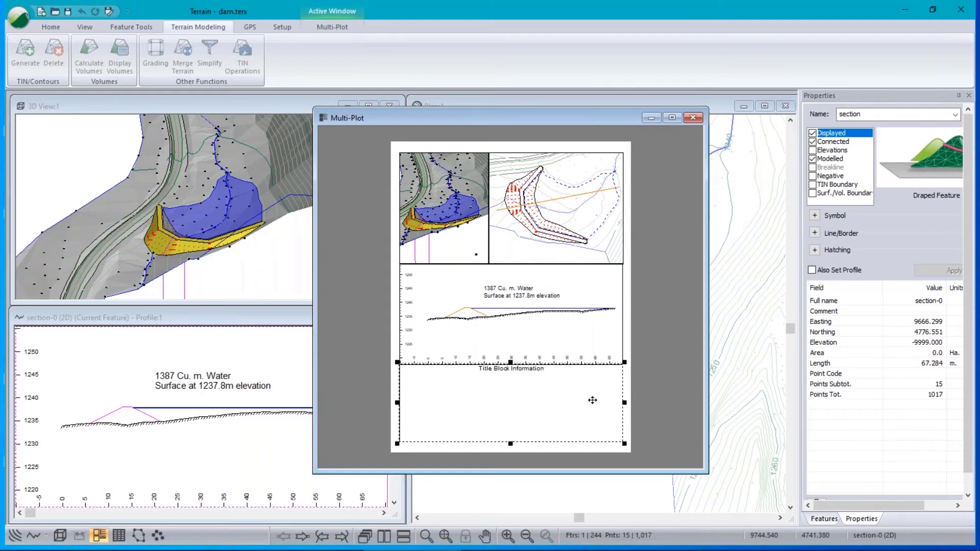
right_click(487, 389)
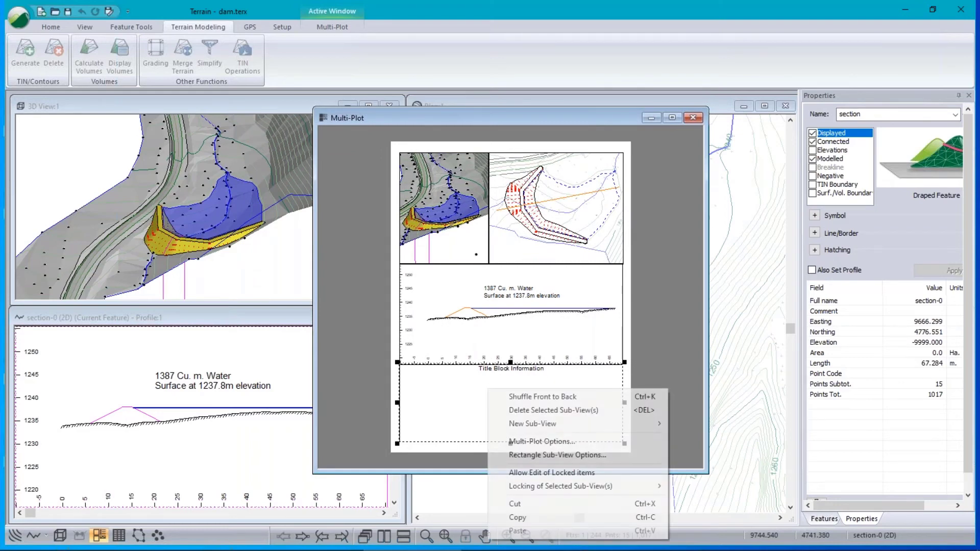
mouse_move(645, 431)
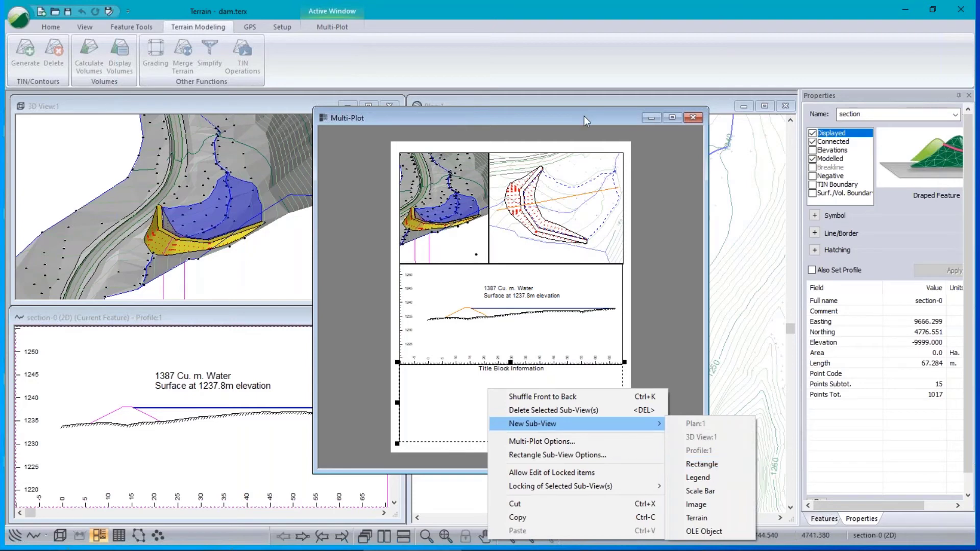
left_click(565, 114)
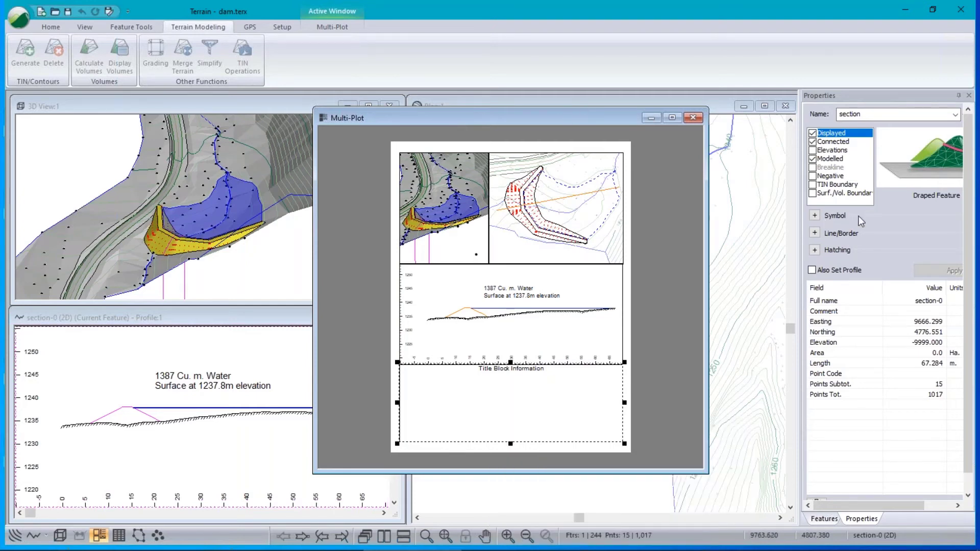
mouse_move(919, 549)
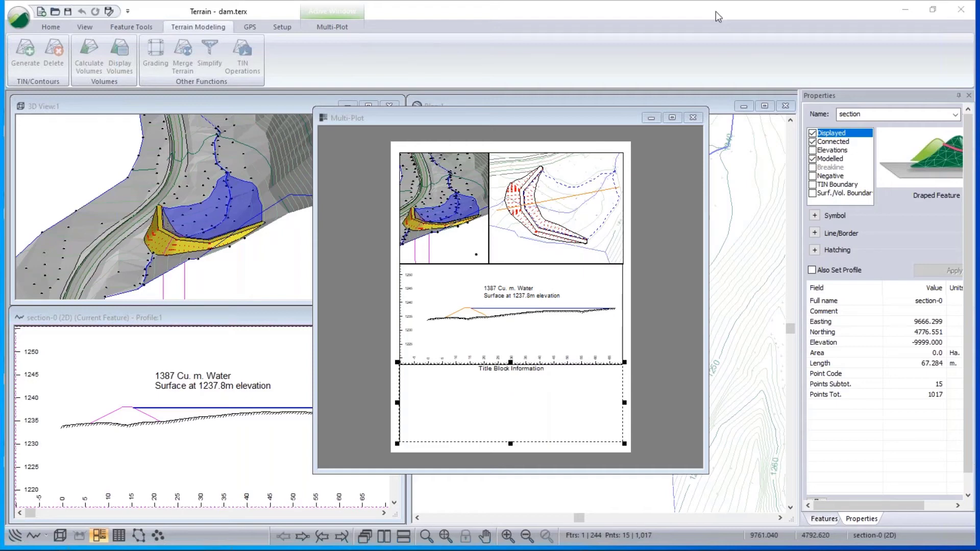
Show the Setup tools and minimize the Multi-Plot window.
left_click(287, 27)
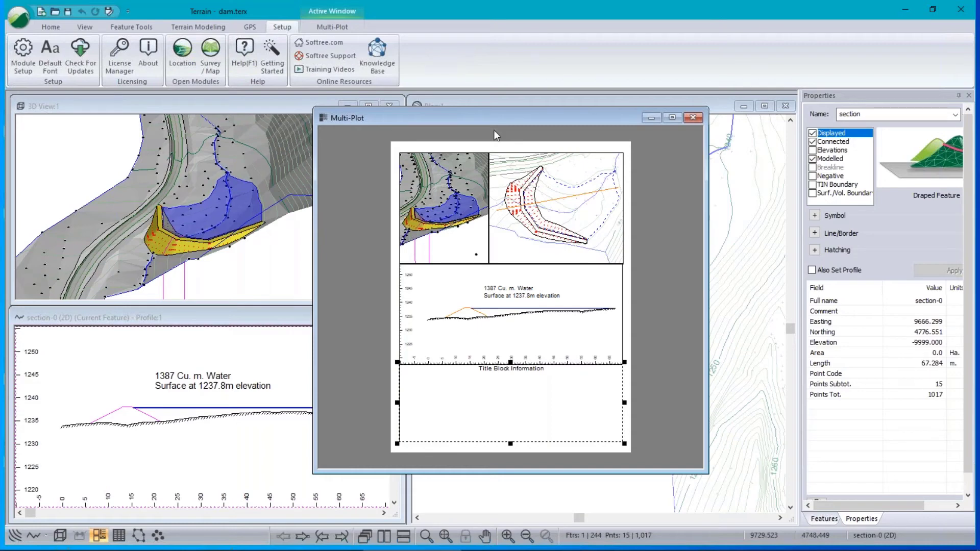
left_click(652, 118)
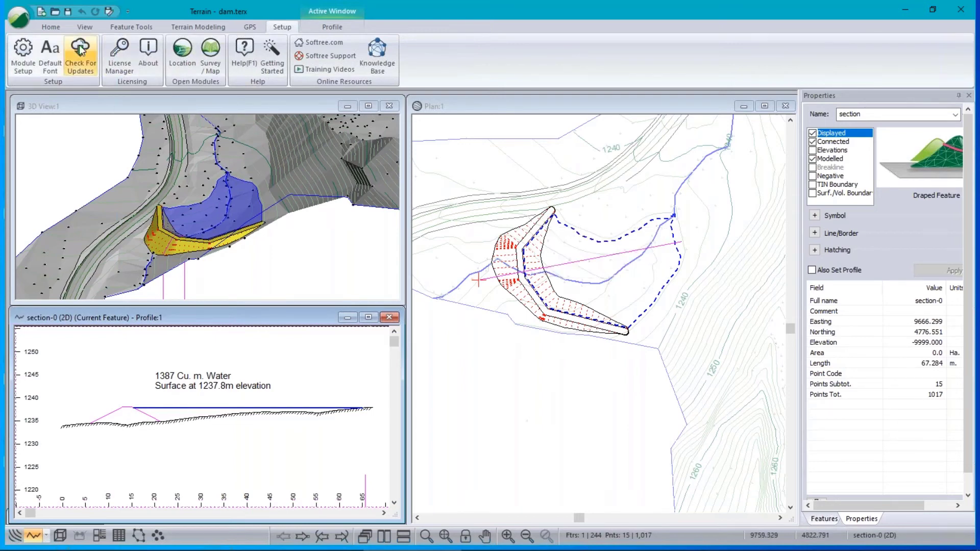
Review the slope values in the Grading settings and cancel without changes.
left_click(215, 28)
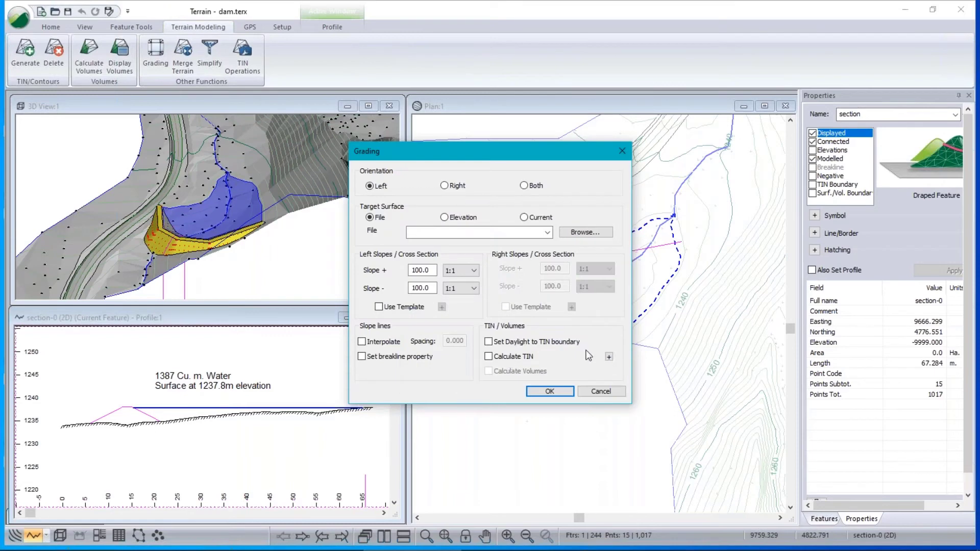
left_click(427, 287)
left_click(601, 392)
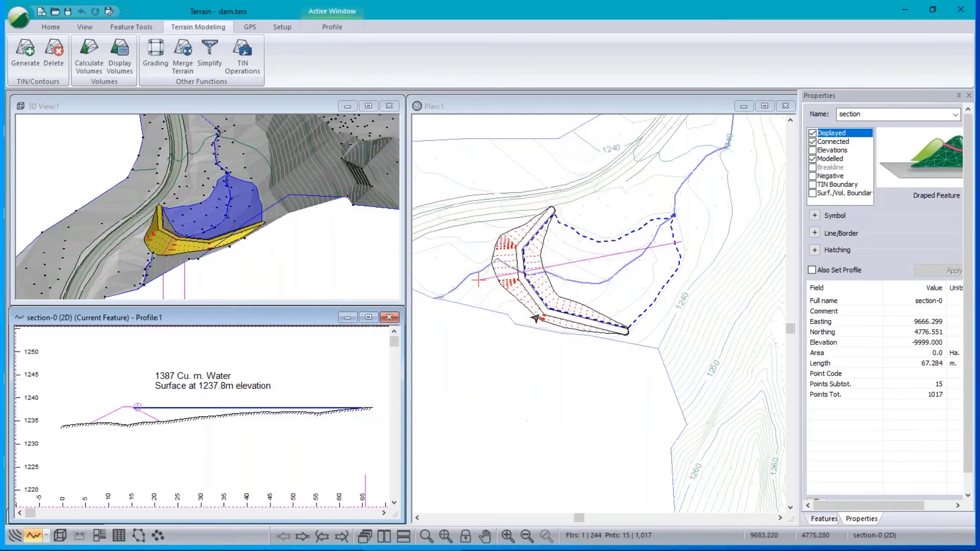
Zoom the plan view in on the dam's graded embankment and daylight lines.
mouse_move(669, 328)
scroll(528, 297, "up", 1)
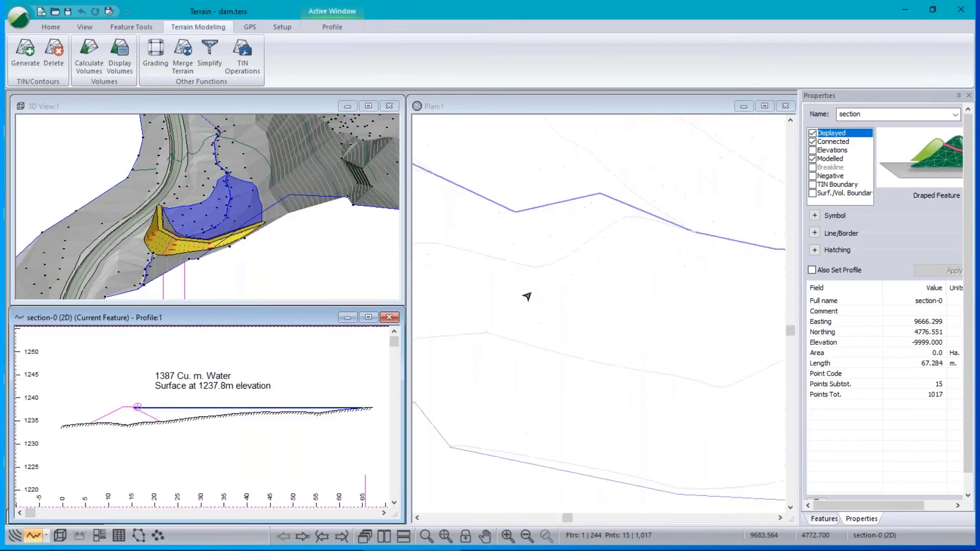
scroll(528, 296, "up", 5)
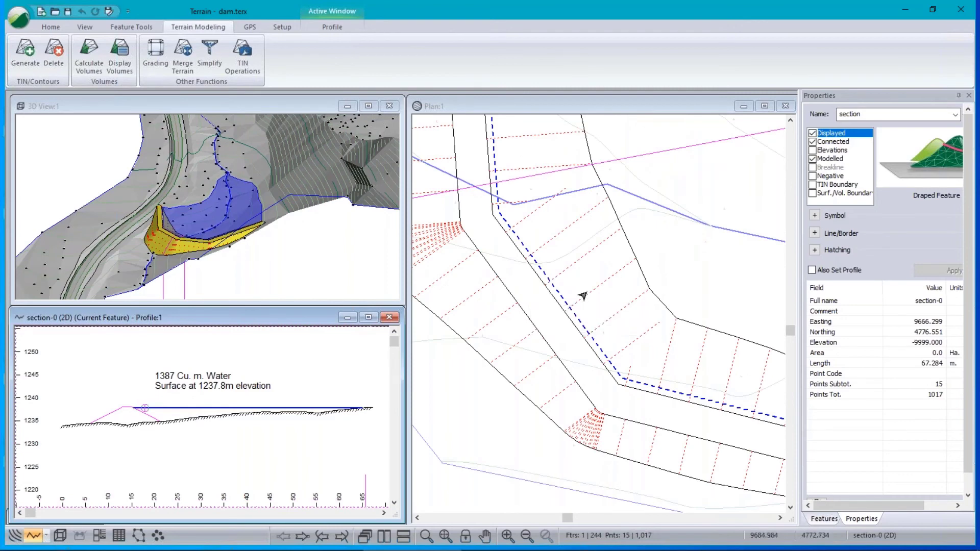
scroll(608, 217, "up", 4)
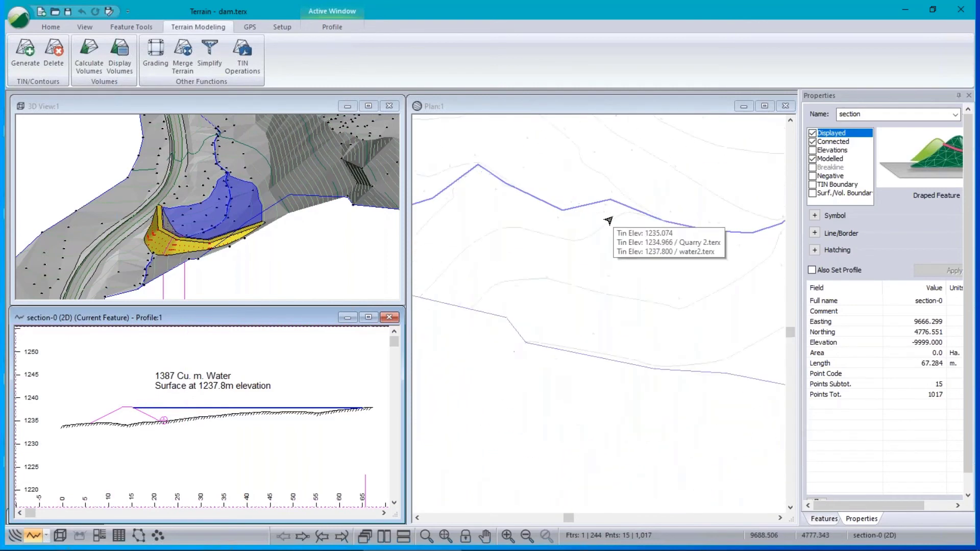
scroll(609, 220, "down", 2)
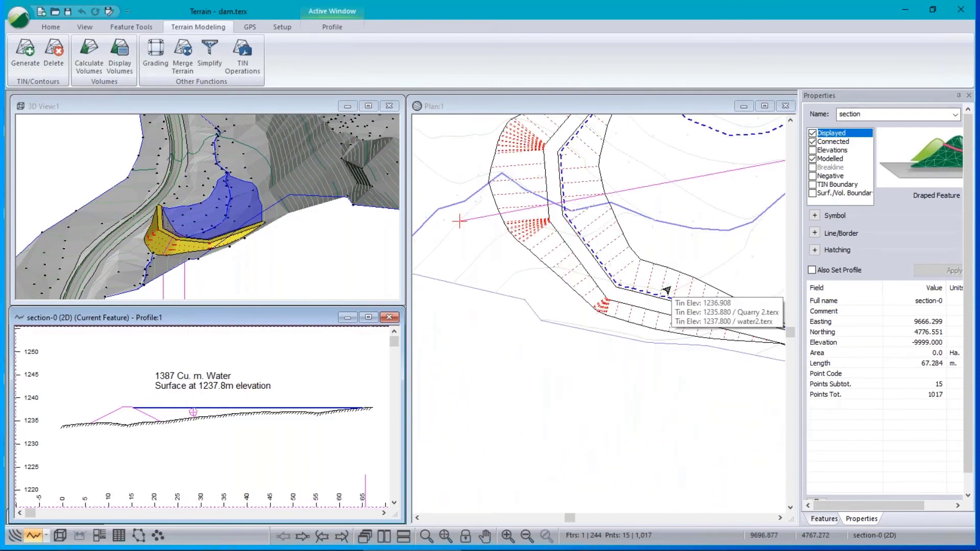
Open demo-dam.terx, discarding unsaved changes to the current terrain.
left_click(18, 17)
left_click(43, 76)
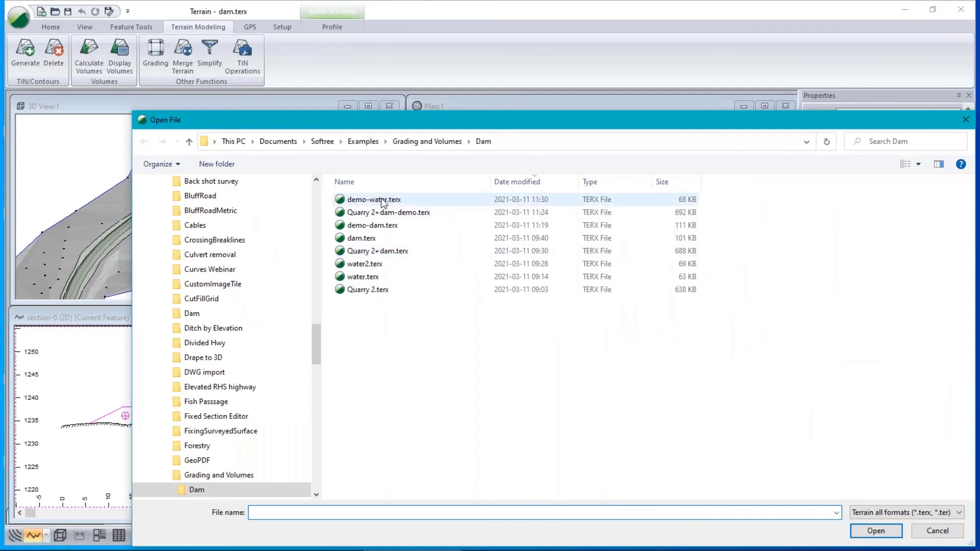
left_click(359, 224)
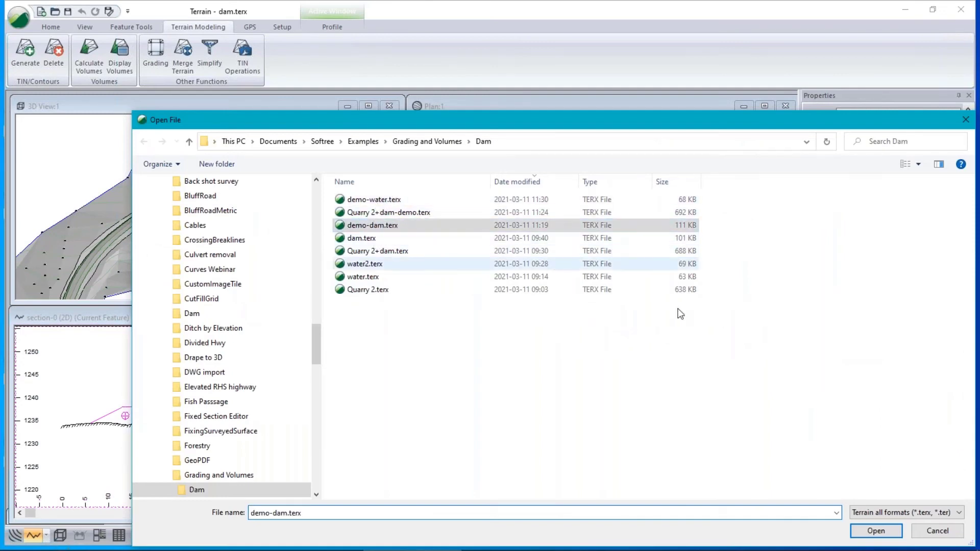
left_click(874, 532)
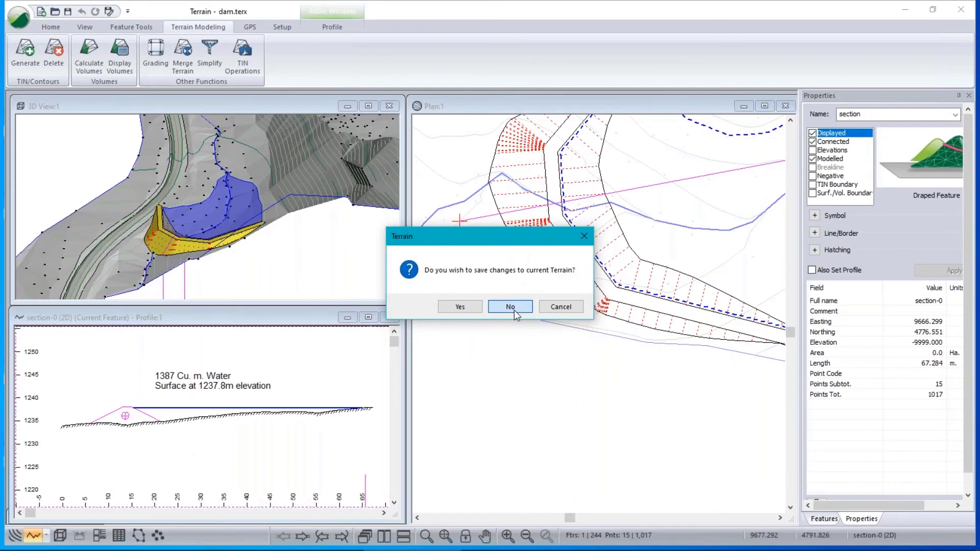
left_click(512, 307)
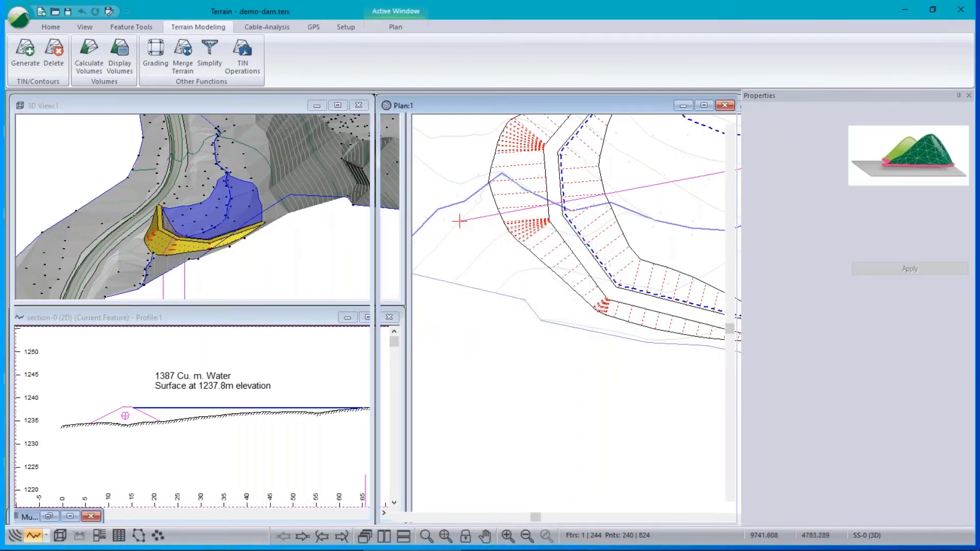
Show the Feature Coordinates list for the dam top line, accepting the triangle-clearing warning.
scroll(462, 306, "up", 5)
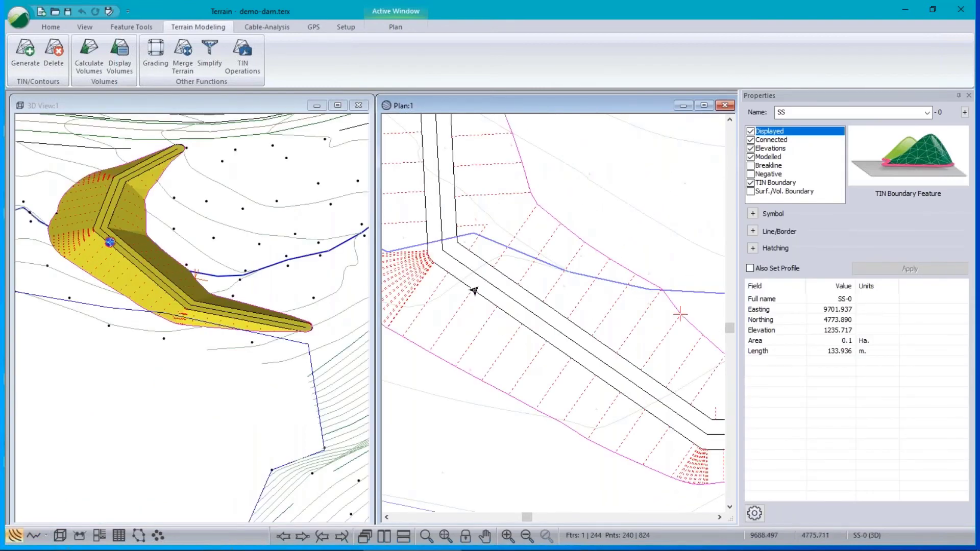
left_click(478, 283)
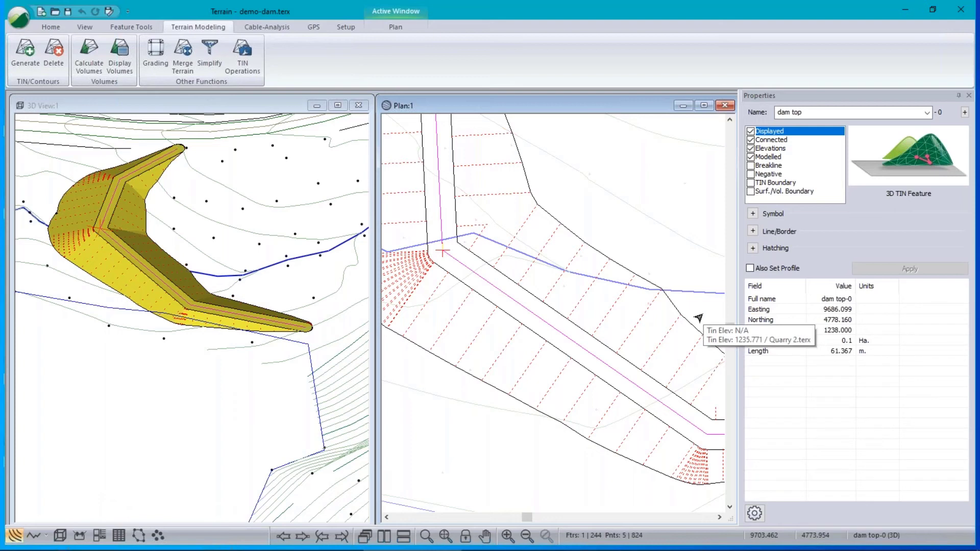
left_click(132, 27)
left_click(76, 68)
left_click(508, 307)
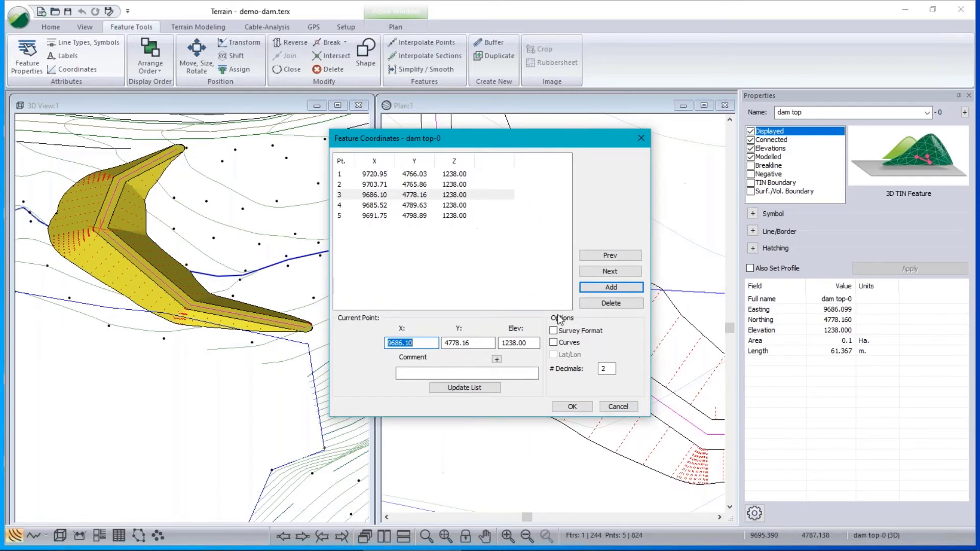
Switch the dam top coordinates to survey format, then cancel the list unchanged.
left_click(554, 331)
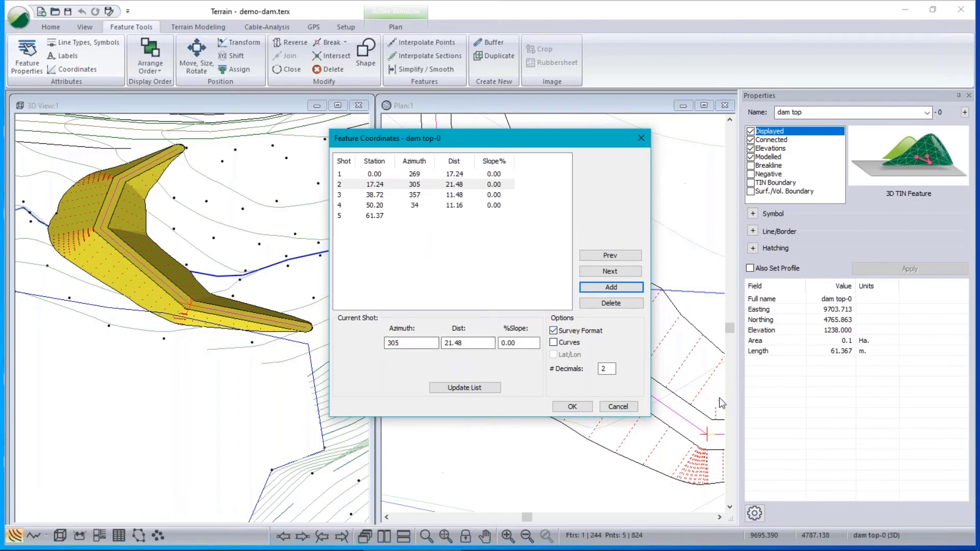
left_click_drag(508, 139, 208, 176)
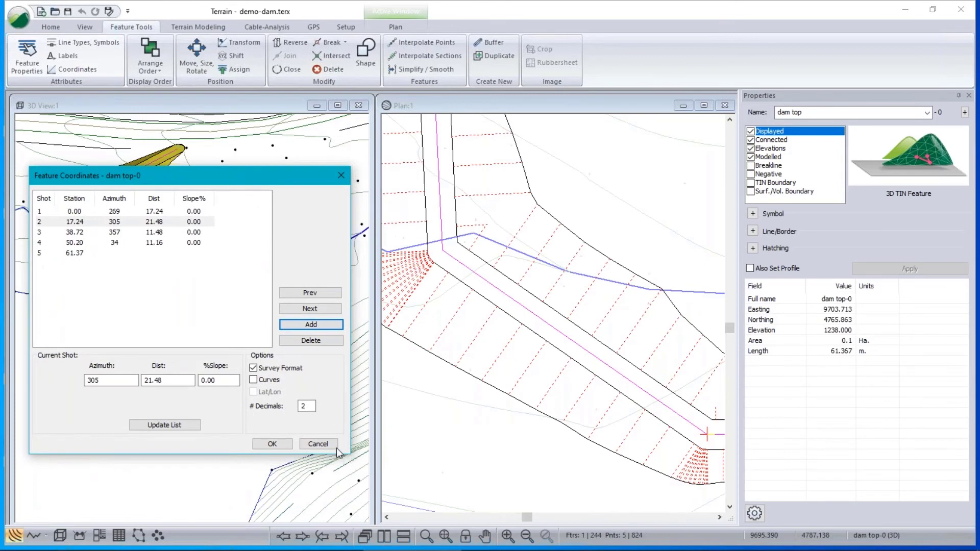
left_click(317, 443)
Pan the plan and select the vertex at the dam's upper tip.
left_click(486, 237)
middle_click_drag(486, 237, 563, 510)
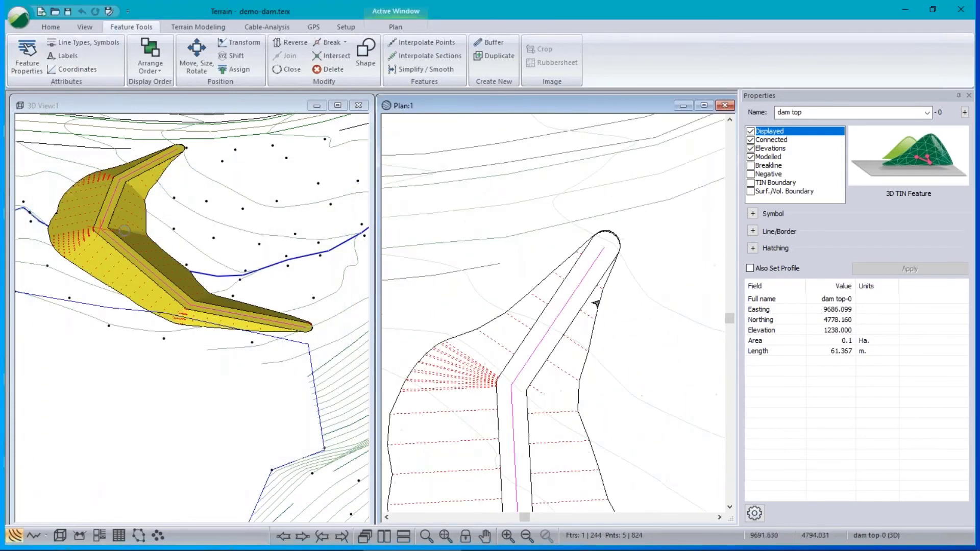
left_click(604, 248)
scroll(510, 278, "down", 3)
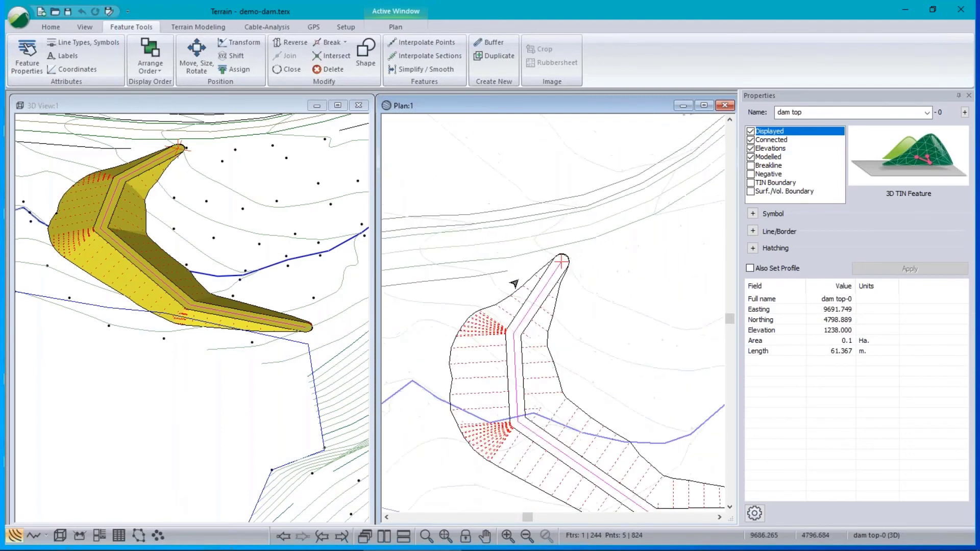
left_click(78, 69)
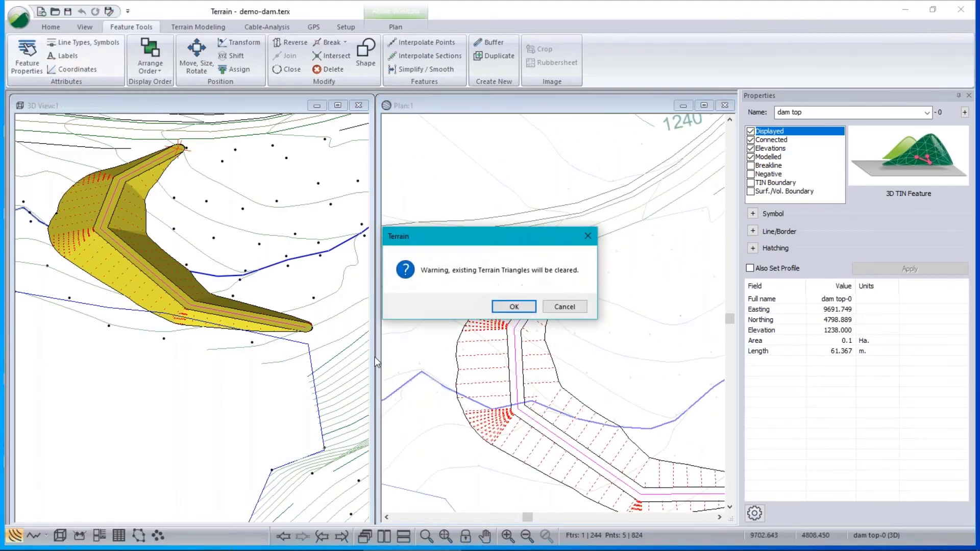
left_click(511, 307)
left_click_drag(537, 139, 372, 155)
left_click(390, 347)
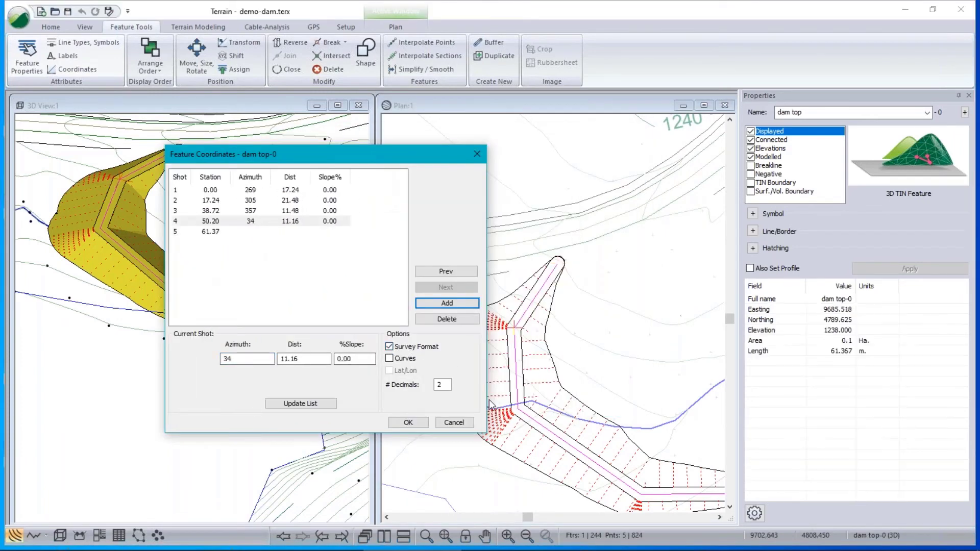
left_click(212, 232)
left_click(453, 304)
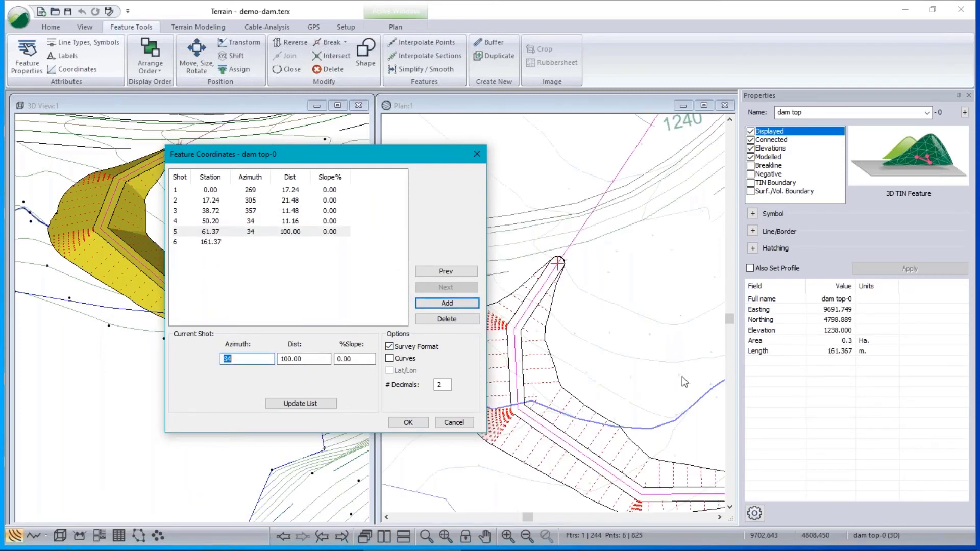
key("Tab")
type("20")
left_click(238, 359)
type("90")
left_click(314, 403)
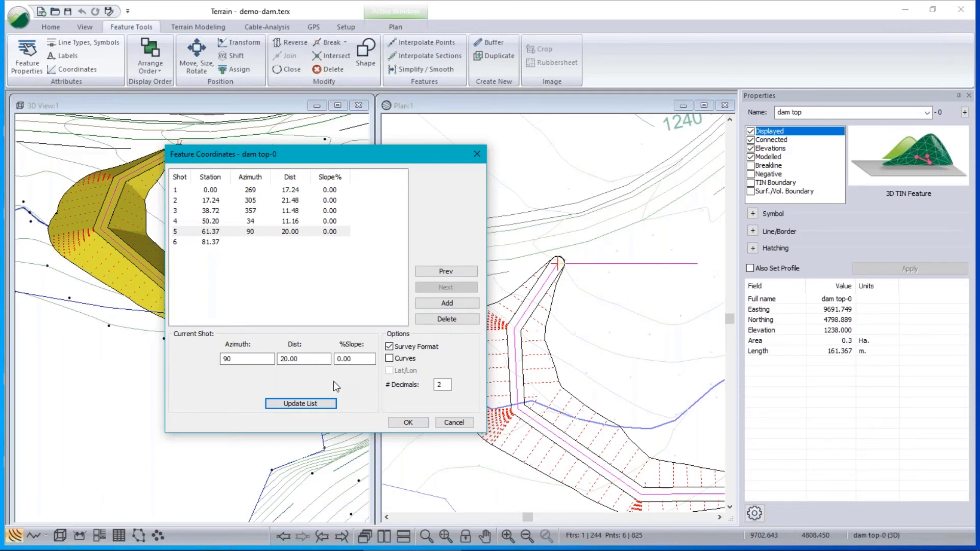
left_click(455, 305)
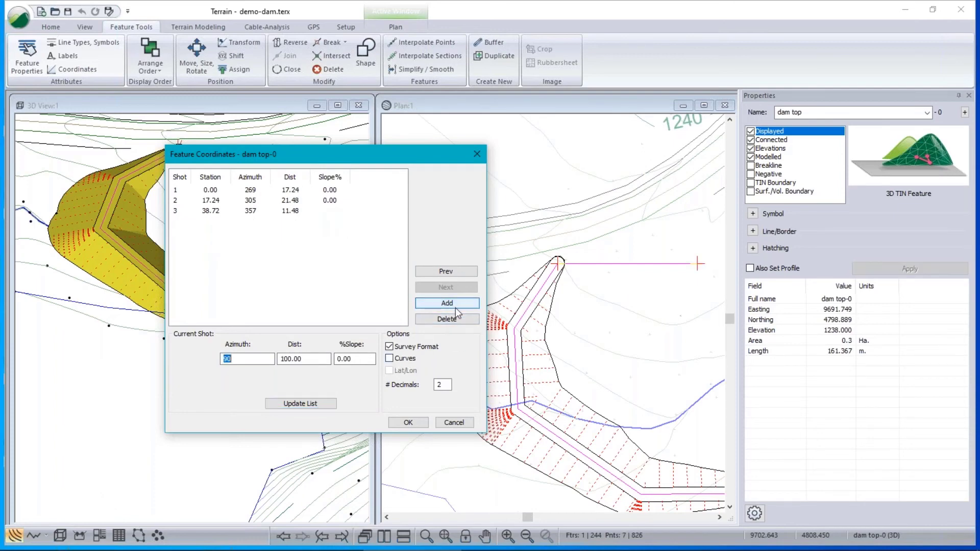
left_click(593, 290)
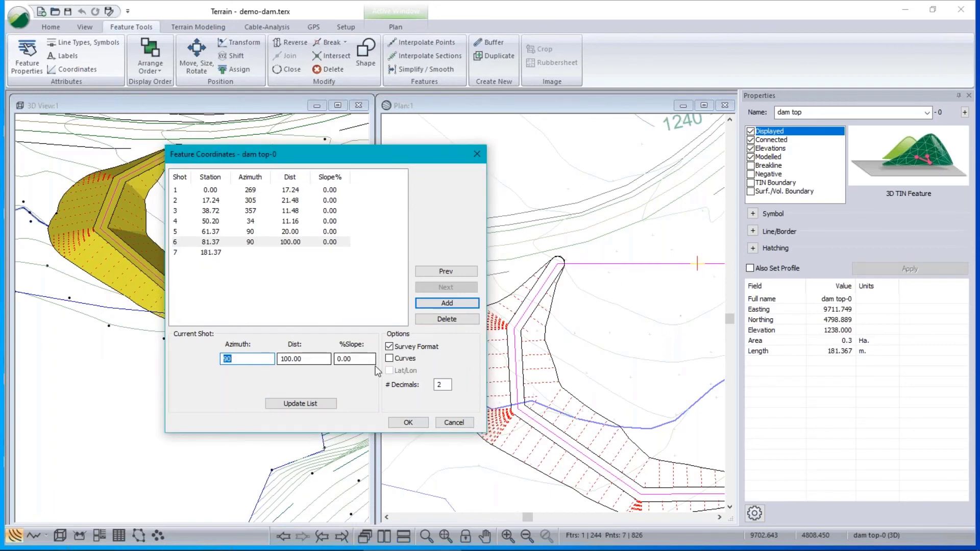
type("0")
key("Tab")
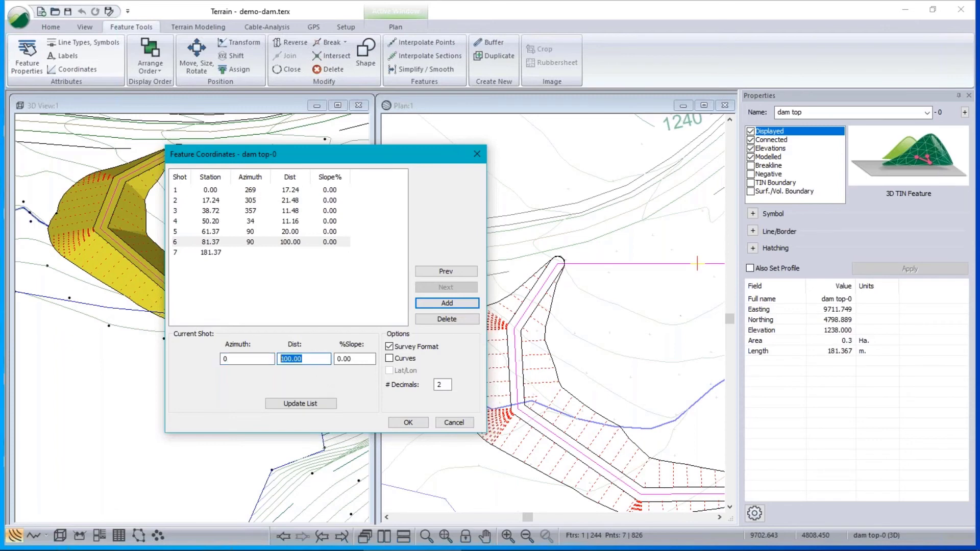
type("50")
left_click(301, 404)
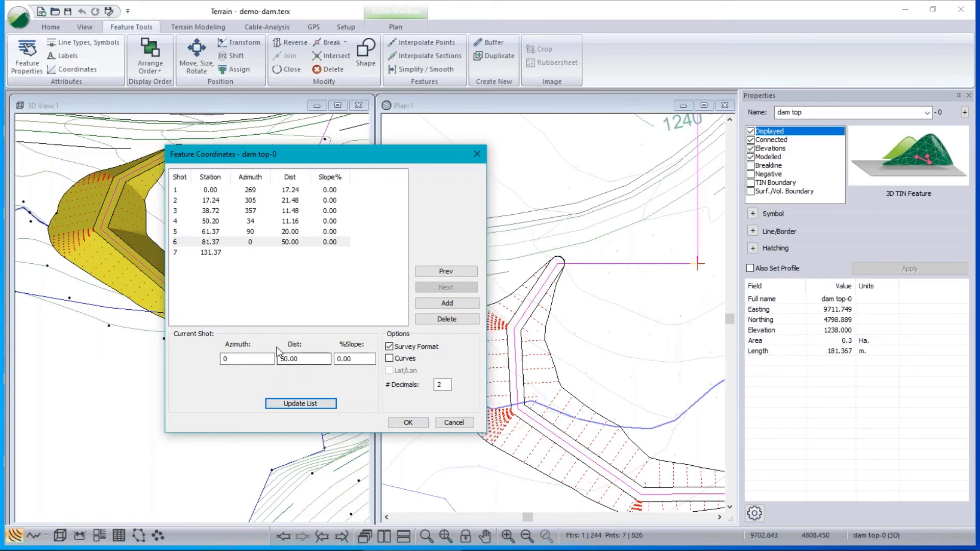
left_click(453, 424)
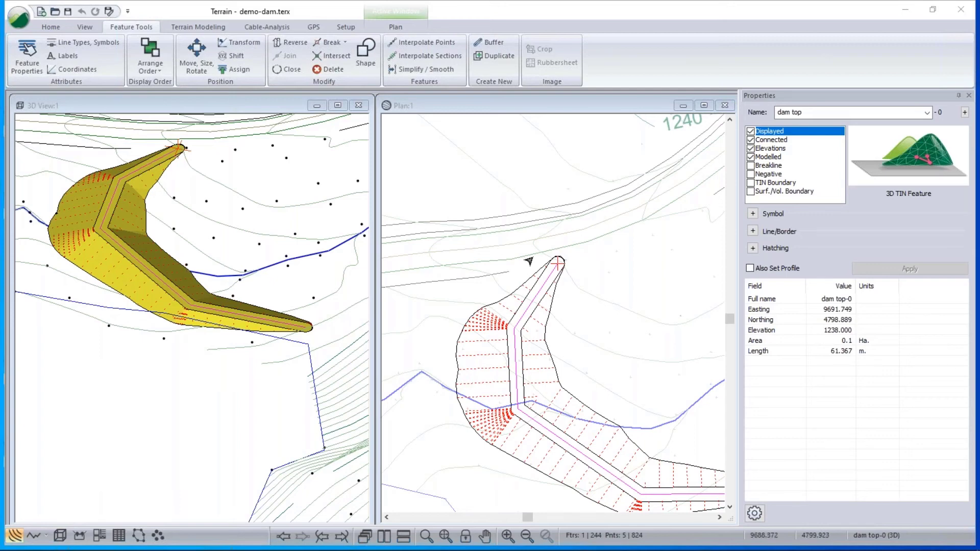
left_click_drag(444, 305, 587, 415)
right_click(603, 286)
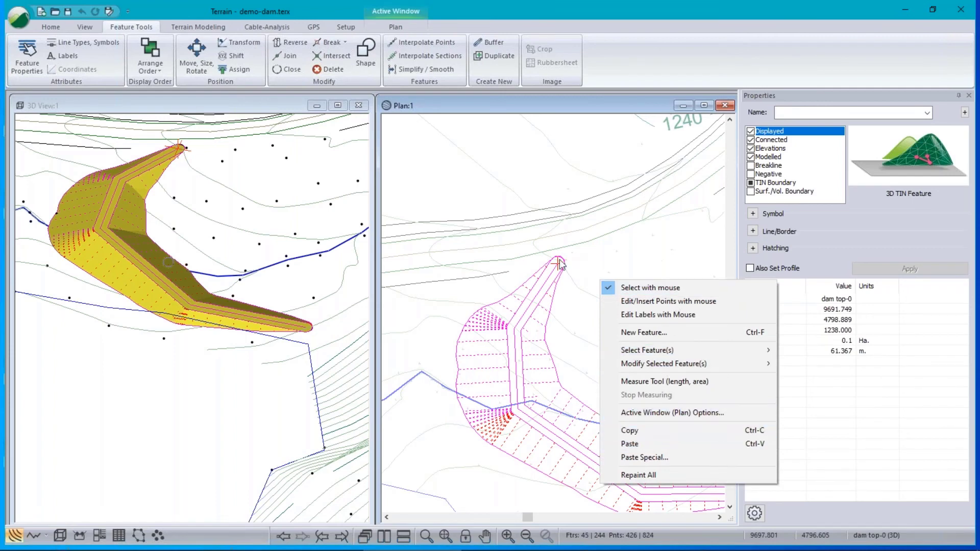
left_click(572, 300)
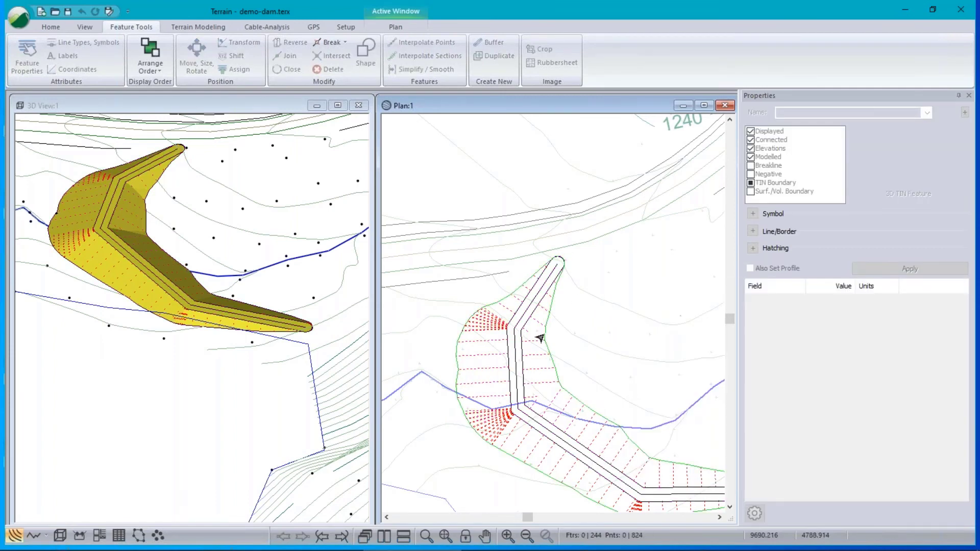
left_click(538, 336)
left_click(515, 351)
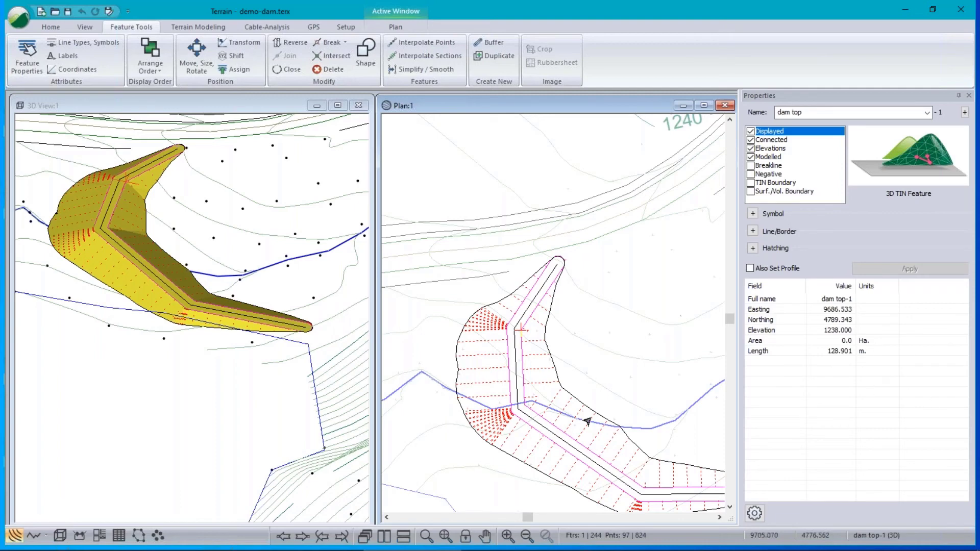
mouse_move(550, 403)
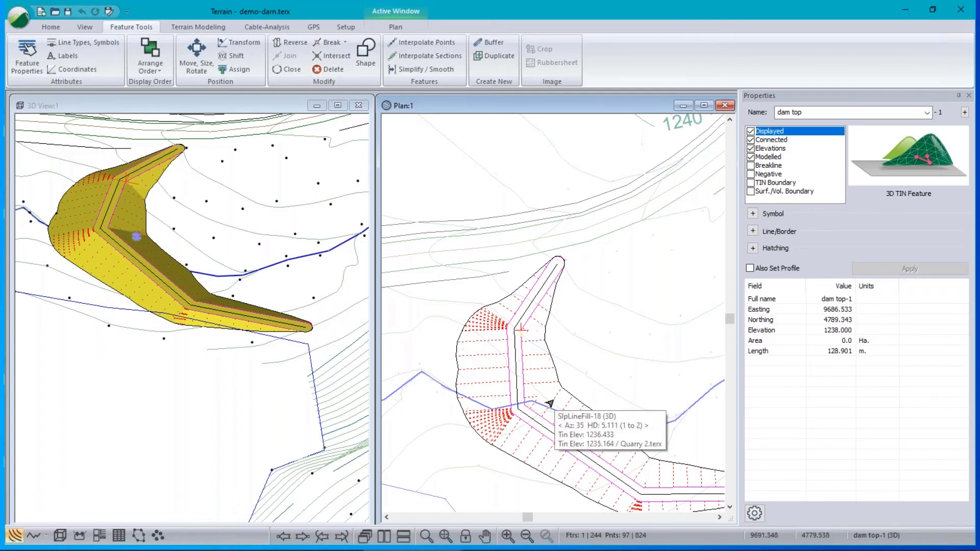
middle_click_drag(568, 394, 529, 339)
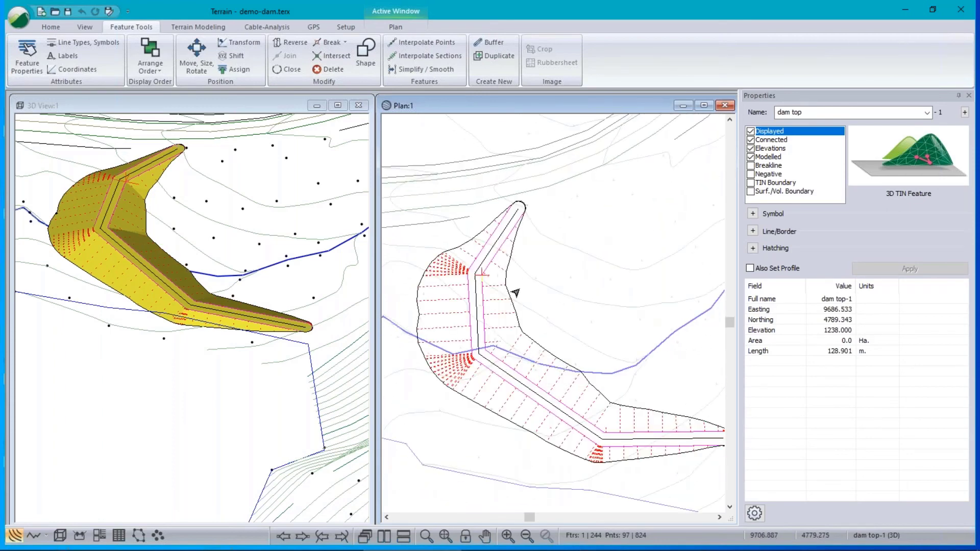
left_click(20, 25)
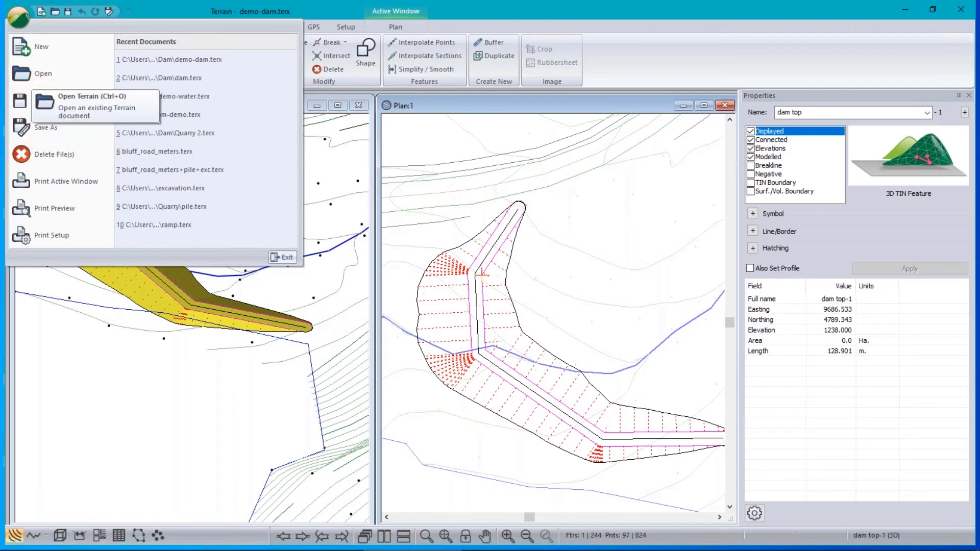
left_click(612, 269)
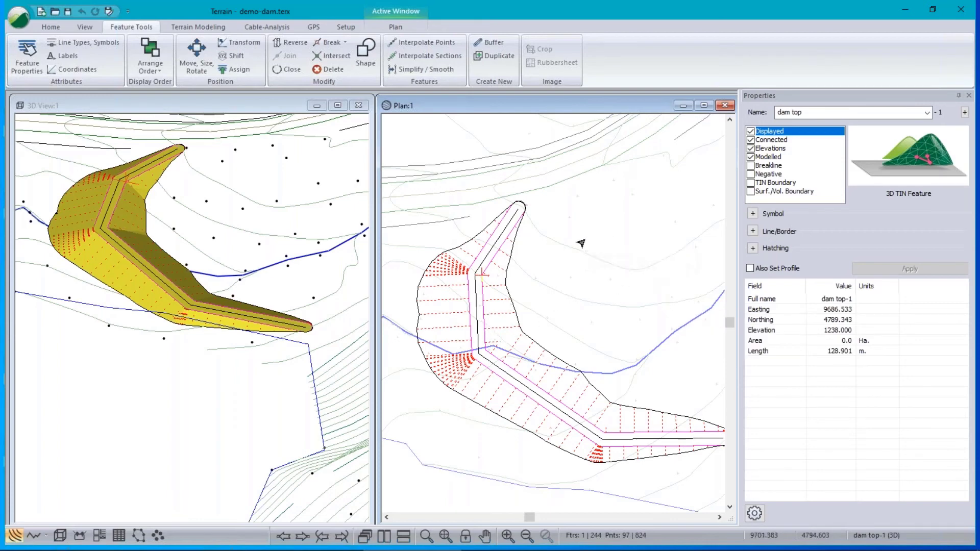
Paste a copy of the dam top line and drag it north-west of the original.
key("Delete")
left_click(579, 305)
key("ctrl+v")
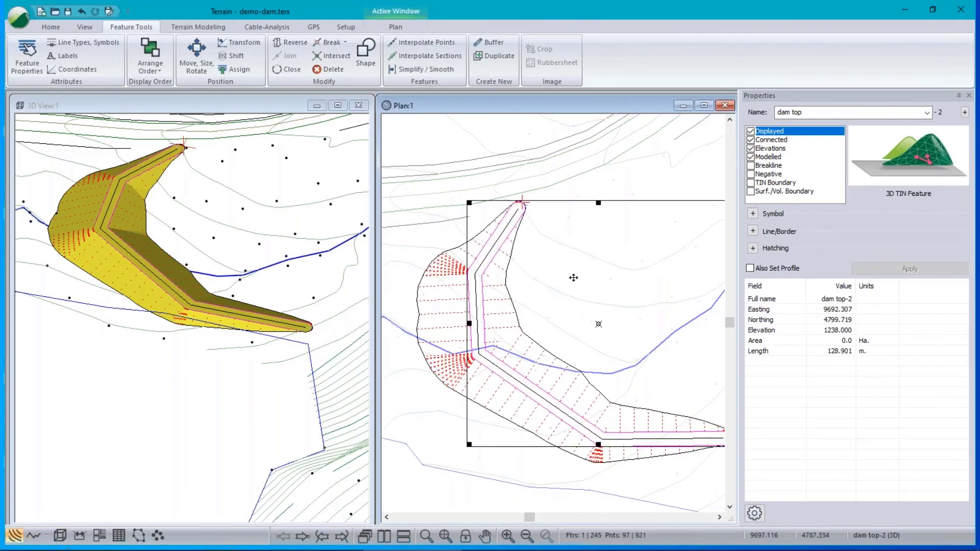
left_click_drag(598, 324, 576, 226)
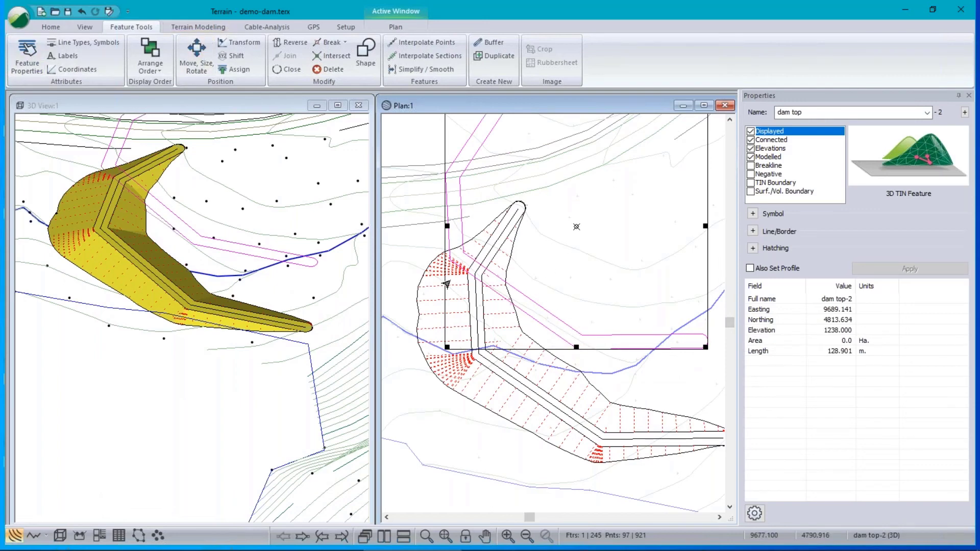
left_click_drag(581, 188, 551, 213)
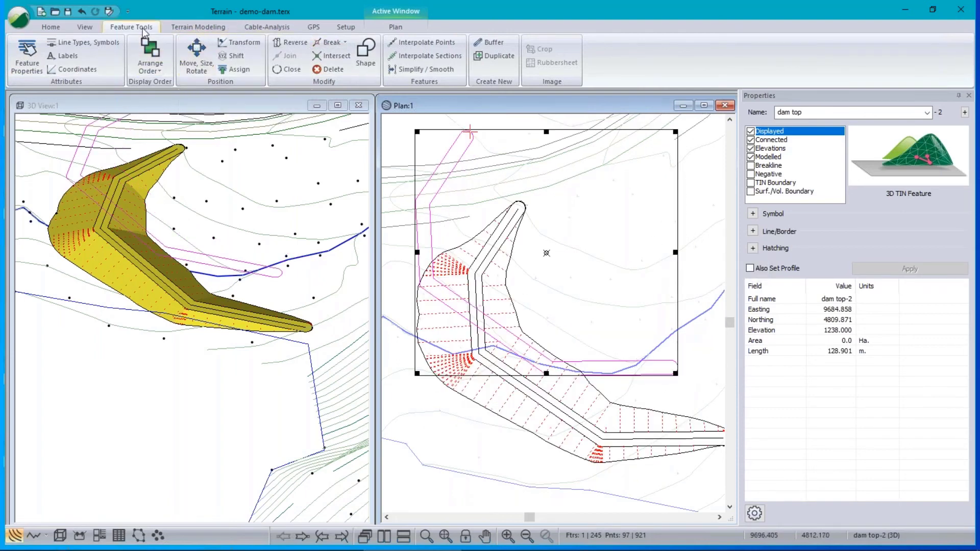
Open the Shift dialog and cancel it unchanged, then bring both dam lines into view.
left_click(238, 57)
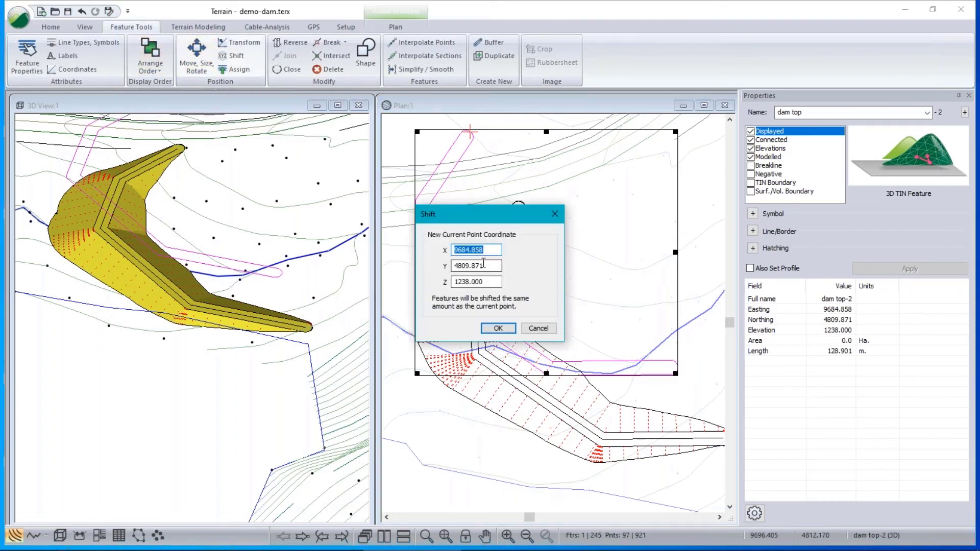
key("Tab")
key("Tab")
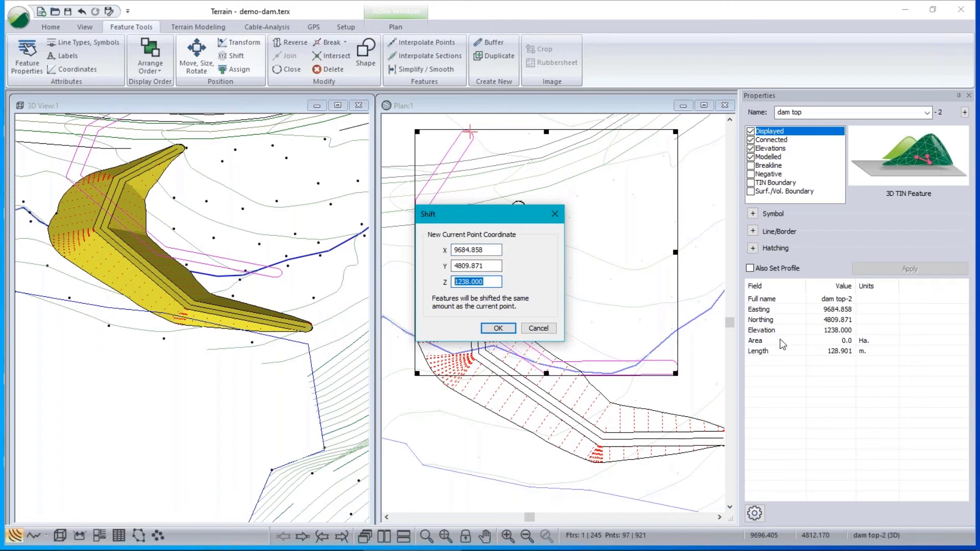
left_click(540, 329)
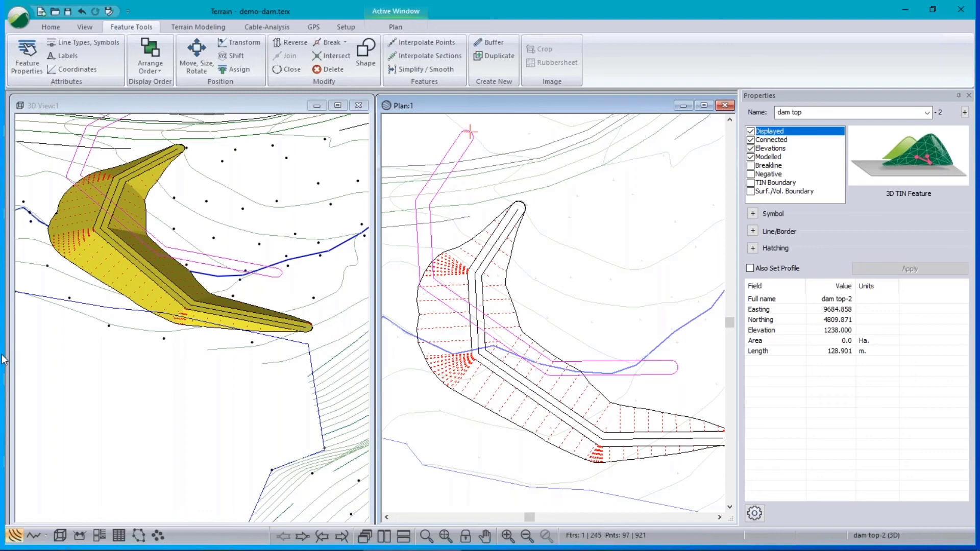
middle_click_drag(553, 255, 483, 261)
scroll(569, 268, "up", 1)
scroll(569, 268, "down", 3)
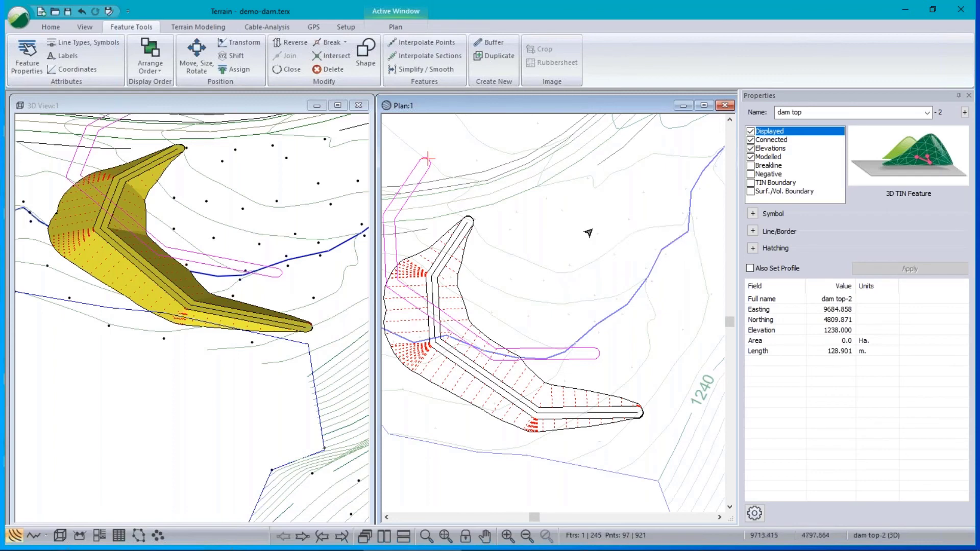
Start a new terrain document, discarding changes to the current one.
left_click(33, 27)
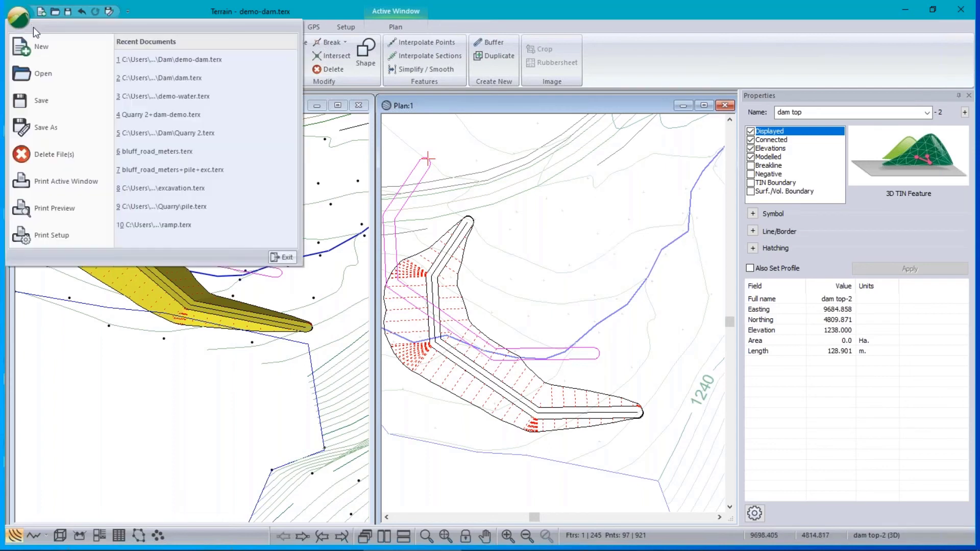
left_click(45, 72)
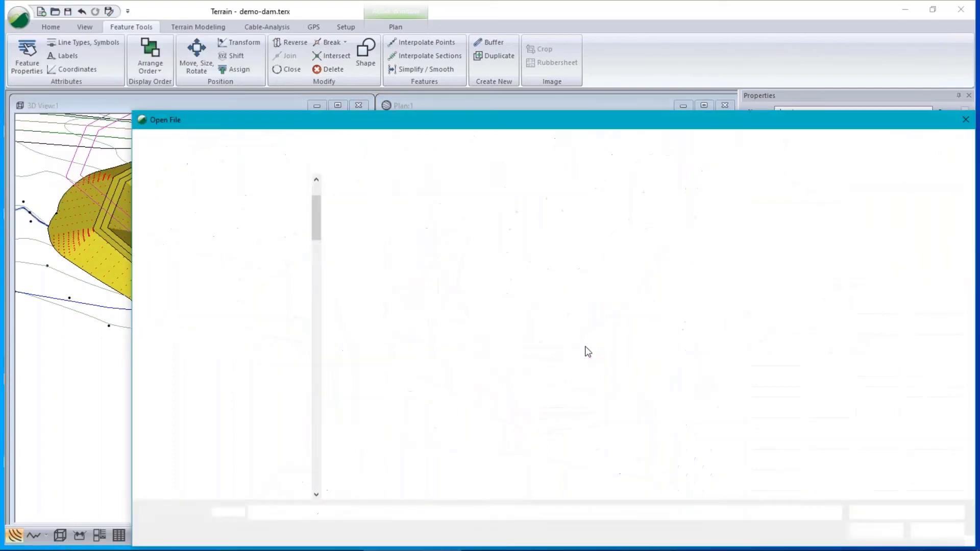
left_click(938, 531)
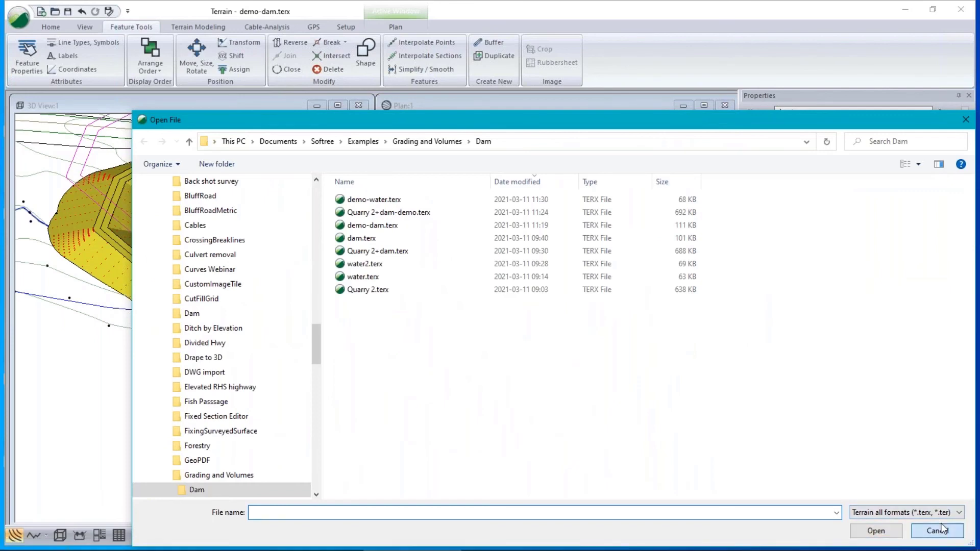
left_click(19, 19)
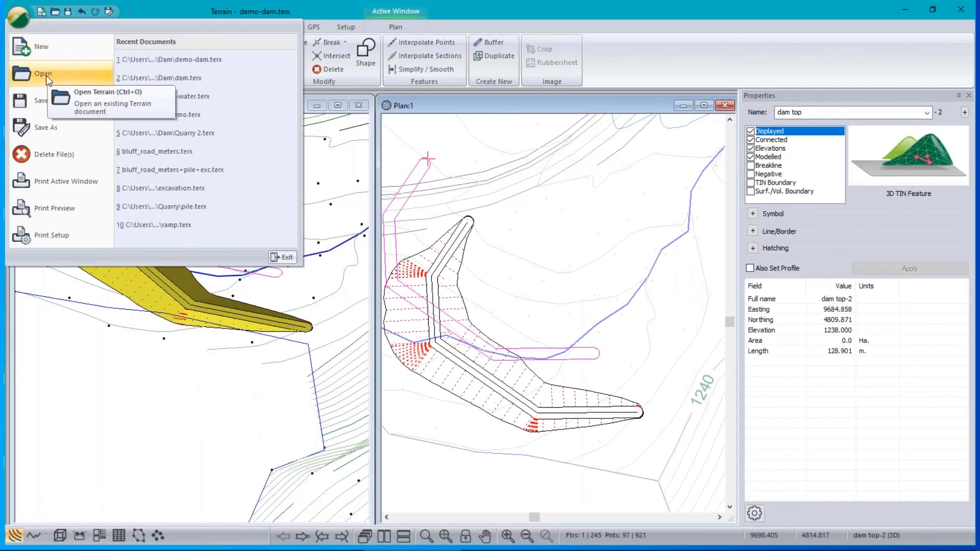
left_click(46, 76)
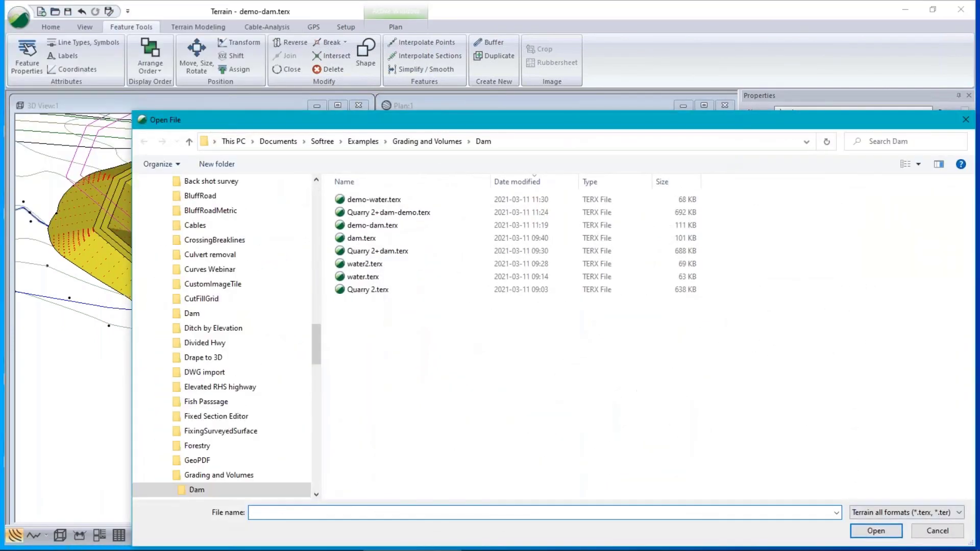
left_click(947, 532)
left_click(23, 15)
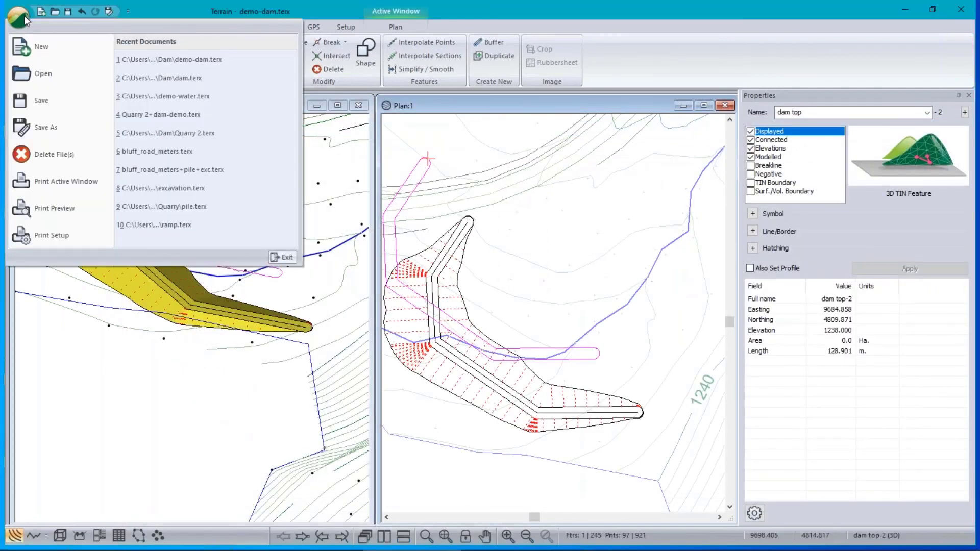
left_click(37, 45)
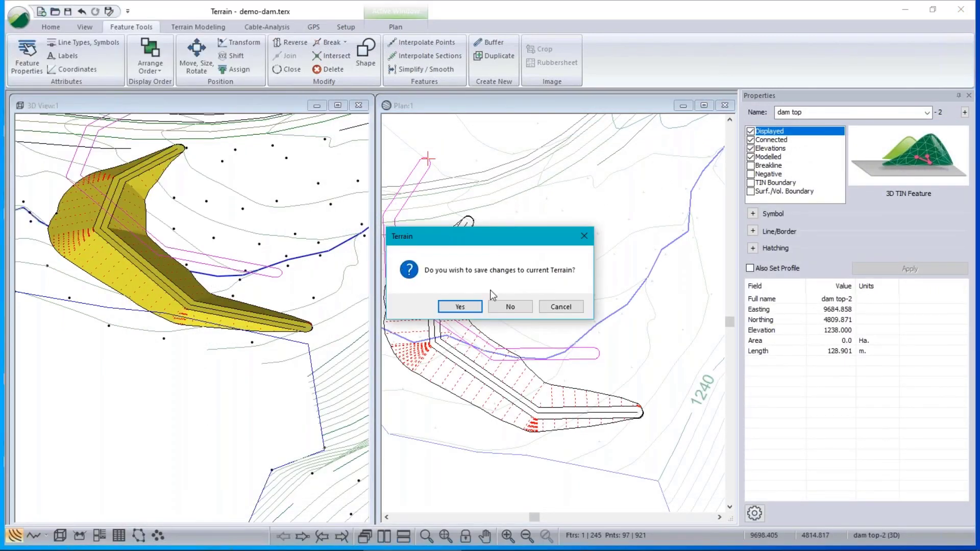
left_click(510, 307)
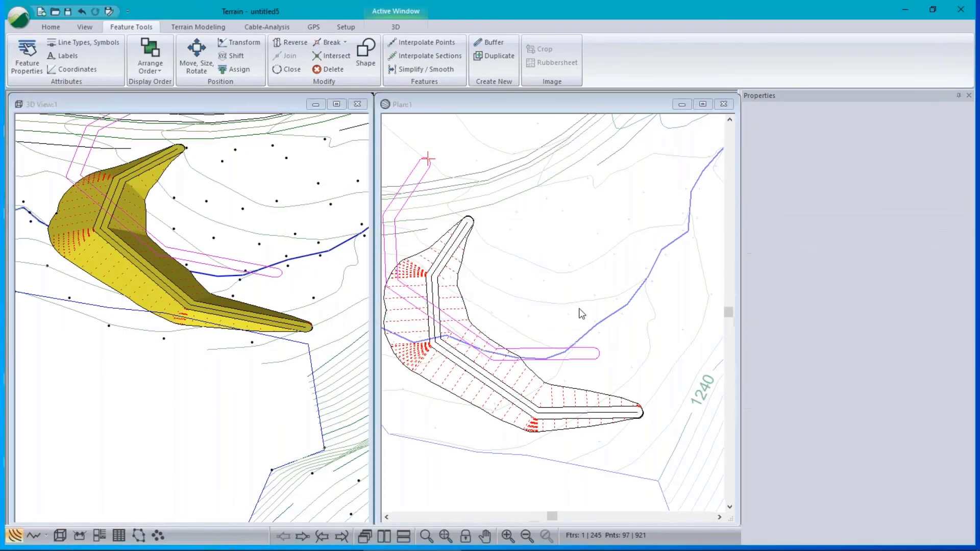
Add Quarry 2.terx as the plan view's background terrain.
right_click(515, 248)
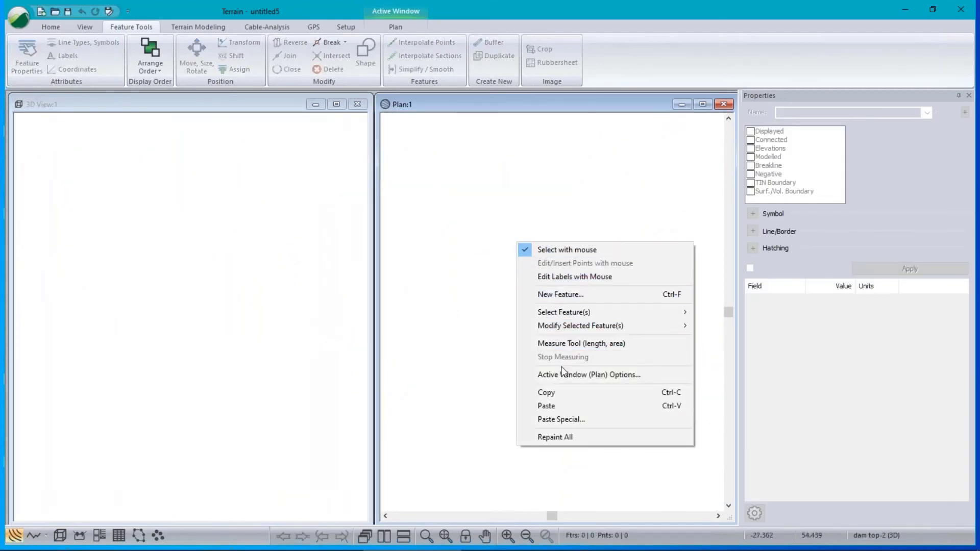
left_click(561, 374)
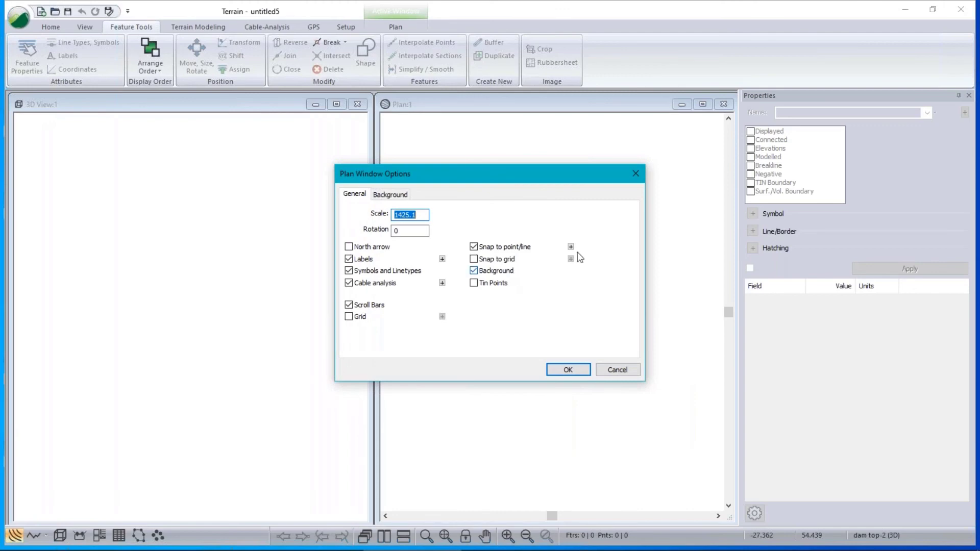
left_click(389, 195)
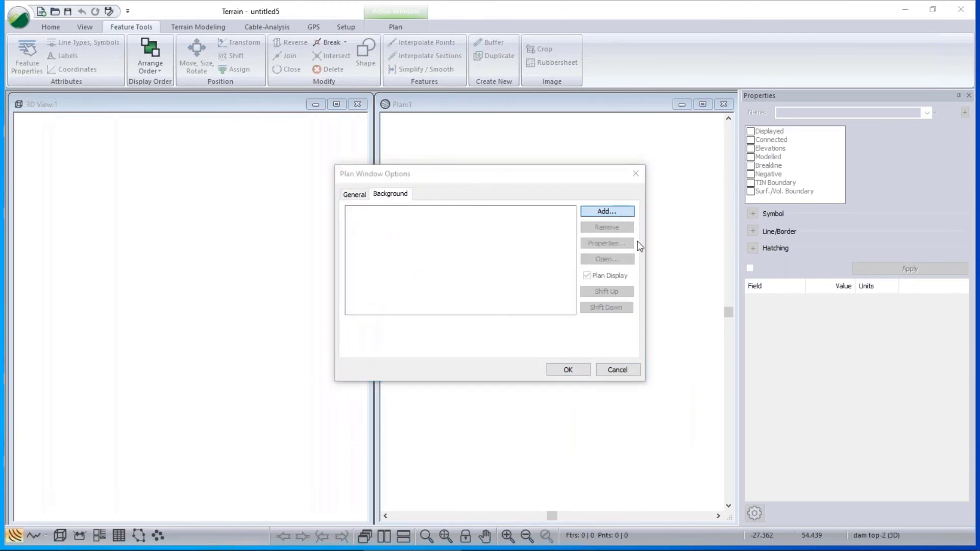
key("Return")
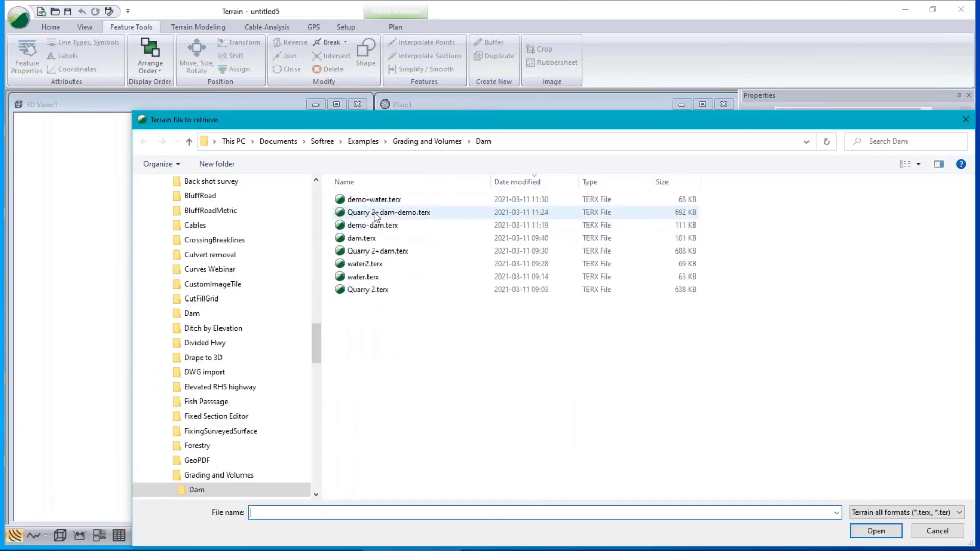
left_click(366, 291)
left_click(876, 531)
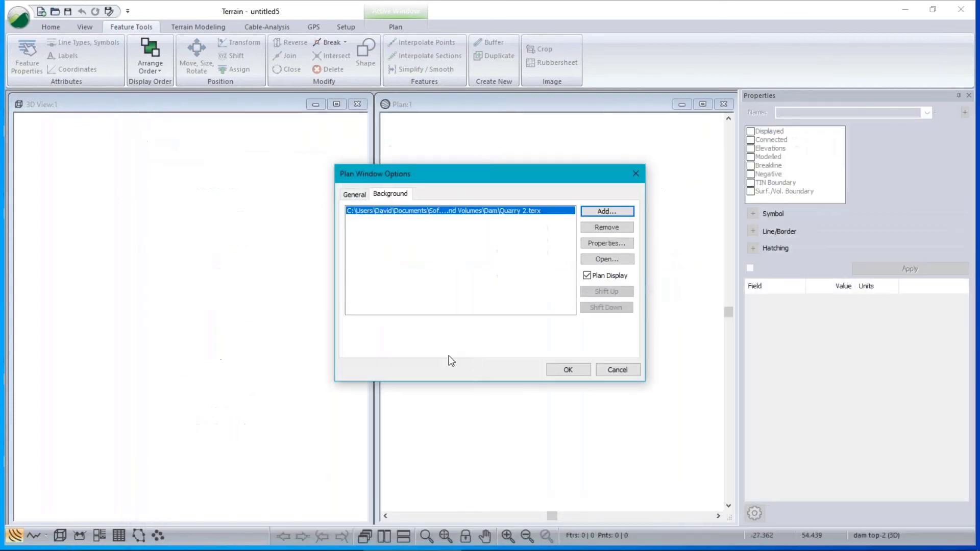
left_click(583, 374)
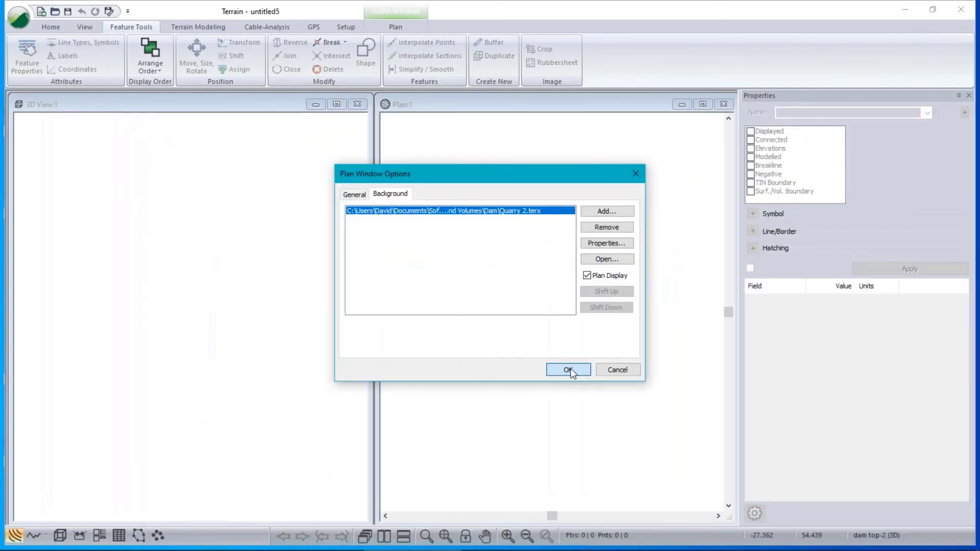
left_click(570, 372)
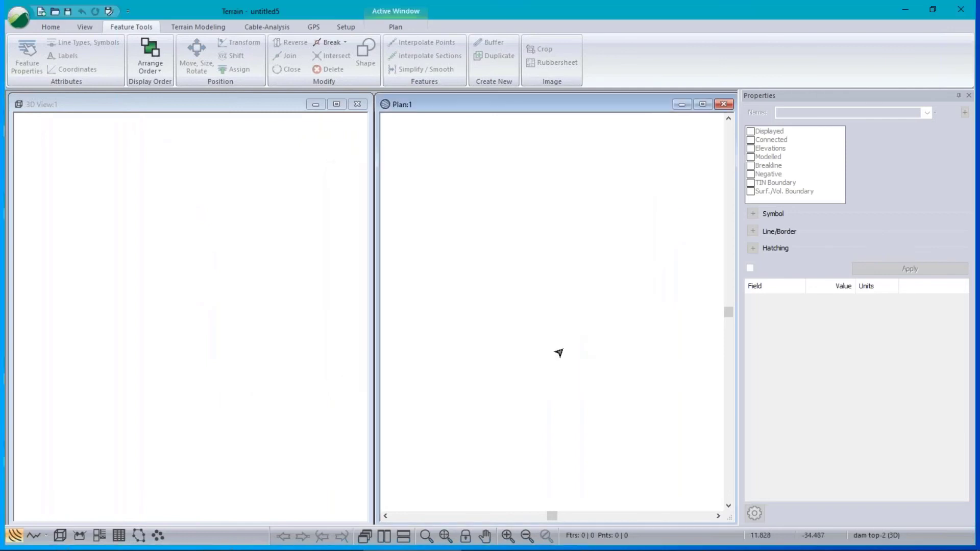
Zoom to extents and pan to the open ground beside the dam.
left_click(444, 537)
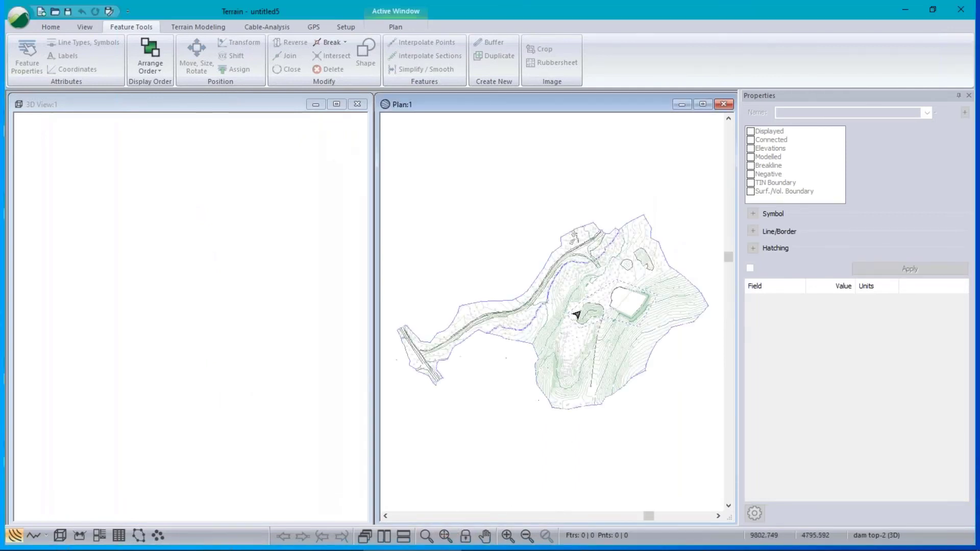
scroll(597, 311, "up", 4)
middle_click_drag(588, 346, 437, 320)
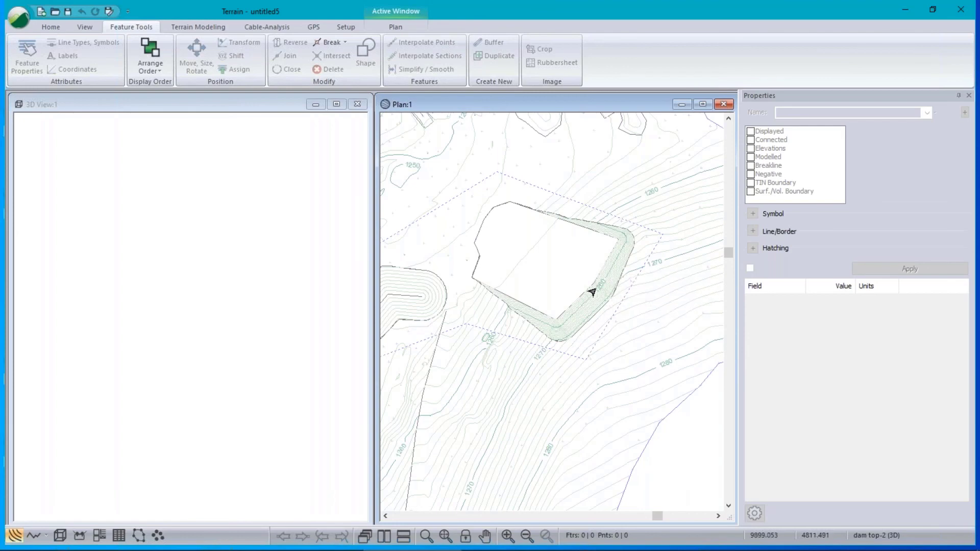
middle_click_drag(504, 298, 718, 205)
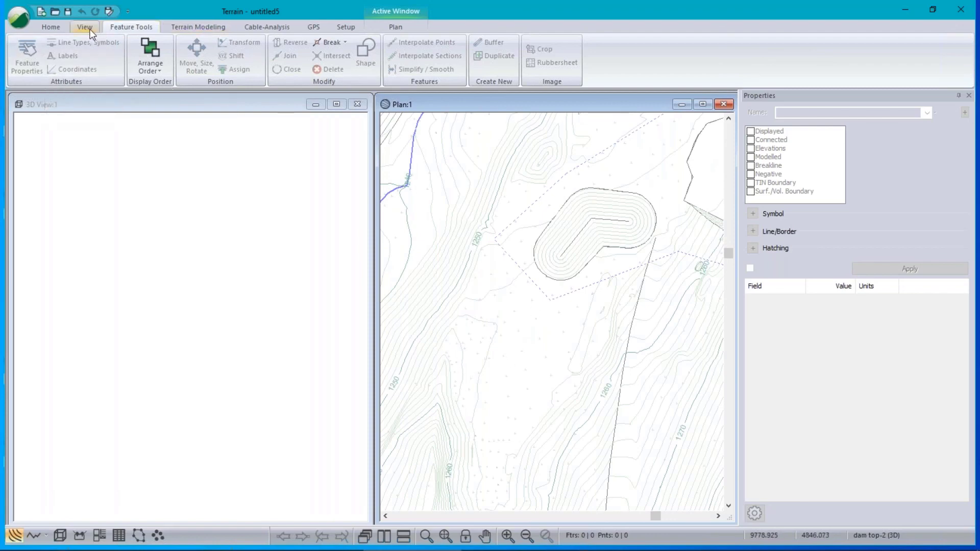
Create a new feature named 'pit' by drawing a diagonal line beside the dam.
left_click(54, 28)
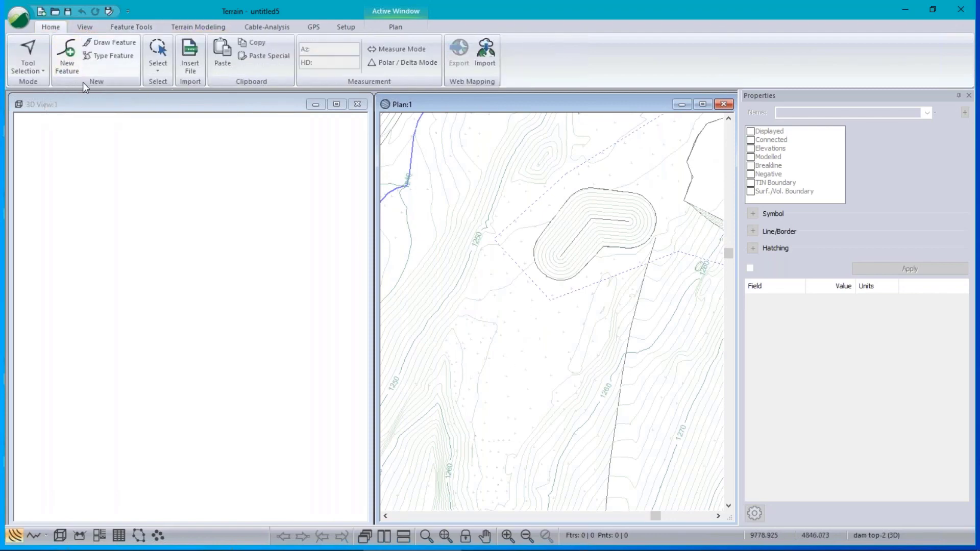
left_click(65, 62)
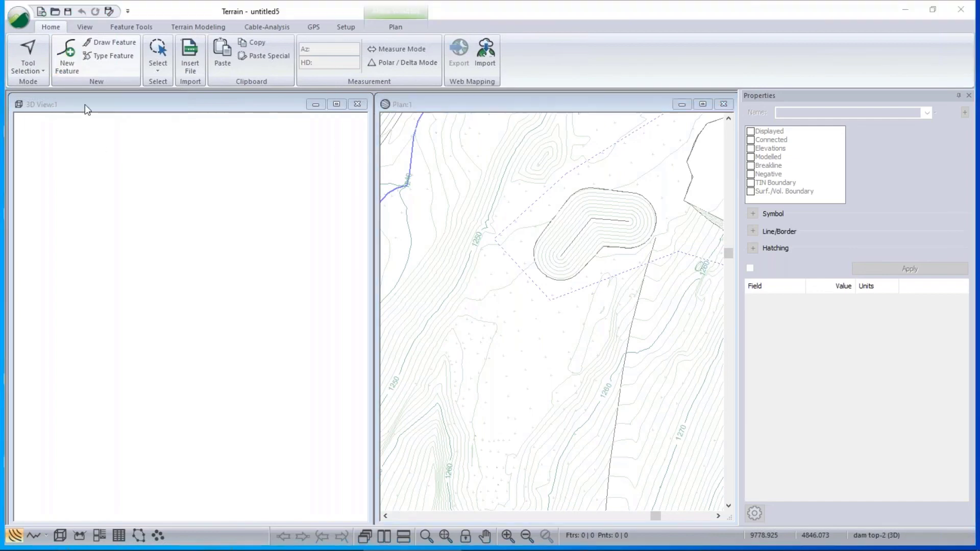
type("pi")
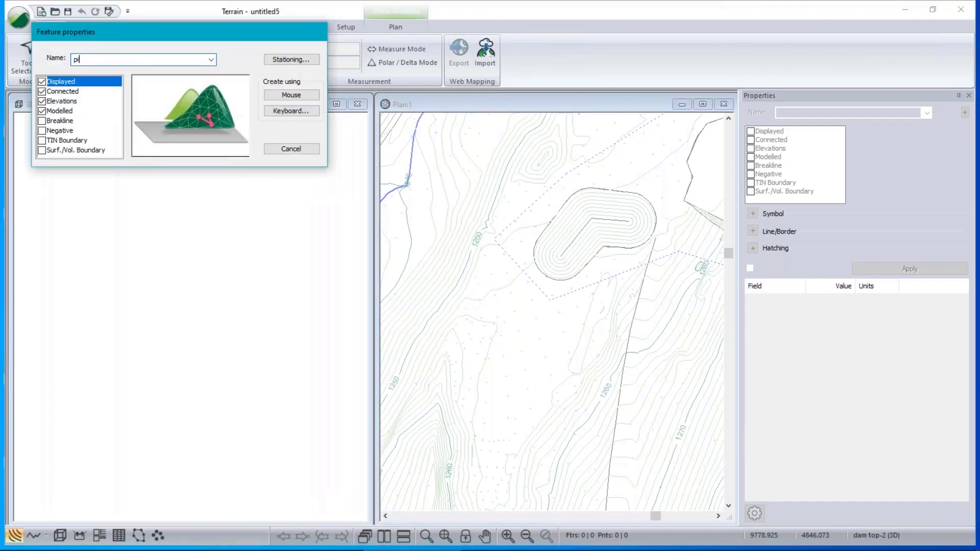
type("t")
left_click(290, 95)
left_click(455, 301)
left_click(505, 302)
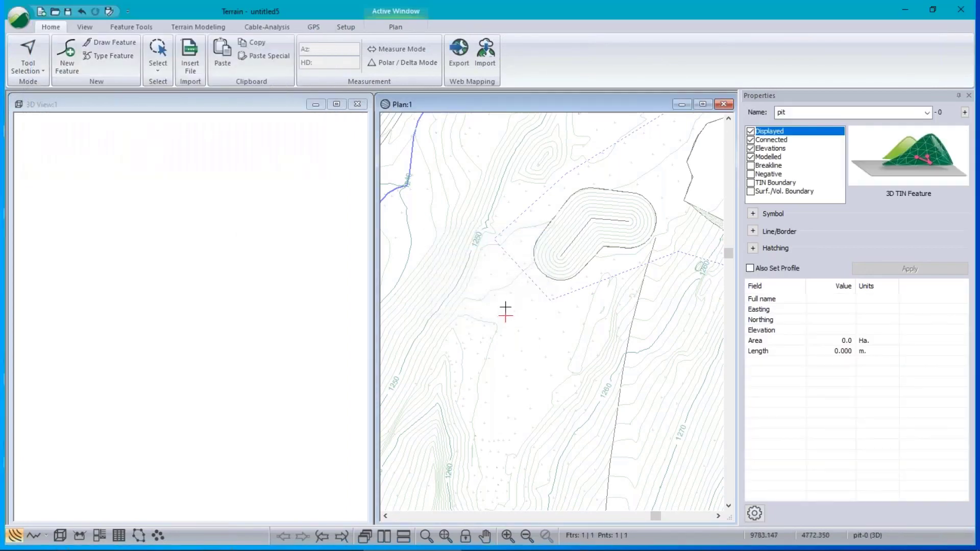
left_click(546, 405)
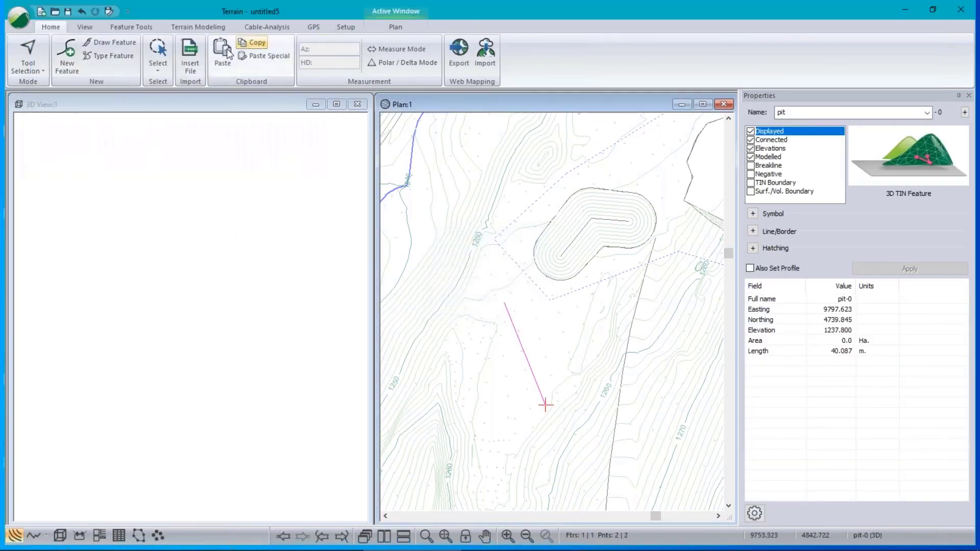
Convert the pit's diagonal into a rectangle with Diagonal to Rectangle.
left_click(152, 27)
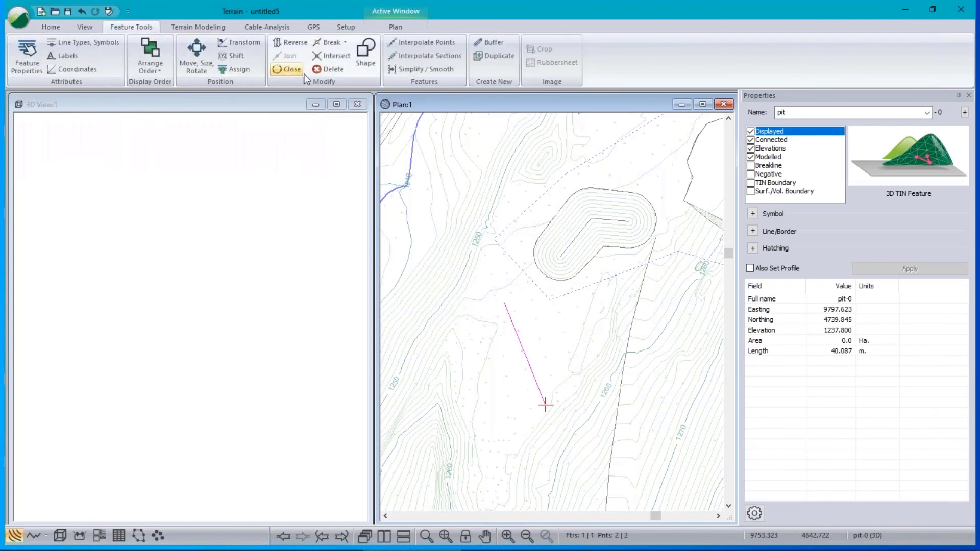
left_click(363, 54)
left_click(436, 254)
left_click(408, 283)
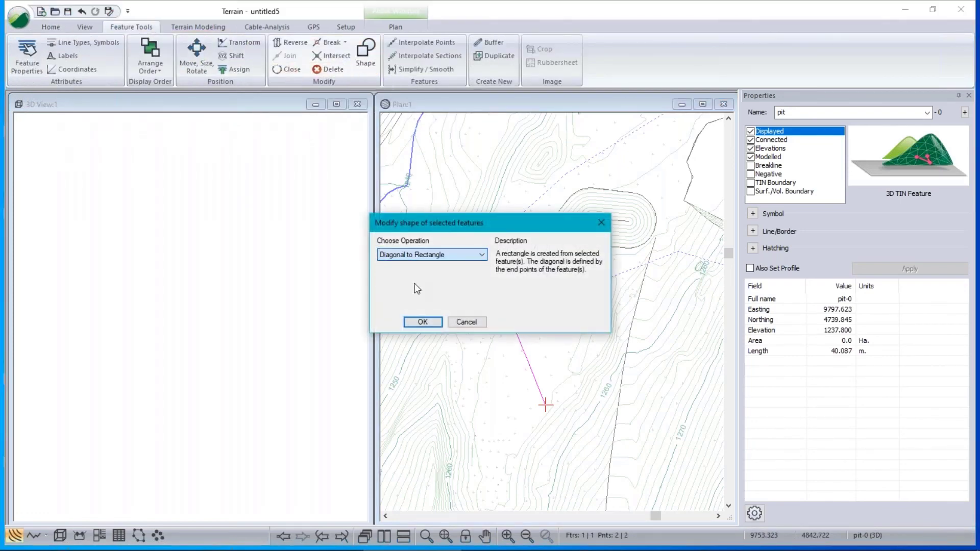
left_click(423, 322)
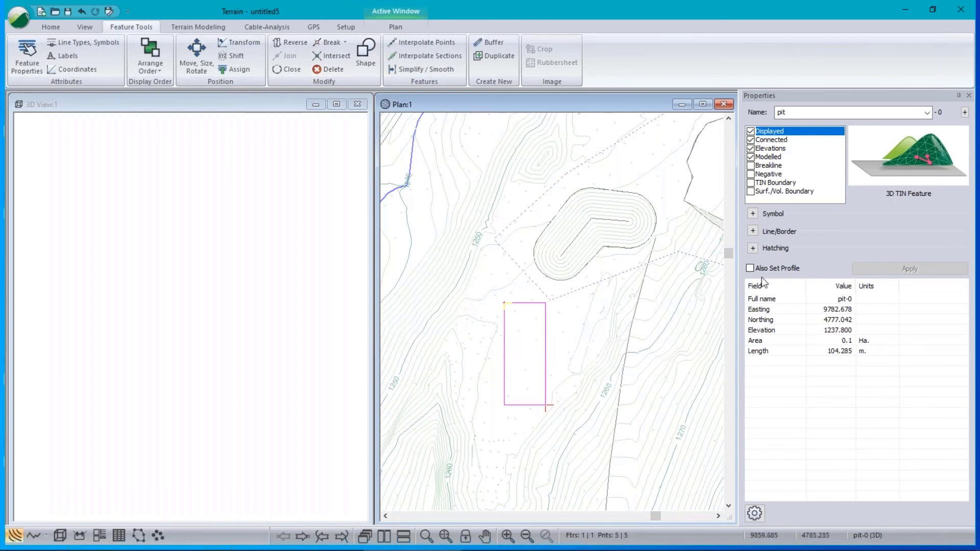
Shift the pit rectangle's Z elevation up to 1250.
left_click(236, 55)
double_click(500, 281)
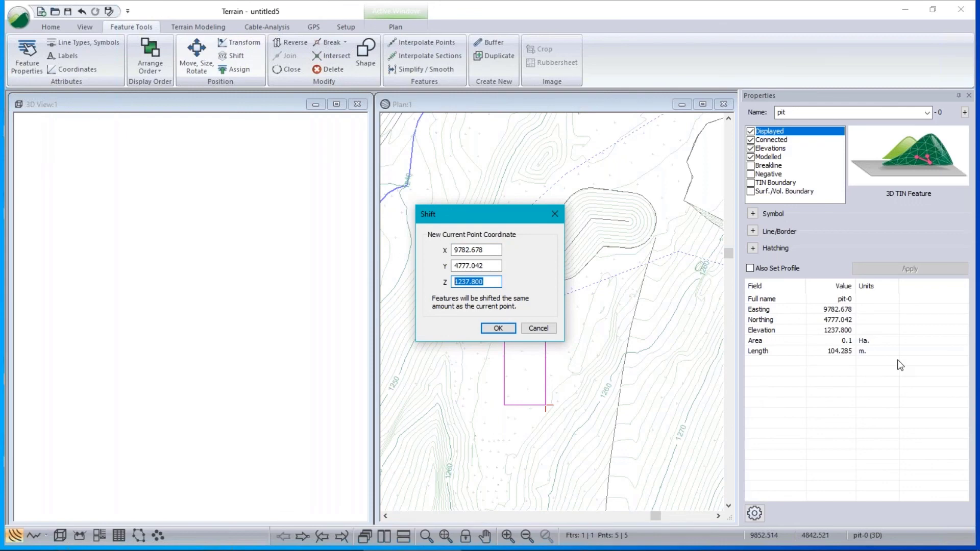
type("1250")
left_click(510, 332)
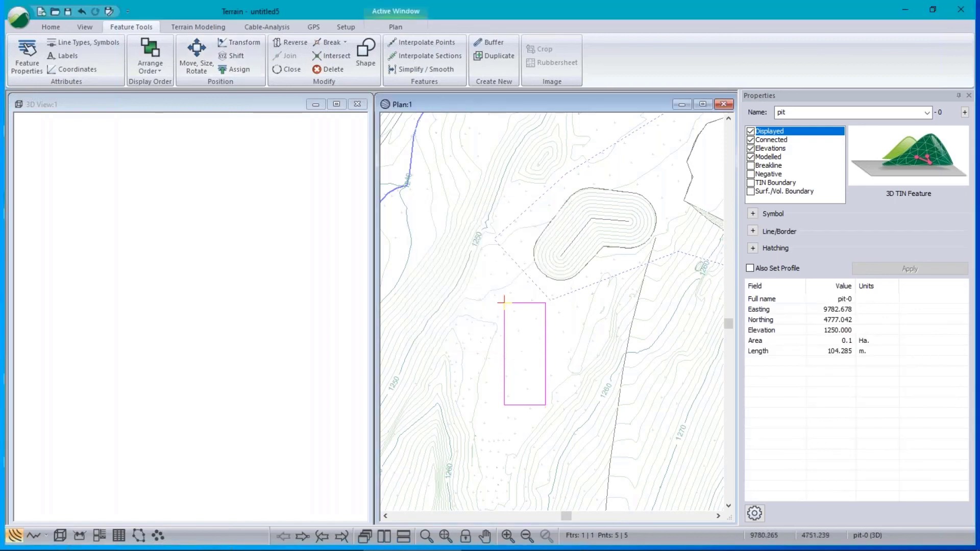
key("Right")
key("Right")
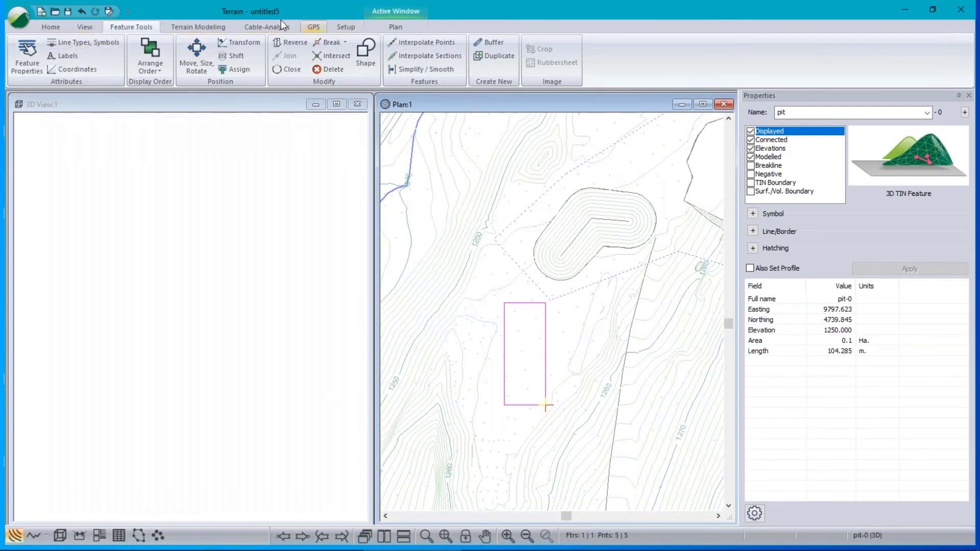
left_click(179, 27)
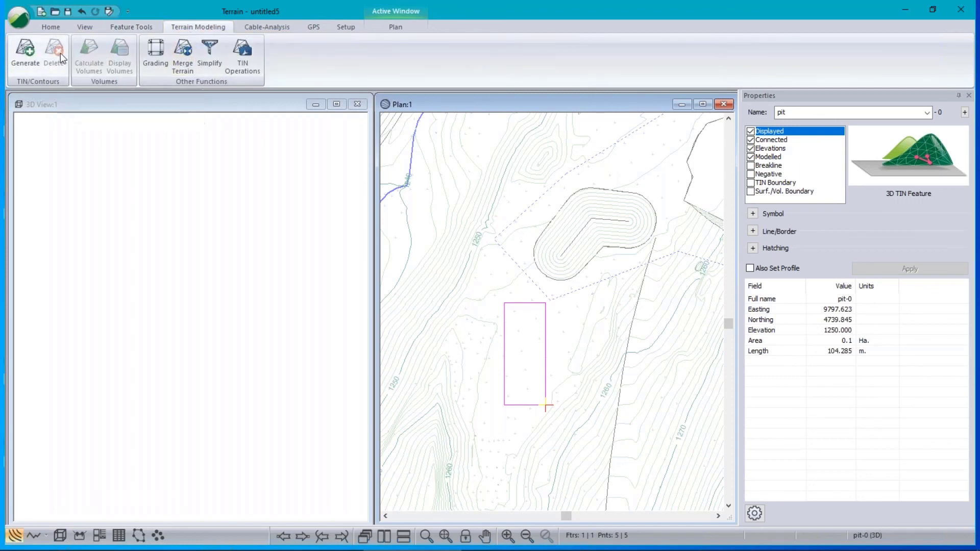
Set grading to interpolate slope lines every 2 m and calculate a TIN, then run it.
left_click(155, 54)
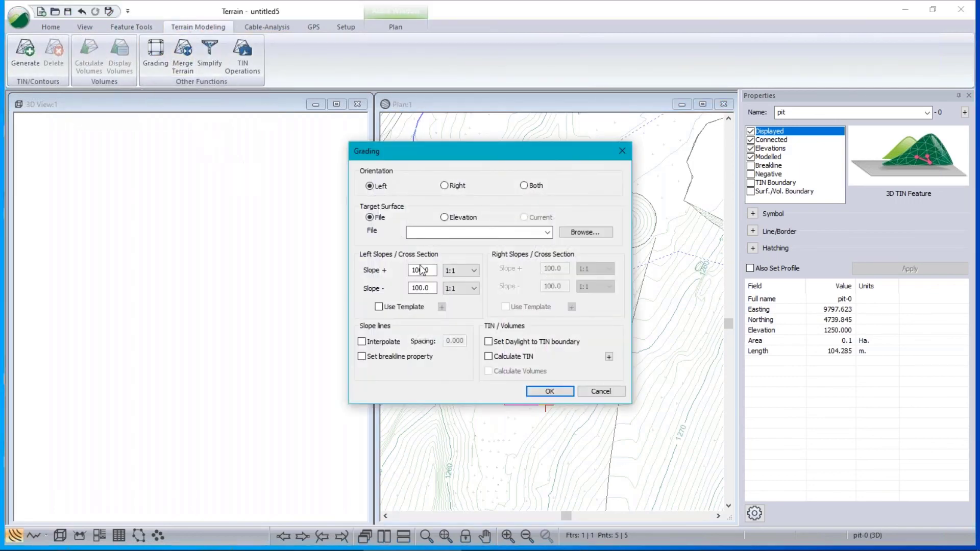
left_click(362, 342)
double_click(454, 341)
type("2")
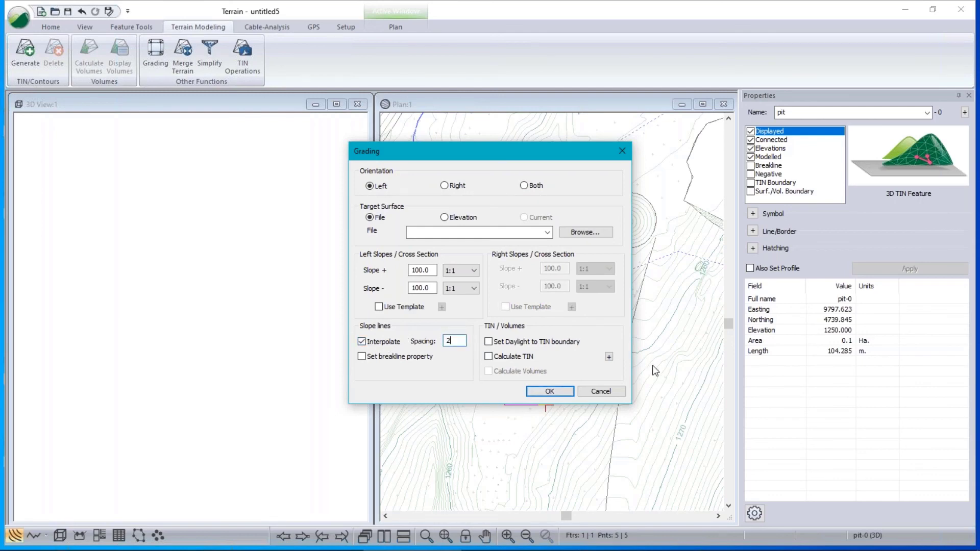
left_click(498, 359)
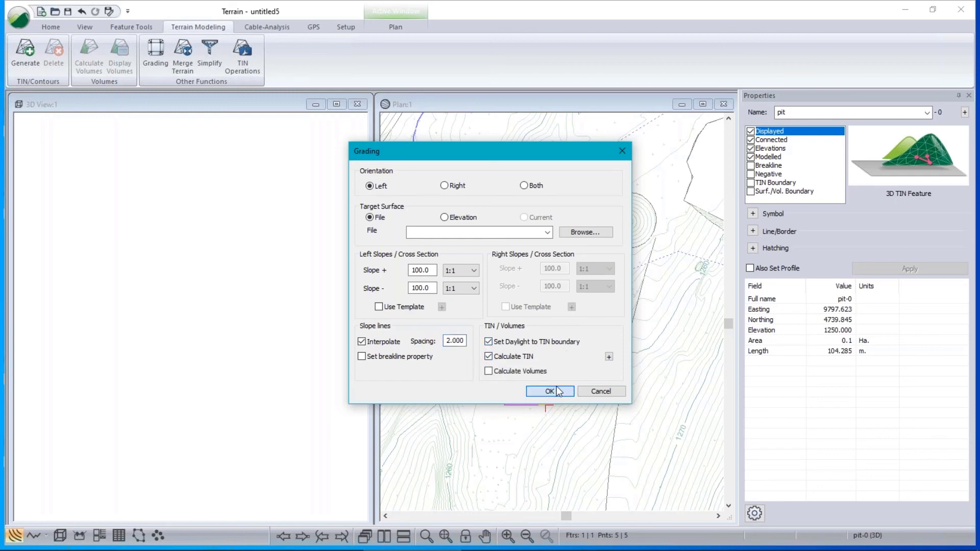
left_click(555, 391)
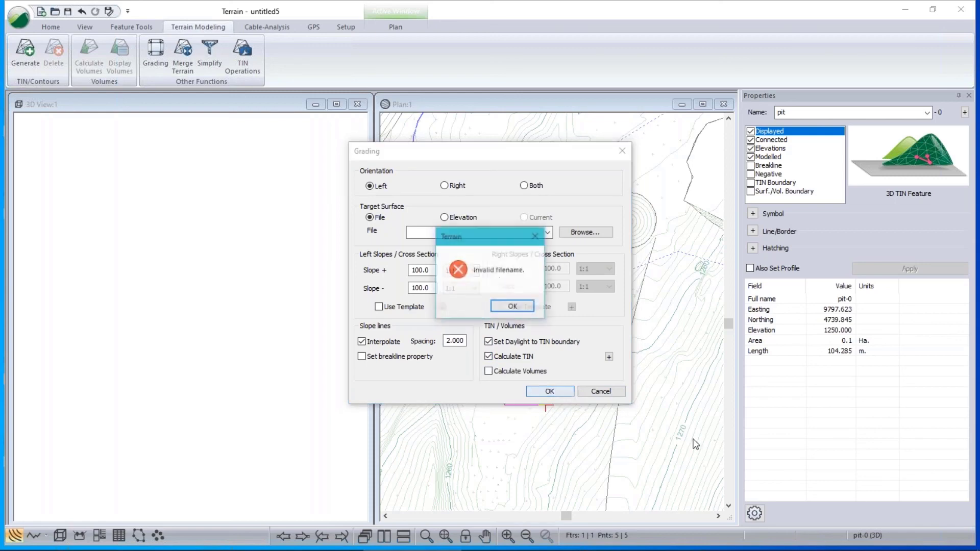
Pick Quarry 2.terx as the target surface and rerun the pit grading.
left_click(513, 306)
left_click(547, 233)
left_click(510, 241)
left_click(550, 391)
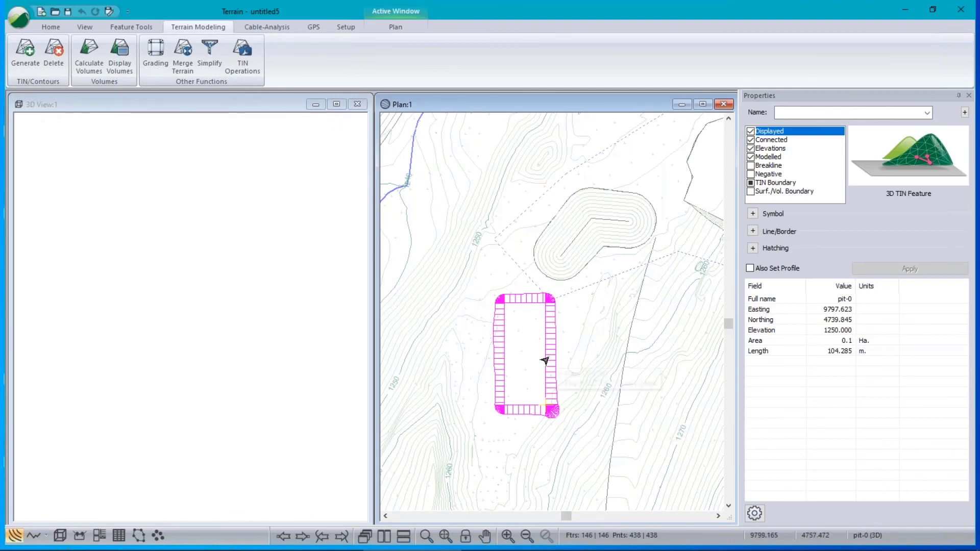
mouse_move(544, 361)
left_click(523, 431)
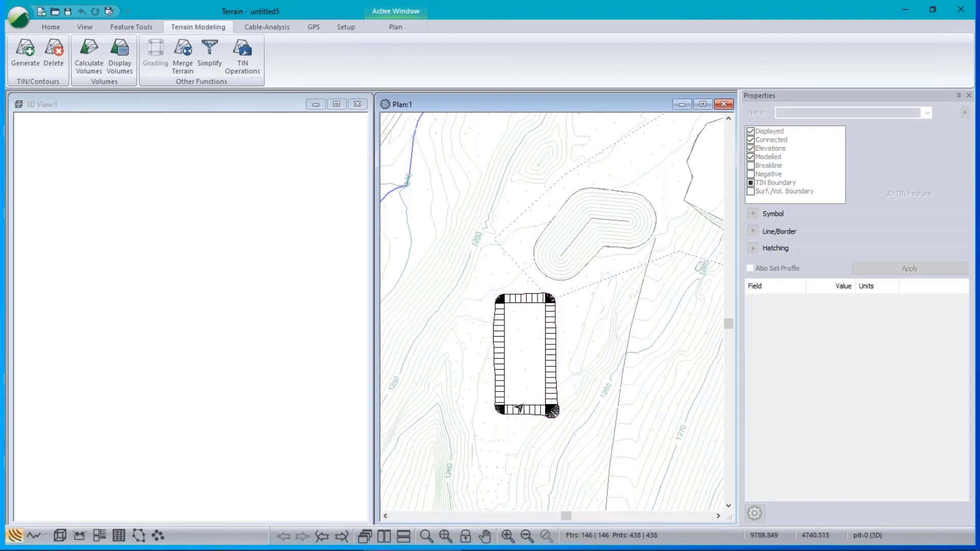
left_click(515, 408)
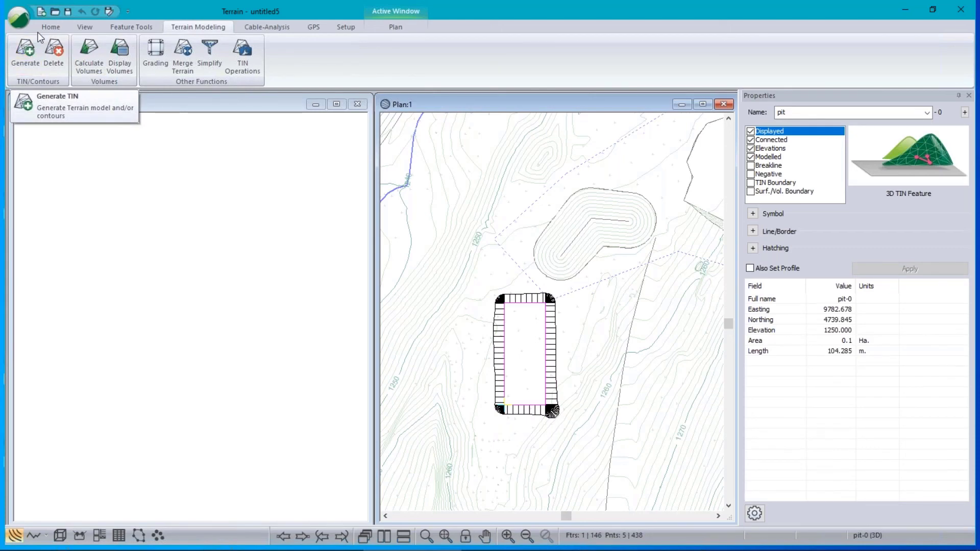
left_click(43, 28)
Draw the BL-0 breakline, 26.272 m long at elevation 1249.500, down the pit floor's centre.
left_click(63, 61)
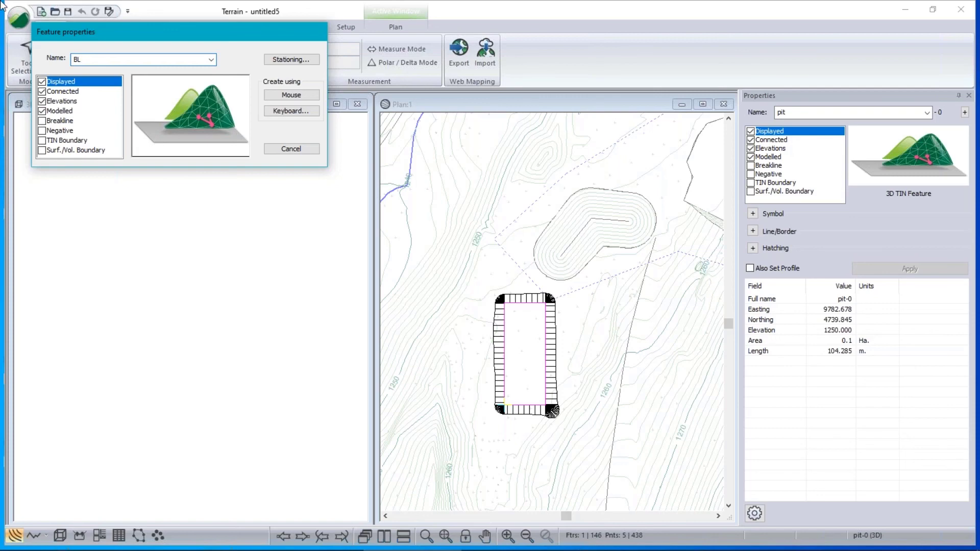
left_click(41, 121)
left_click(298, 98)
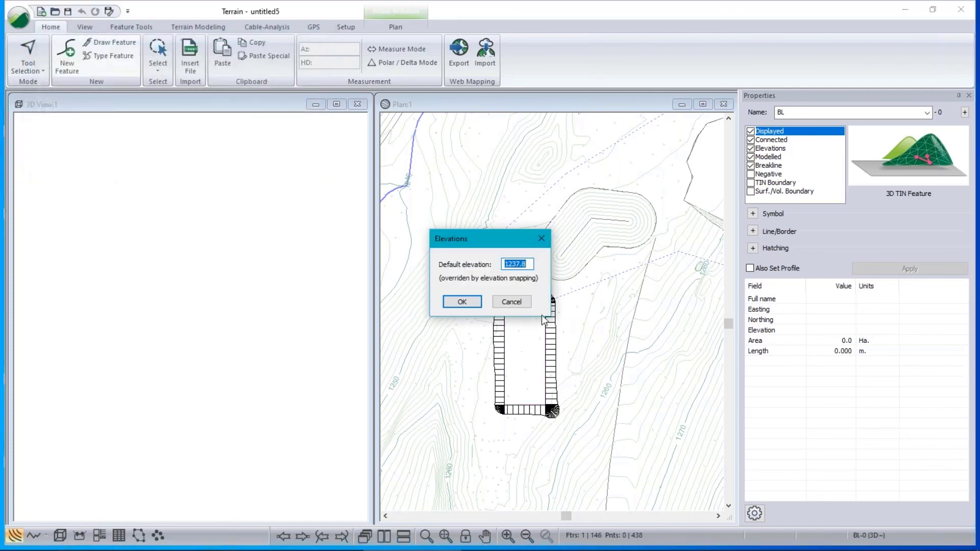
type("12")
left_click(452, 302)
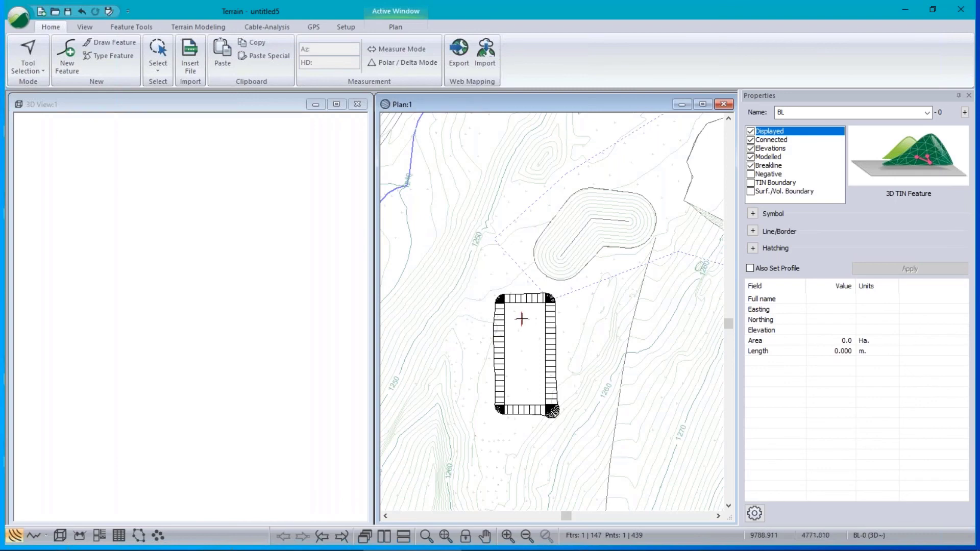
left_click(523, 391)
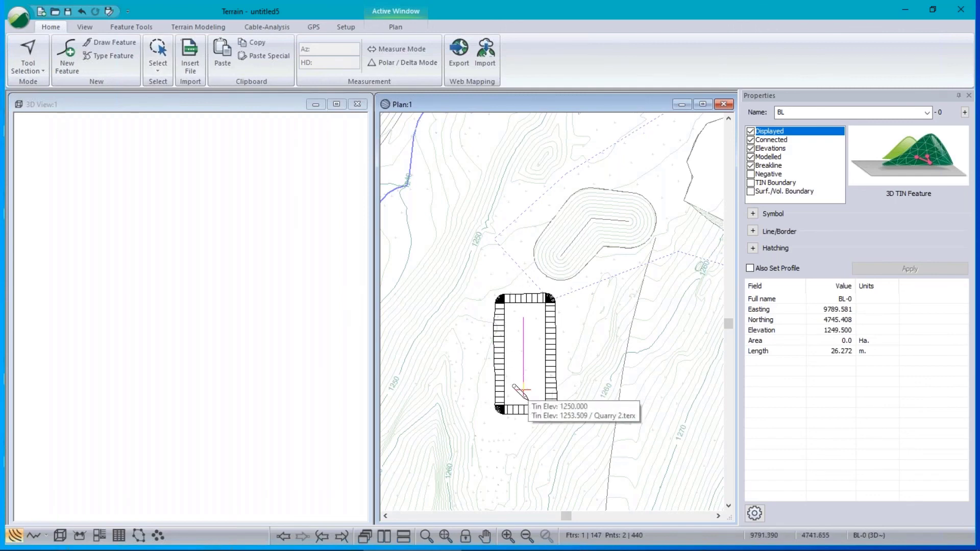
Pick pit-0 from the overlapping features at the pit to show its properties.
left_click(540, 350)
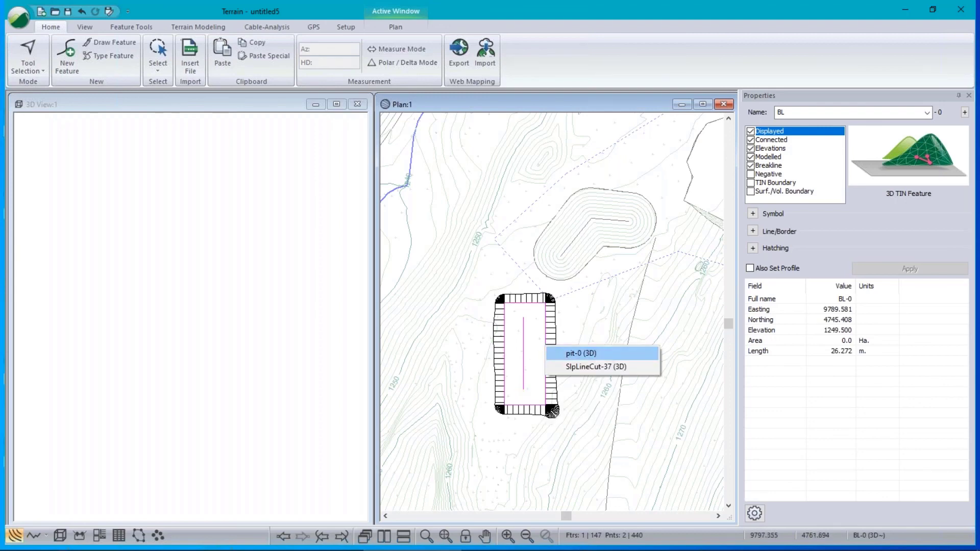
left_click(598, 357)
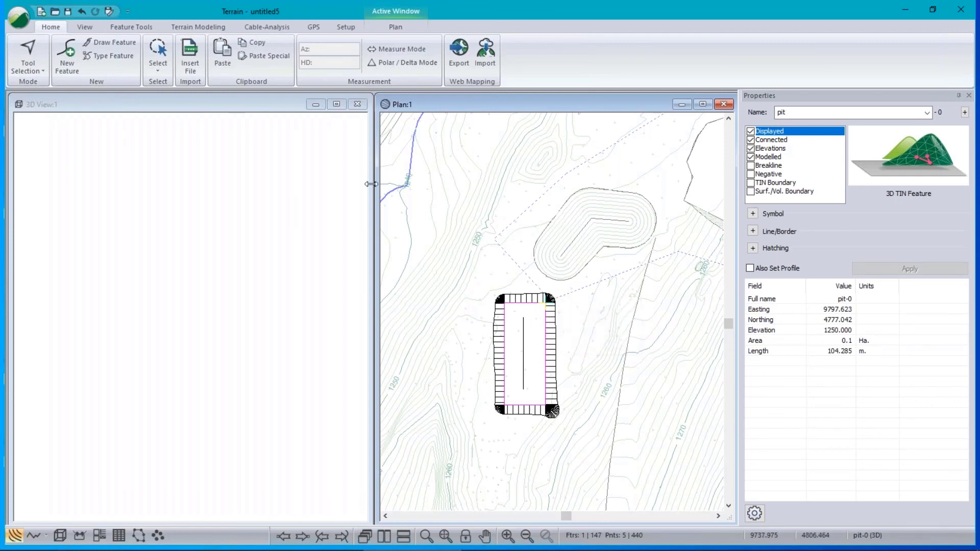
right_click(451, 323)
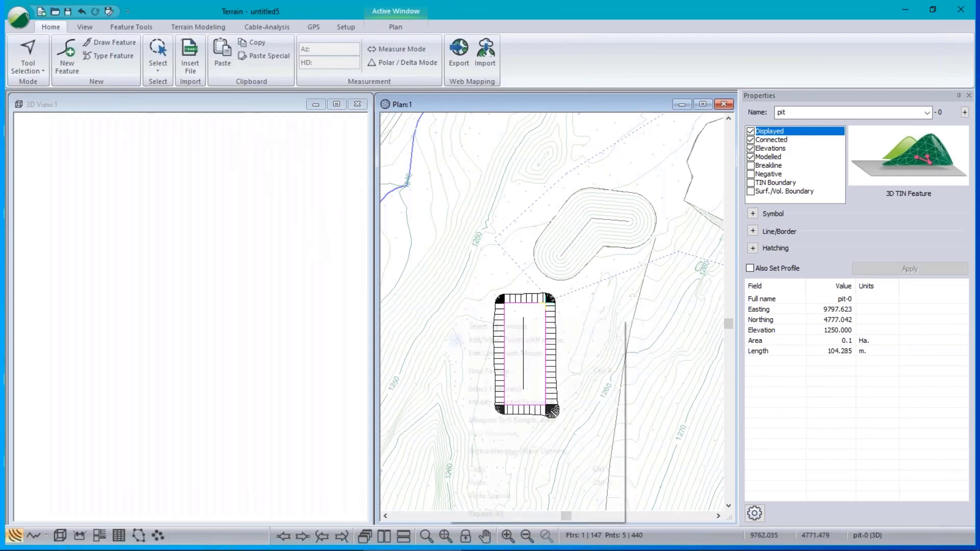
Turn on TIN triangle outlines in the Plan view's display options.
left_click(500, 452)
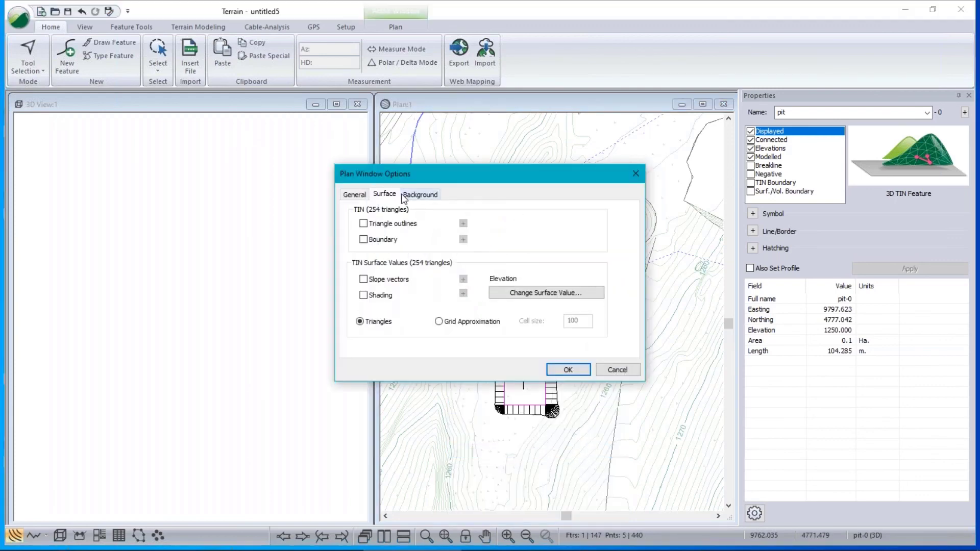
left_click(364, 224)
left_click(567, 369)
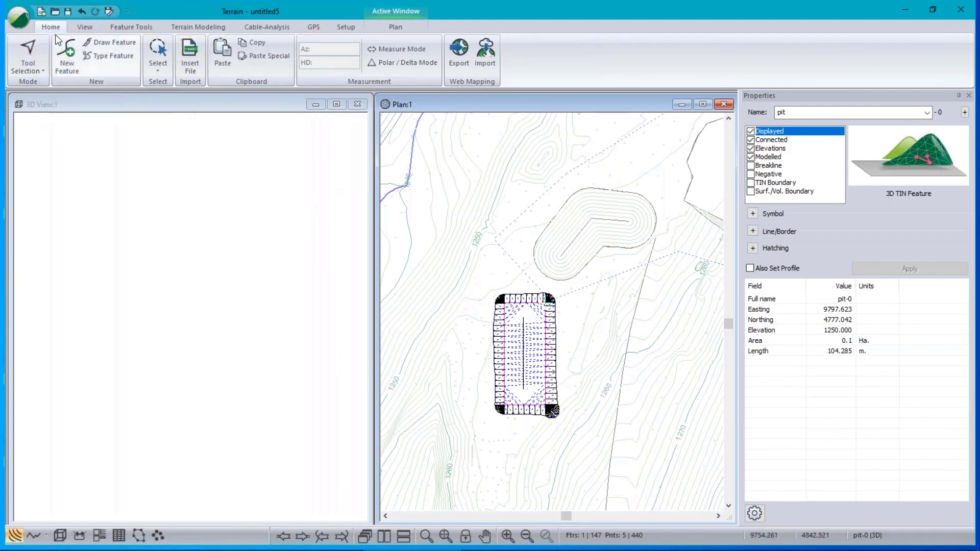
Regenerate the TIN with Calculate triangles enabled so it follows the BL-0 breakline.
left_click(220, 28)
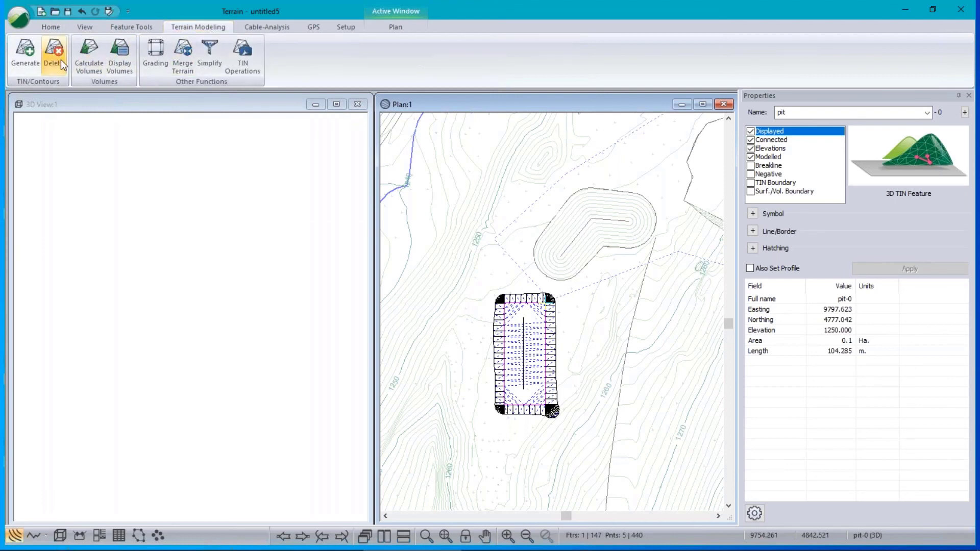
left_click(28, 53)
left_click(457, 419)
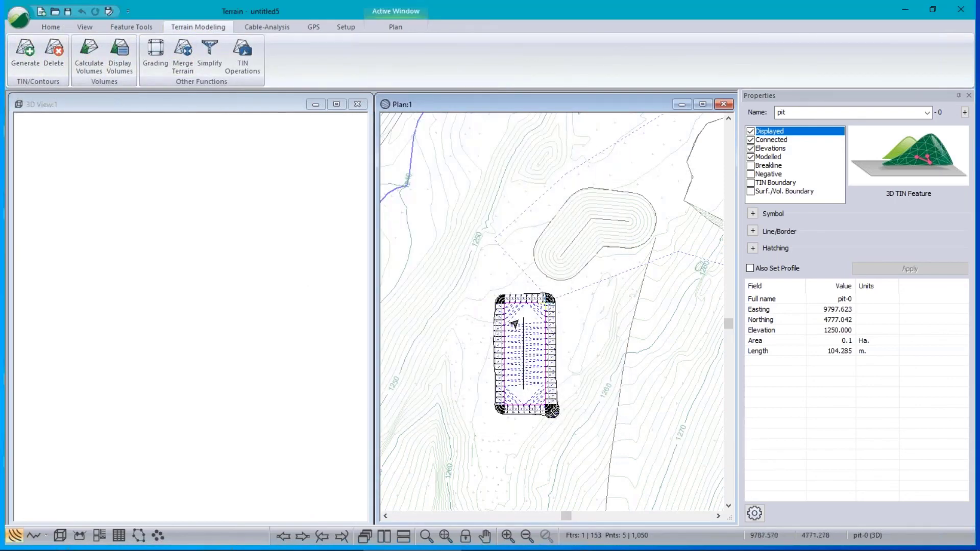
left_click(523, 317)
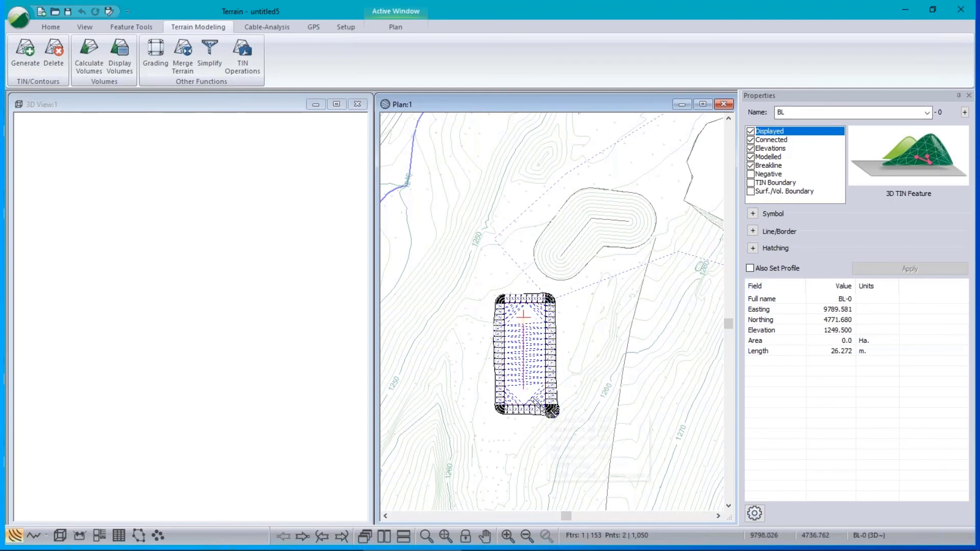
scroll(513, 347, "up", 3)
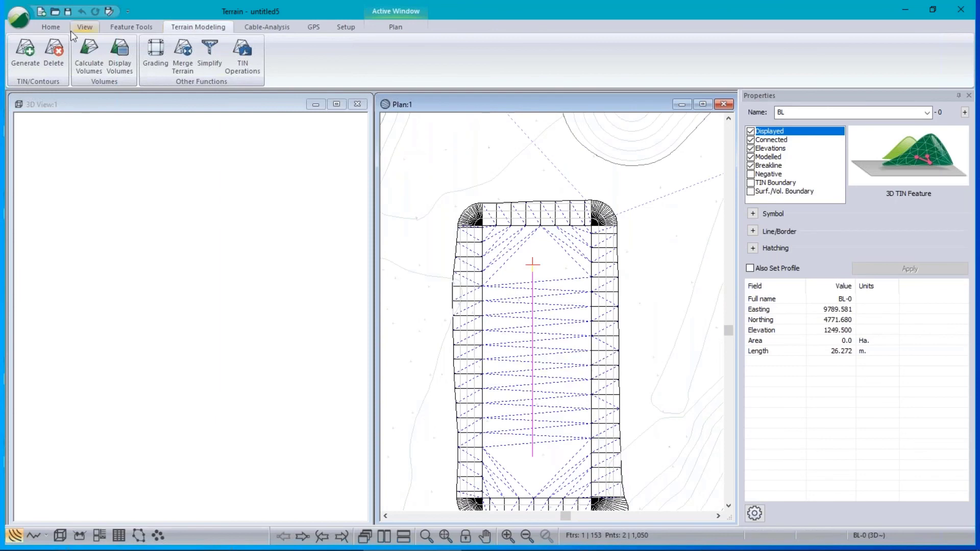
left_click(24, 51)
left_click(392, 145)
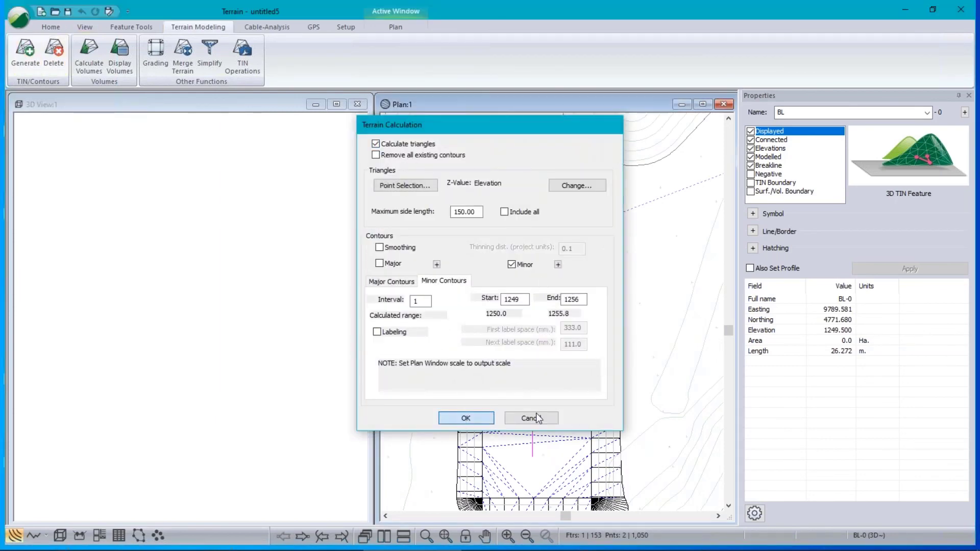
left_click(533, 419)
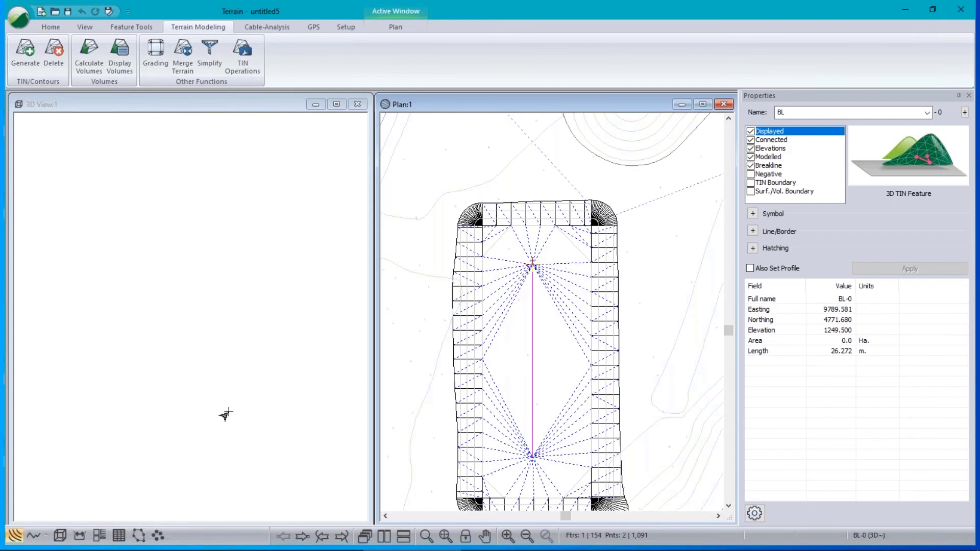
left_click(60, 536)
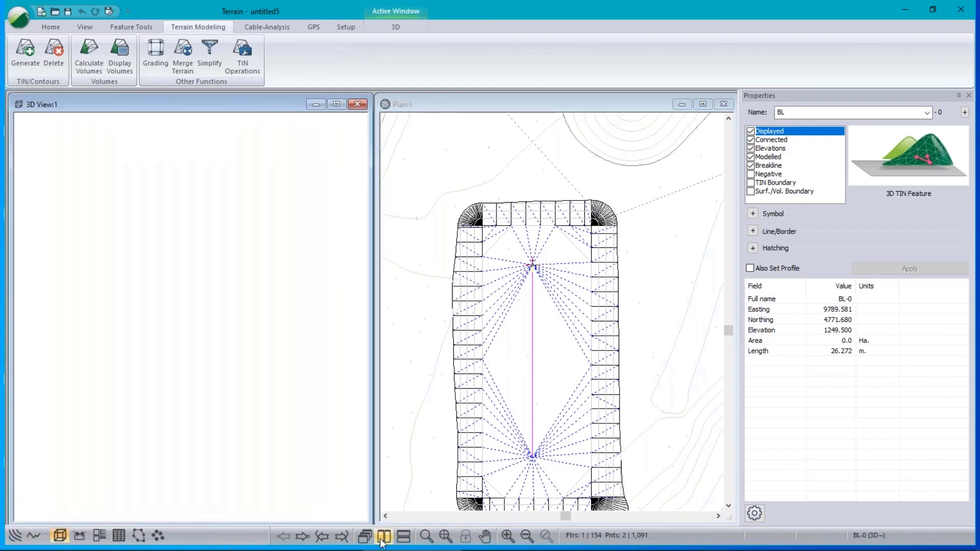
Zoom the 3D view to the full terrain model, then close in on the yellow pit.
left_click(446, 536)
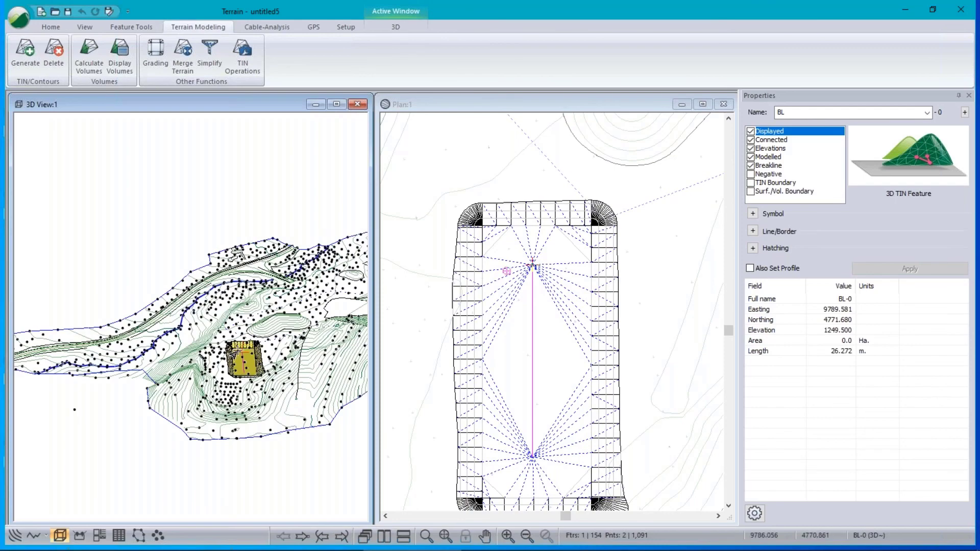
scroll(237, 352, "up", 5)
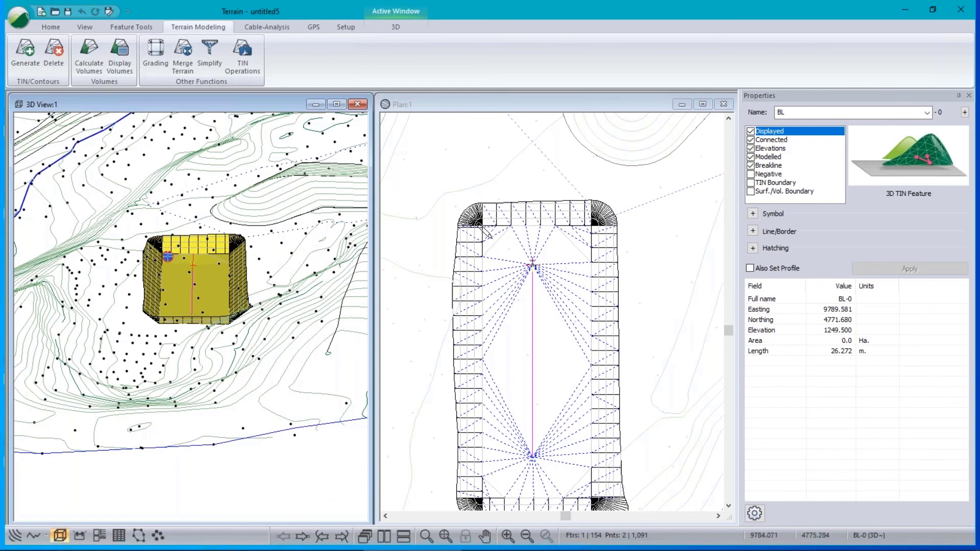
scroll(208, 265, "up", 2)
scroll(208, 266, "up", 3)
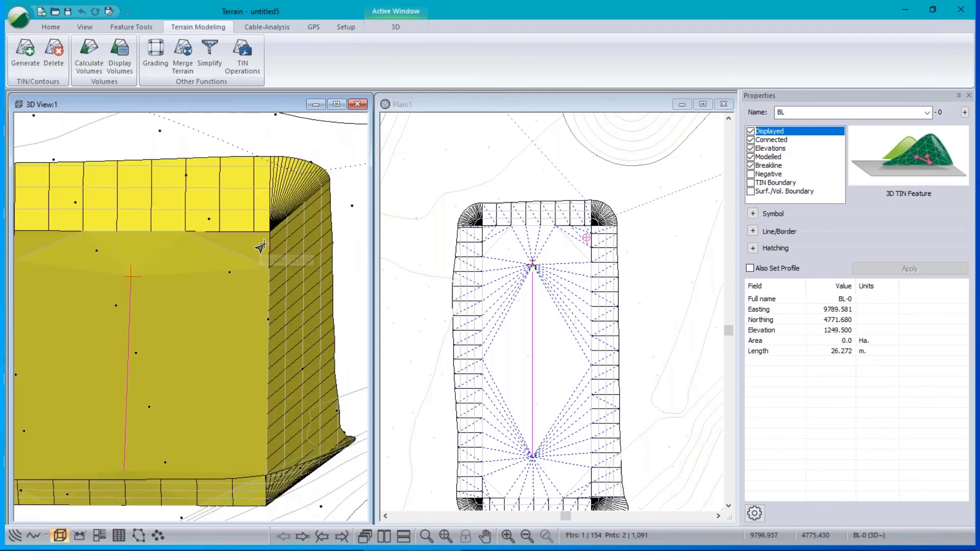
mouse_move(533, 264)
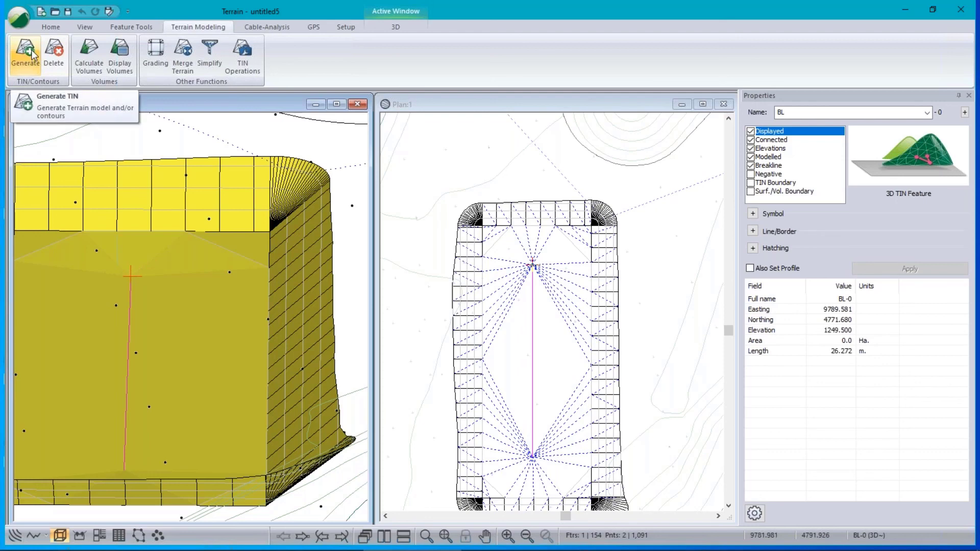
left_click(51, 27)
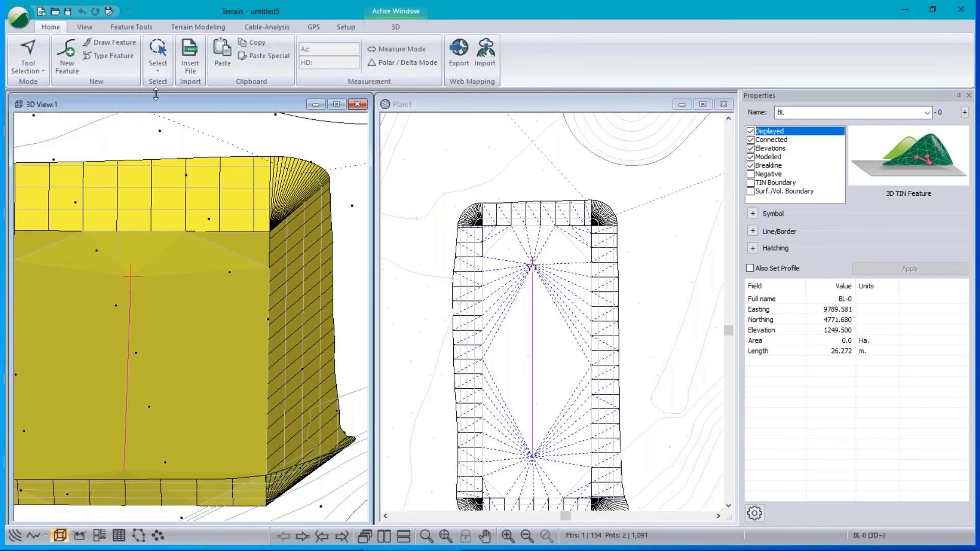
Draw breakline BL-1 at 1250.000 from BL-0's upper end to the pit's top-right and top-left corners.
left_click(65, 56)
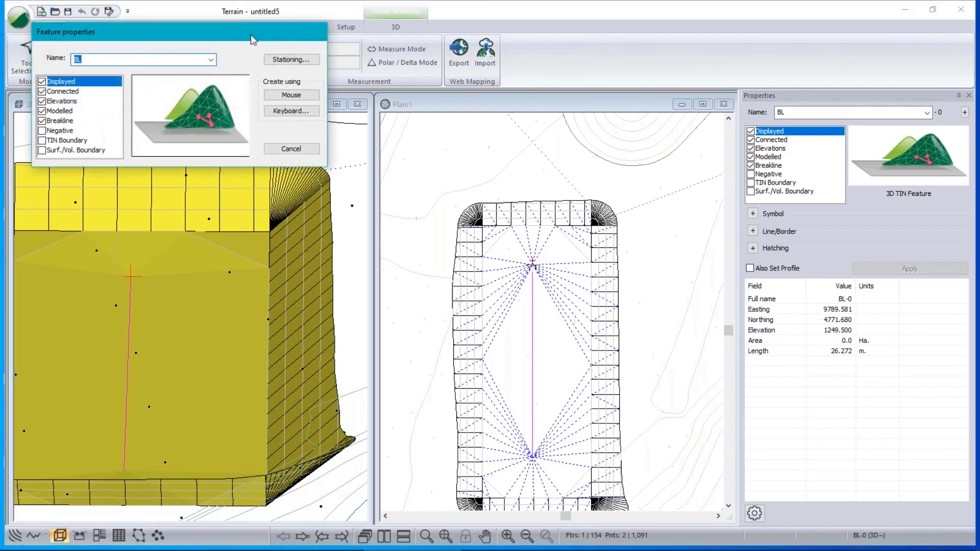
left_click(291, 94)
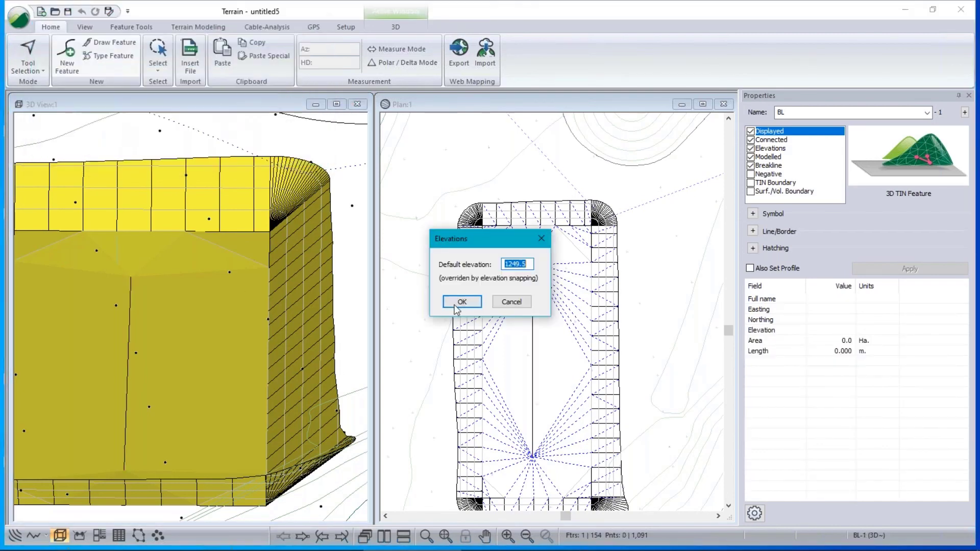
left_click(461, 305)
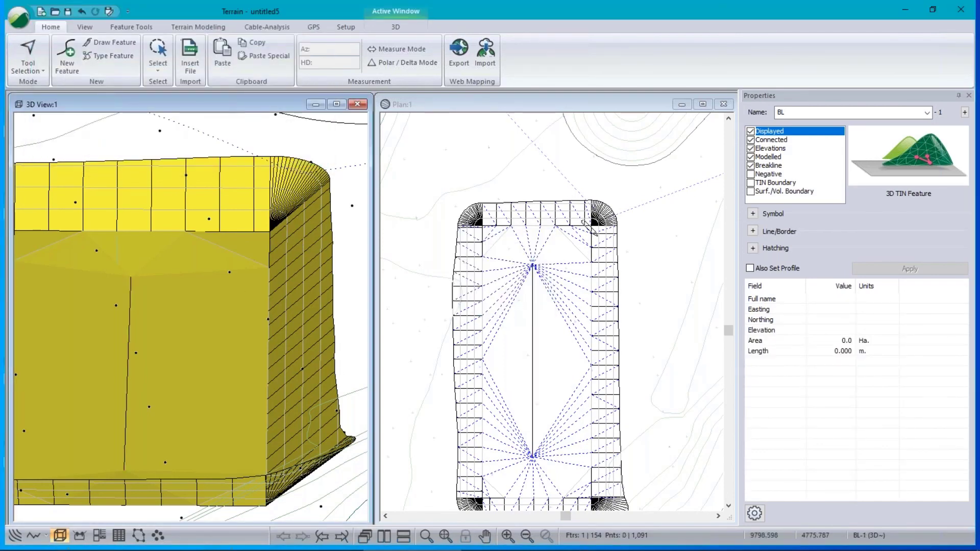
left_click(533, 265)
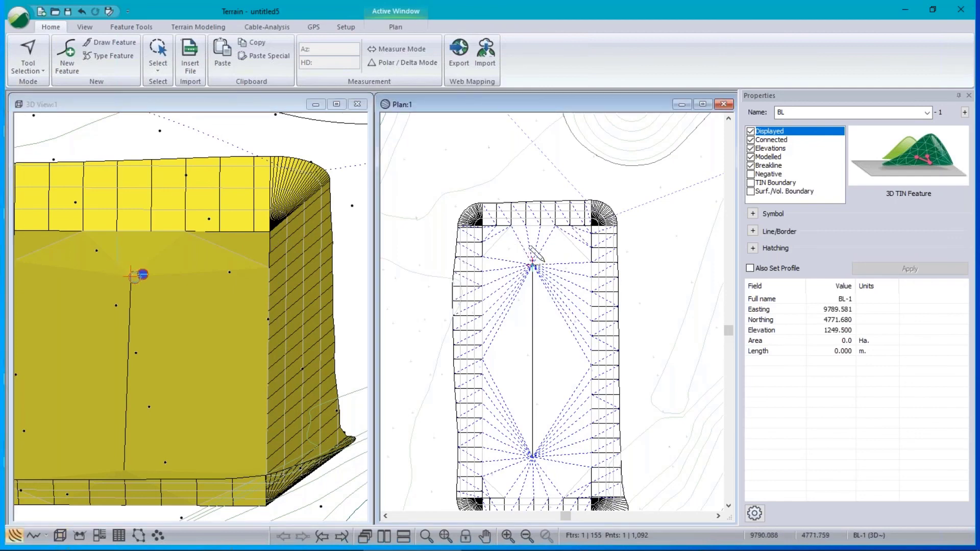
left_click(593, 223)
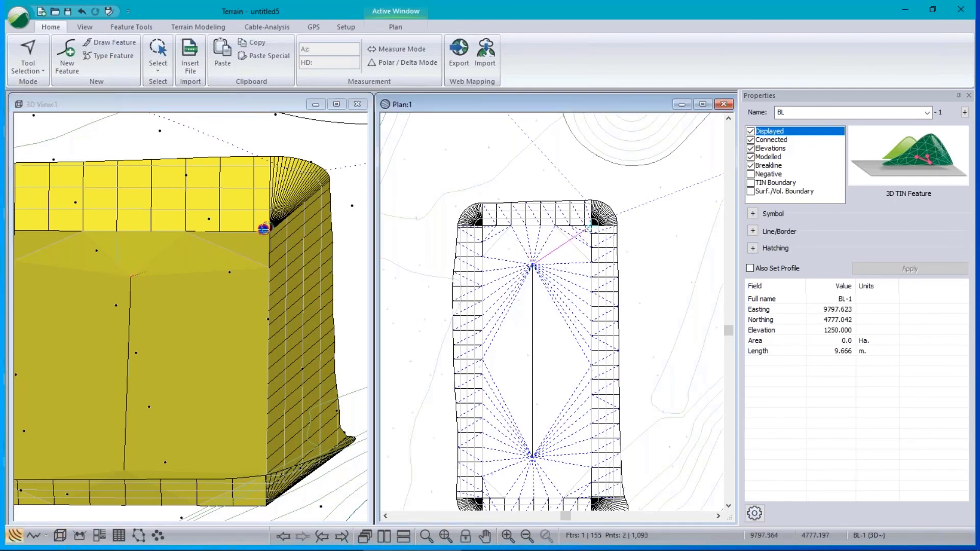
left_click(483, 225)
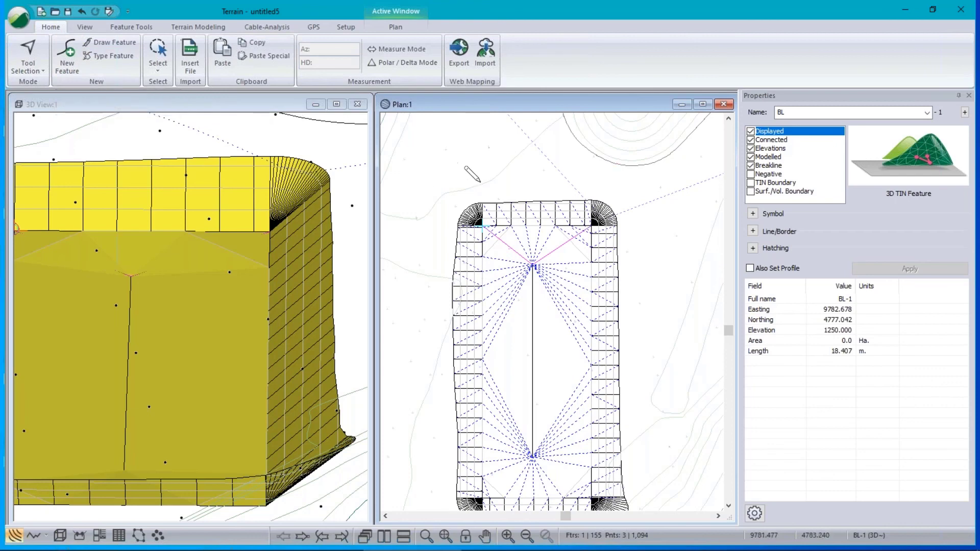
Regenerate the TIN with Calculate triangles enabled and orbit the 3D view toward the pit's top corner.
mouse_move(532, 356)
left_click(198, 27)
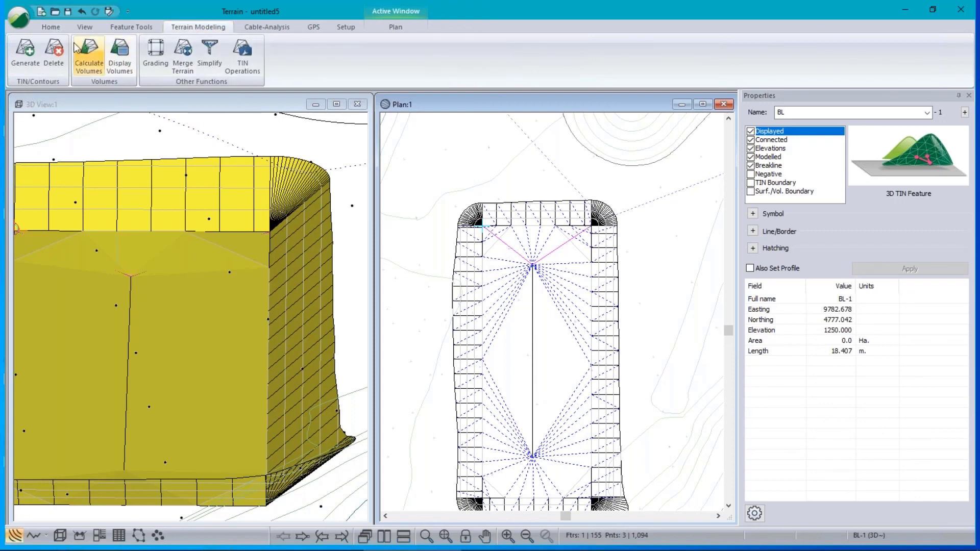
left_click(25, 51)
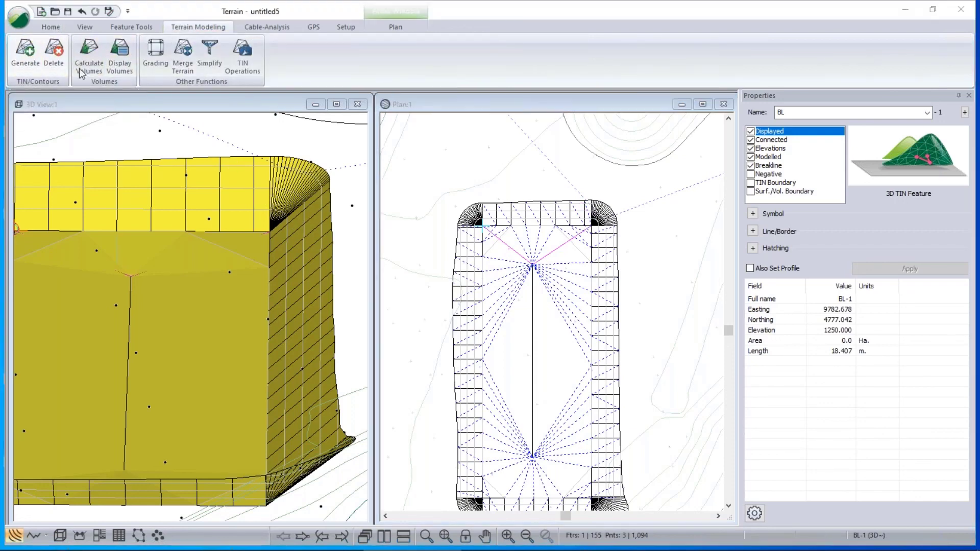
left_click(480, 417)
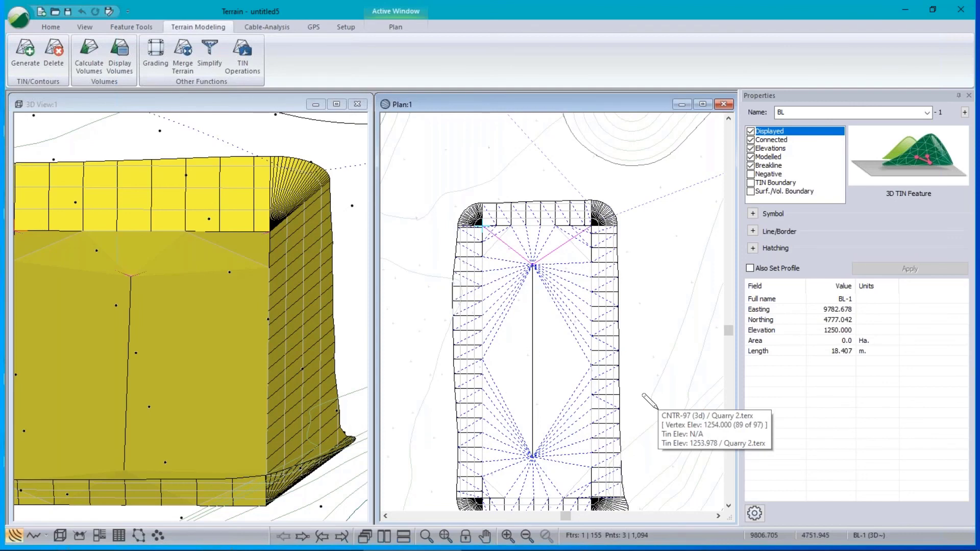
left_click(26, 52)
left_click(376, 144)
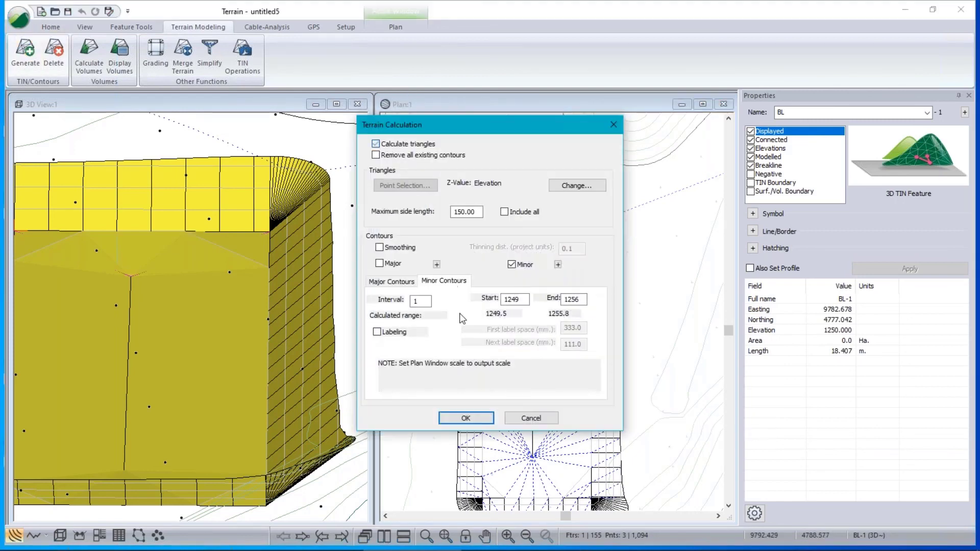
left_click(476, 419)
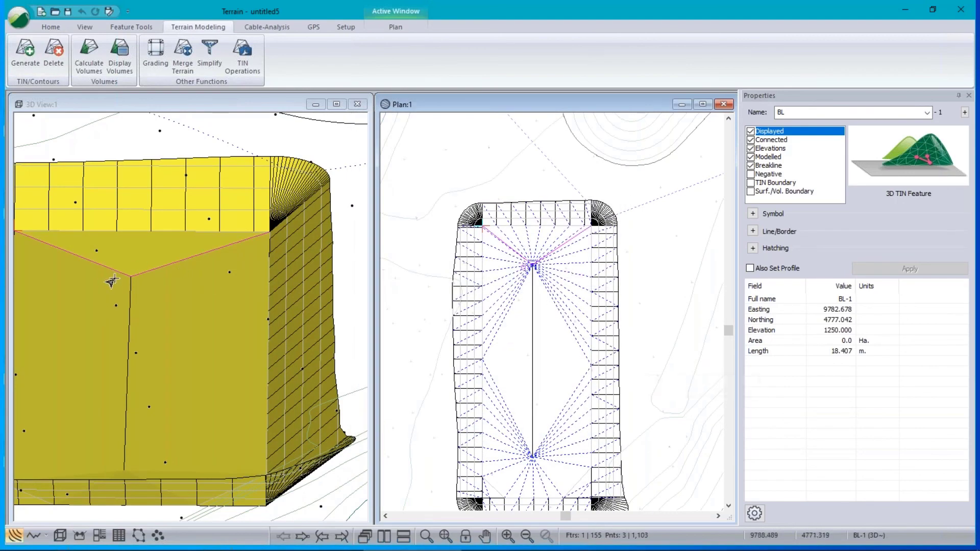
left_click(222, 320)
left_click_drag(222, 320, 136, 308)
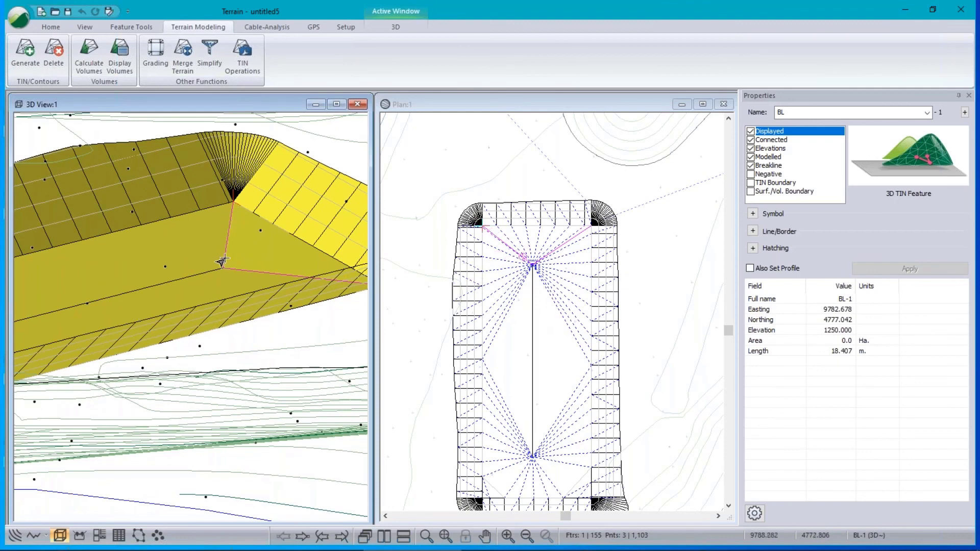
mouse_move(610, 464)
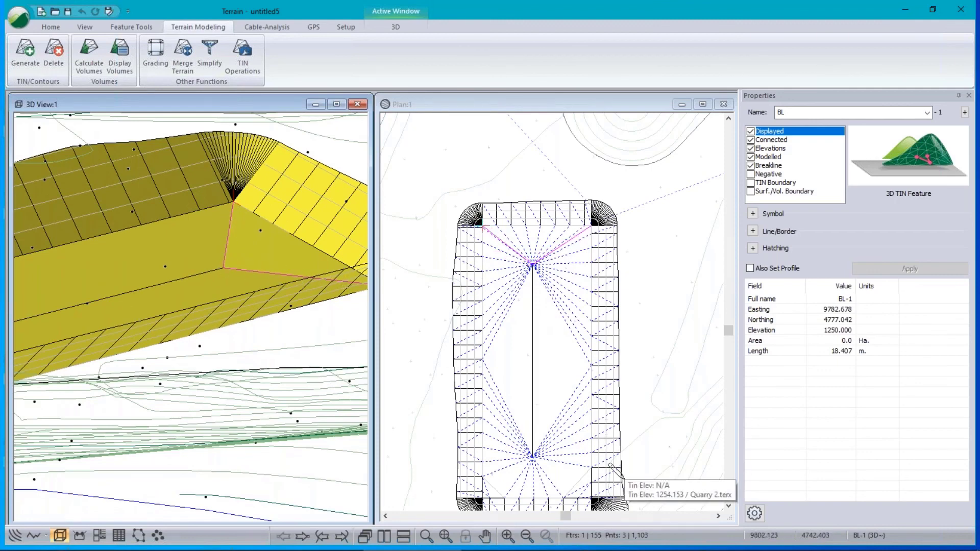